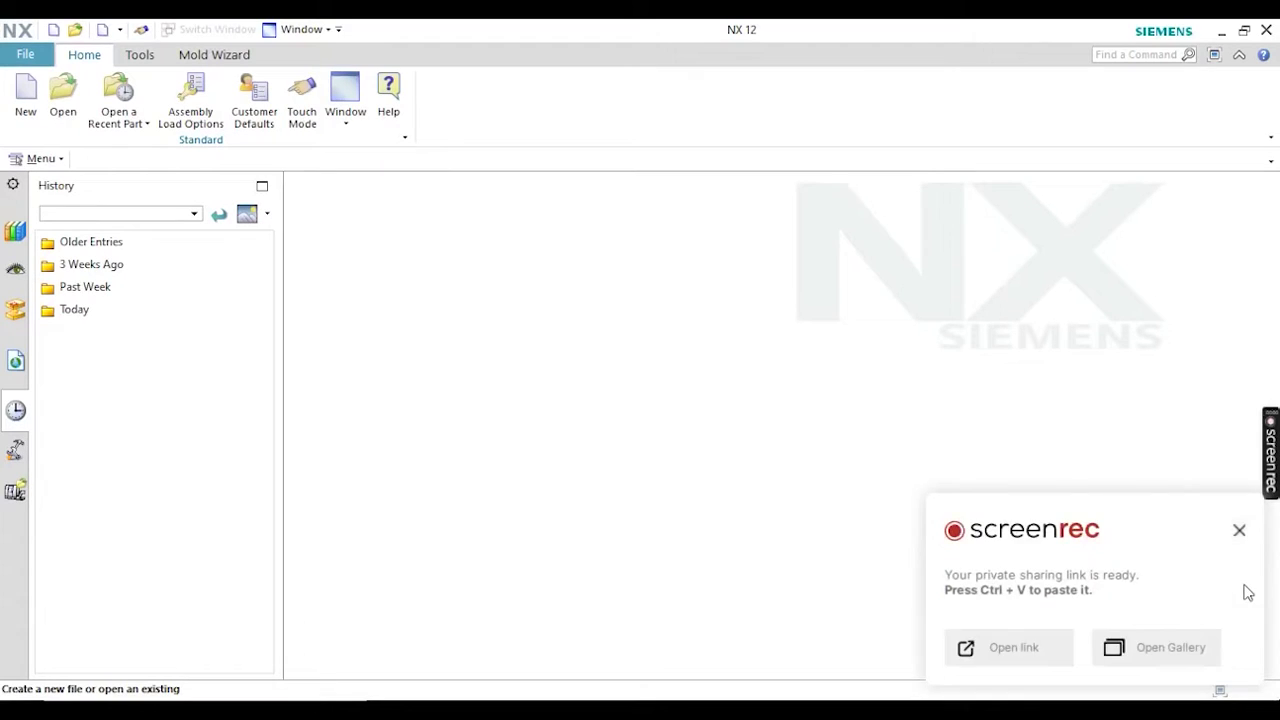
# Create a new Model-template part named Diamond Knurling.prt saved to the Desktop folder
pyautogui.click(1239, 530)
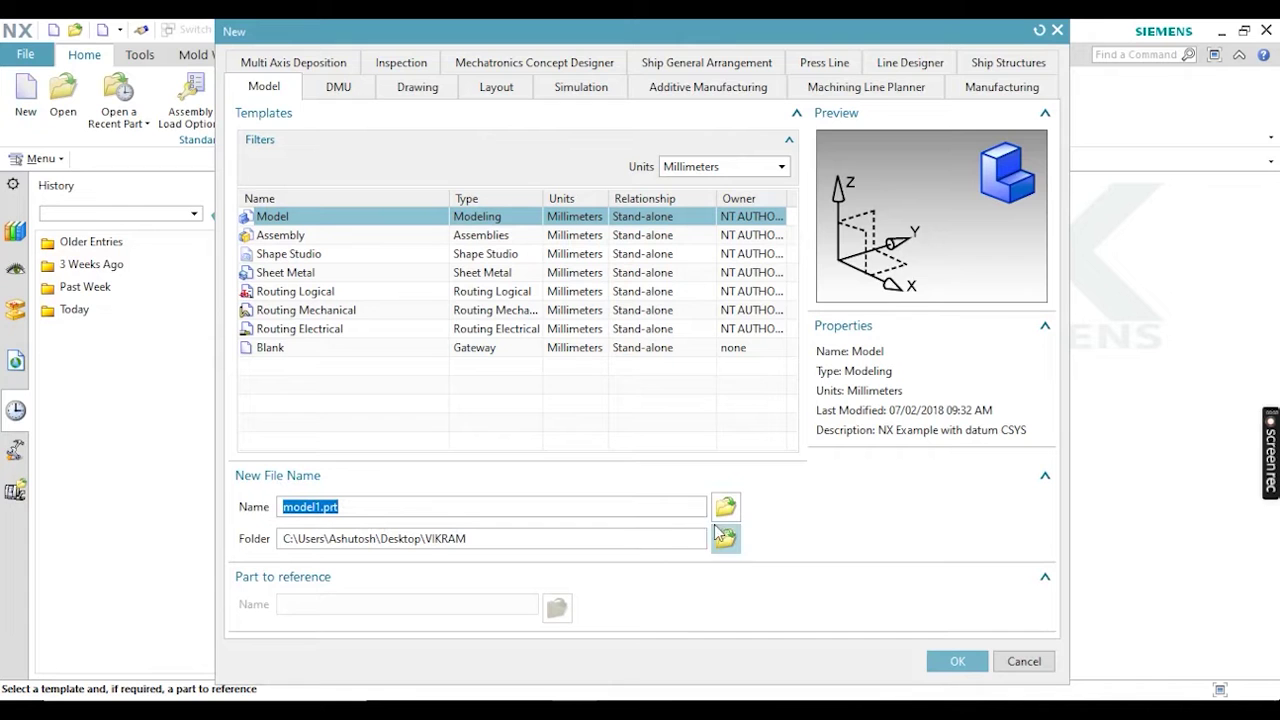
pyautogui.click(726, 537)
pyautogui.click(50, 156)
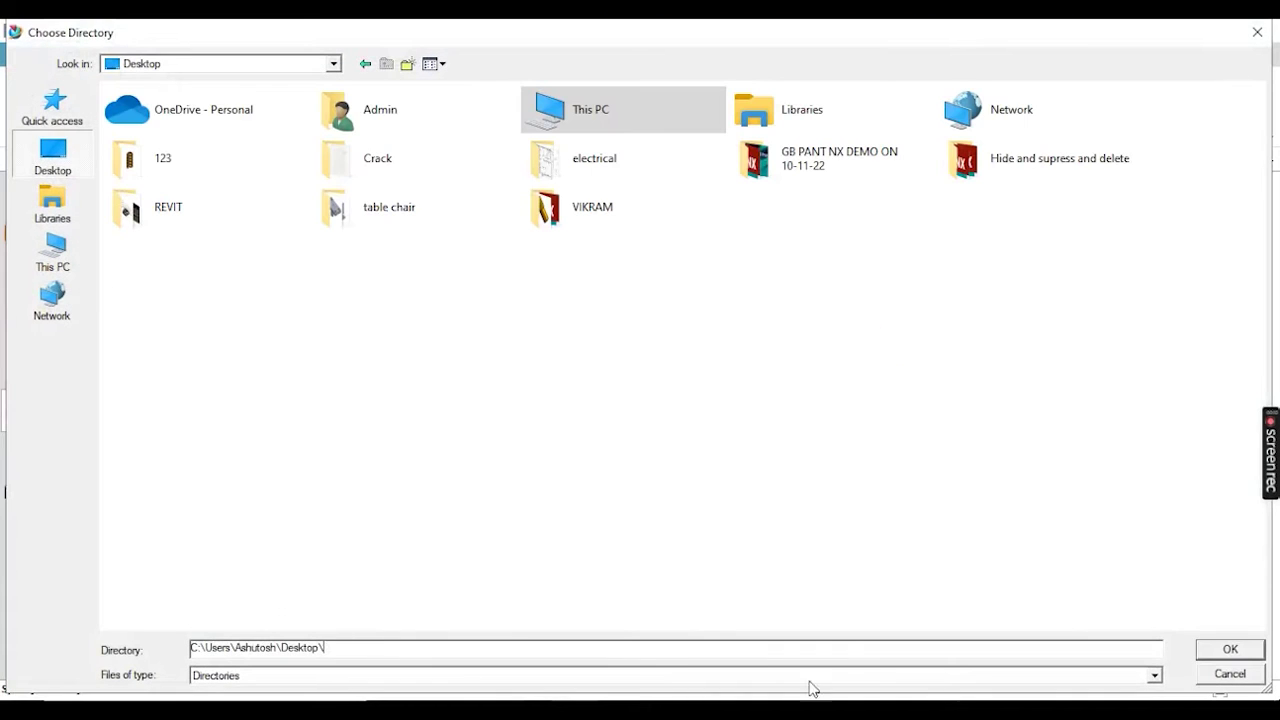
pyautogui.click(1230, 649)
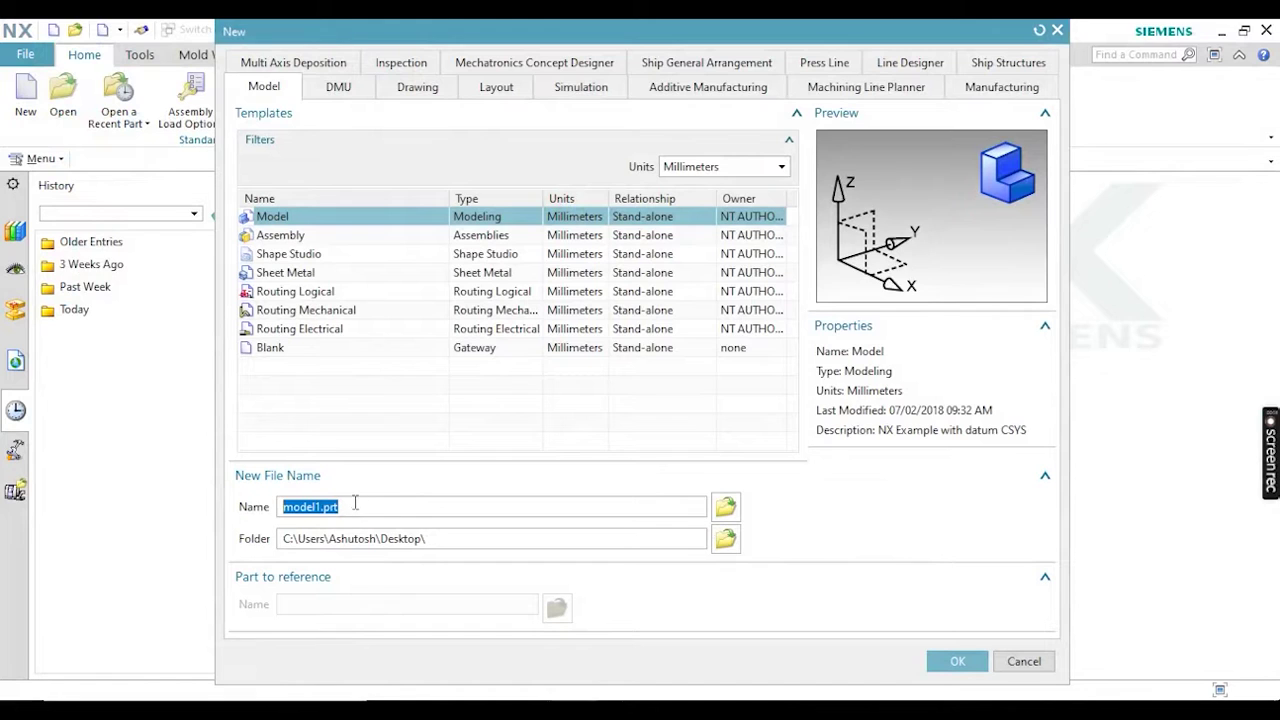
pyautogui.write('https://screenrec.com/share/DJMRadK20z')
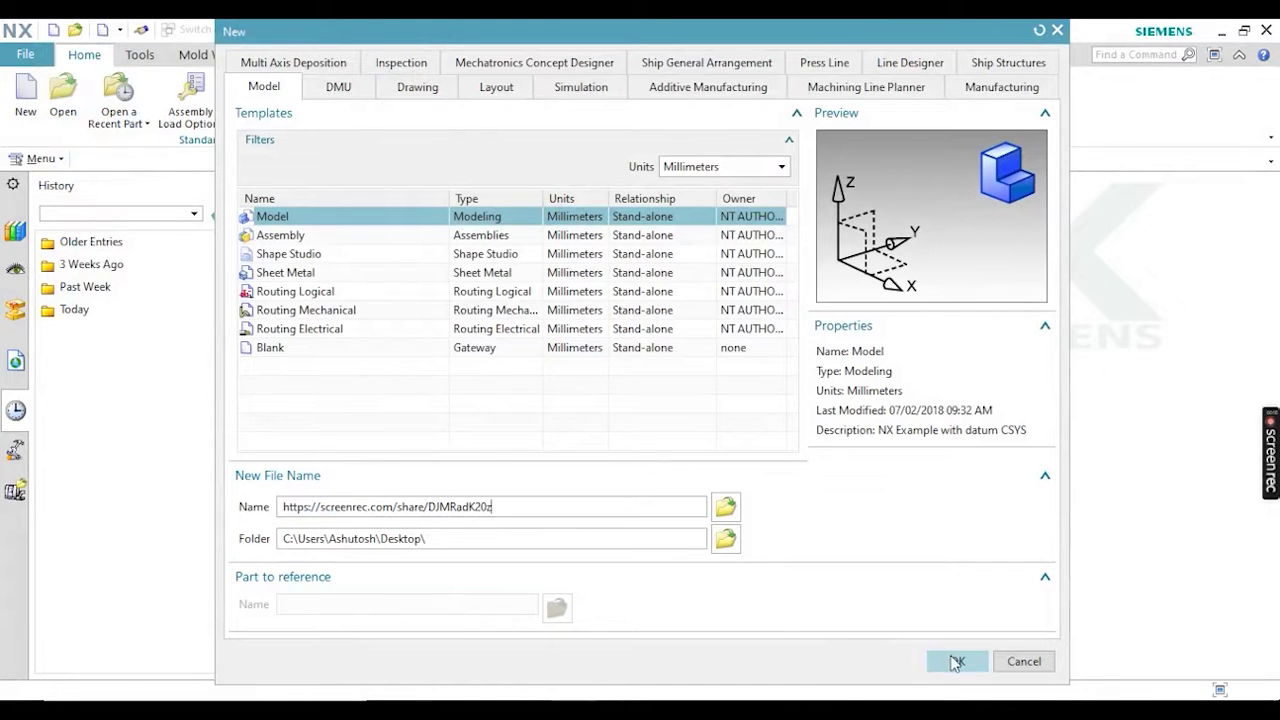
pyautogui.moveTo(510, 508); pyautogui.dragTo(253, 505)
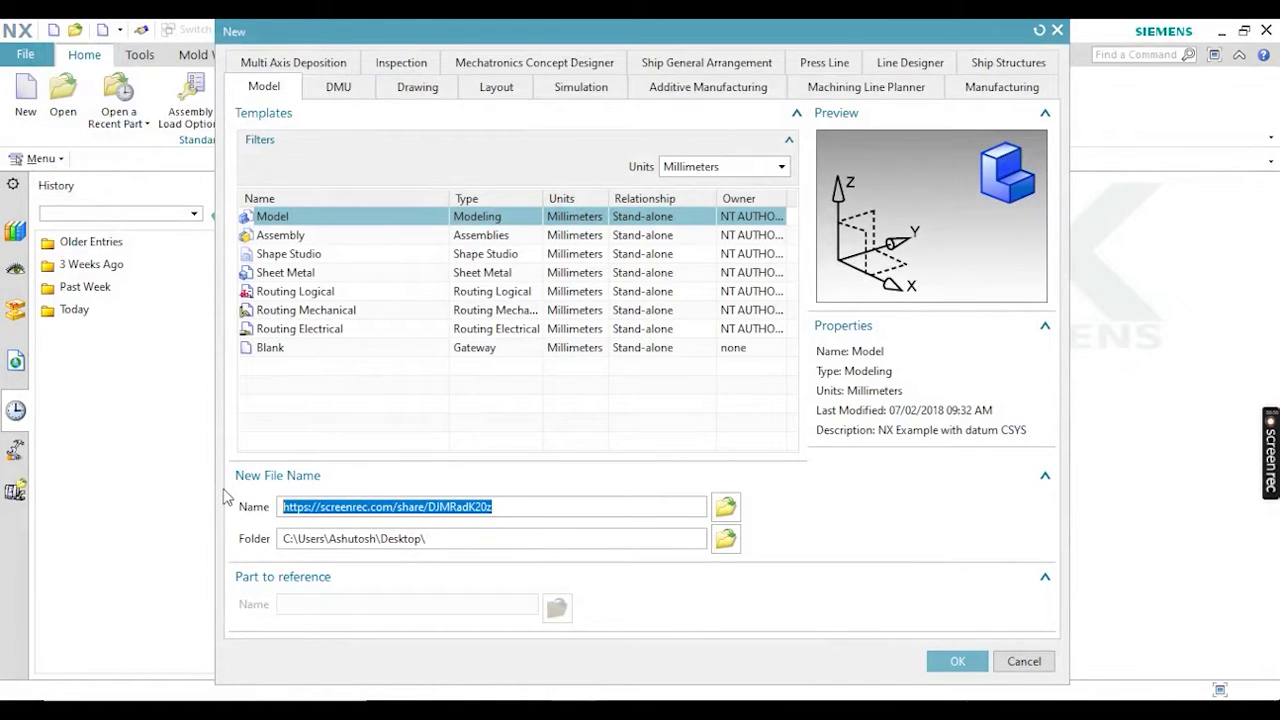
pyautogui.write('Diamond Knurling.prt')
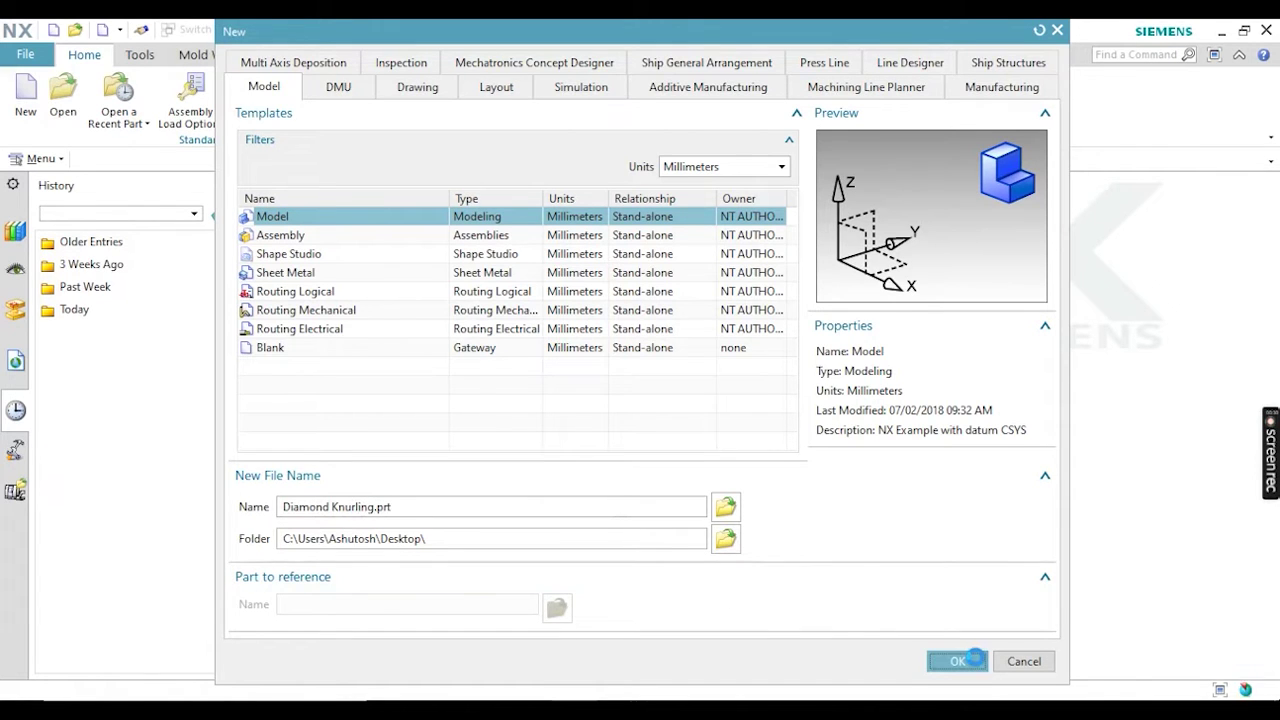
pyautogui.click(960, 660)
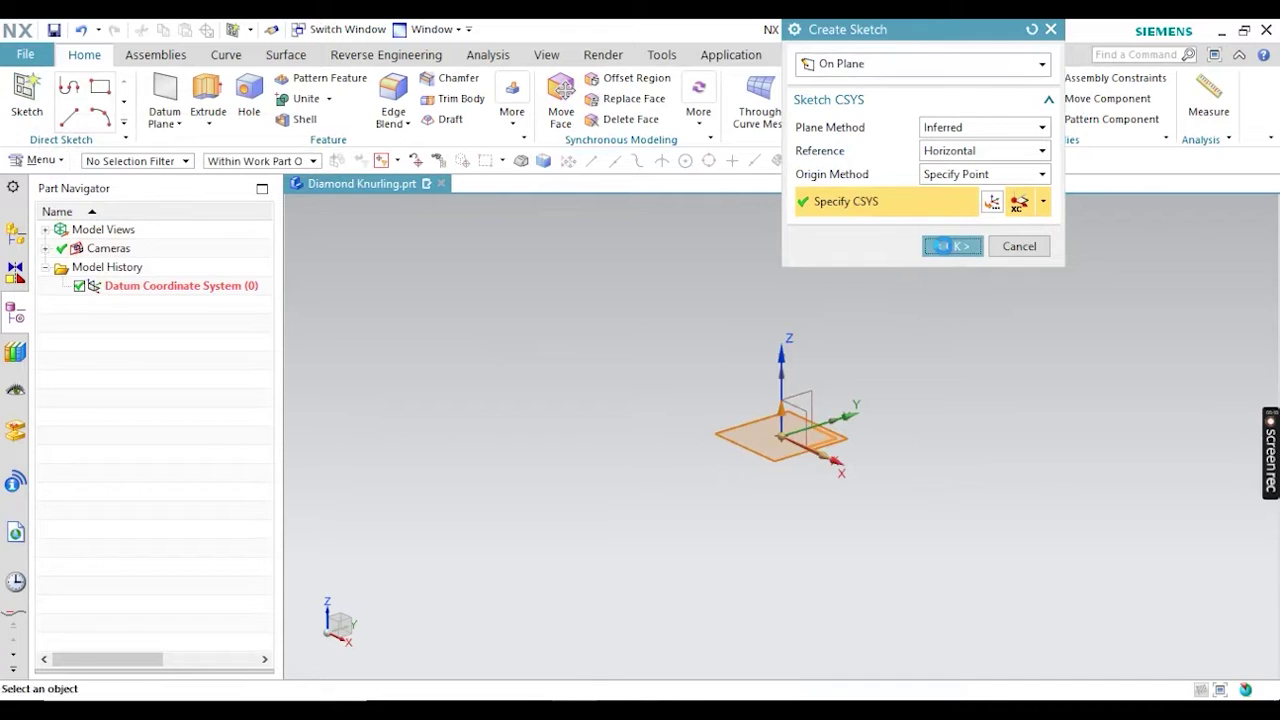
# Sketch a 50 mm circle centred at the origin on the XY plane
pyautogui.click(945, 246)
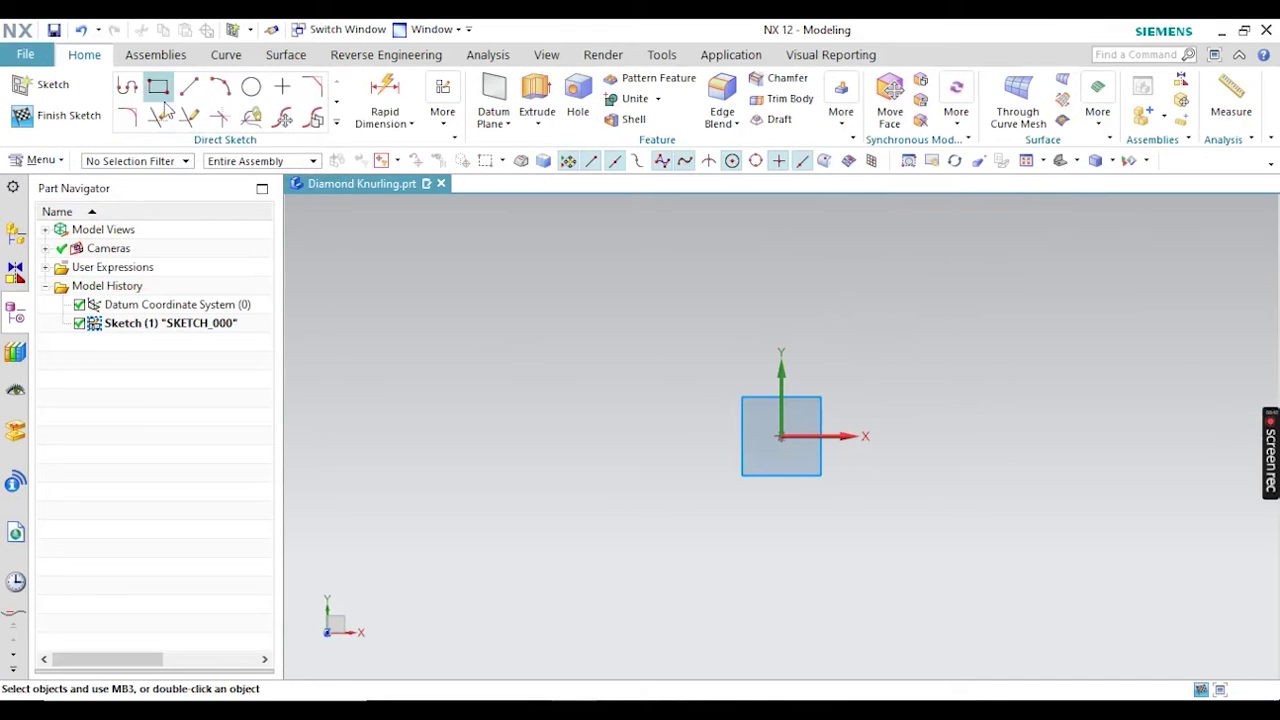
pyautogui.click(251, 87)
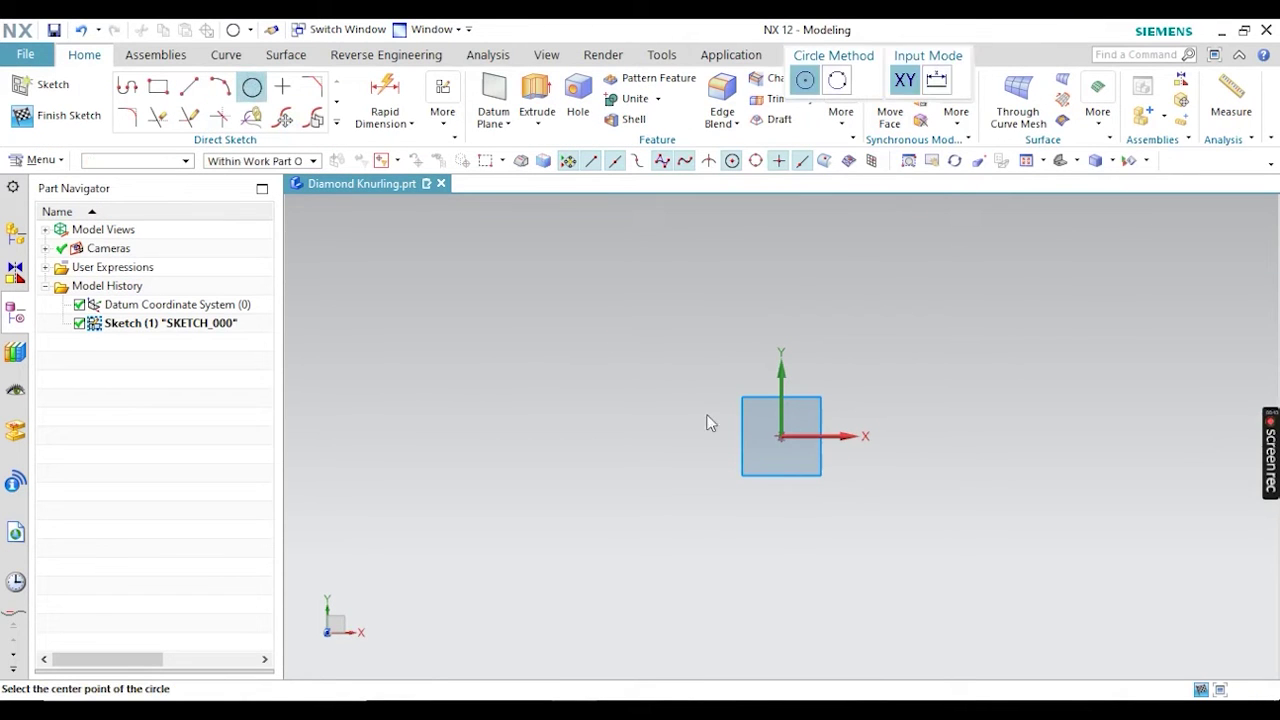
pyautogui.click(781, 436)
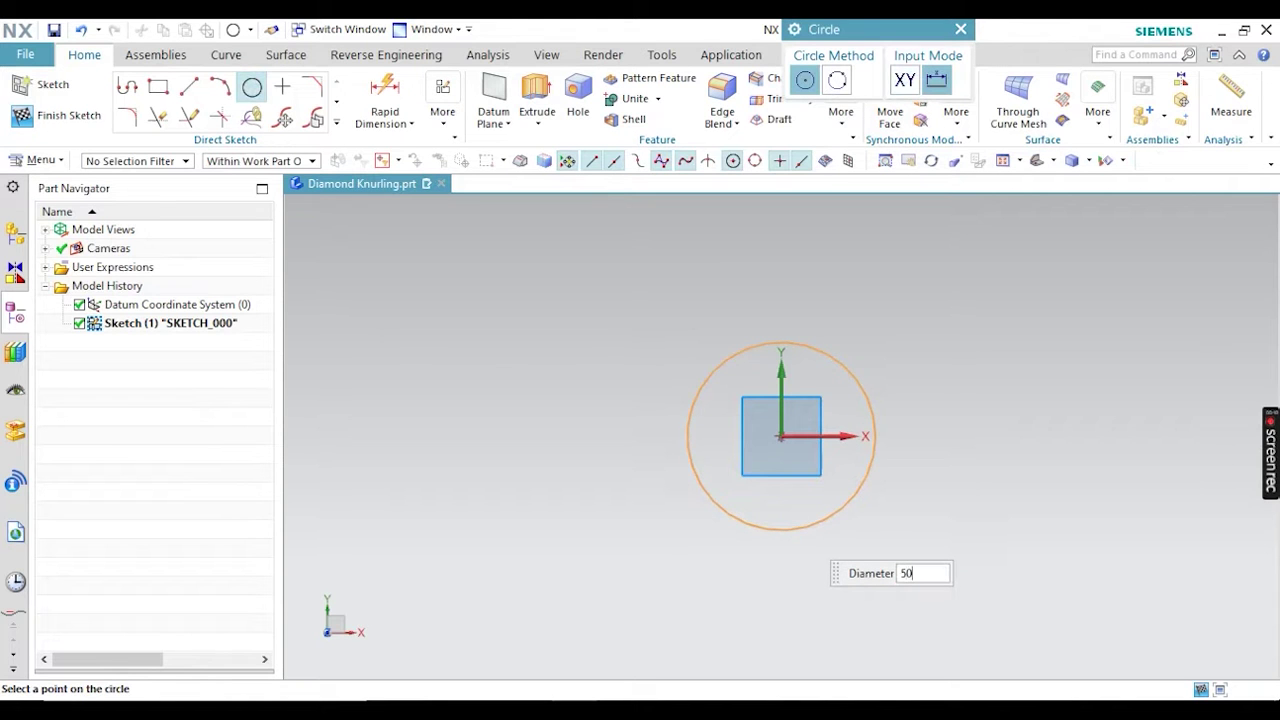
pyautogui.press('Return')
pyautogui.scroll(5, 785, 415)
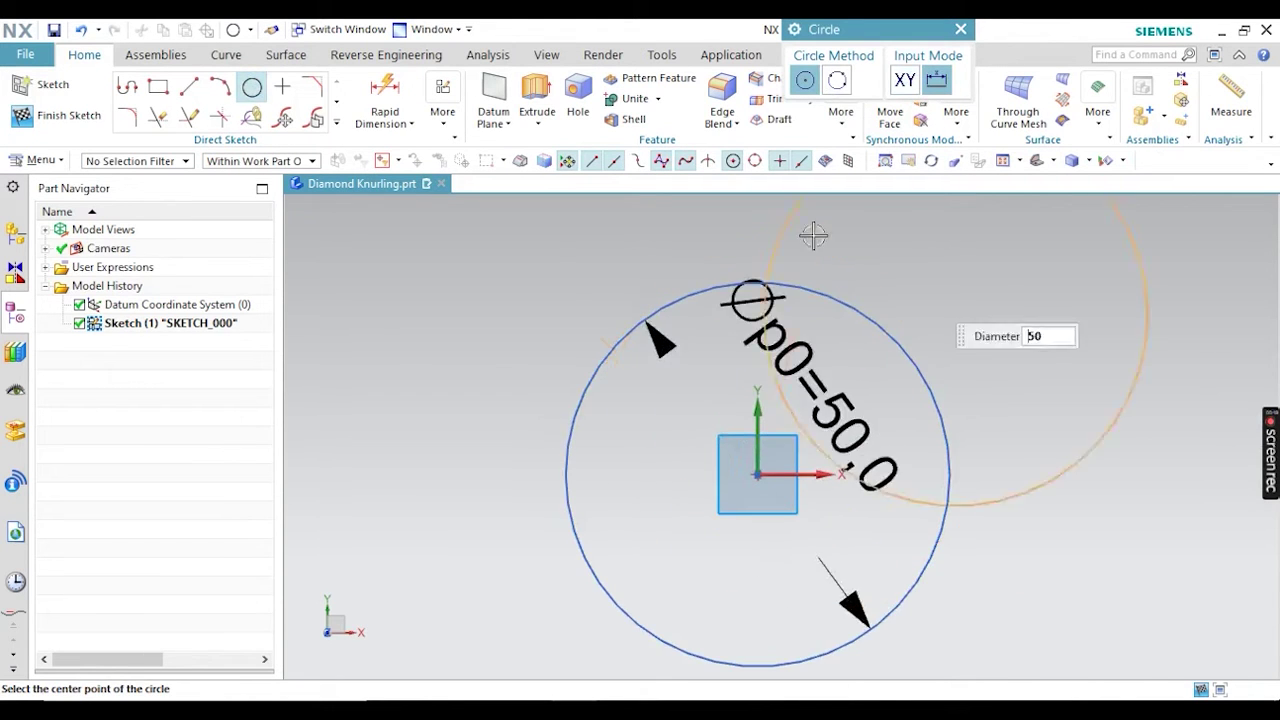
pyautogui.click(48, 116)
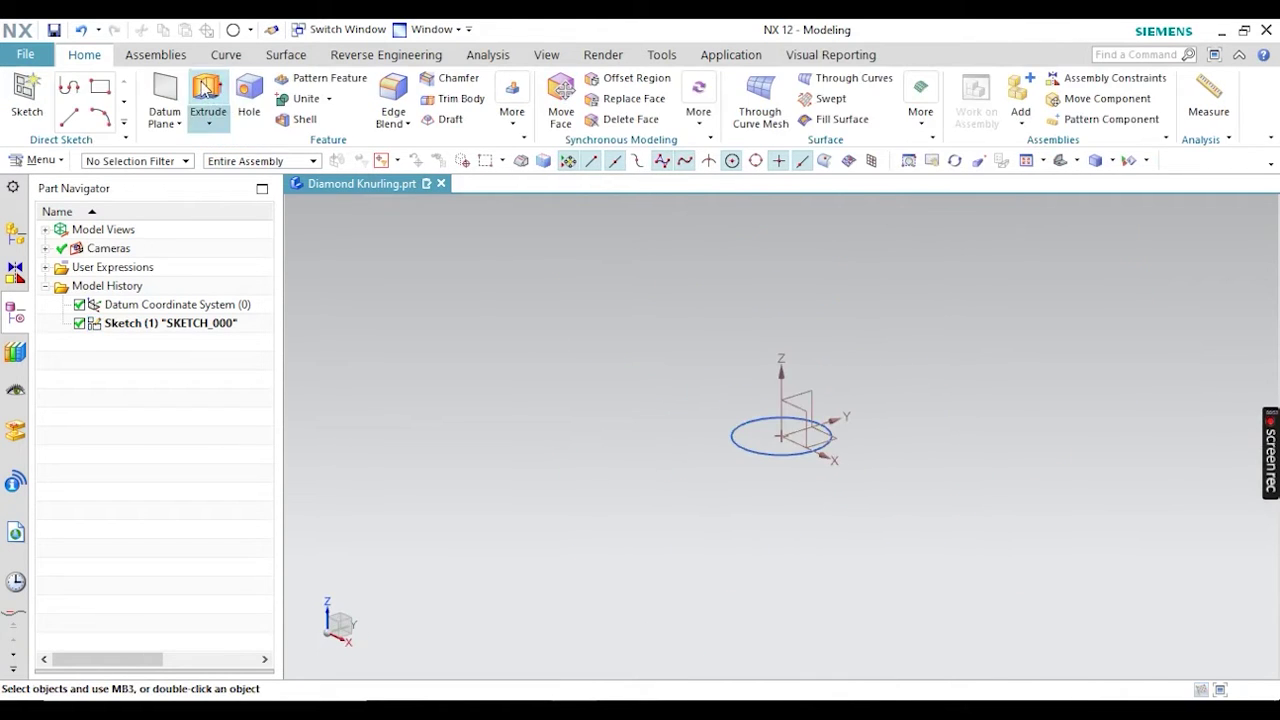
# Extrude the 50 mm circle 40 mm into a solid cylinder
pyautogui.click(731, 437)
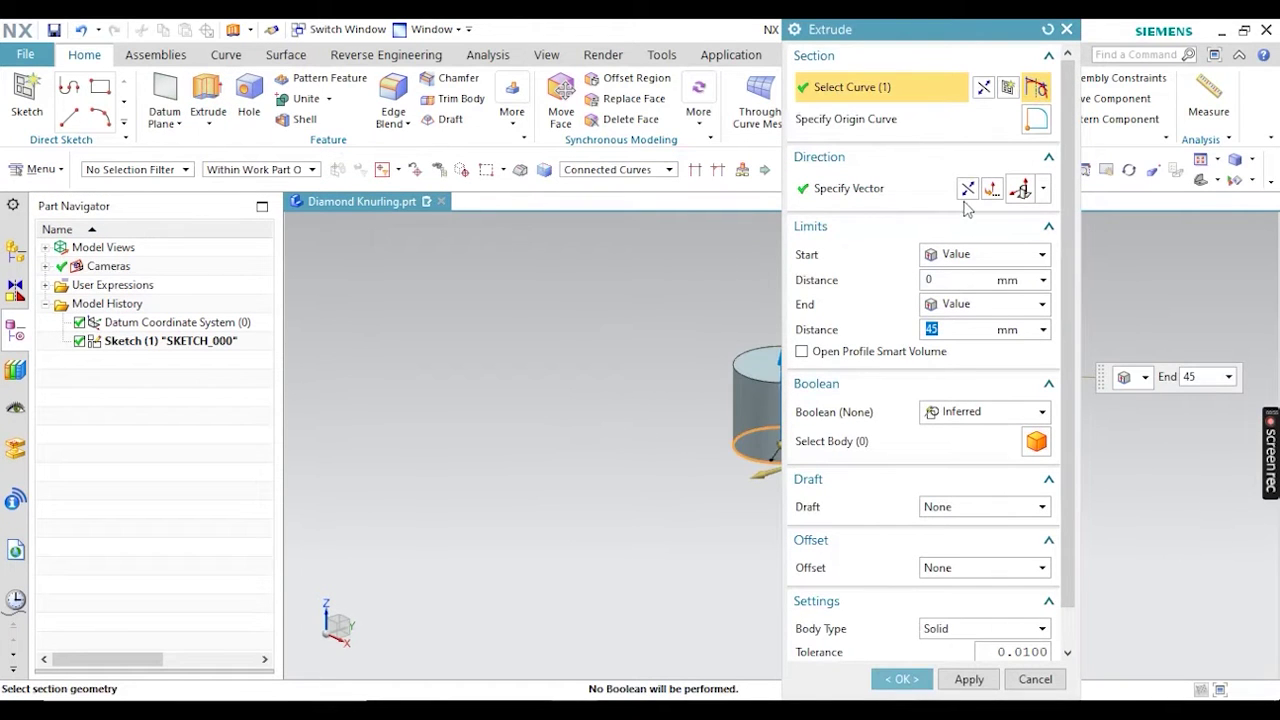
pyautogui.scroll(5, 722, 541)
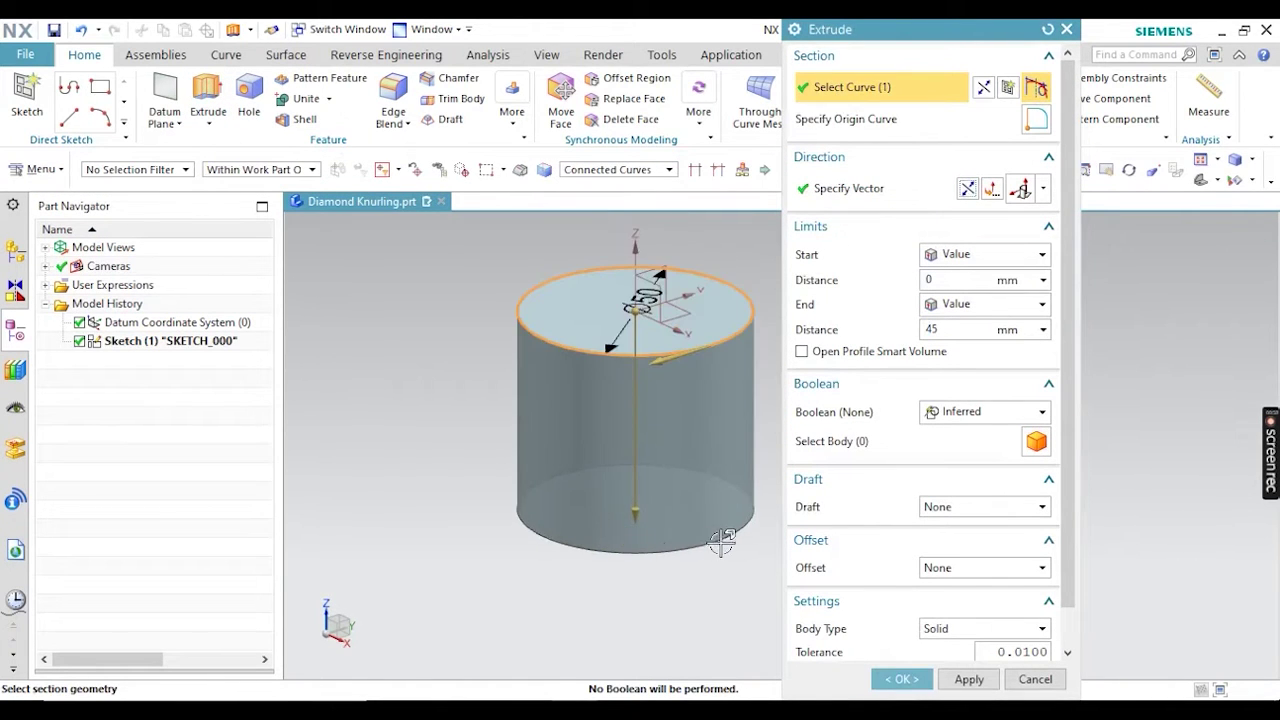
pyautogui.moveTo(643, 517); pyautogui.dragTo(634, 490)
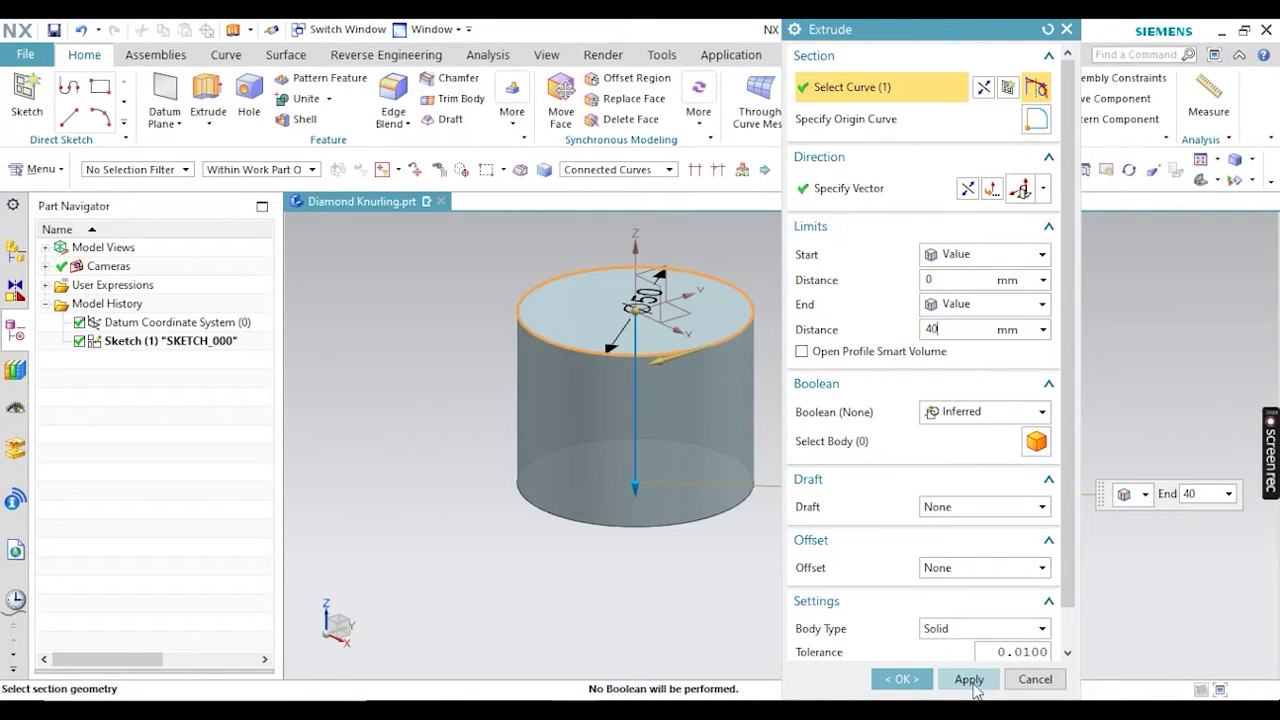
pyautogui.click(901, 679)
pyautogui.moveTo(903, 551); pyautogui.dragTo(544, 405, button='middle')
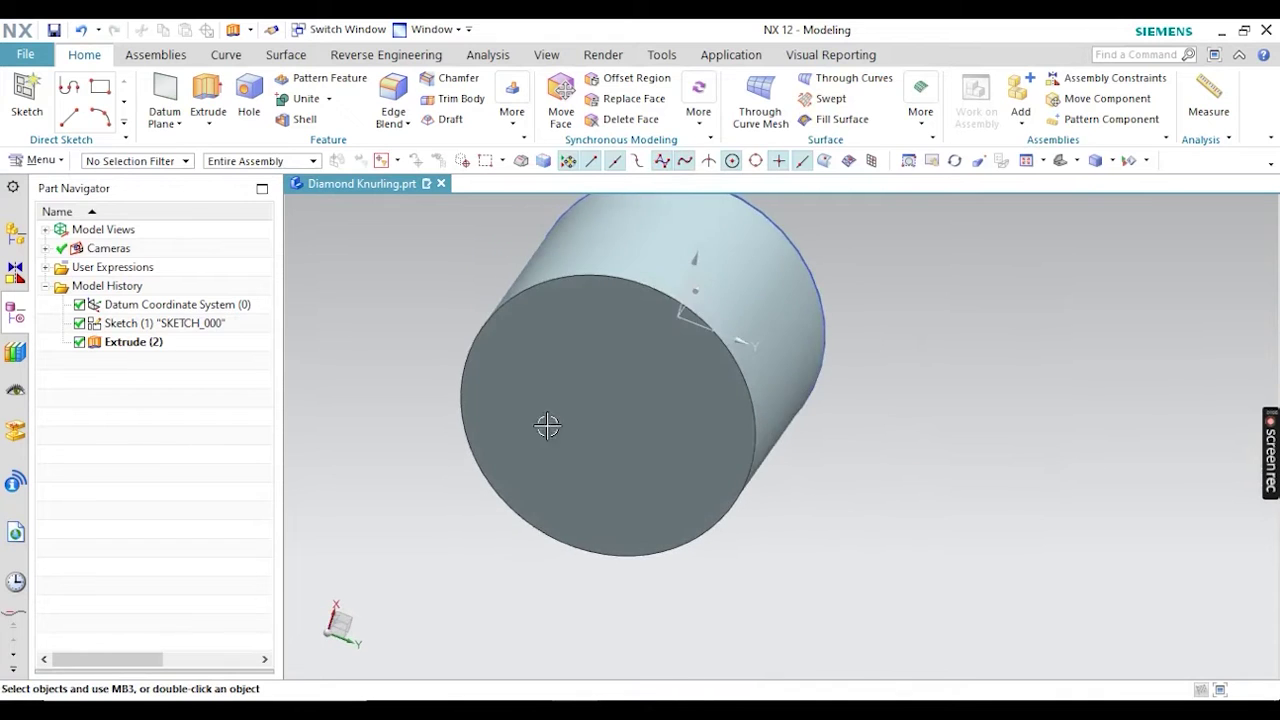
# Sketch a 43 mm circle centred on the cylinder's end face
pyautogui.click(27, 112)
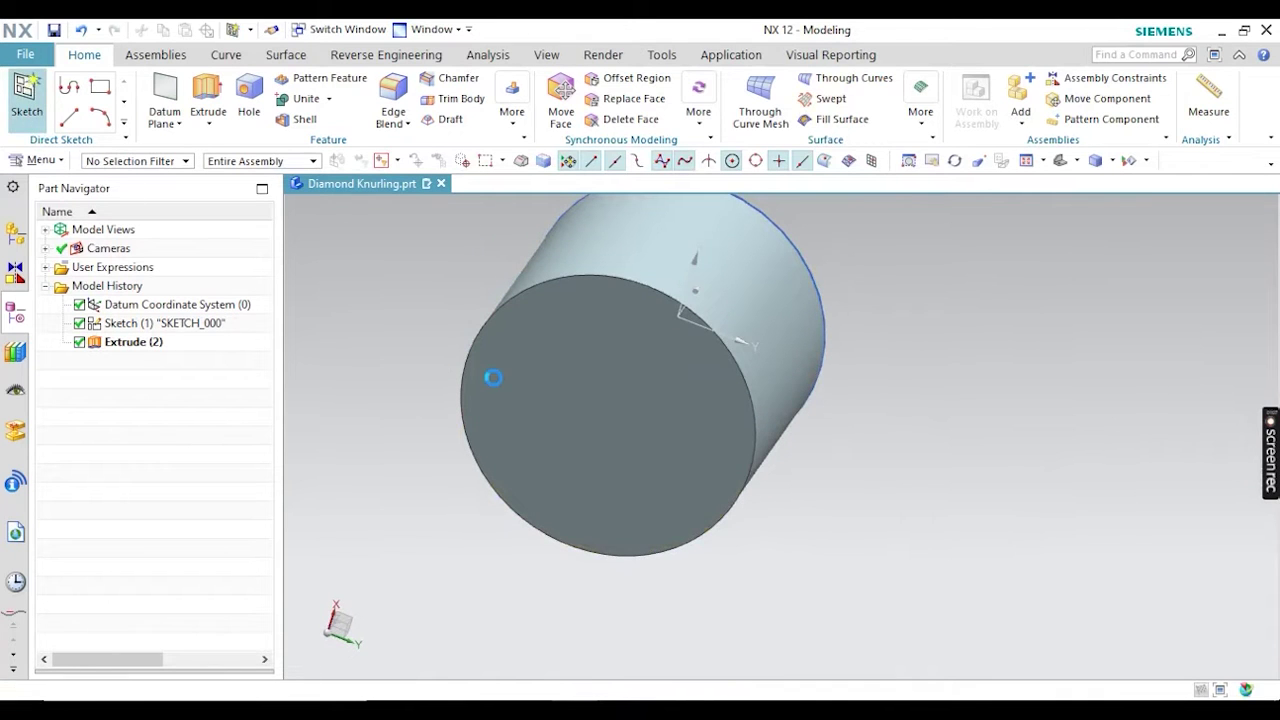
pyautogui.click(500, 434)
pyautogui.click(953, 246)
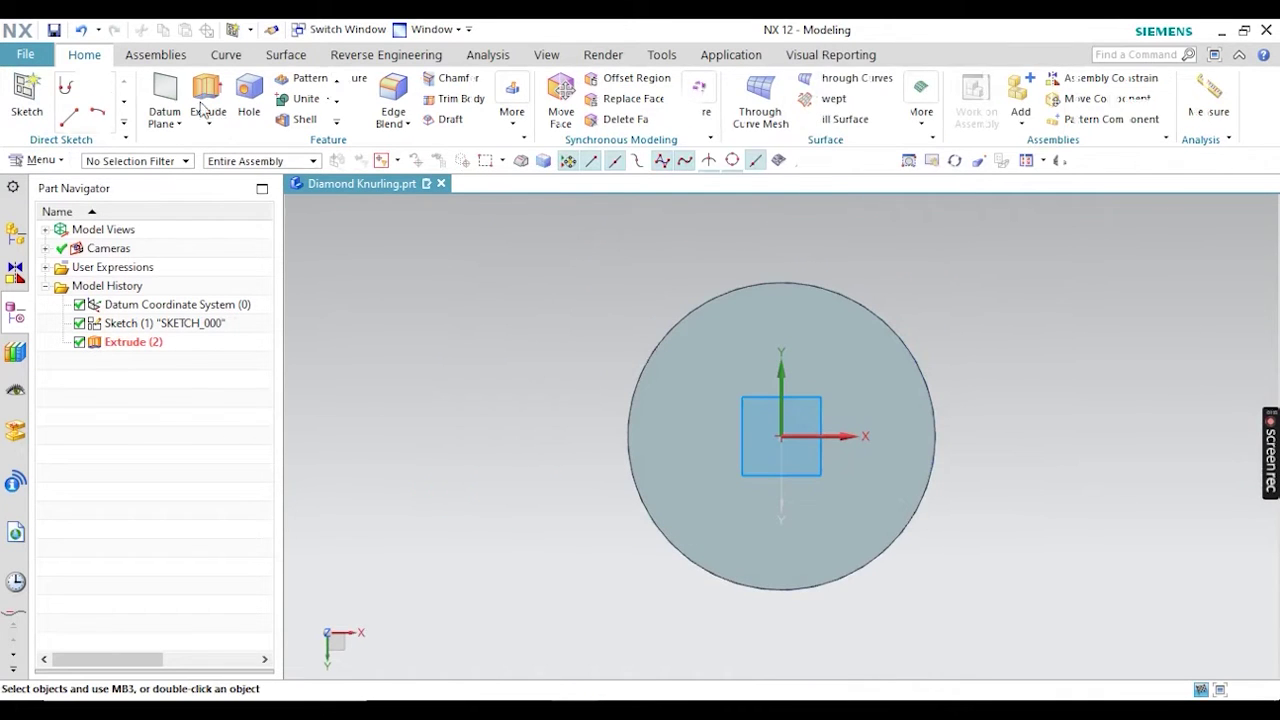
pyautogui.click(250, 88)
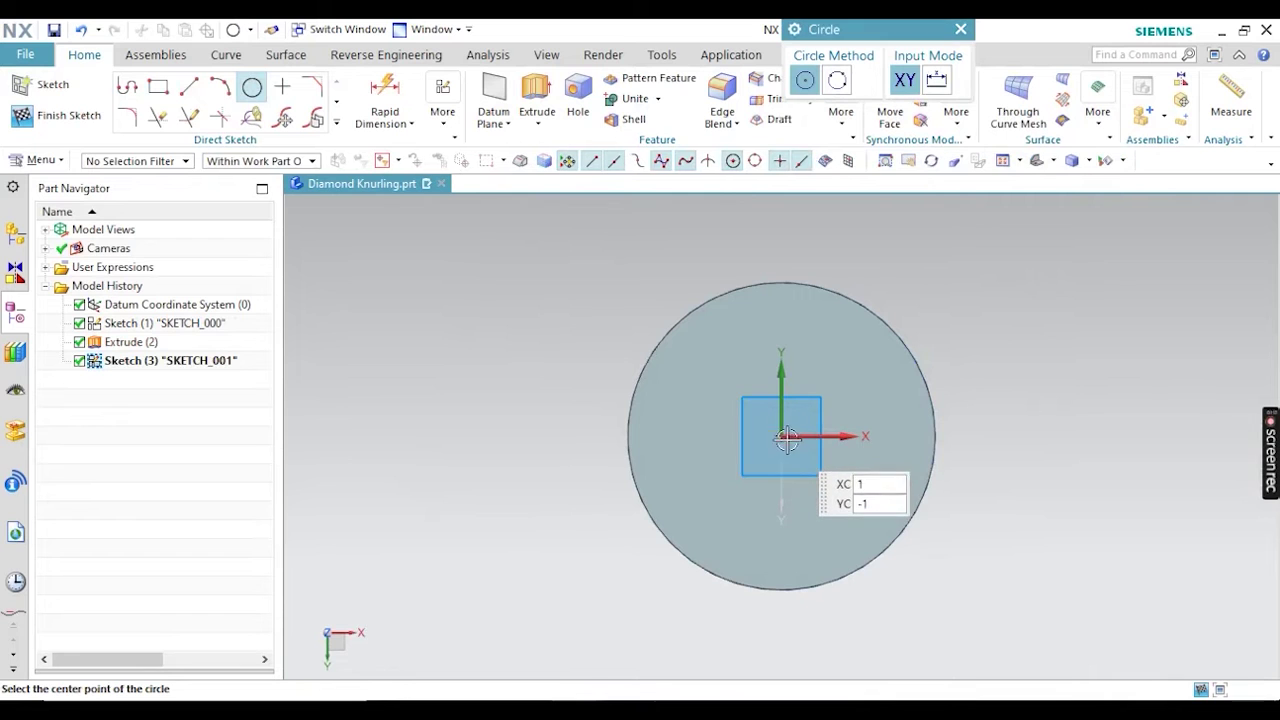
pyautogui.click(781, 436)
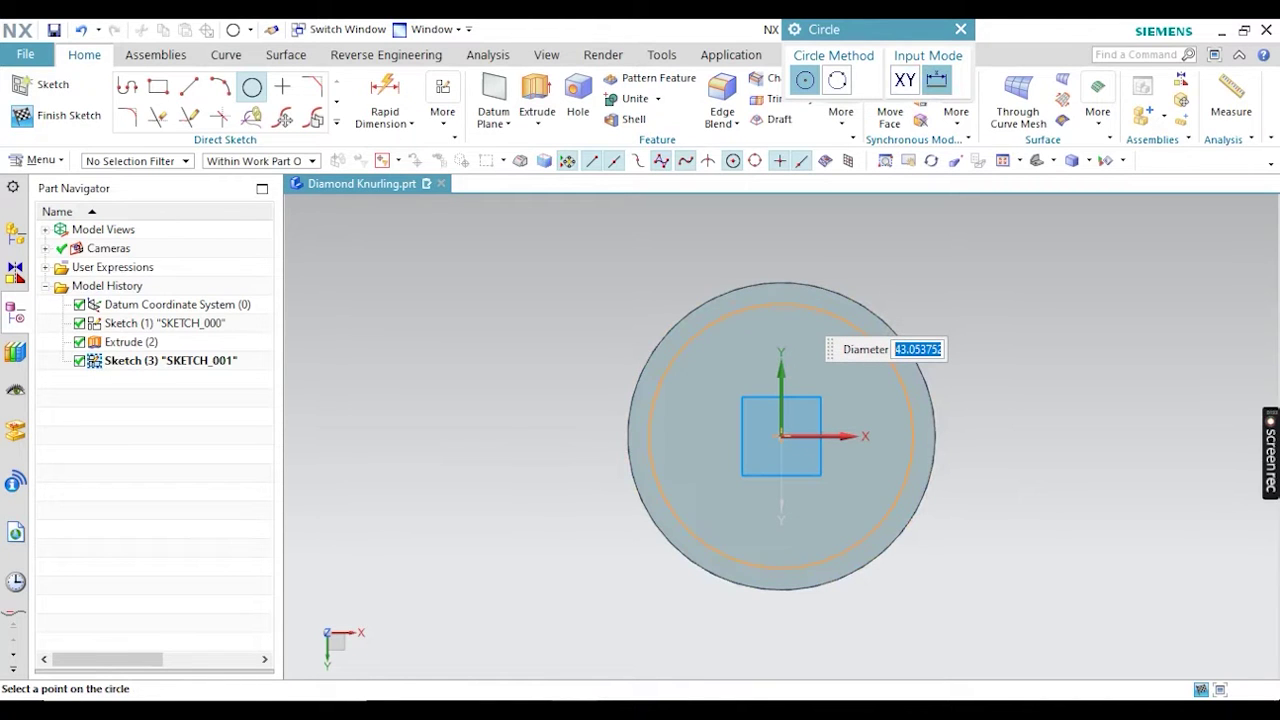
pyautogui.press('Return')
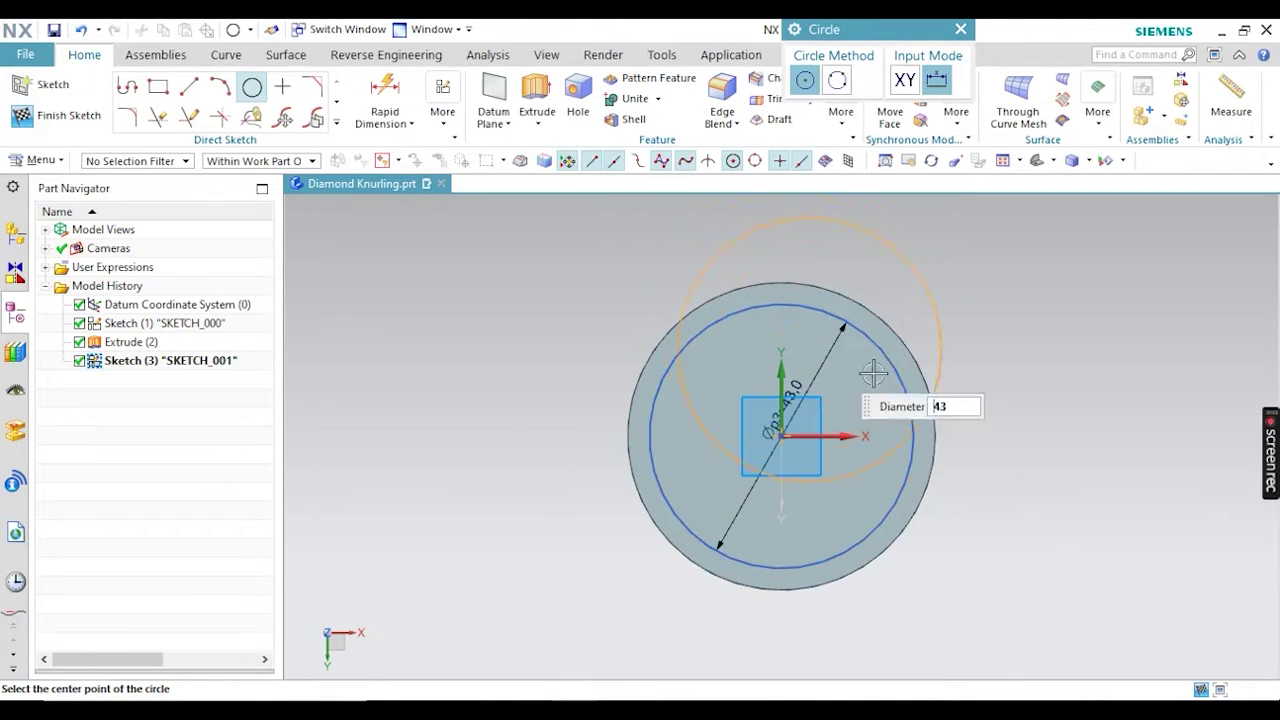
pyautogui.click(60, 115)
# Extrude the 43 mm circle 75 mm, united with the cylinder
pyautogui.click(208, 98)
pyautogui.scroll(-5, 720, 380)
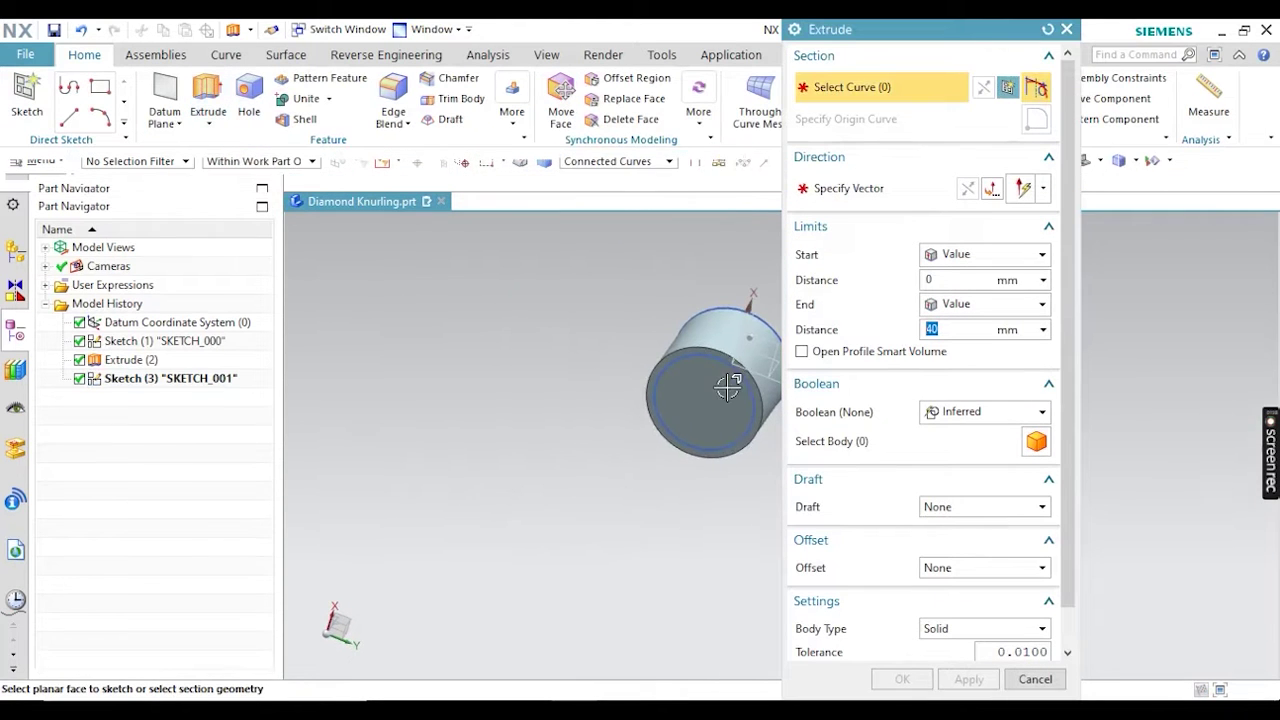
pyautogui.click(650, 395)
pyautogui.moveTo(634, 420); pyautogui.dragTo(575, 410, button='middle')
pyautogui.write('82')
pyautogui.press('Return')
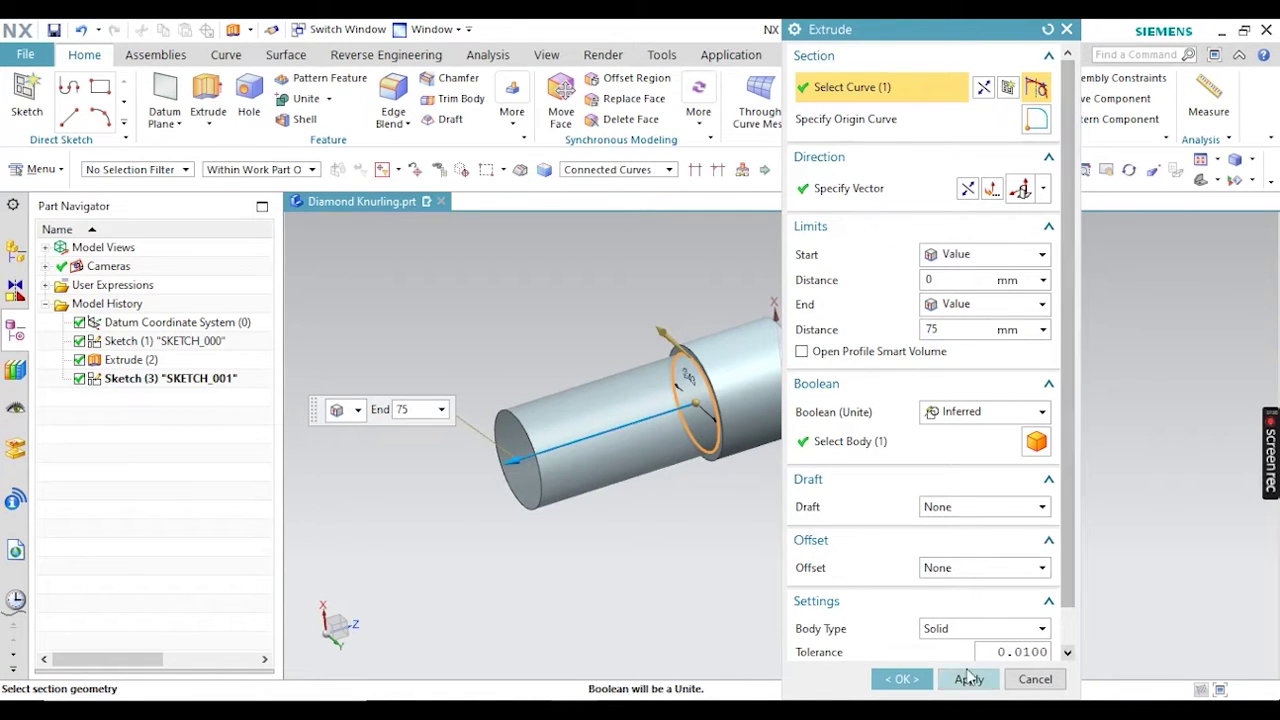
pyautogui.press('Return')
pyautogui.moveTo(700, 369)
pyautogui.mouseDown(button='middle')
pyautogui.moveTo(723, 406)
pyautogui.moveTo(722, 358)
pyautogui.mouseUp(button='middle')
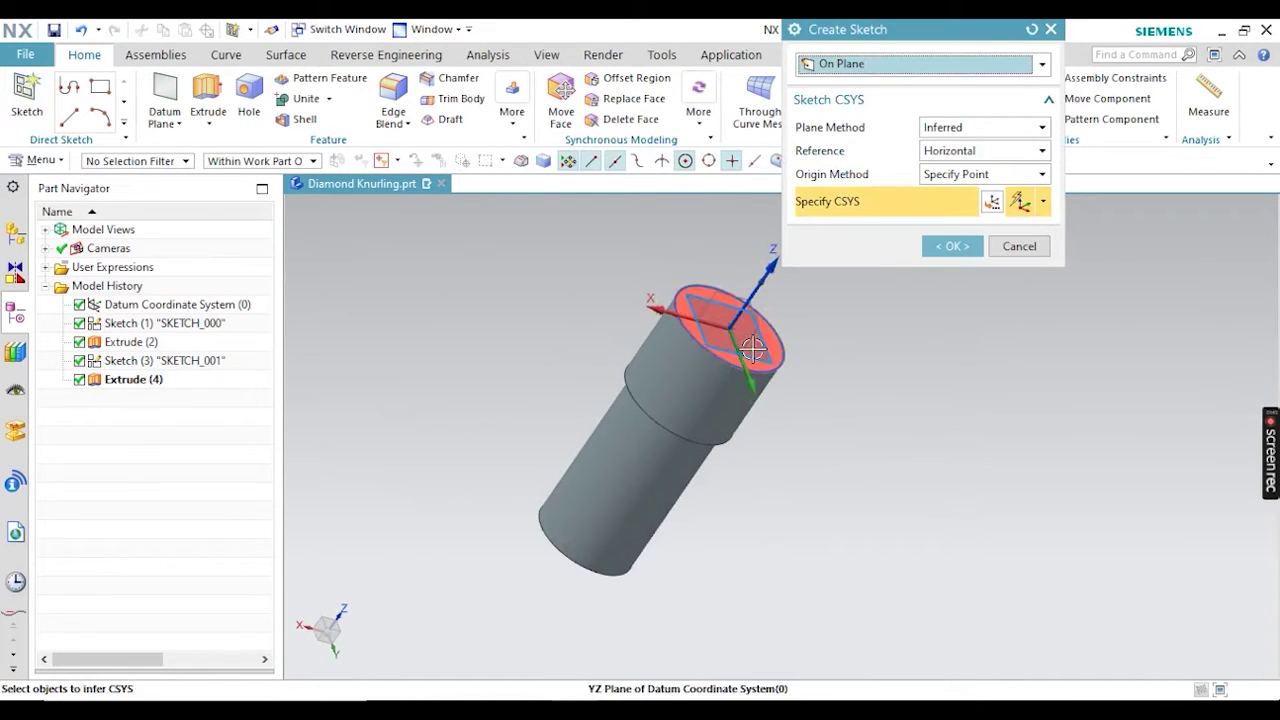
# Sketch a 22 mm circle centred on the small end face
pyautogui.click(952, 246)
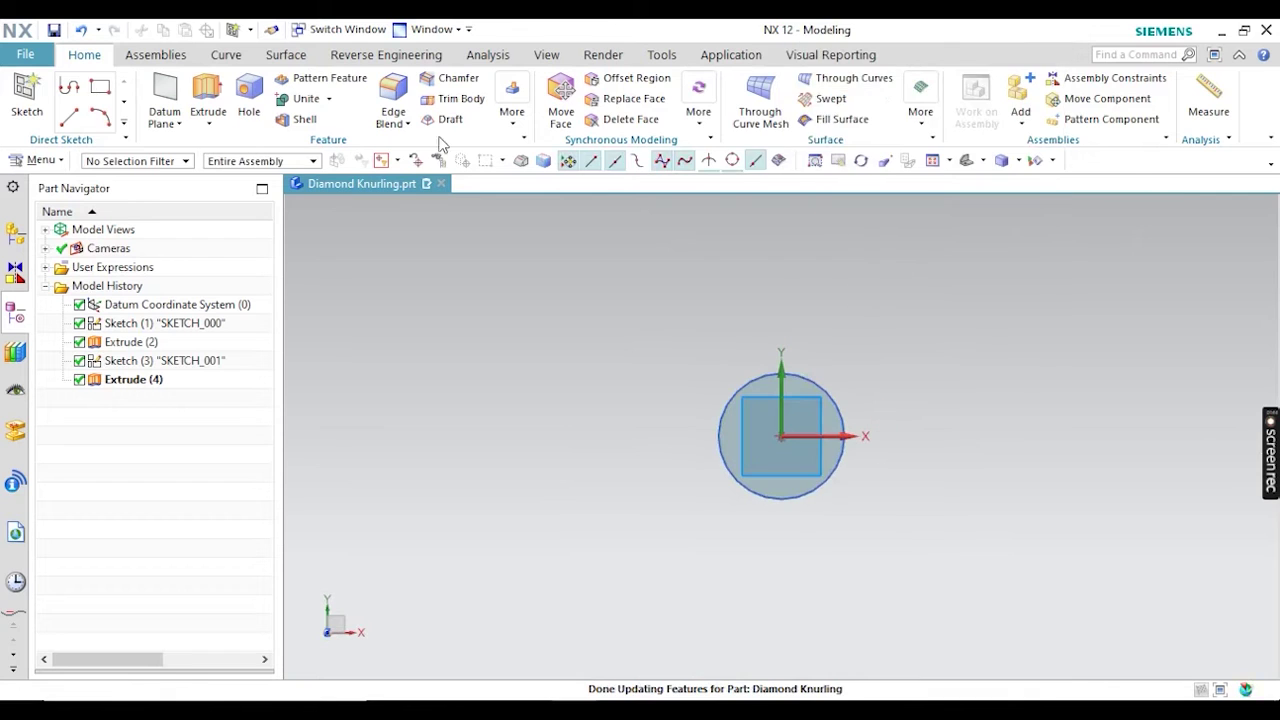
pyautogui.click(251, 86)
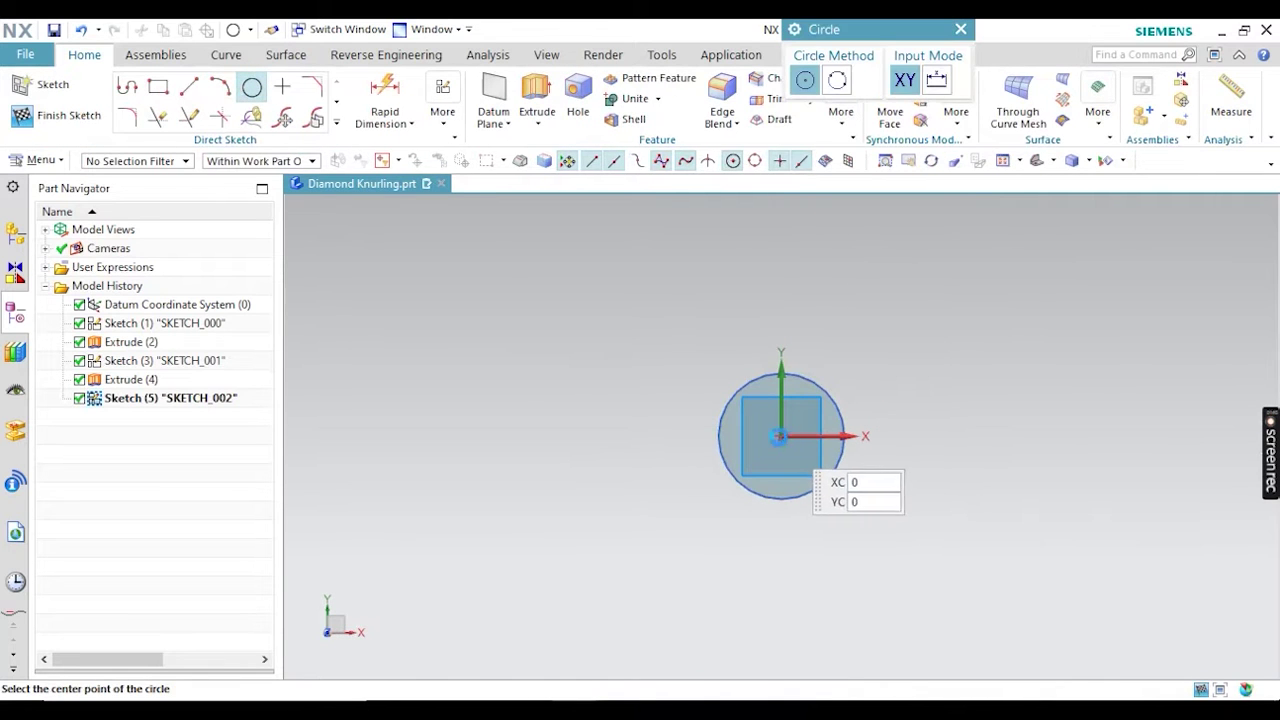
pyautogui.click(780, 436)
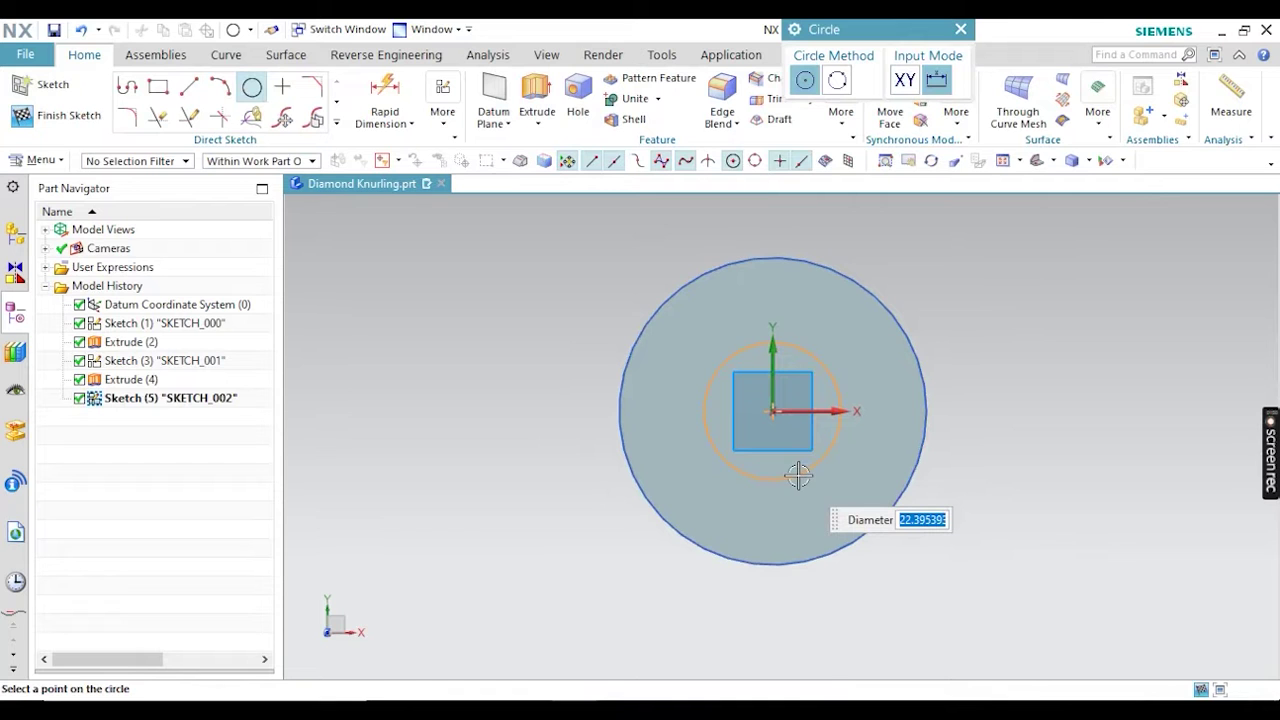
pyautogui.click(798, 476)
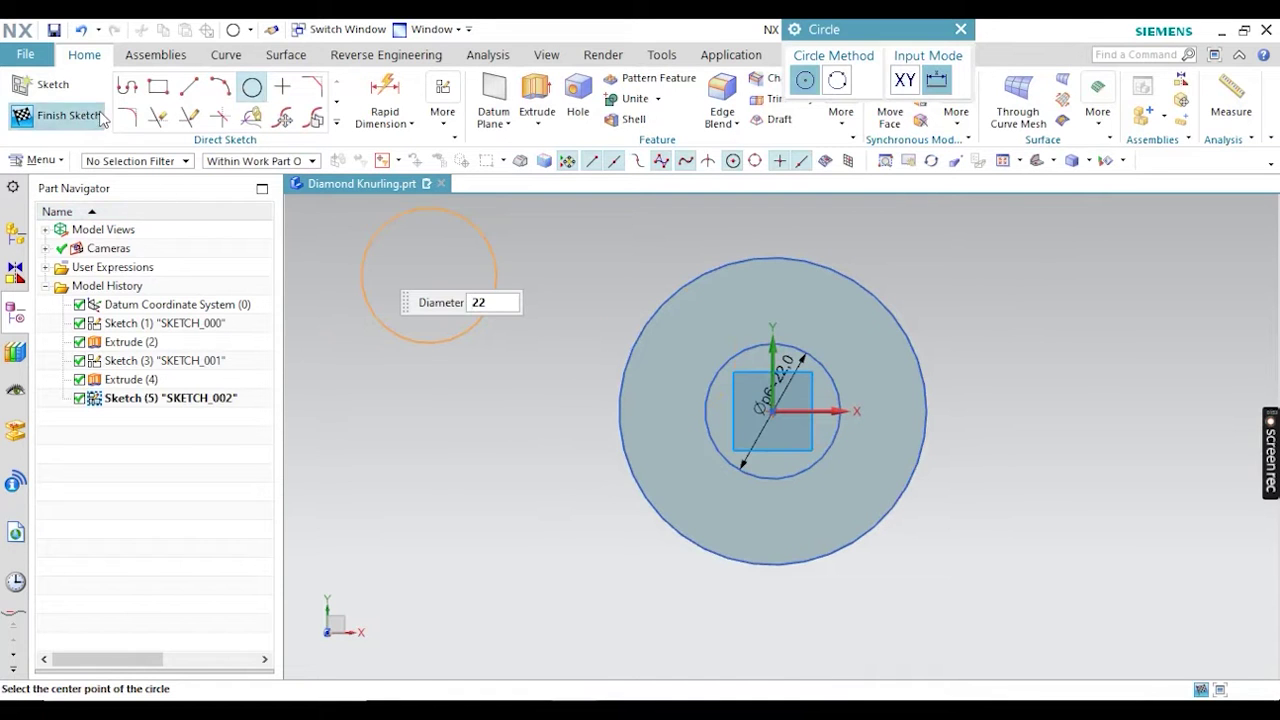
pyautogui.click(68, 115)
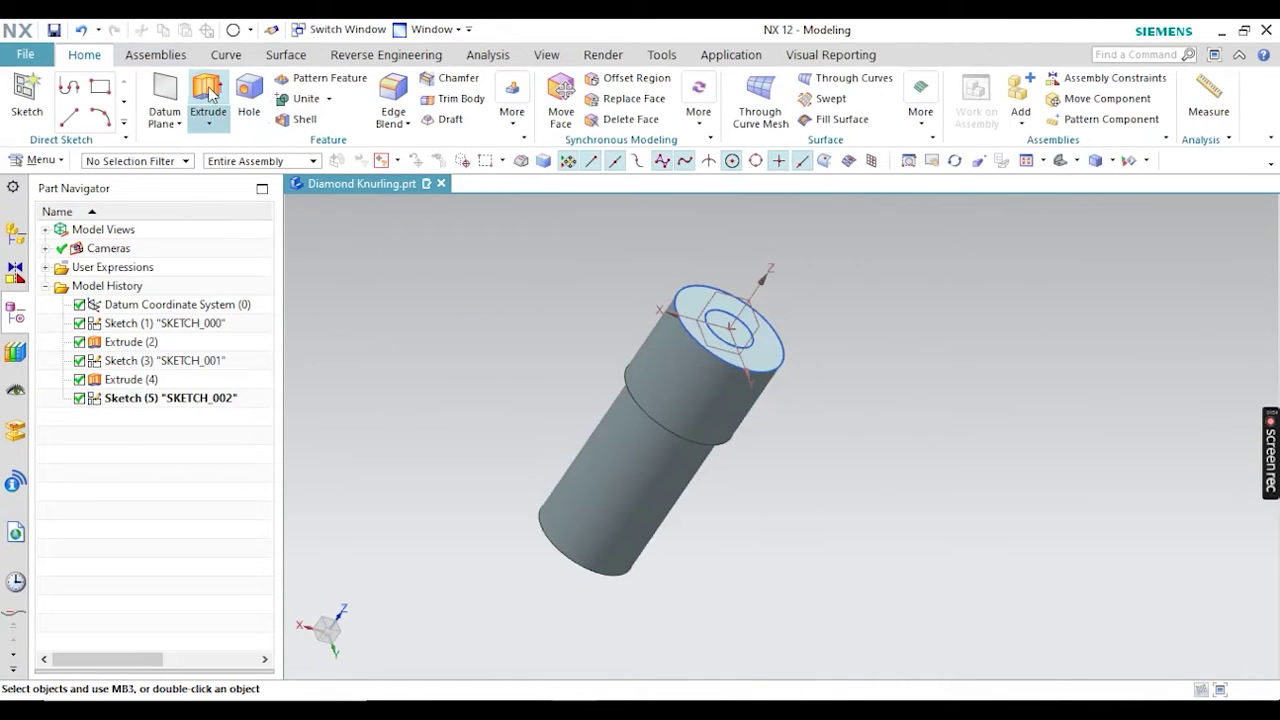
# Extrude the 22 mm circle as a Subtract cut with End set to Until Next
pyautogui.click(208, 100)
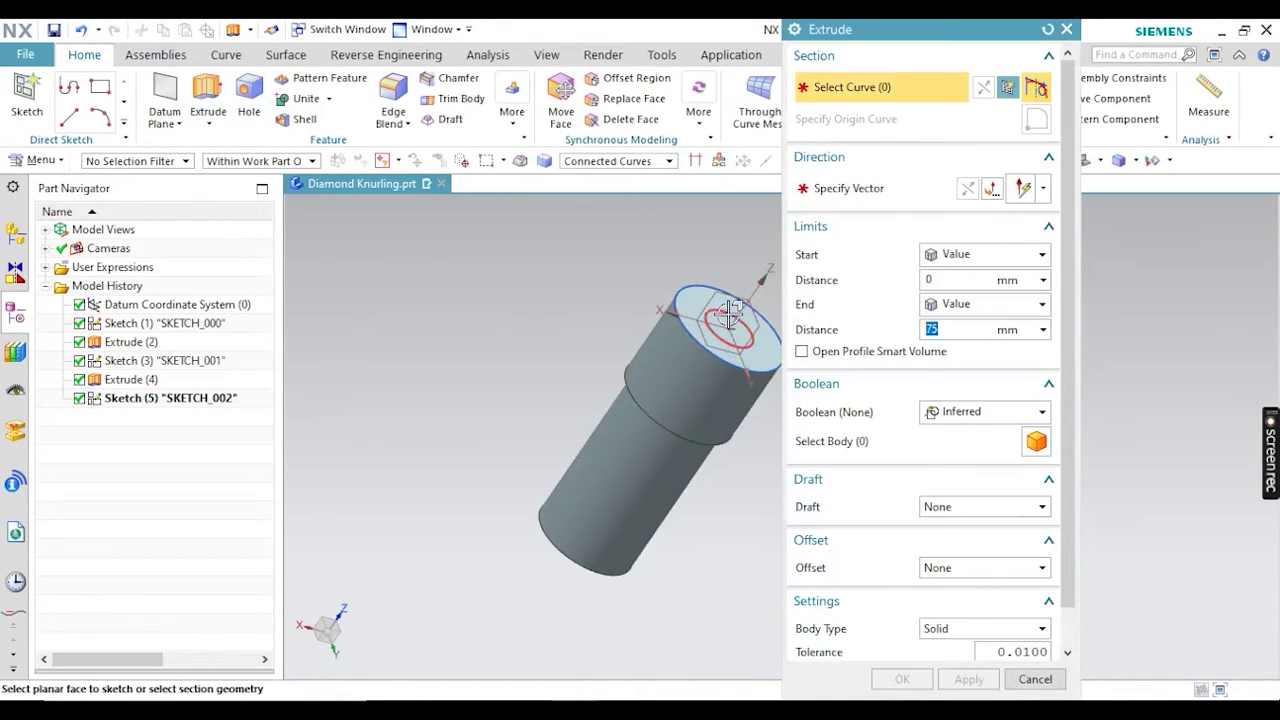
pyautogui.click(720, 328)
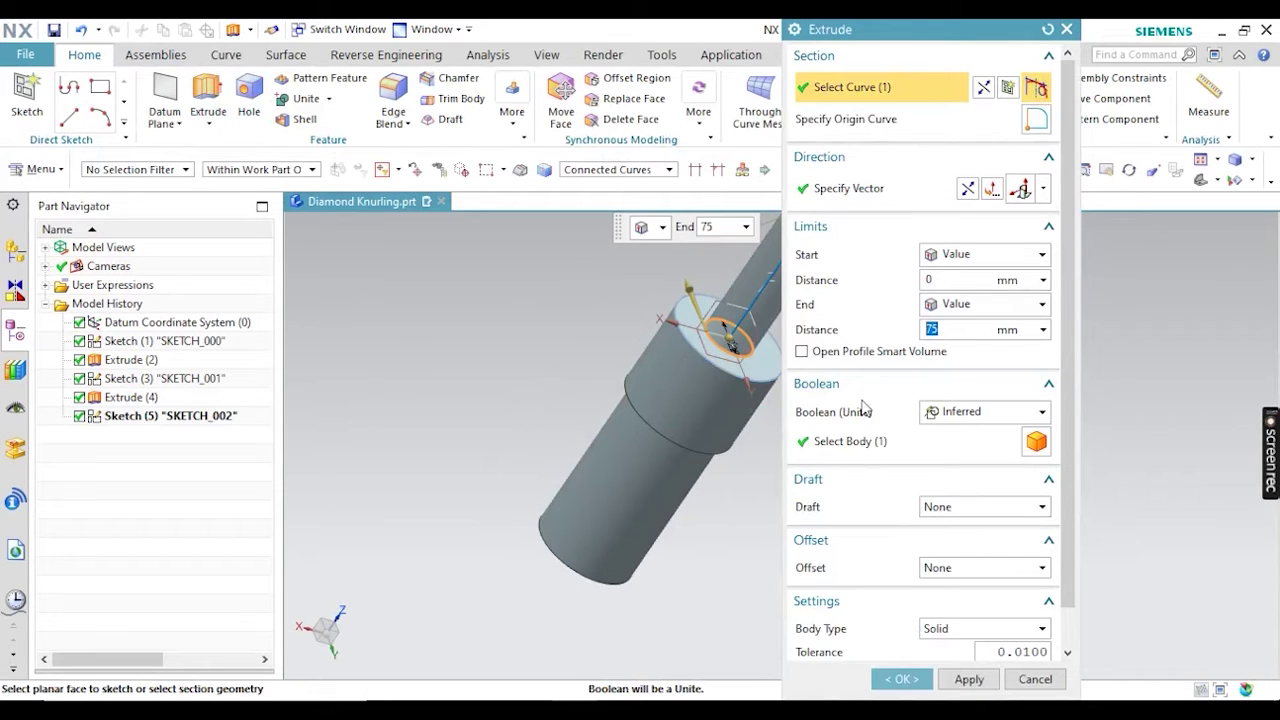
pyautogui.click(958, 411)
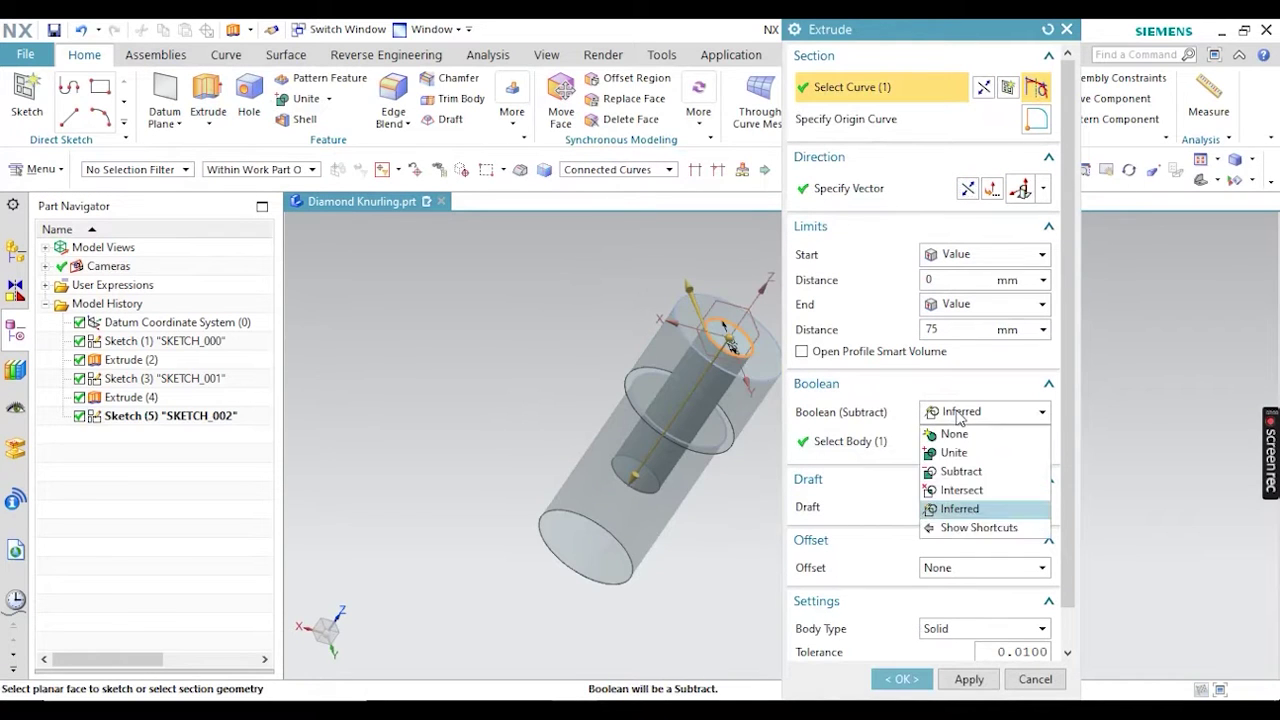
pyautogui.click(945, 508)
pyautogui.moveTo(633, 480); pyautogui.dragTo(553, 580)
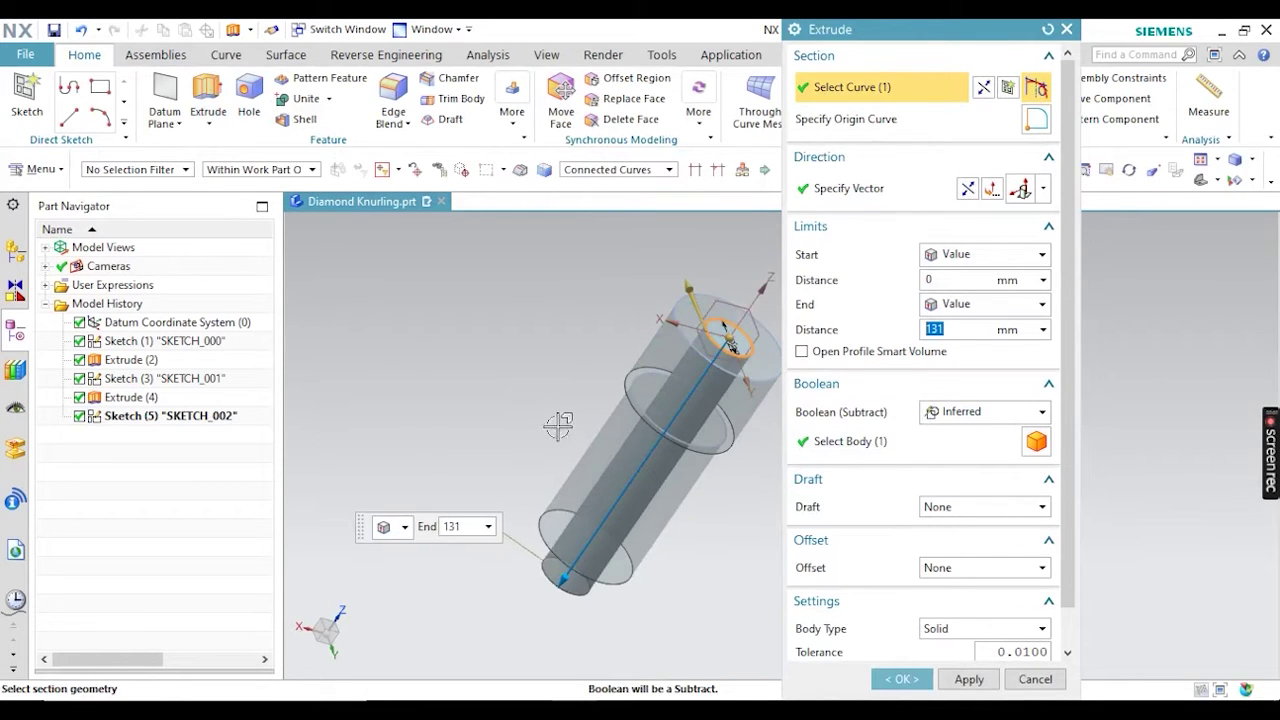
pyautogui.click(960, 305)
pyautogui.click(965, 363)
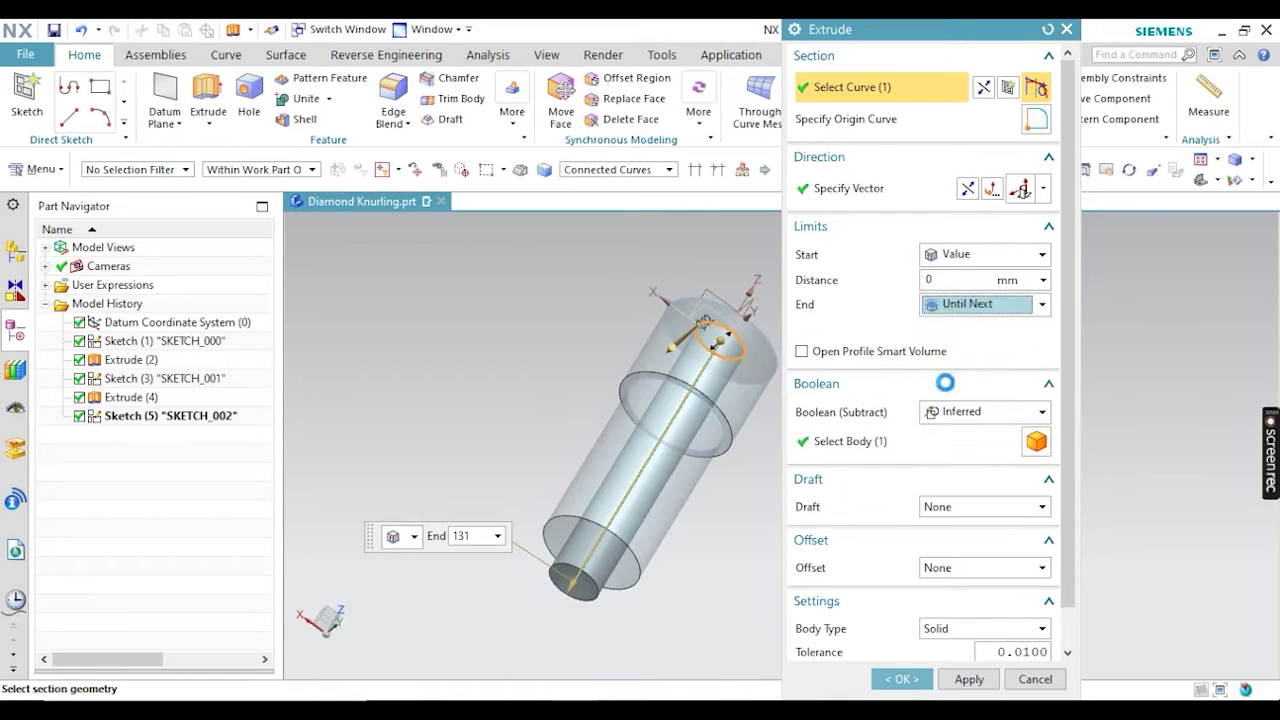
pyautogui.click(901, 679)
pyautogui.moveTo(863, 511); pyautogui.dragTo(777, 480, button='middle')
pyautogui.scroll(3, 683, 323)
pyautogui.moveTo(683, 323); pyautogui.dragTo(694, 317, button='middle')
pyautogui.scroll(-4, 600, 310)
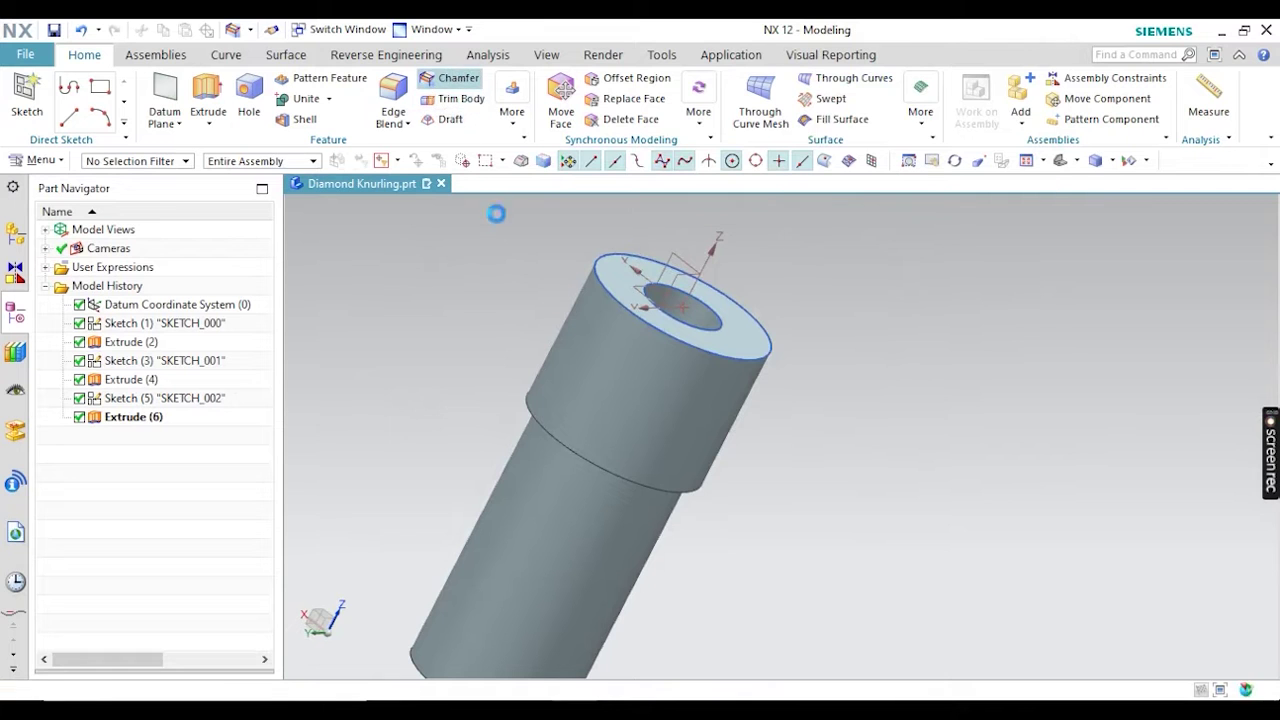
# Chamfer the top outer rim and the step edge at 2 mm
pyautogui.click(428, 82)
pyautogui.scroll(3, 686, 349)
pyautogui.click(558, 242)
pyautogui.scroll(-5, 570, 340)
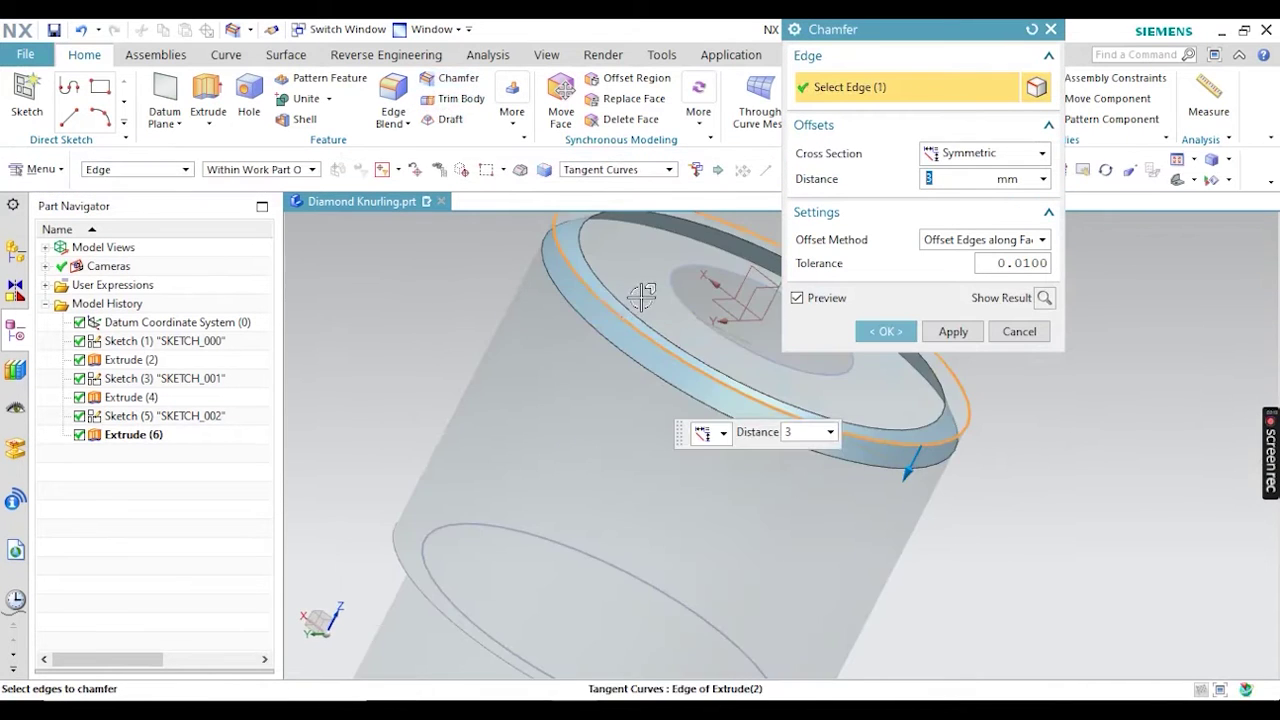
pyautogui.click(510, 400)
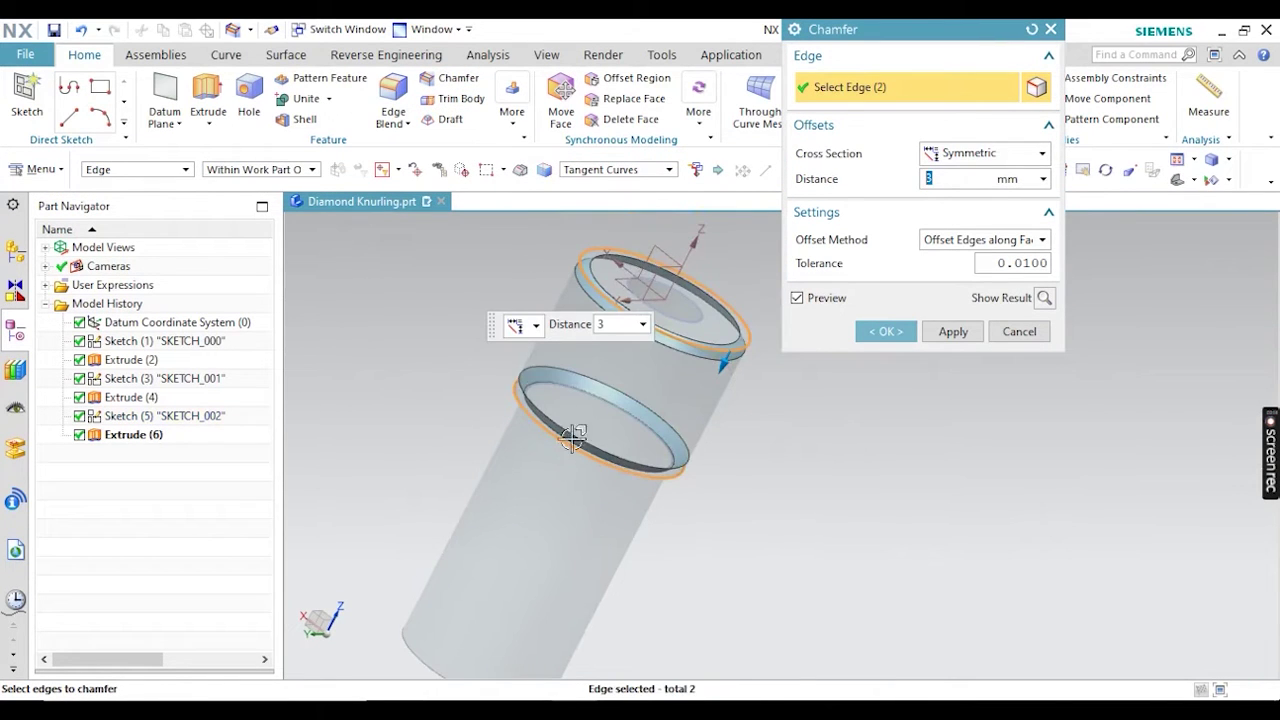
pyautogui.moveTo(510, 352); pyautogui.dragTo(517, 320, button='middle')
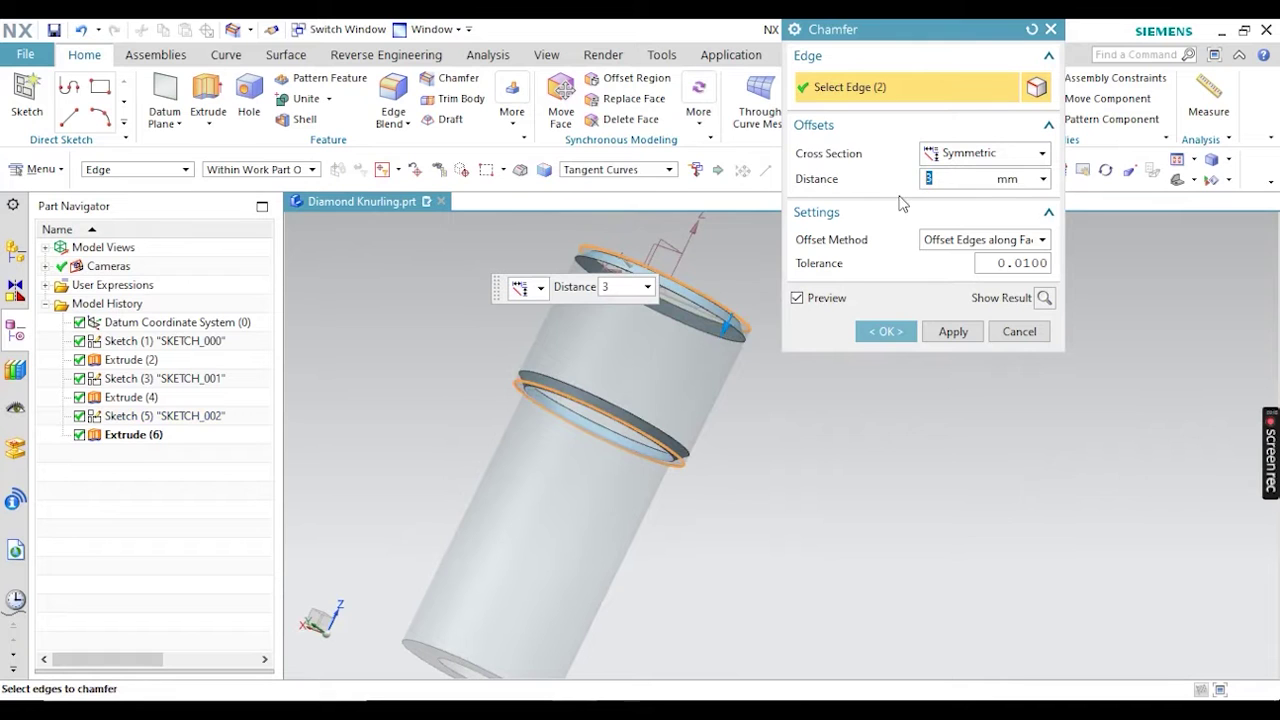
pyautogui.write('2')
pyautogui.click(950, 331)
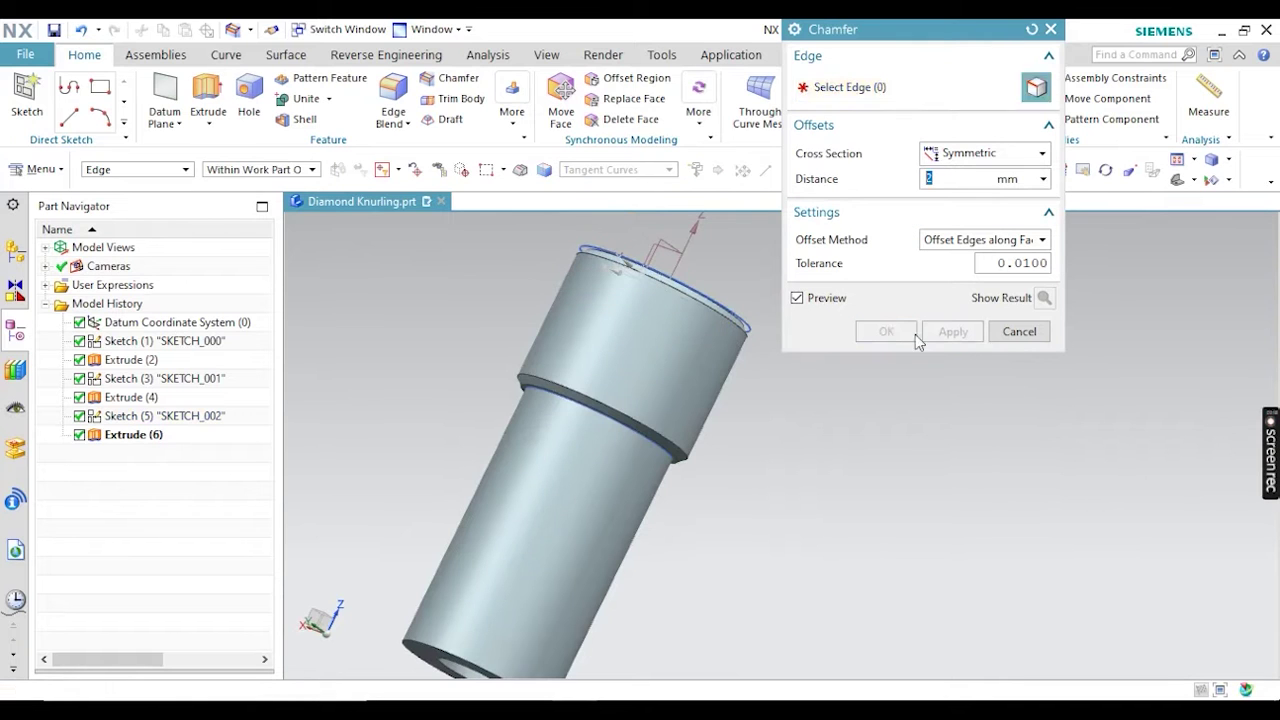
pyautogui.click(998, 335)
# Hide sketches SKETCH_000 and SKETCH_002 with Ctrl+B
pyautogui.moveTo(880, 371); pyautogui.dragTo(723, 294, button='middle')
pyautogui.scroll(3, 590, 228)
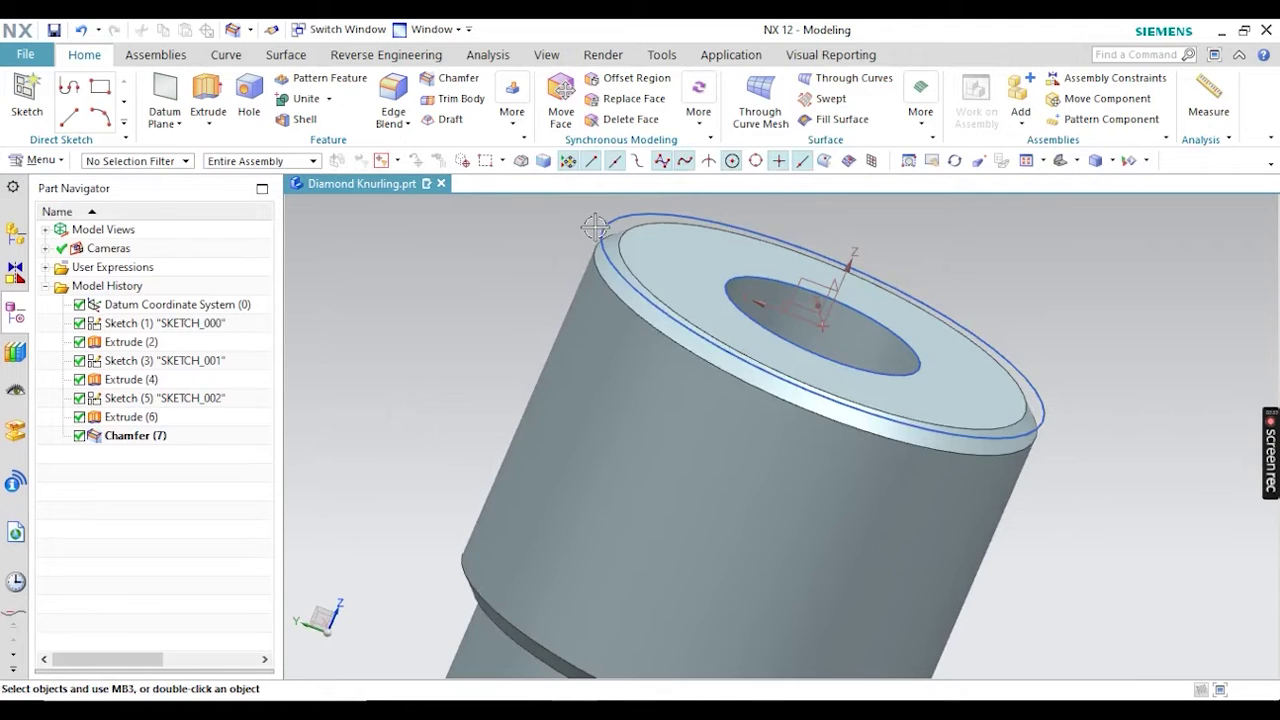
pyautogui.scroll(-4, 752, 232)
pyautogui.click(812, 272)
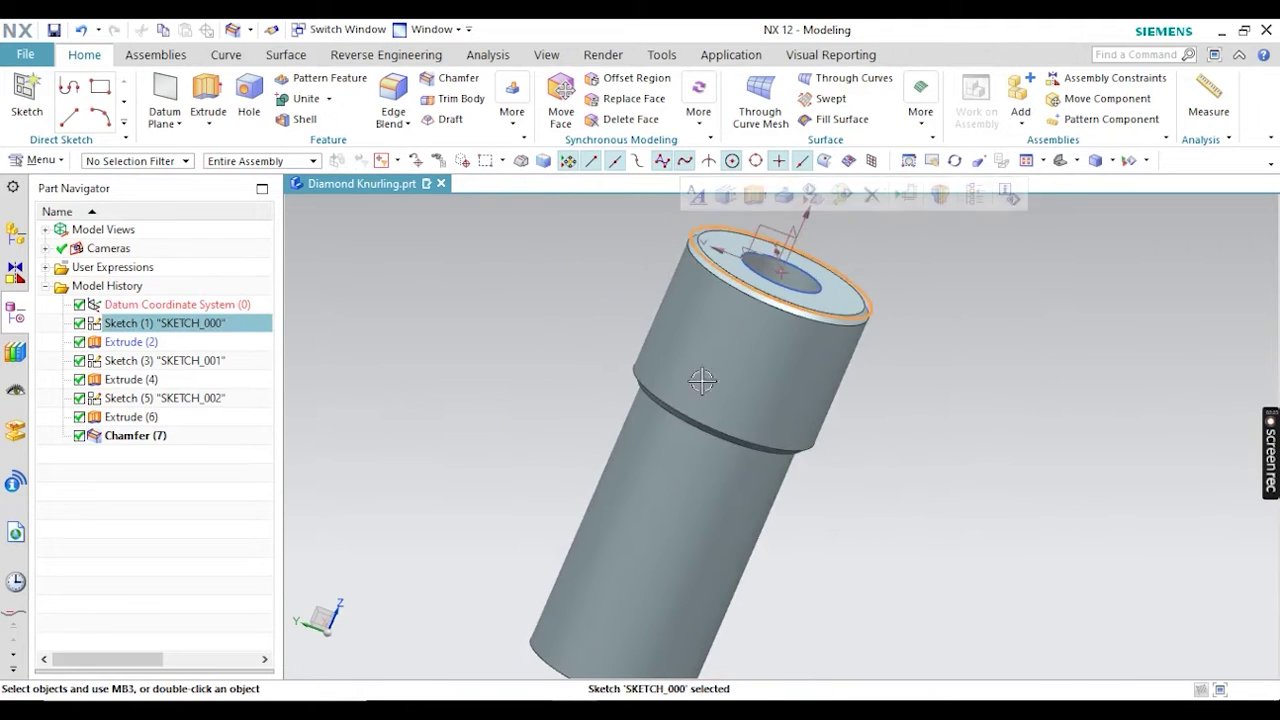
pyautogui.click(815, 272)
pyautogui.hotkey('ctrl', 'b')
# Start a chamfer on the open-end edge, then abandon it
pyautogui.scroll(-2, 808, 278)
pyautogui.moveTo(808, 278); pyautogui.dragTo(703, 309, button='middle')
pyautogui.scroll(3, 695, 410)
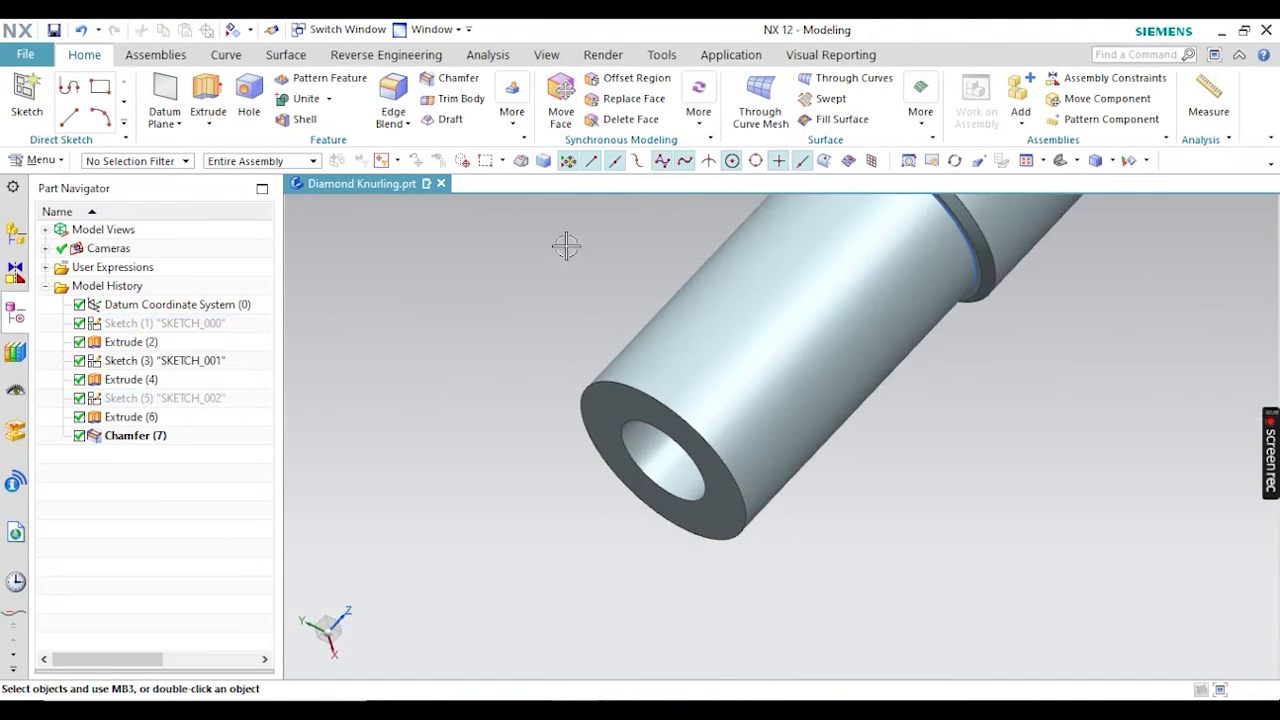
pyautogui.click(440, 79)
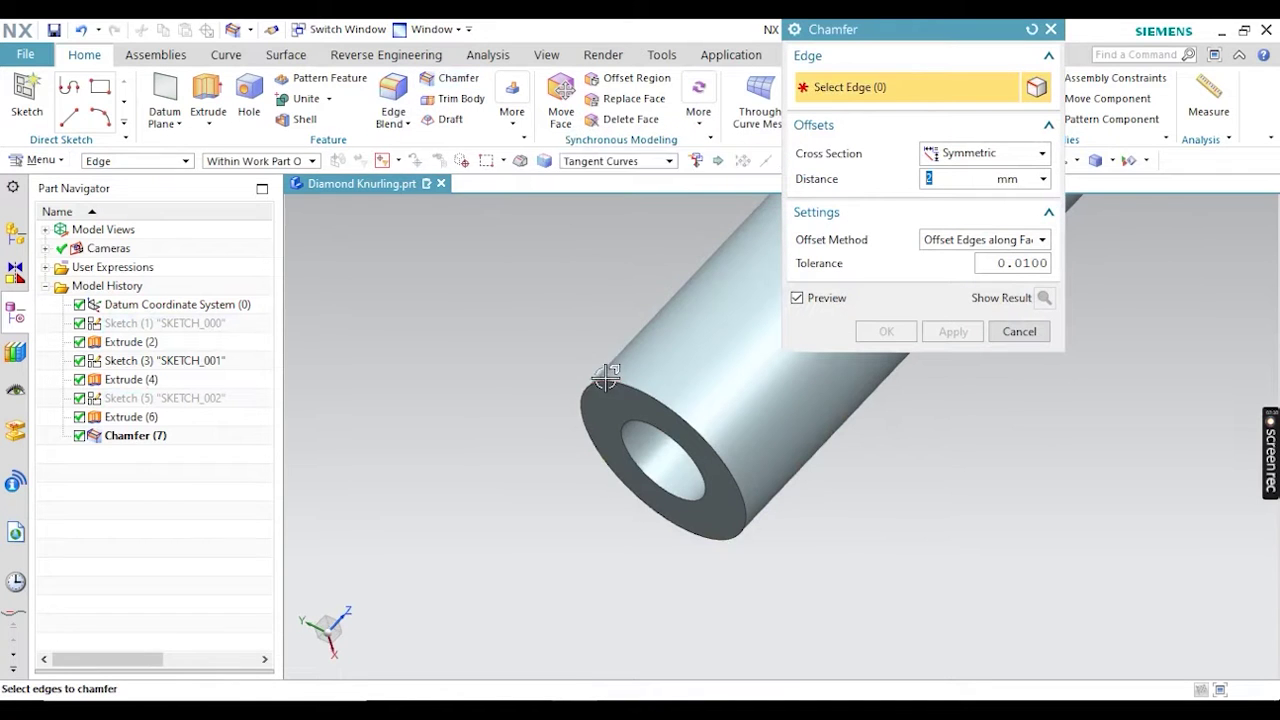
pyautogui.click(605, 385)
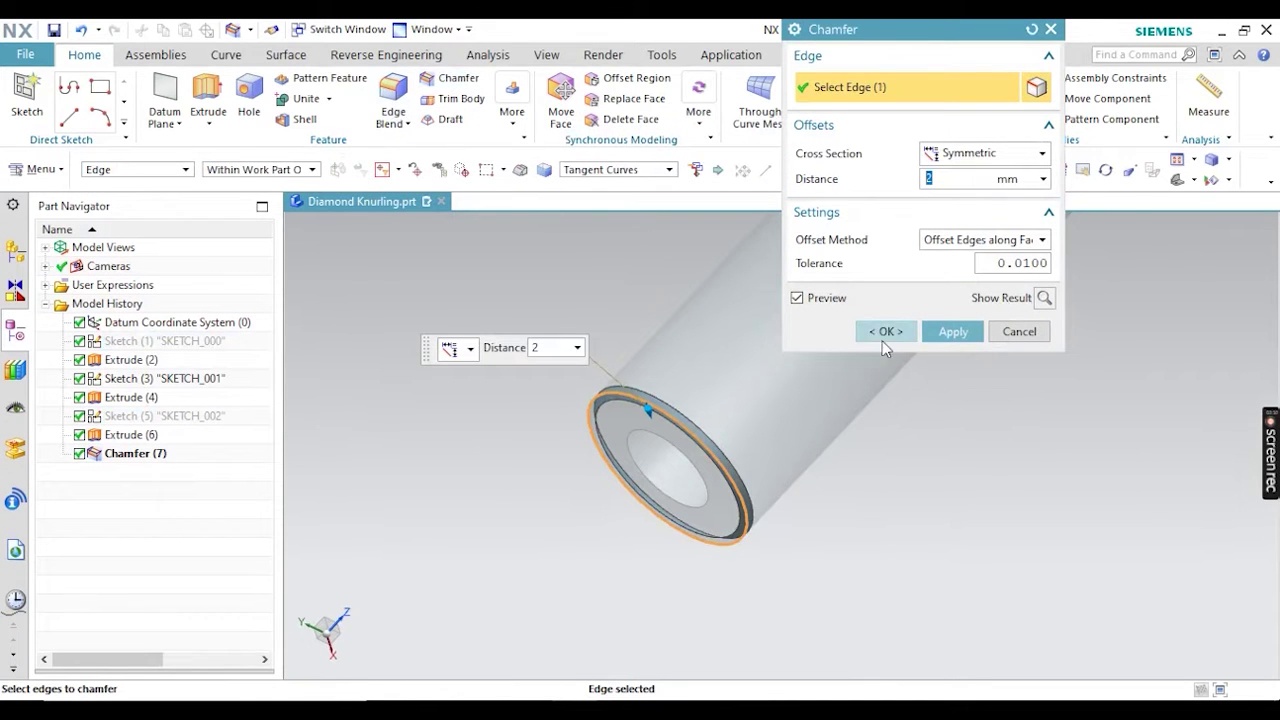
pyautogui.click(1019, 332)
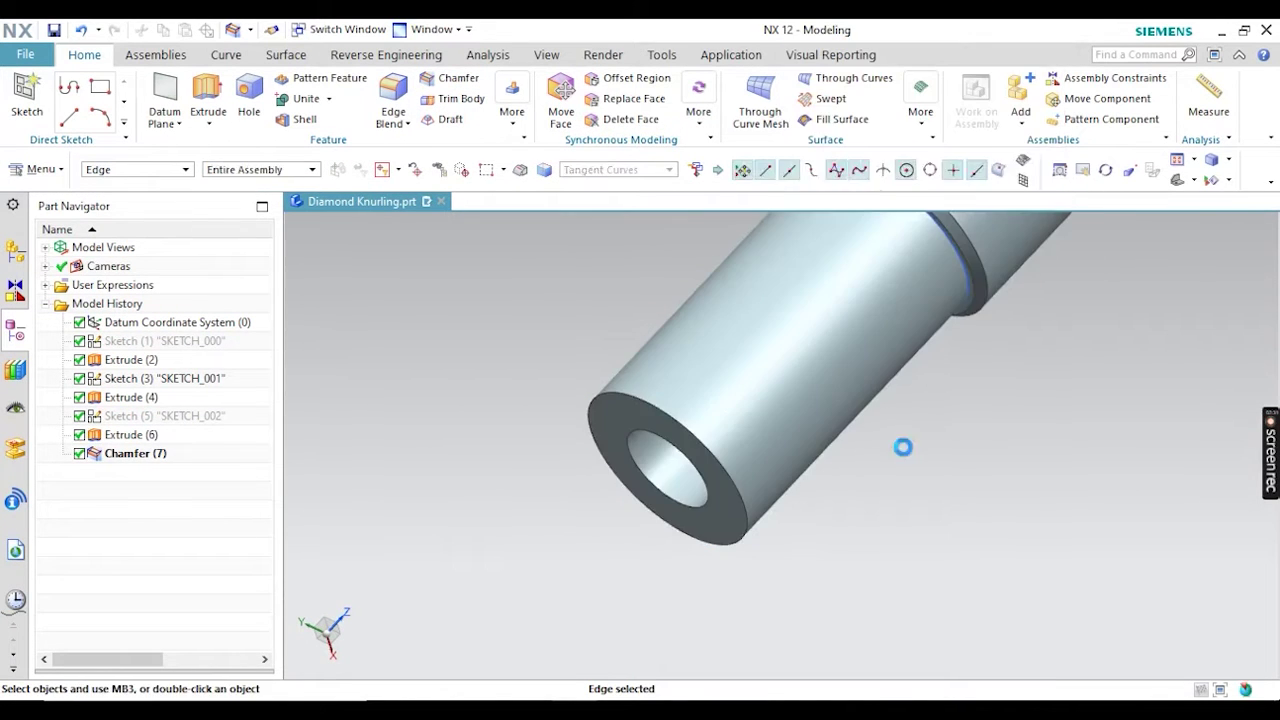
pyautogui.moveTo(589, 366)
pyautogui.mouseDown(button='middle')
pyautogui.moveTo(620, 437)
pyautogui.moveTo(600, 354)
pyautogui.mouseUp(button='middle')
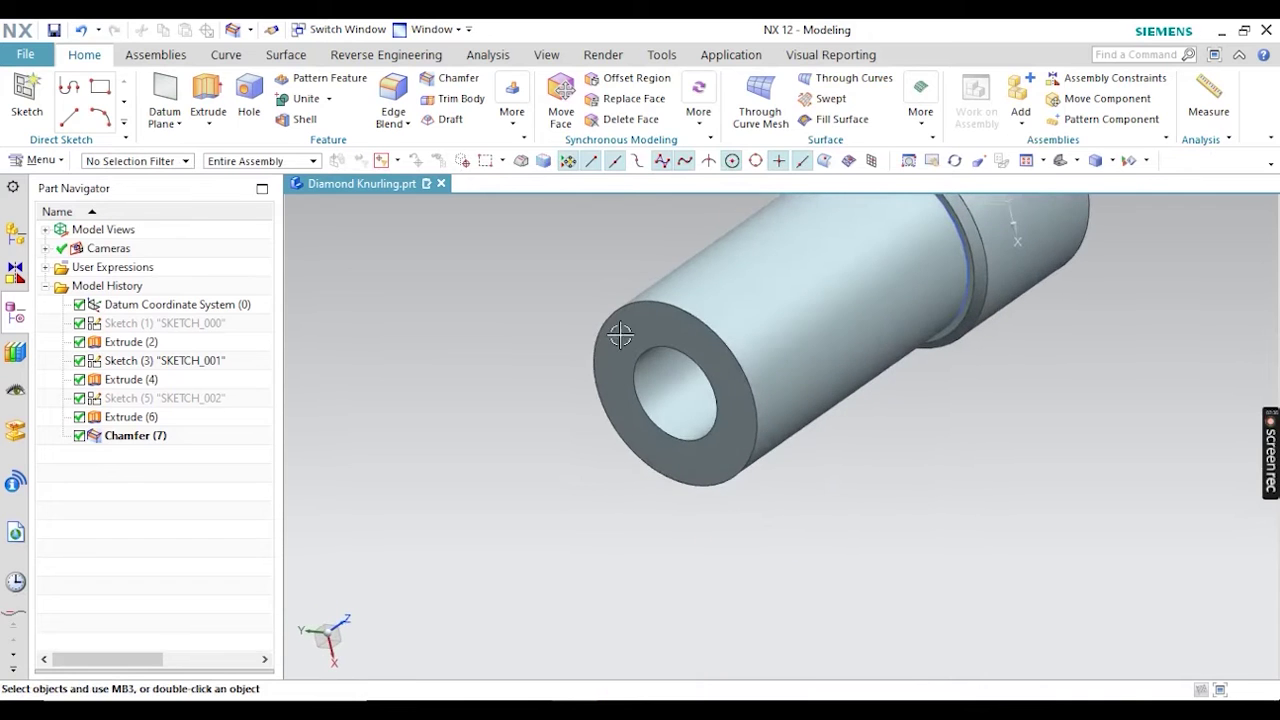
pyautogui.scroll(-3, 600, 434)
pyautogui.scroll(3, 583, 346)
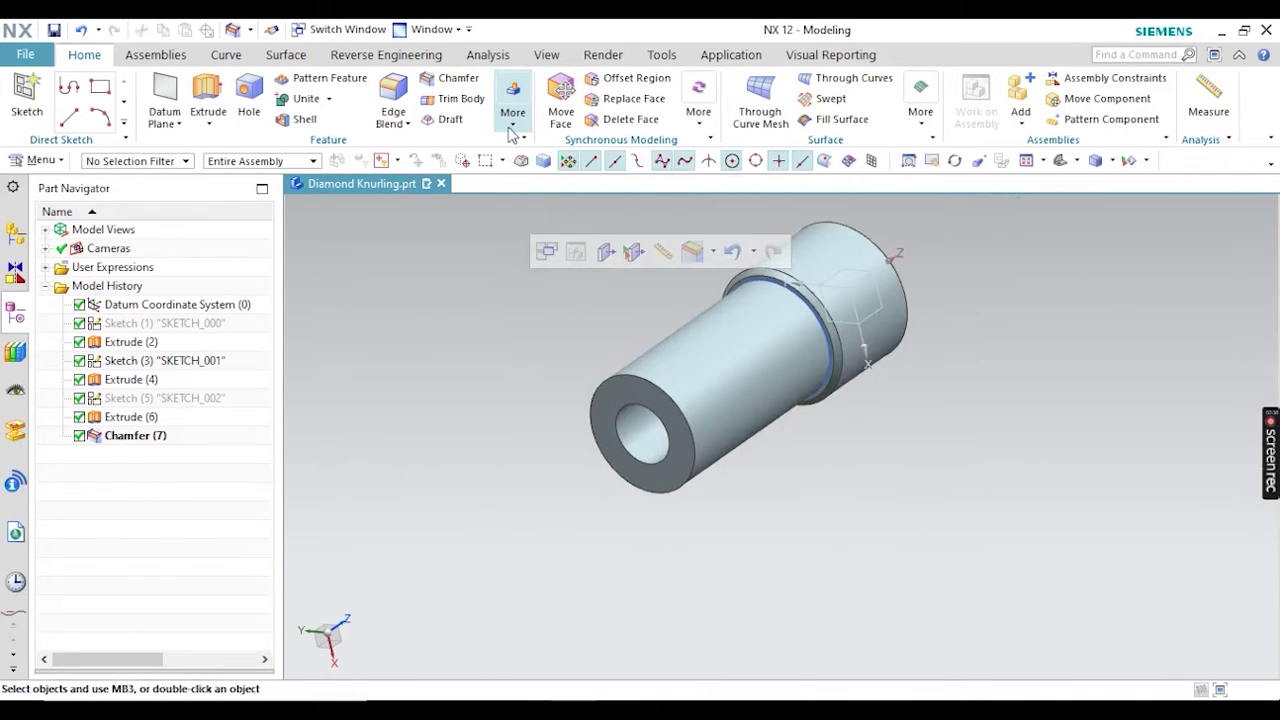
pyautogui.click(511, 100)
# Add a detailed thread in the bore: 24 mm major diameter, 115 mm length, 2 mm pitch, 60°
pyautogui.click(516, 328)
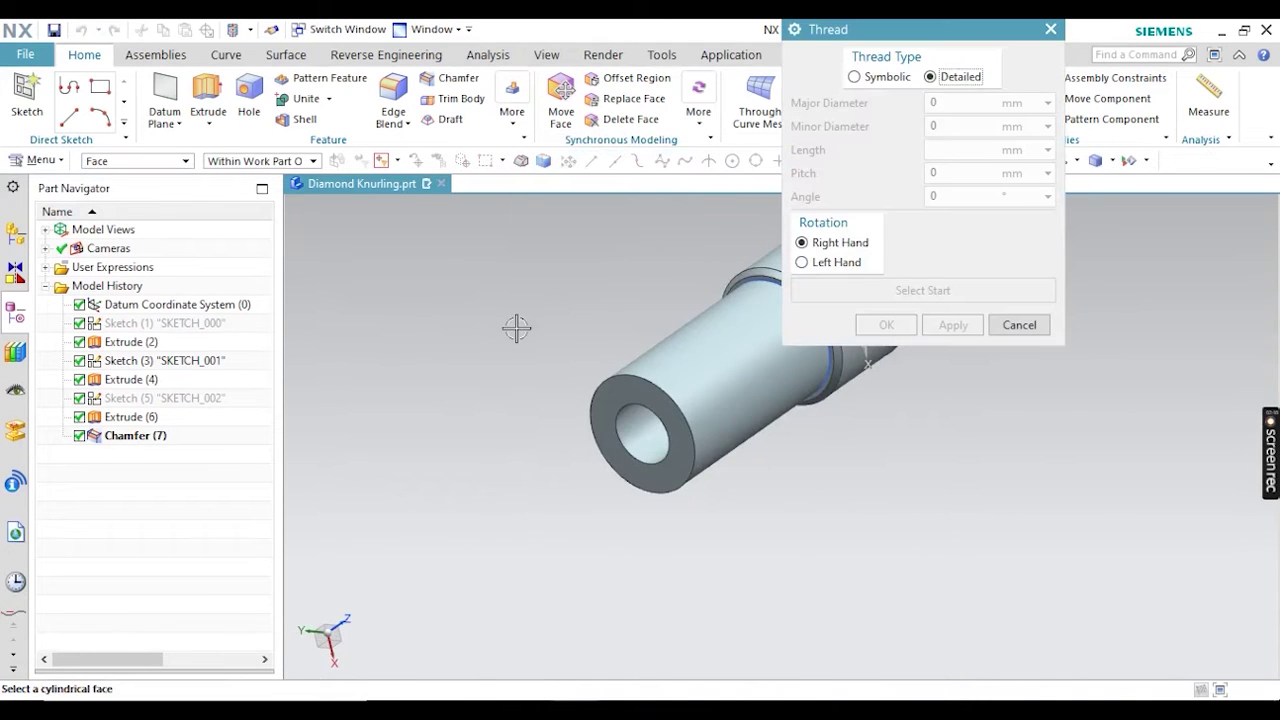
pyautogui.click(652, 413)
pyautogui.moveTo(652, 413); pyautogui.dragTo(624, 370, button='middle')
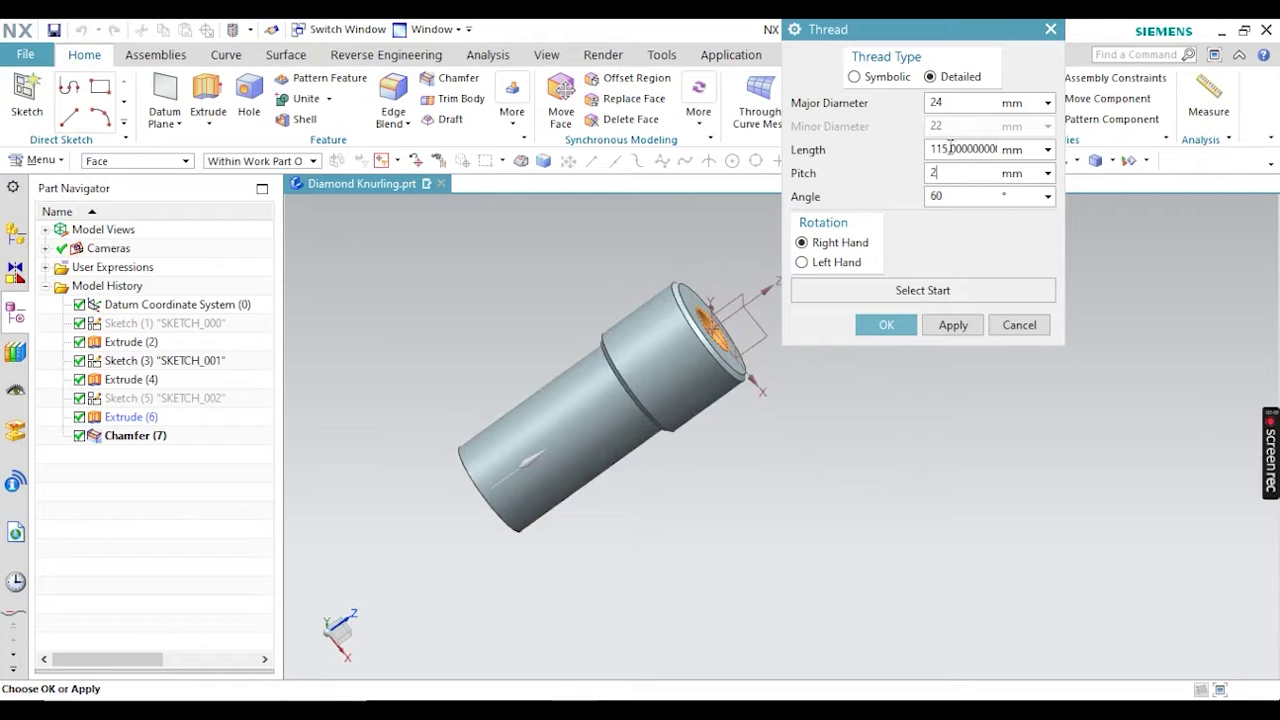
pyautogui.click(889, 325)
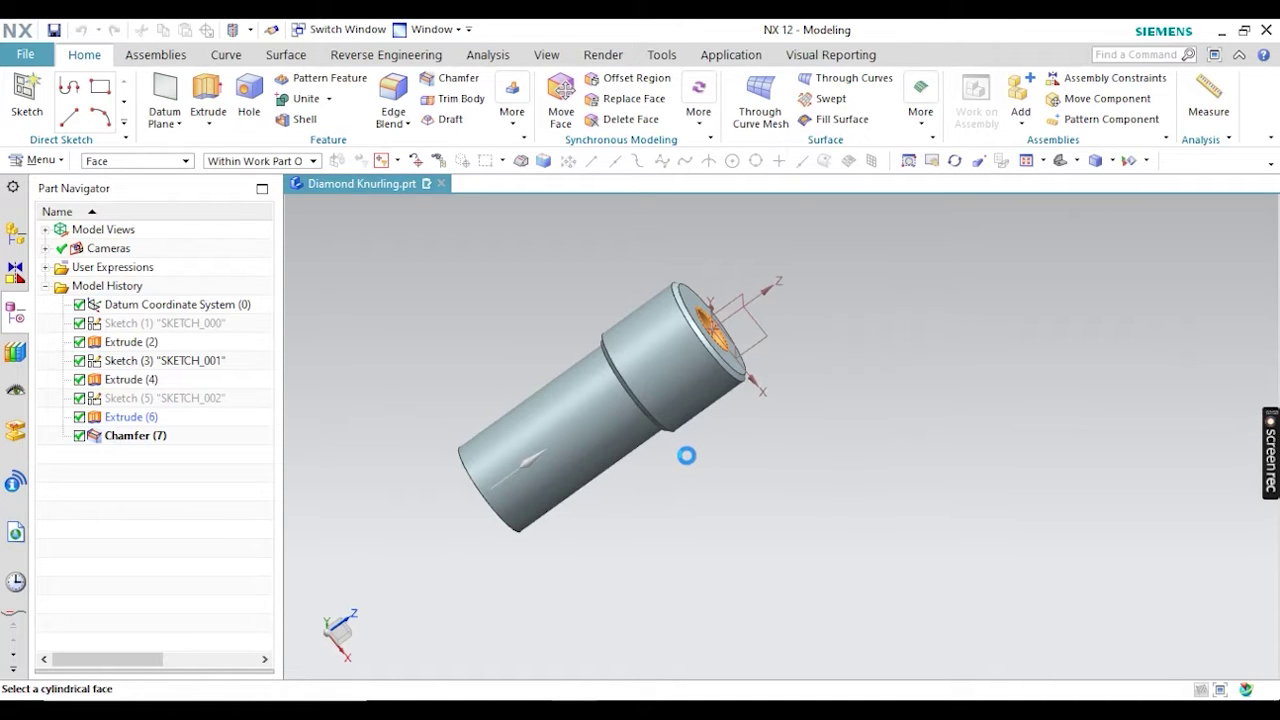
# Inspect the threaded bore and select the groove sketch SKETCH_001
pyautogui.moveTo(686, 449); pyautogui.dragTo(608, 442, button='middle')
pyautogui.scroll(3, 437, 368)
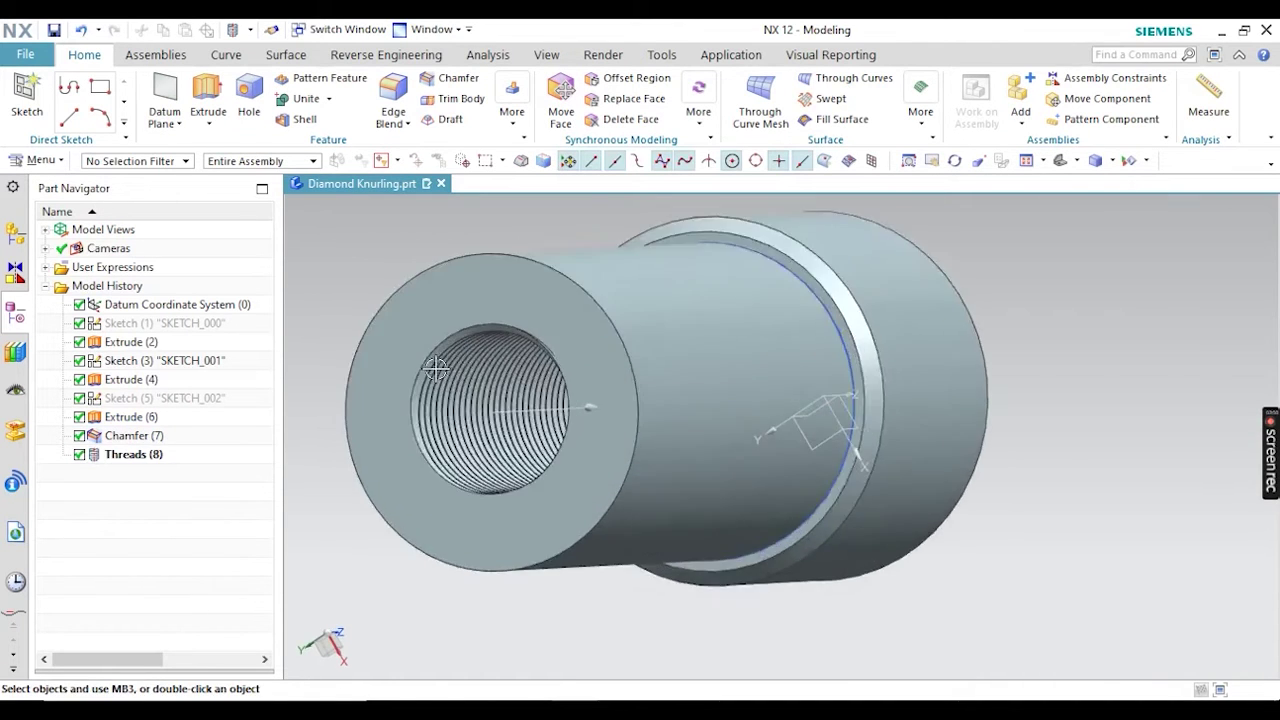
pyautogui.scroll(5, 563, 374)
pyautogui.scroll(-6, 634, 389)
pyautogui.scroll(3, 630, 447)
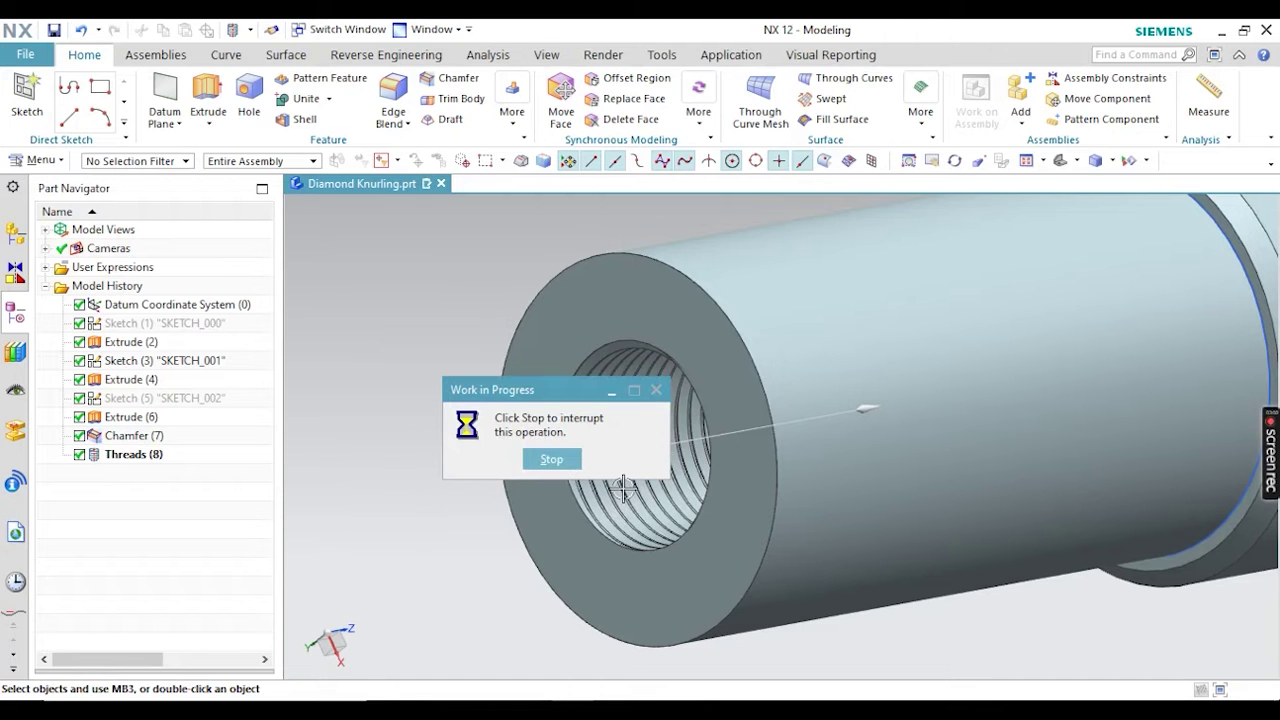
pyautogui.scroll(-4, 630, 460)
pyautogui.moveTo(630, 460)
pyautogui.mouseDown(button='middle')
pyautogui.moveTo(715, 370)
pyautogui.moveTo(673, 394)
pyautogui.moveTo(743, 386)
pyautogui.moveTo(751, 323)
pyautogui.mouseUp(button='middle')
pyautogui.click(752, 325)
# Hide SKETCH_001 and snap the view to a standard upright orientation
pyautogui.click(963, 312)
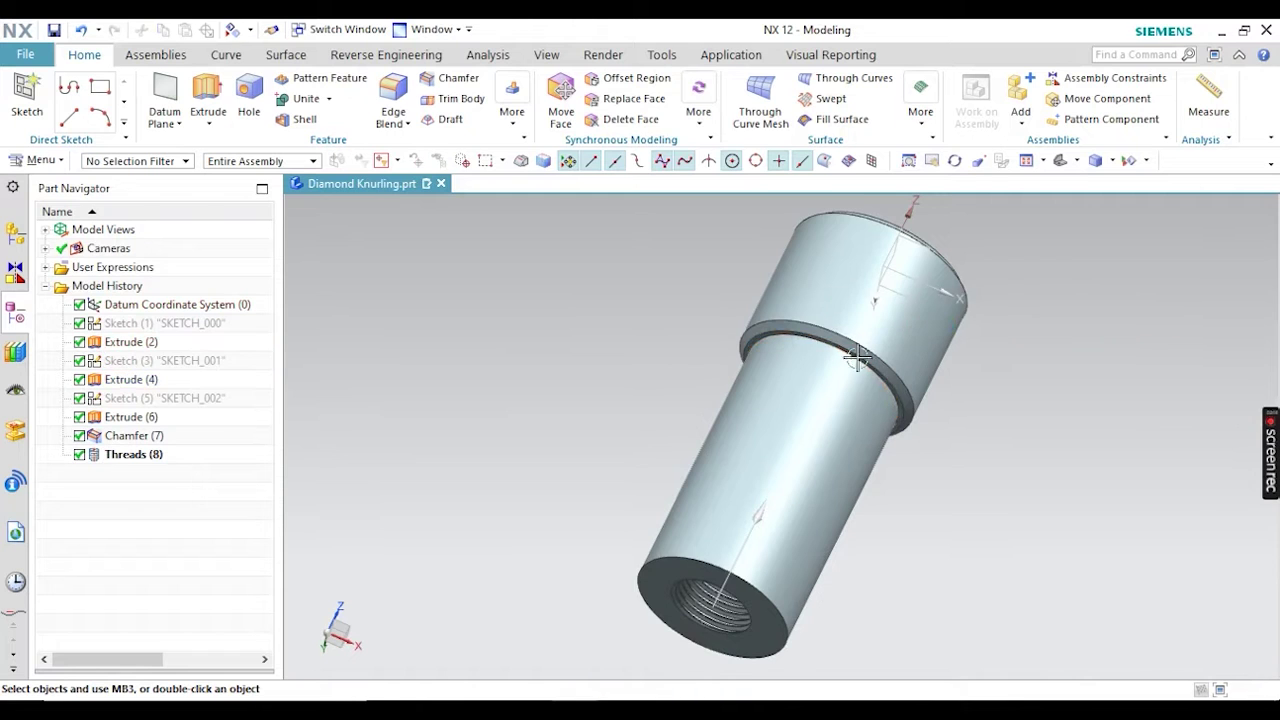
pyautogui.moveTo(760, 400); pyautogui.dragTo(790, 340, button='middle')
pyautogui.scroll(3, 800, 322)
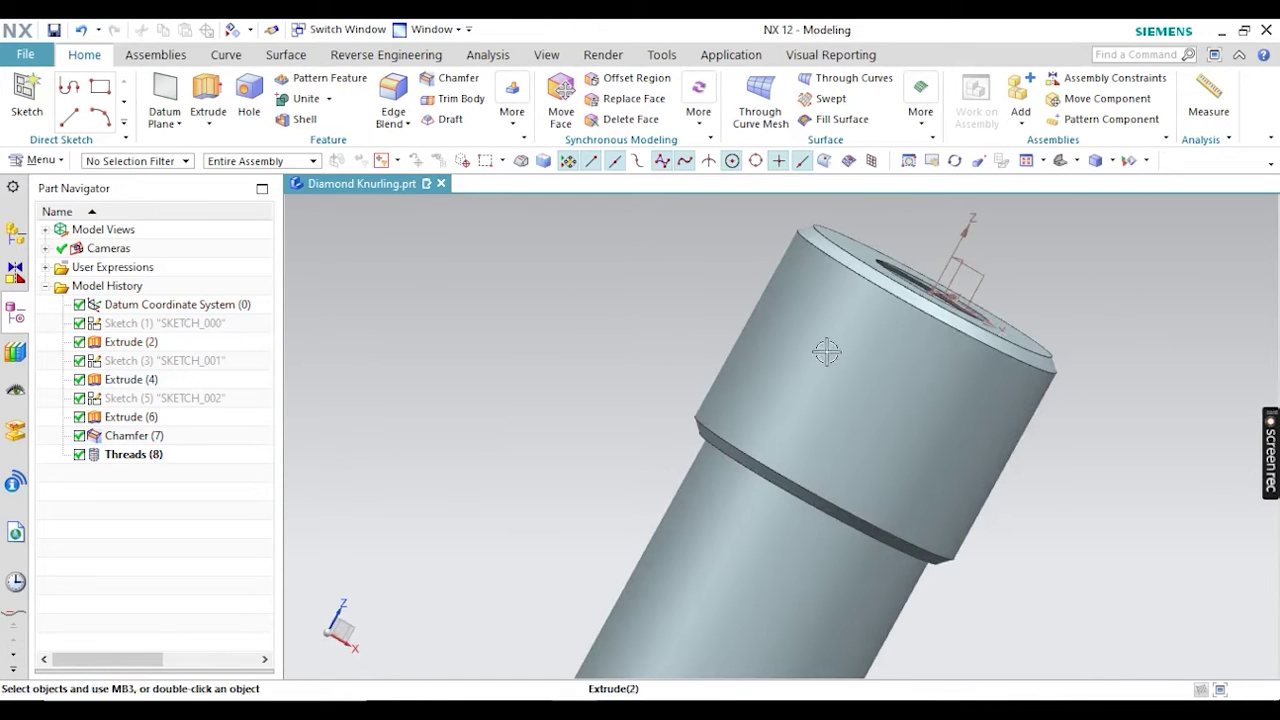
pyautogui.click(1062, 162)
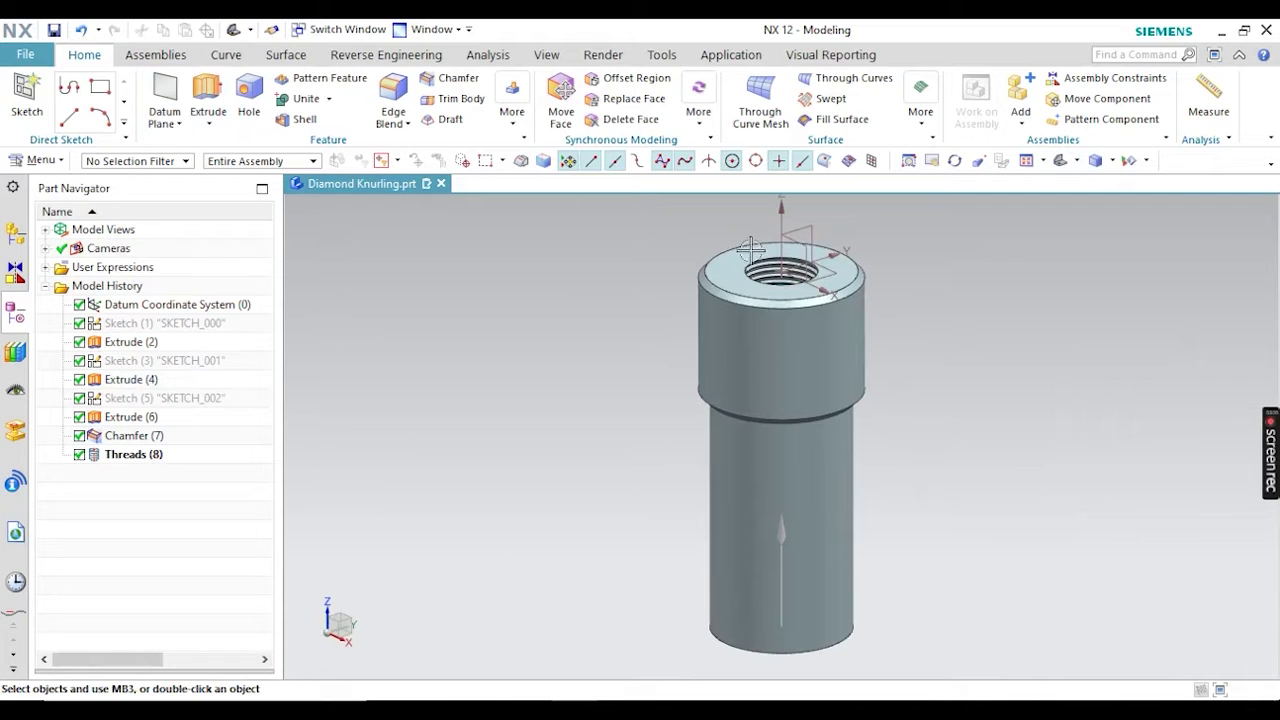
# Create a datum plane offset -30 mm from the top chamfer edge and sketch on it
pyautogui.click(166, 100)
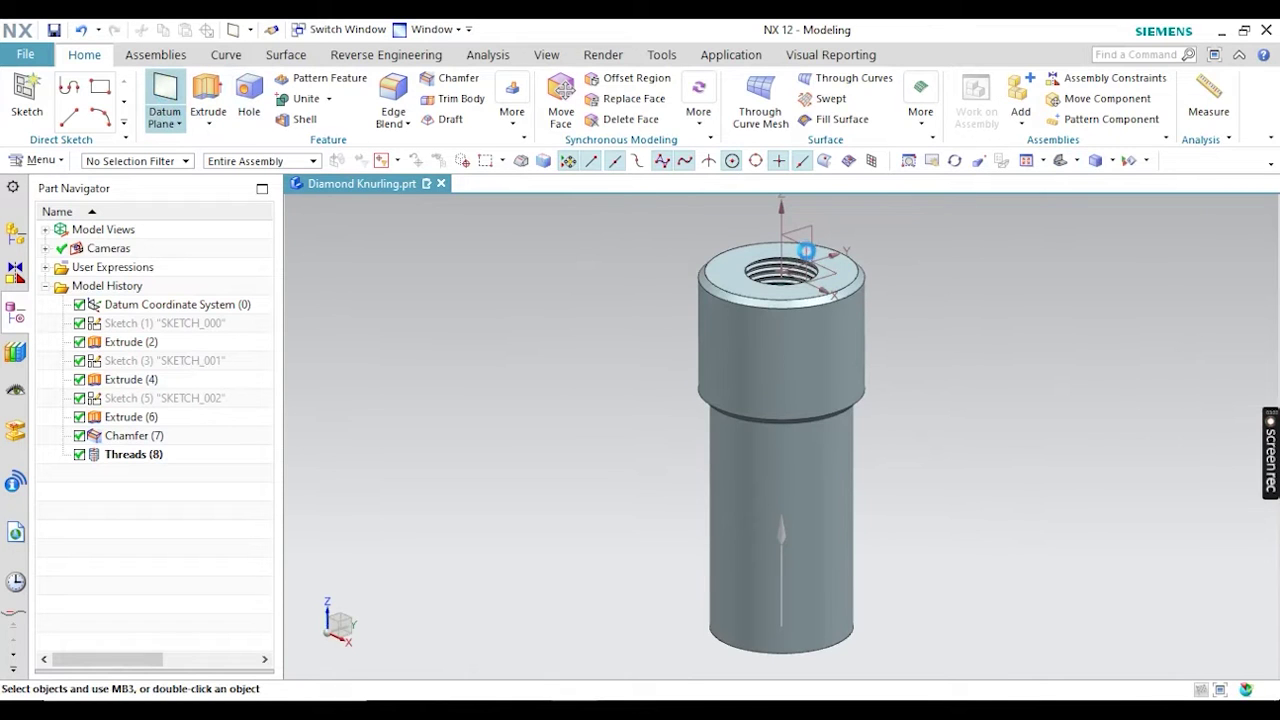
pyautogui.scroll(-2, 600, 314)
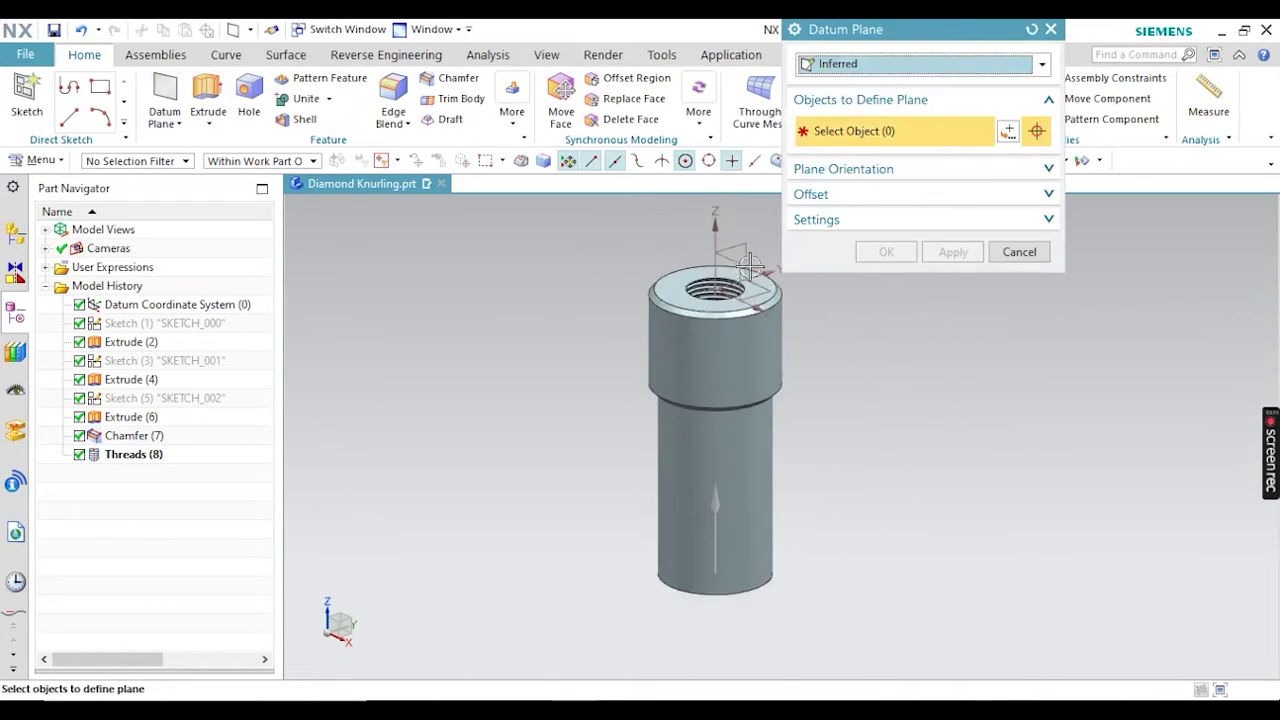
pyautogui.scroll(2, 730, 266)
pyautogui.click(720, 280)
pyautogui.moveTo(429, 329); pyautogui.dragTo(474, 297, button='middle')
pyautogui.click(886, 311)
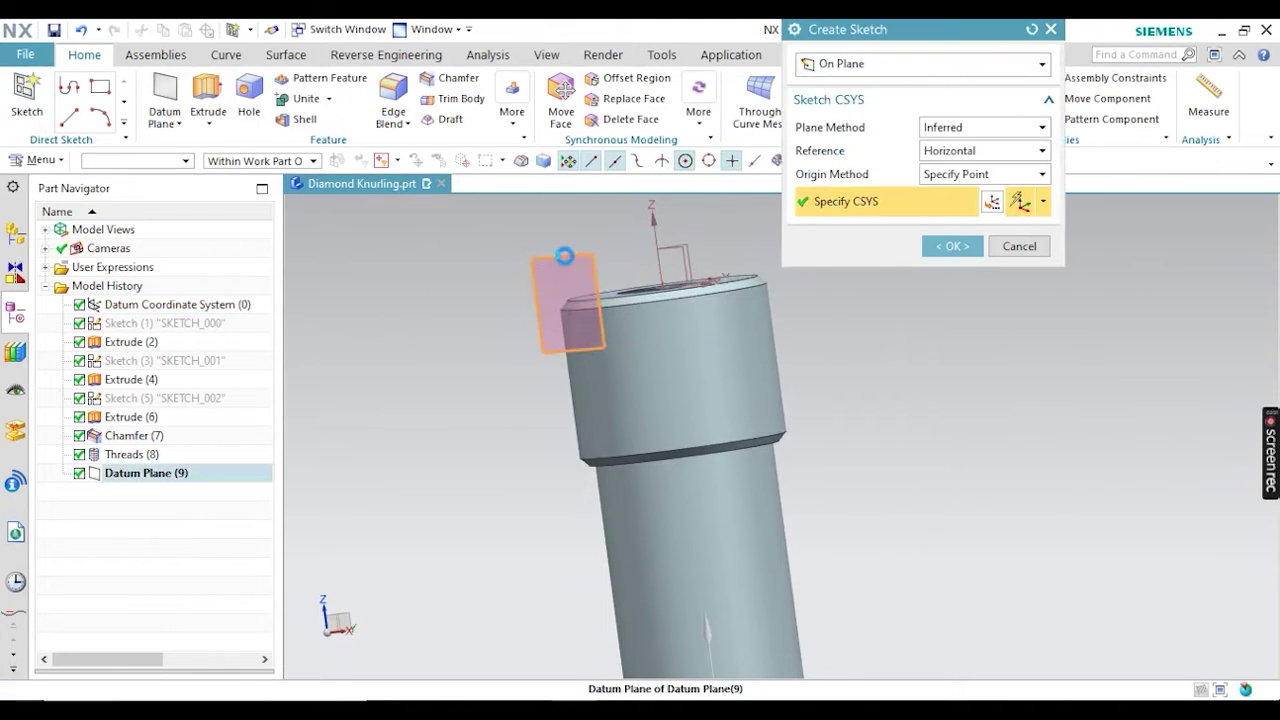
pyautogui.click(565, 262)
pyautogui.click(955, 245)
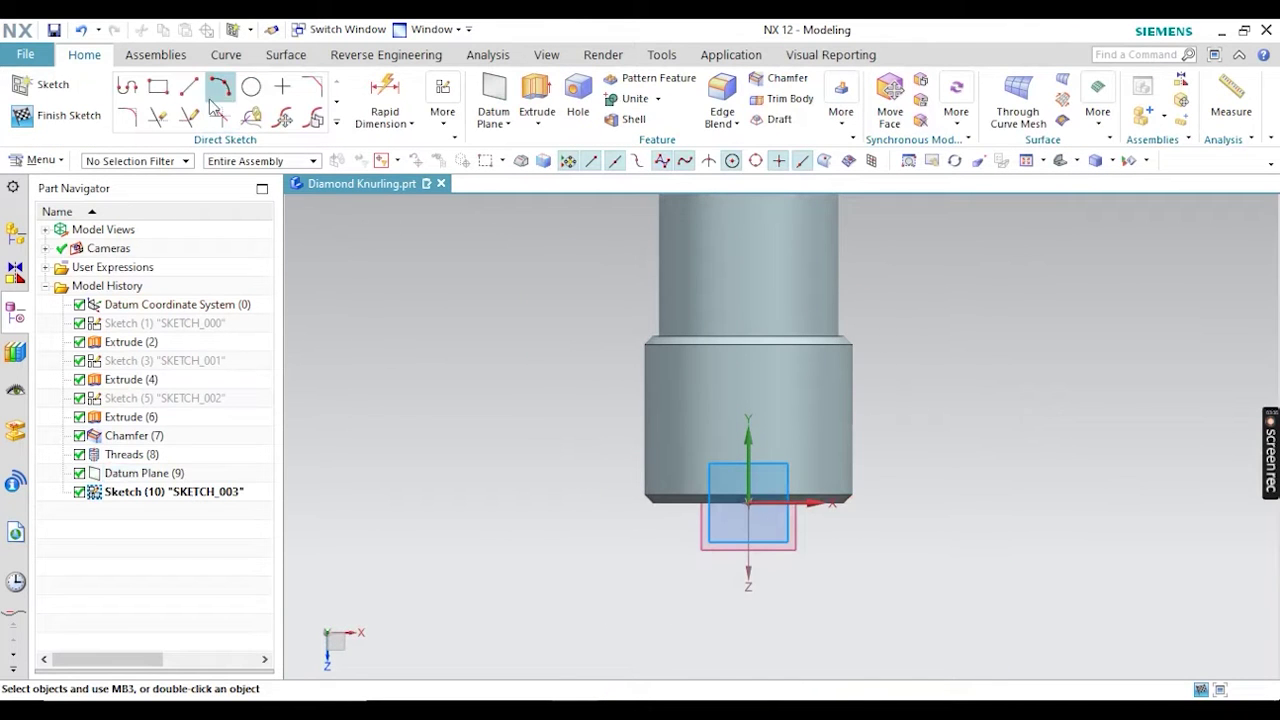
# Draw a slanted line from just below the part's end across the collar
pyautogui.click(190, 93)
pyautogui.click(700, 337)
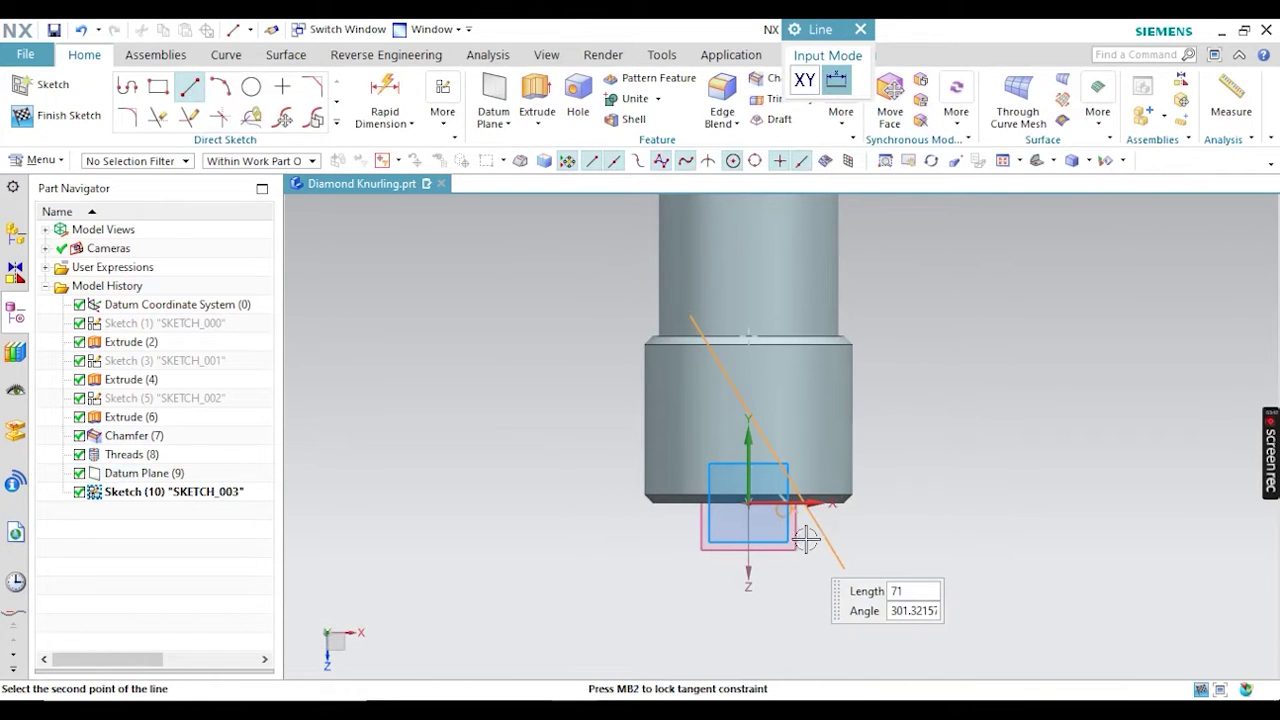
pyautogui.scroll(1, 804, 533)
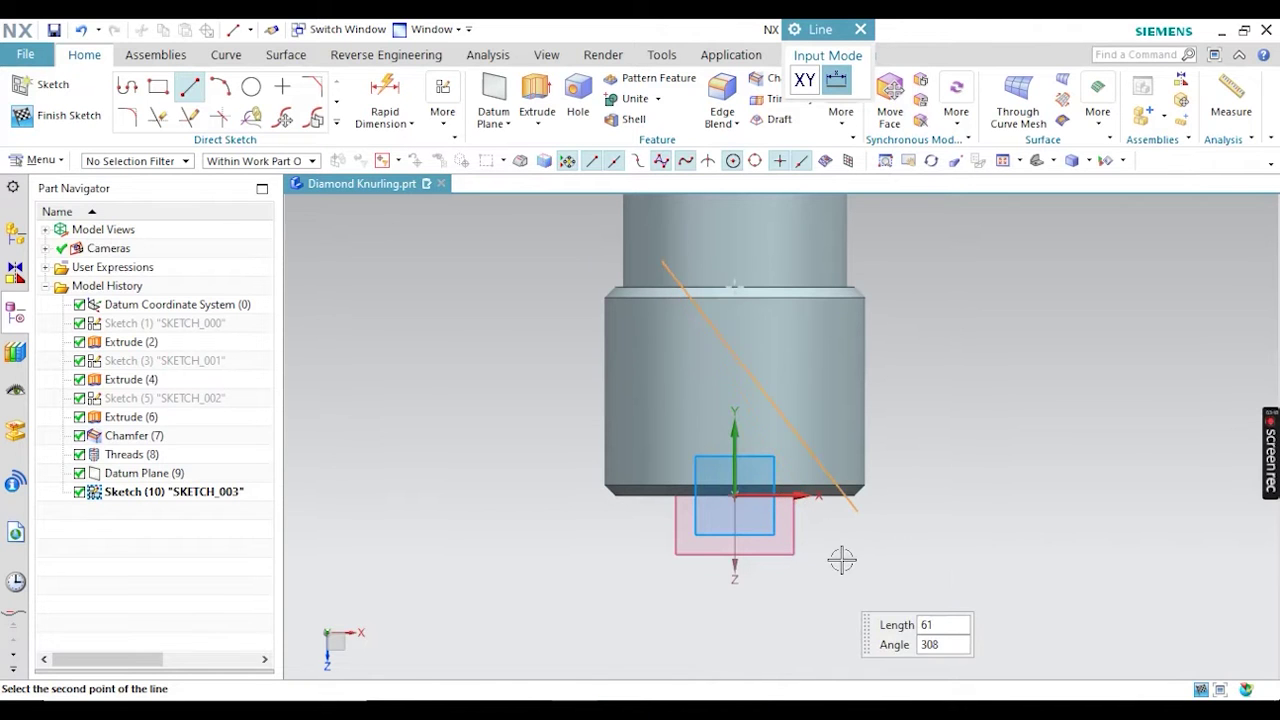
pyautogui.press('Escape')
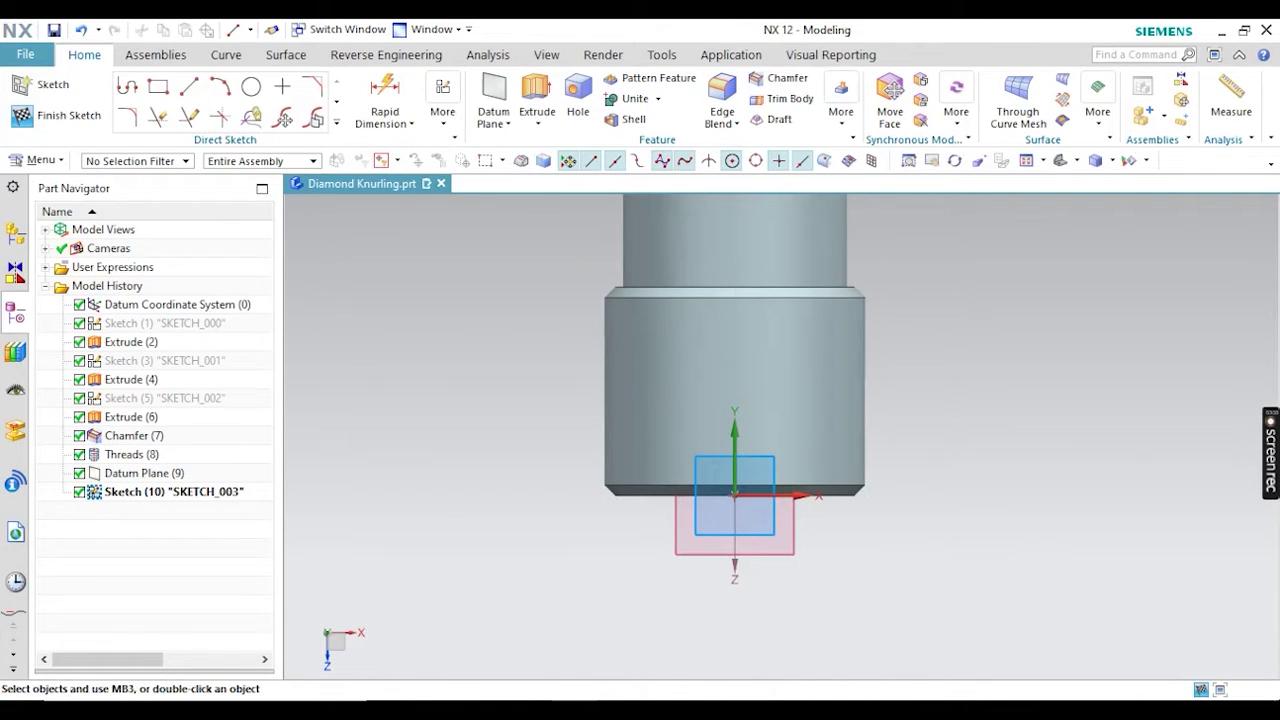
pyautogui.click(191, 88)
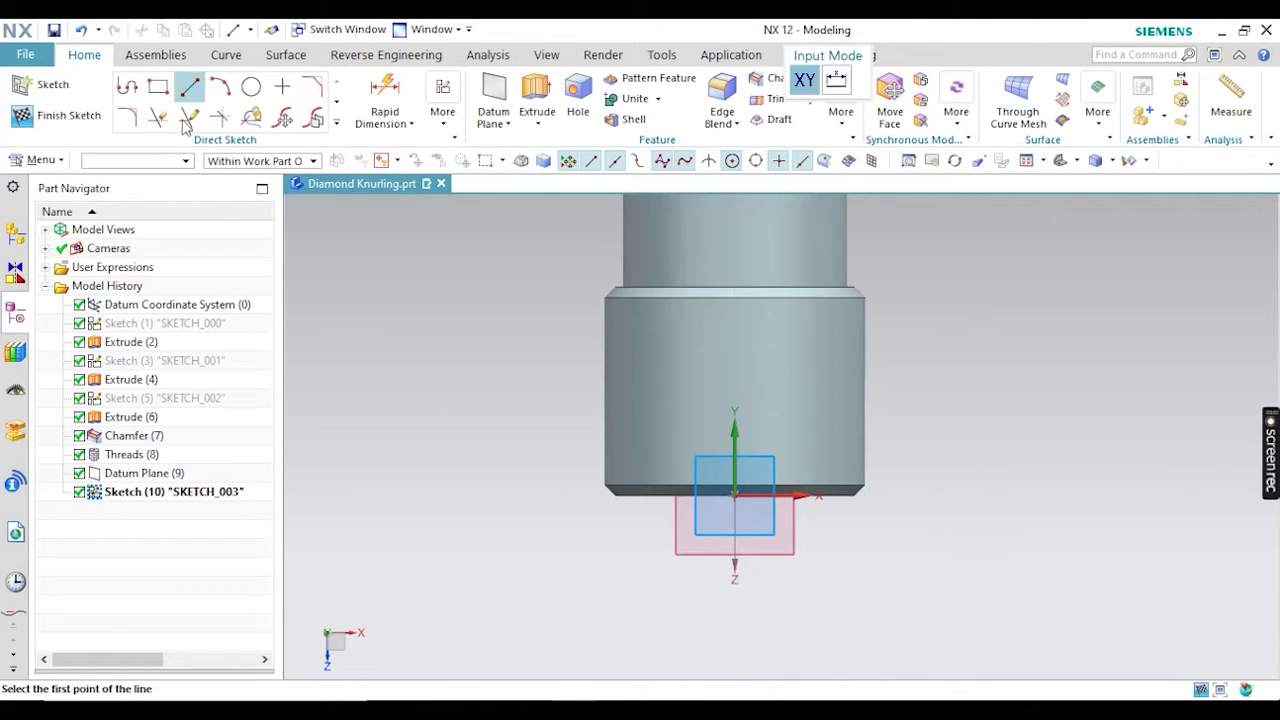
pyautogui.click(821, 531)
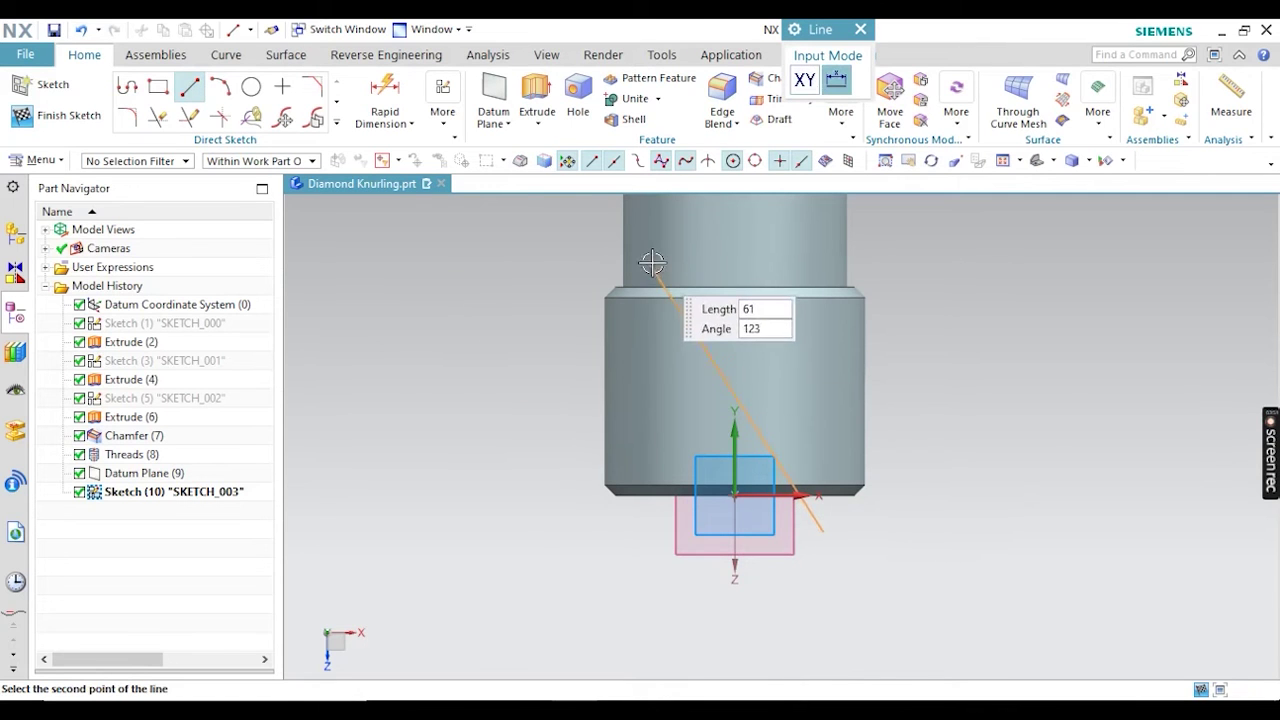
pyautogui.press('Escape')
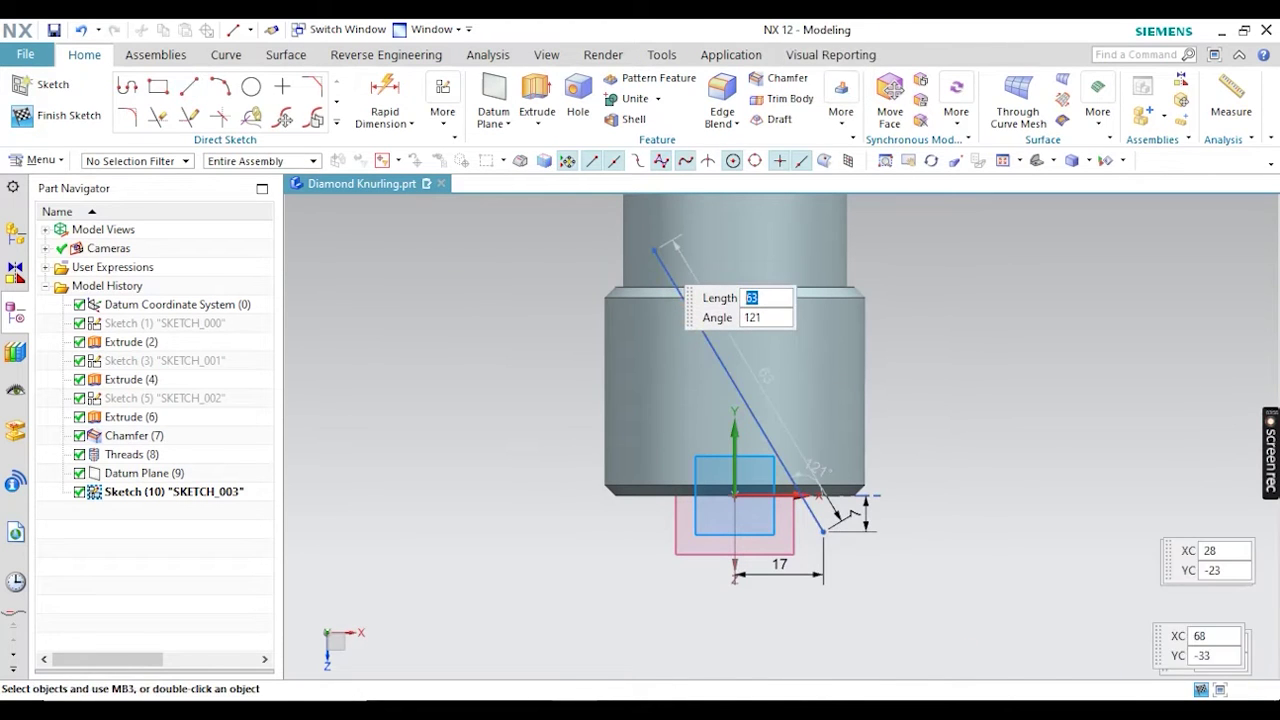
pyautogui.press('d')
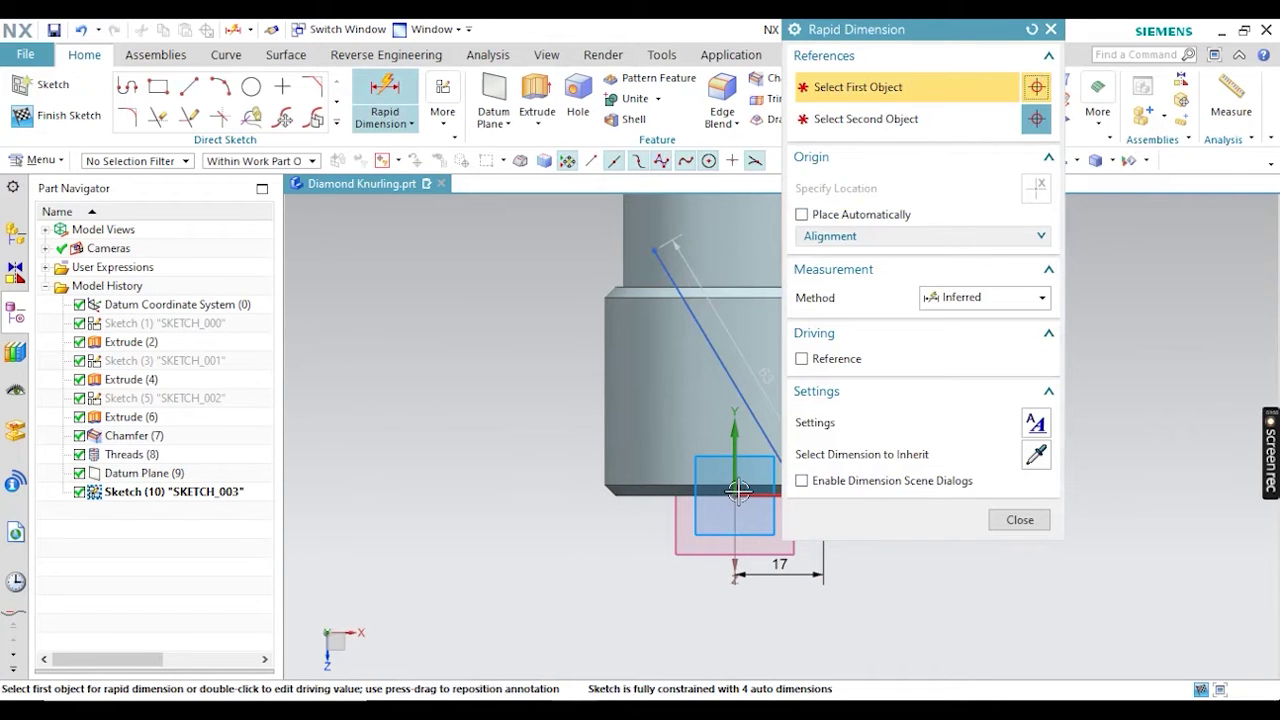
# Dimension the slanted line's lower end horizontally to 15
pyautogui.keyDown('shift'); pyautogui.moveTo(708, 488); pyautogui.dragTo(428, 380, button='middle'); pyautogui.keyUp('shift')
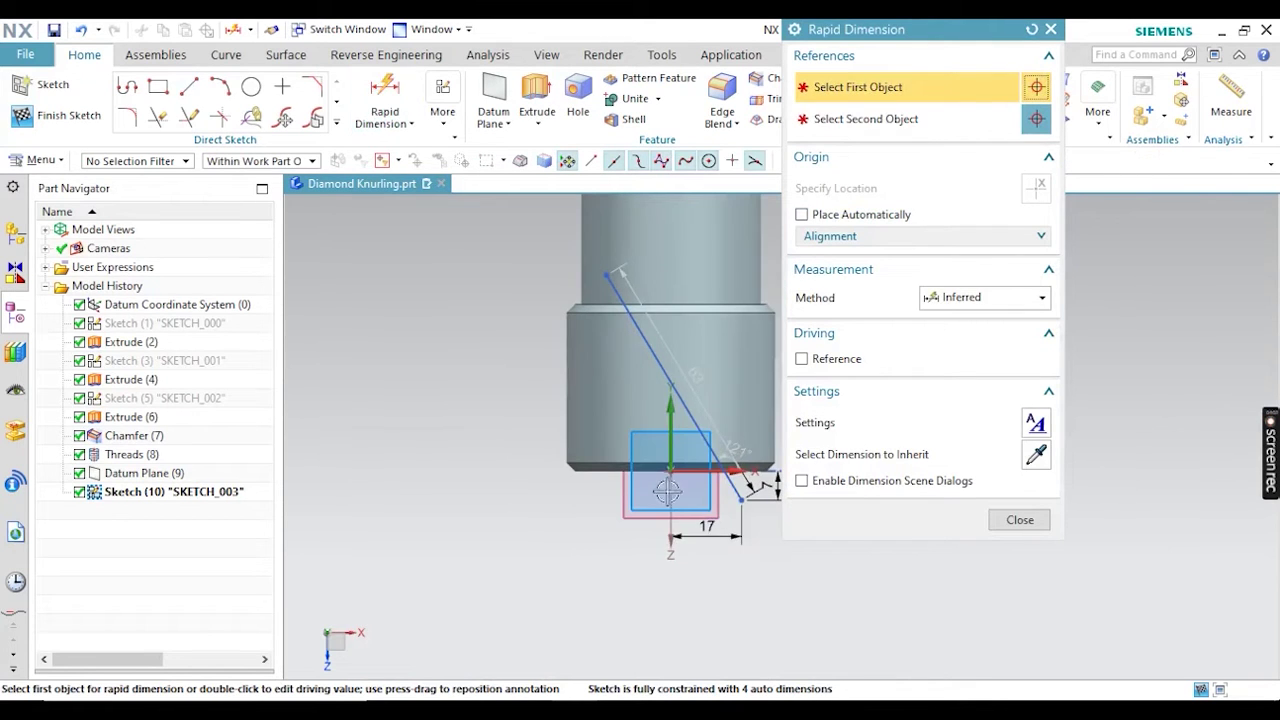
pyautogui.click(745, 496)
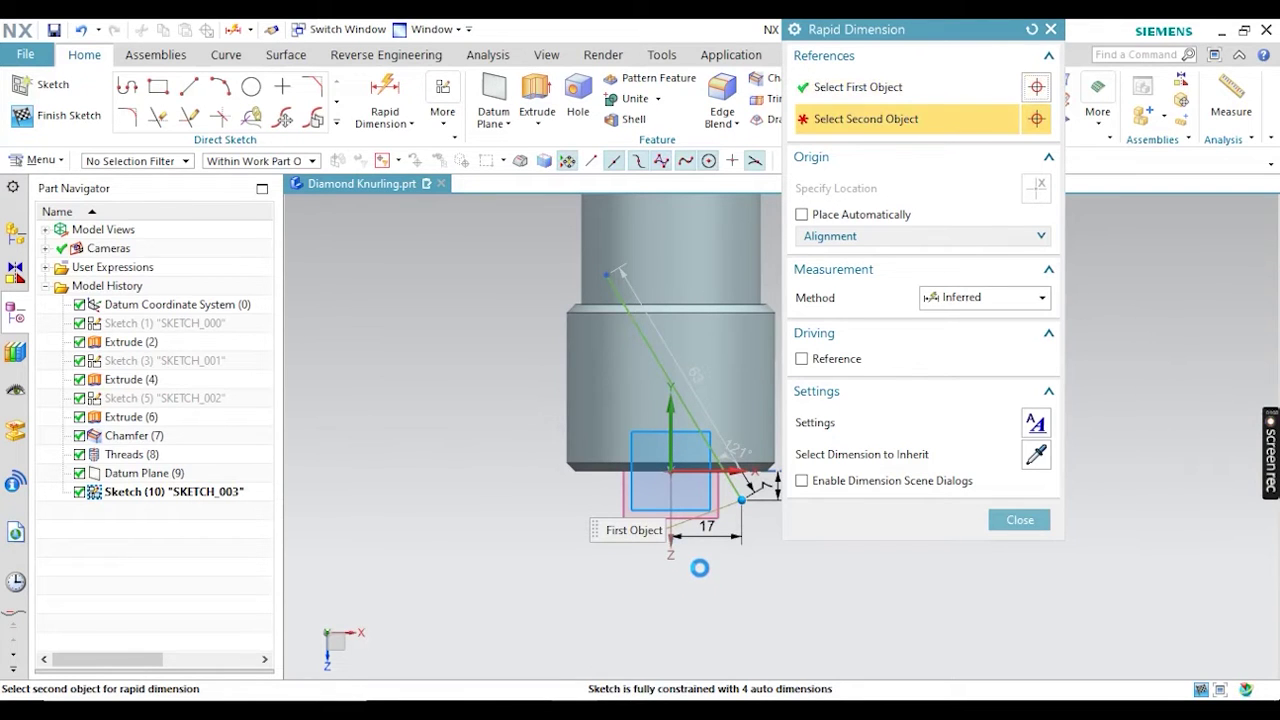
pyautogui.click(699, 562)
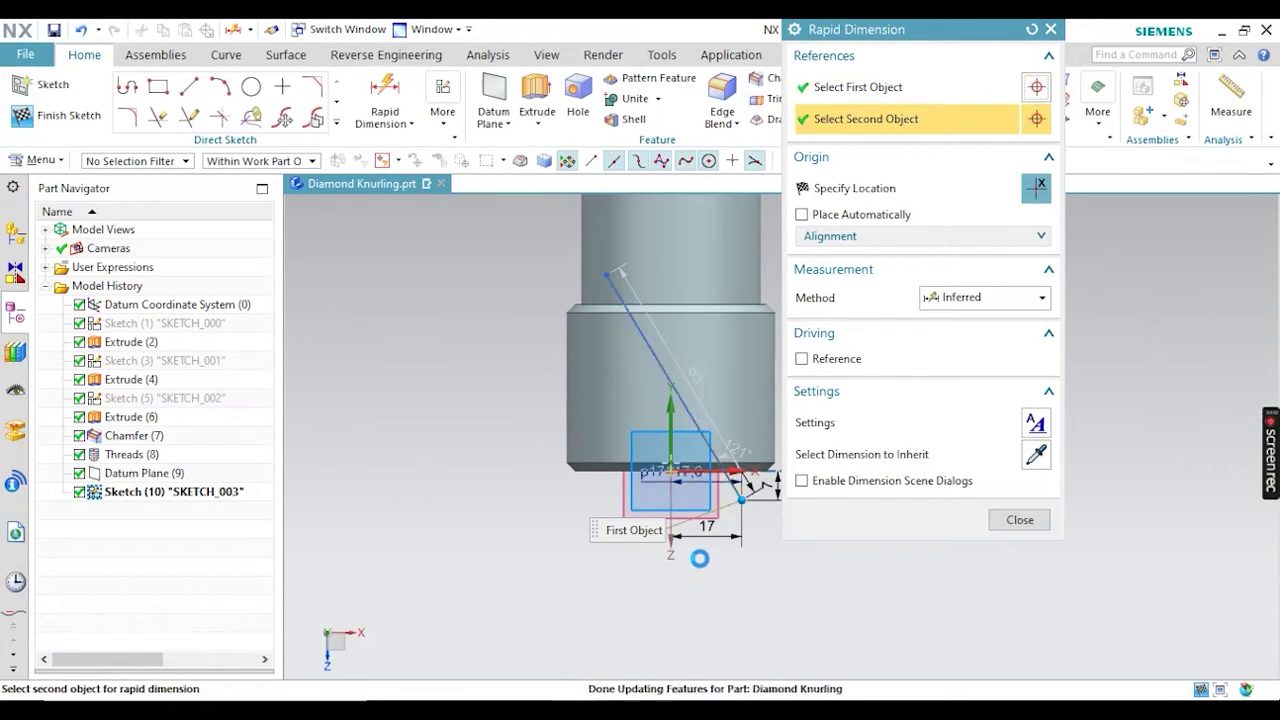
pyautogui.click(709, 575)
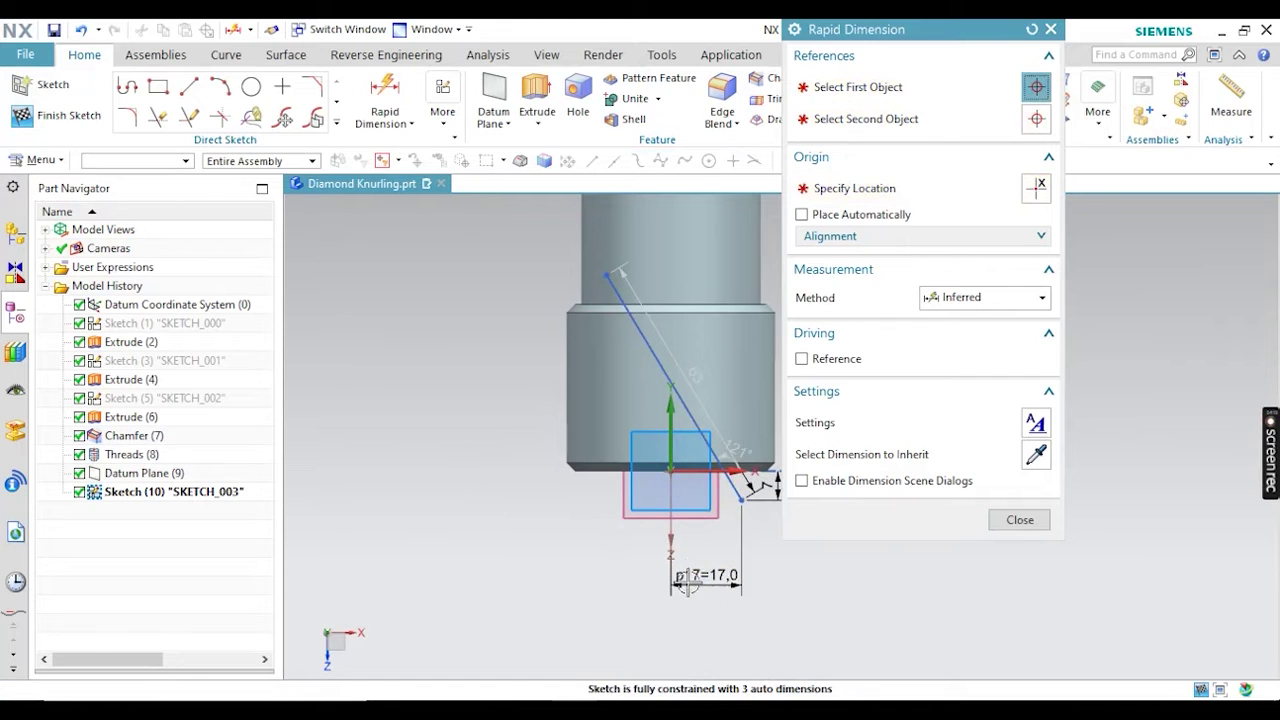
pyautogui.write('15')
pyautogui.press('Return')
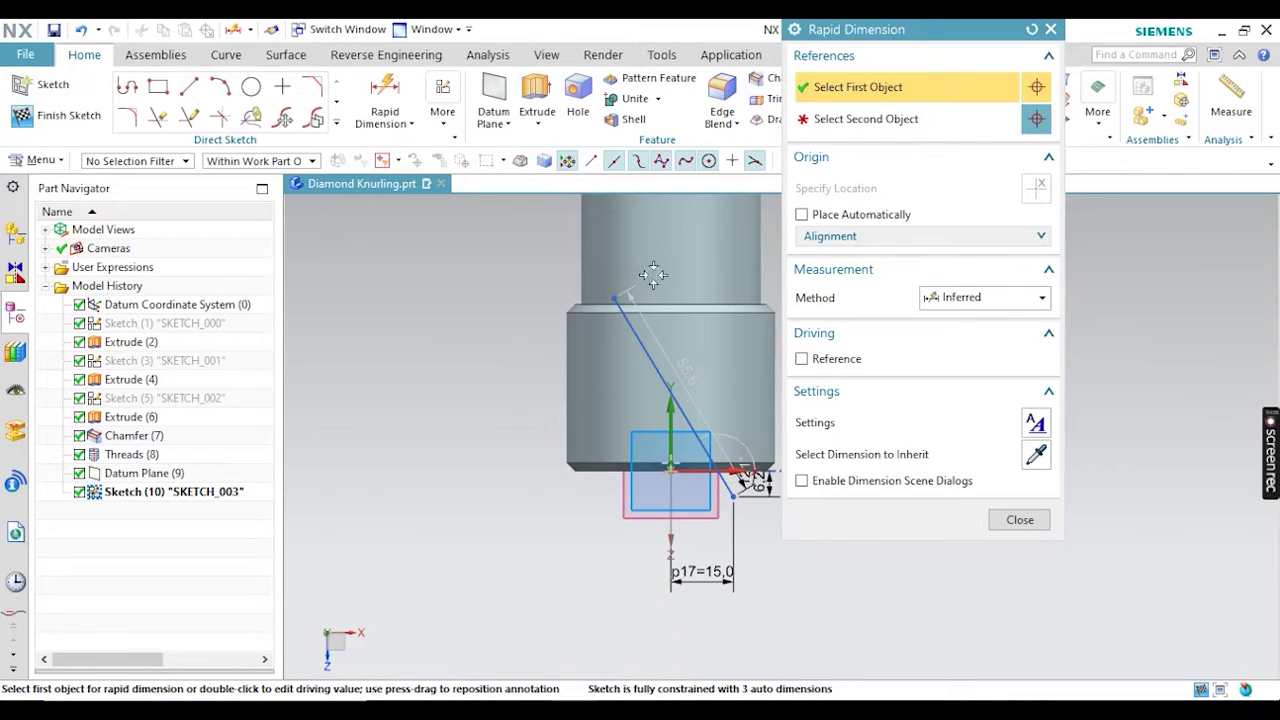
# Dimension the line's top end horizontally to 15, then finish the sketch
pyautogui.click(652, 272)
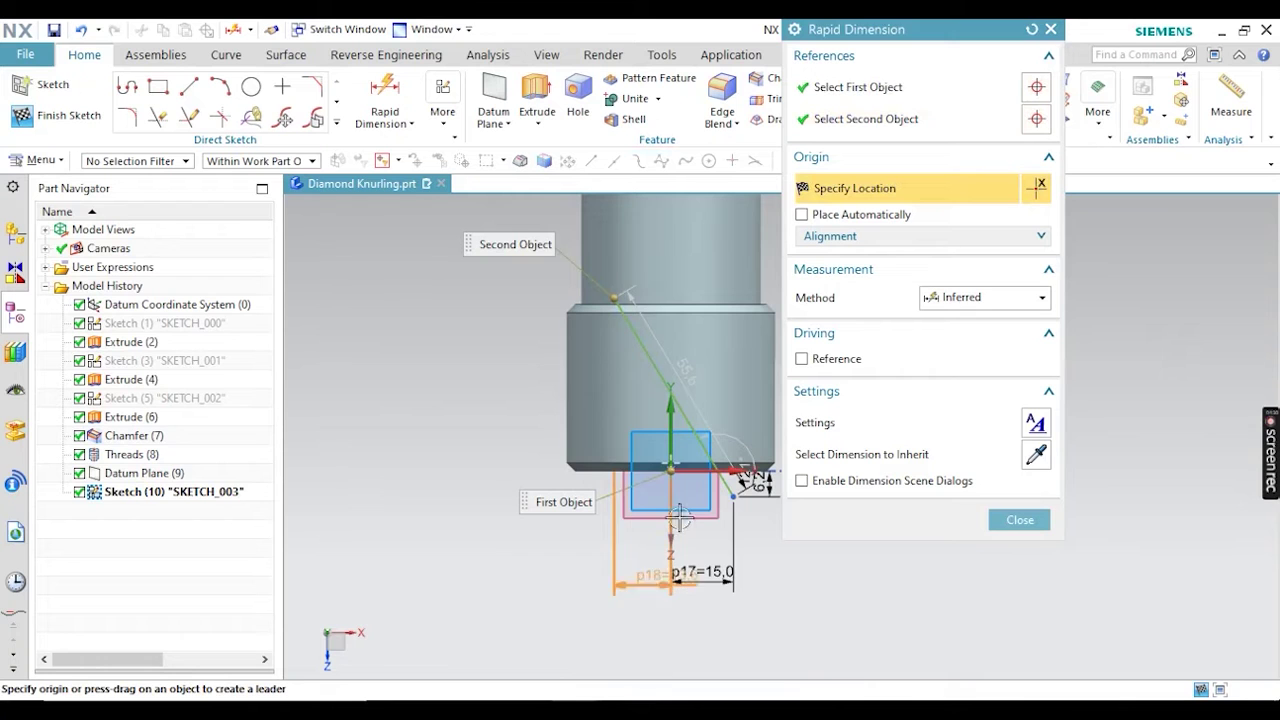
pyautogui.click(630, 583)
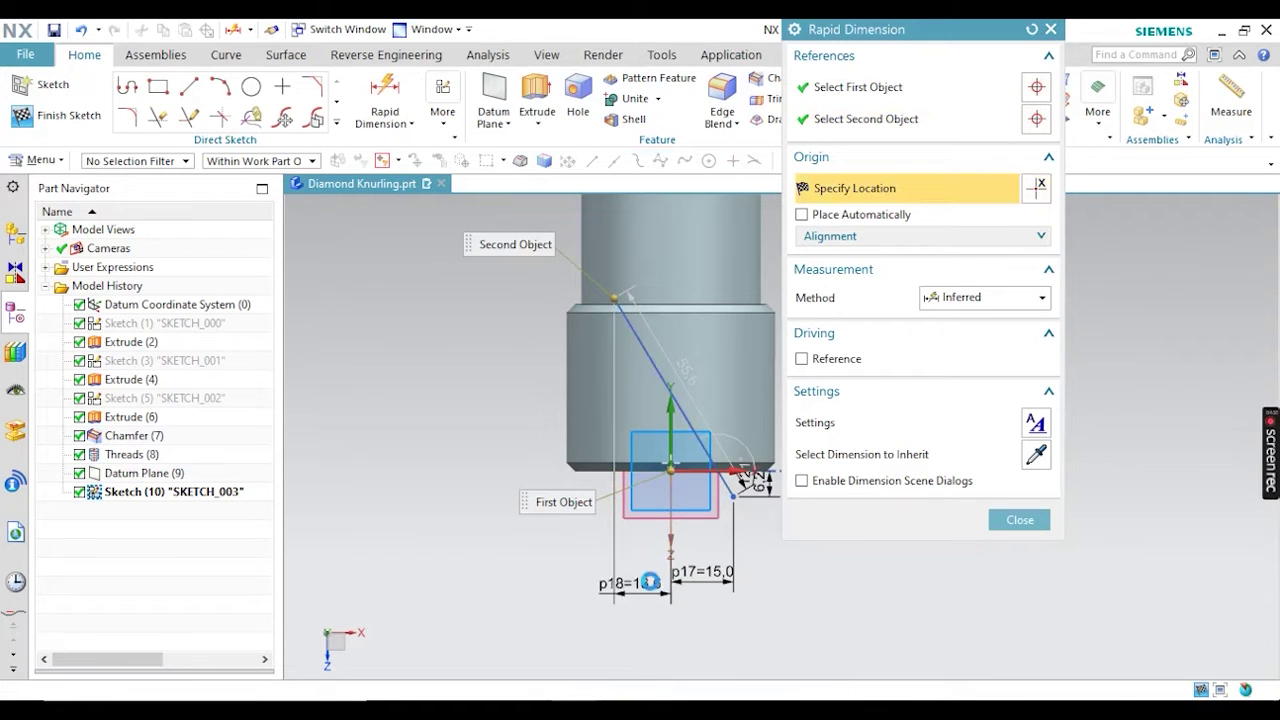
pyautogui.write('15')
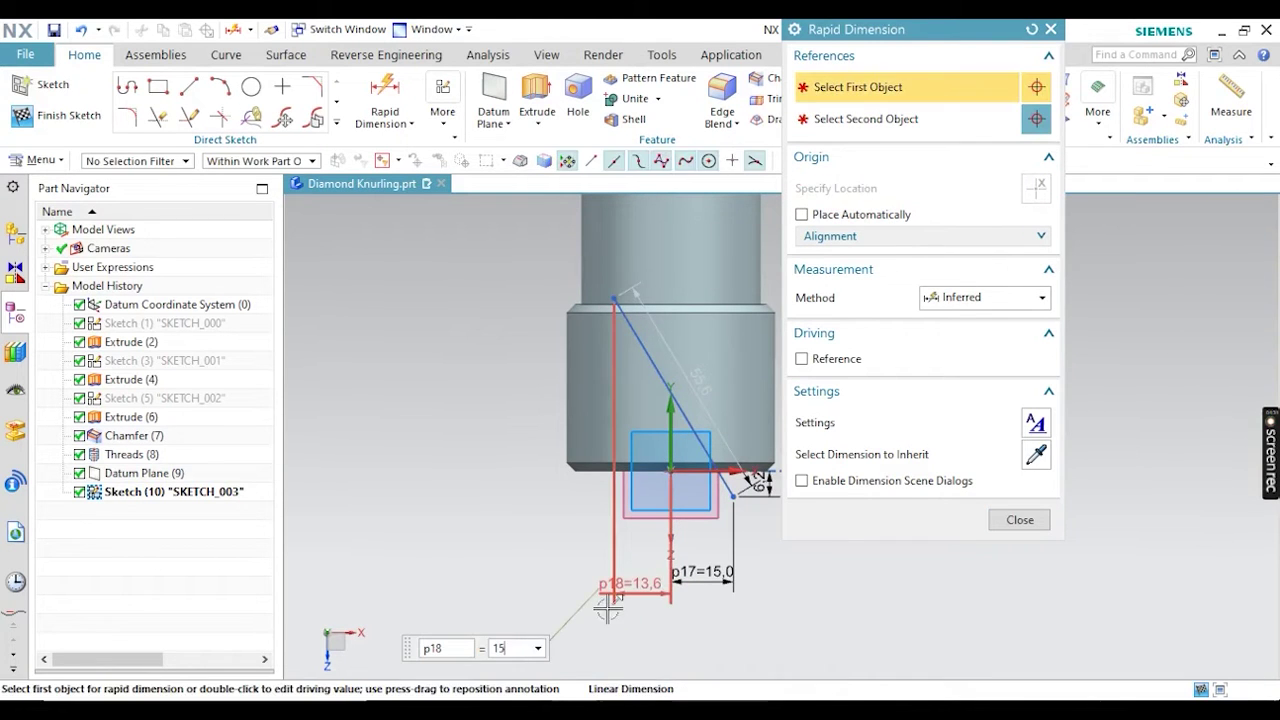
pyautogui.press('Return')
pyautogui.scroll(6, 605, 365)
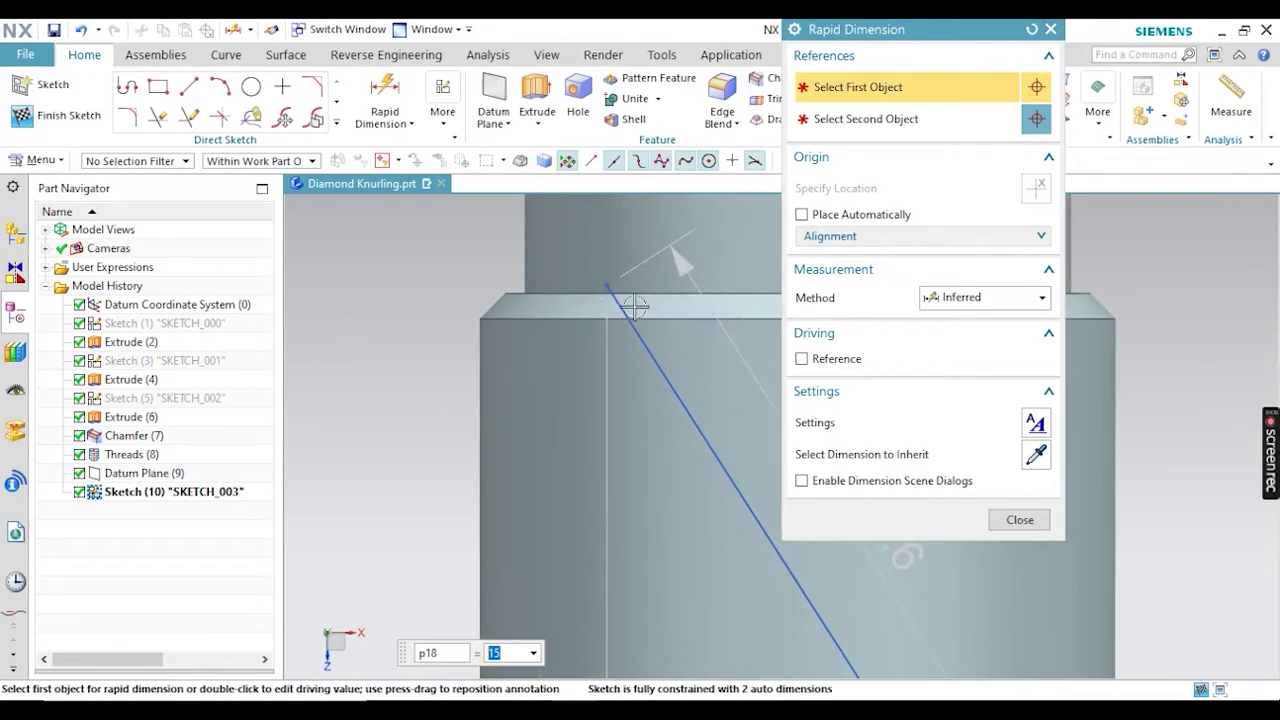
pyautogui.scroll(-3, 610, 360)
pyautogui.click(1015, 520)
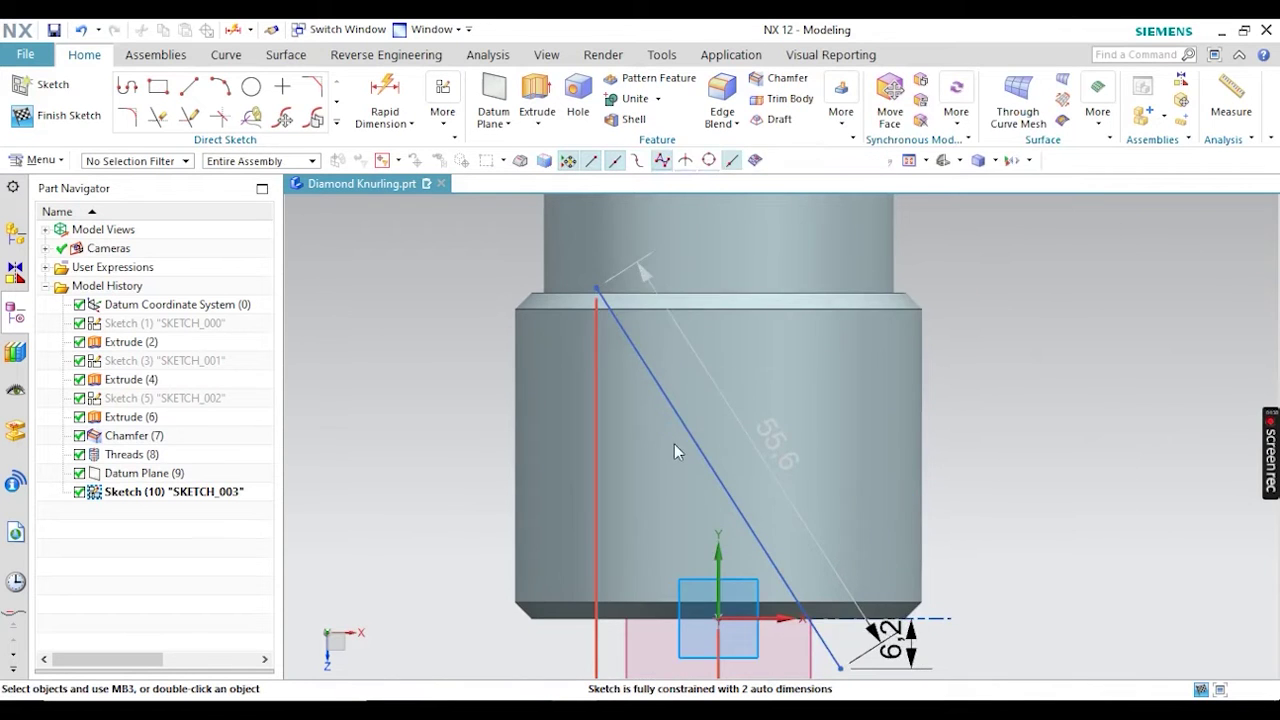
pyautogui.scroll(-1, 674, 442)
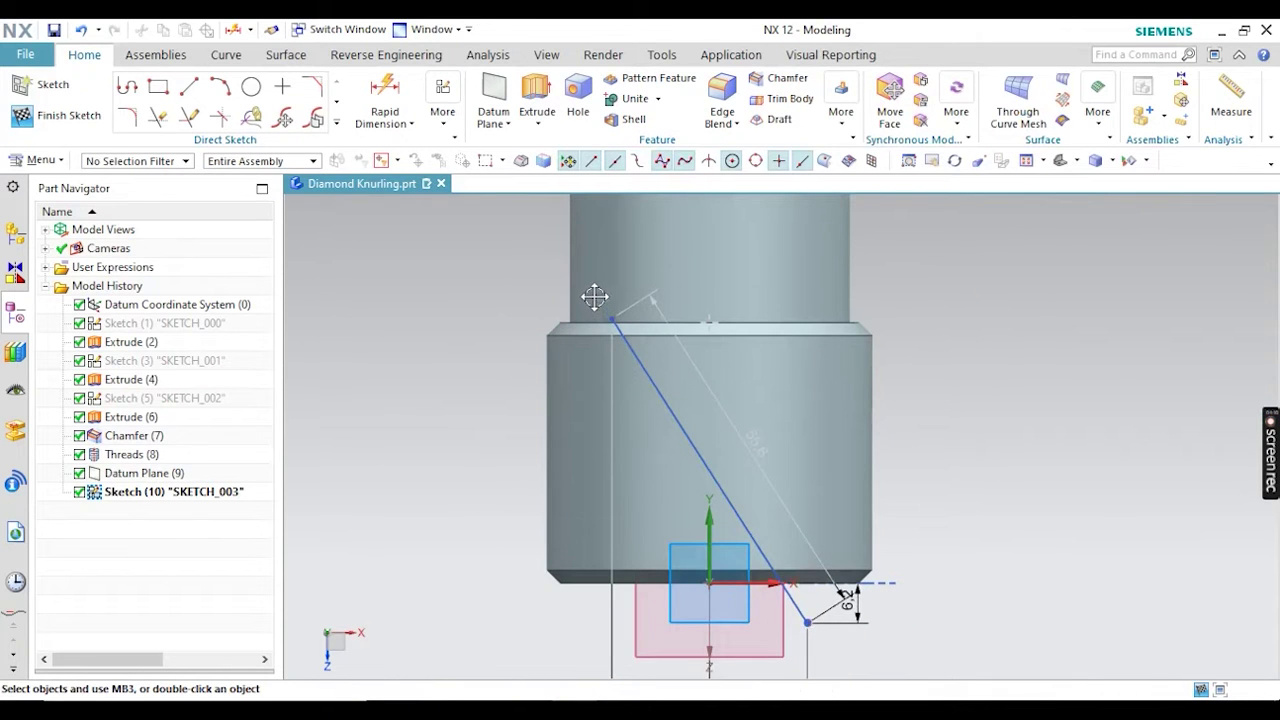
pyautogui.scroll(-2, 651, 387)
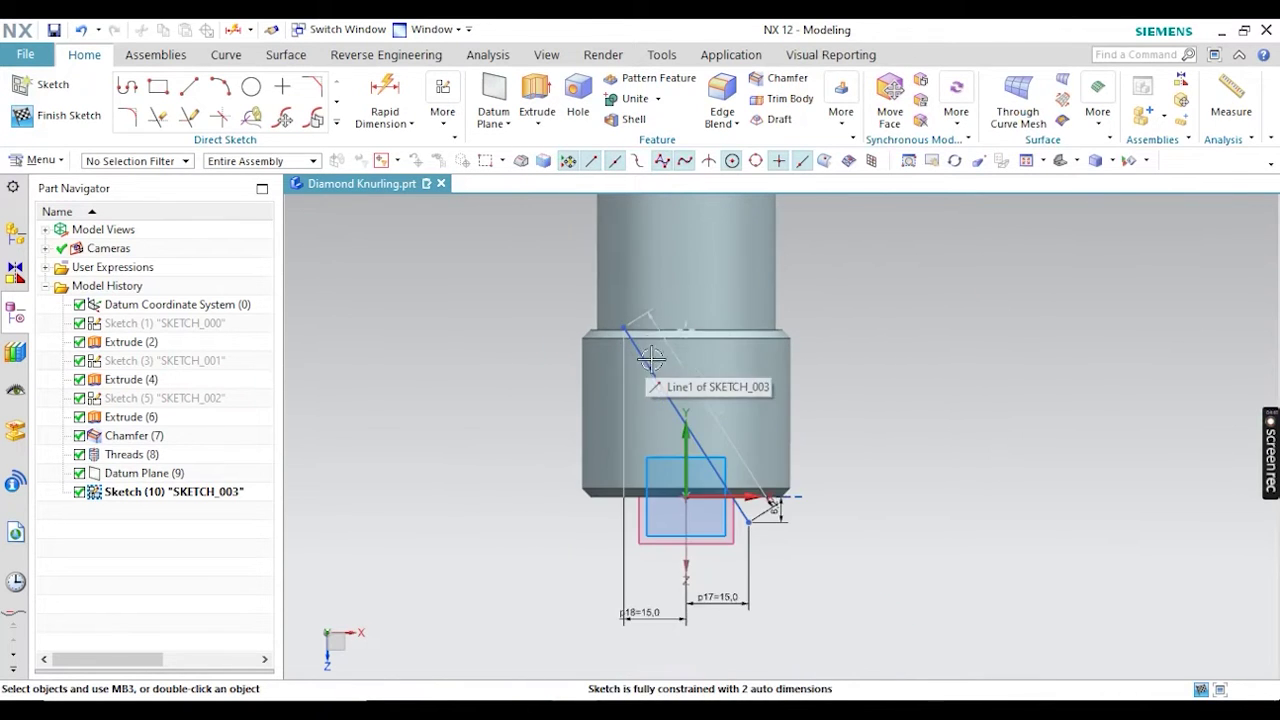
pyautogui.click(57, 114)
pyautogui.moveTo(560, 300); pyautogui.dragTo(522, 332, button='middle')
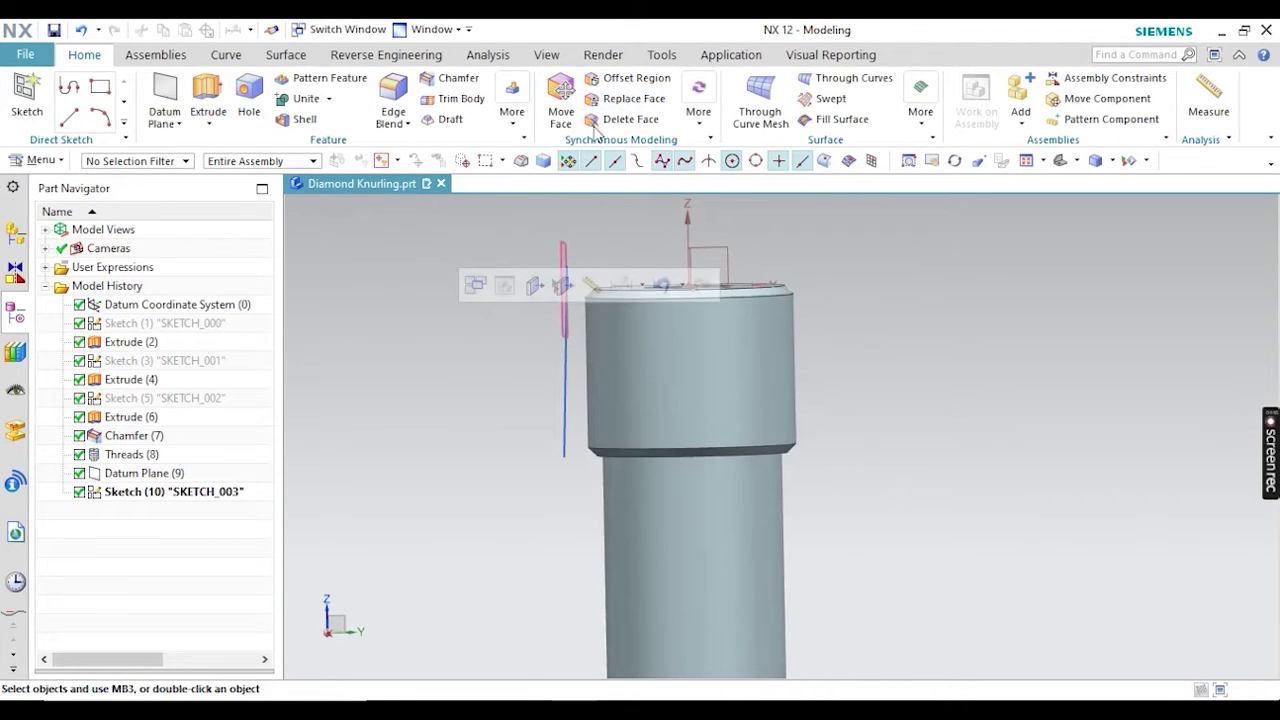
# Project the sketch line onto the collar's cylindrical face as Projected Curve (11)
pyautogui.click(226, 54)
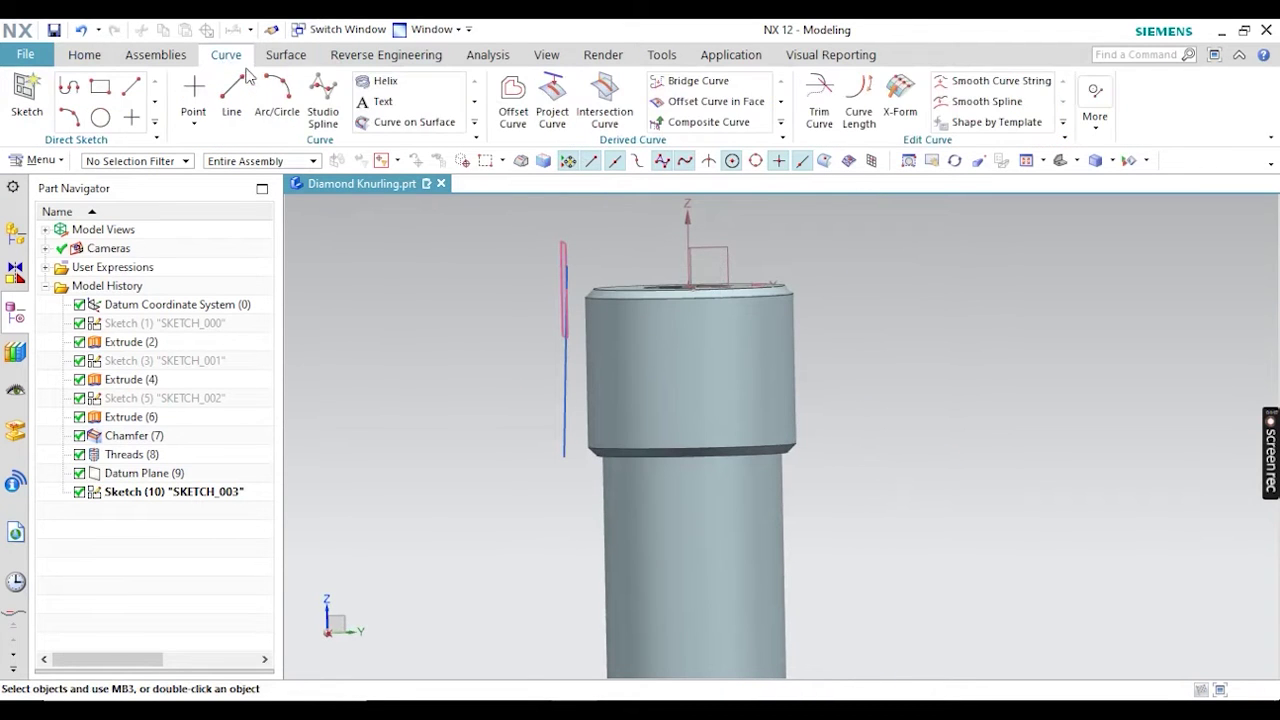
pyautogui.click(552, 103)
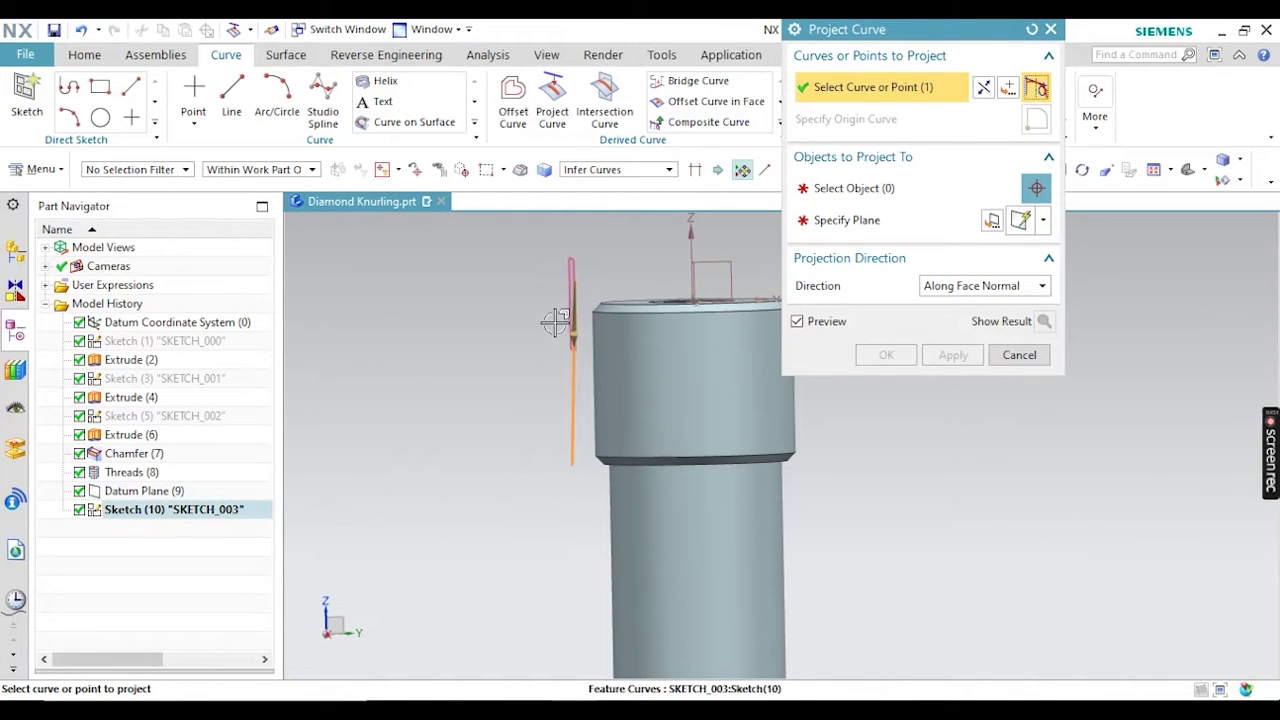
pyautogui.moveTo(523, 286); pyautogui.dragTo(534, 300, button='middle')
pyautogui.click(822, 190)
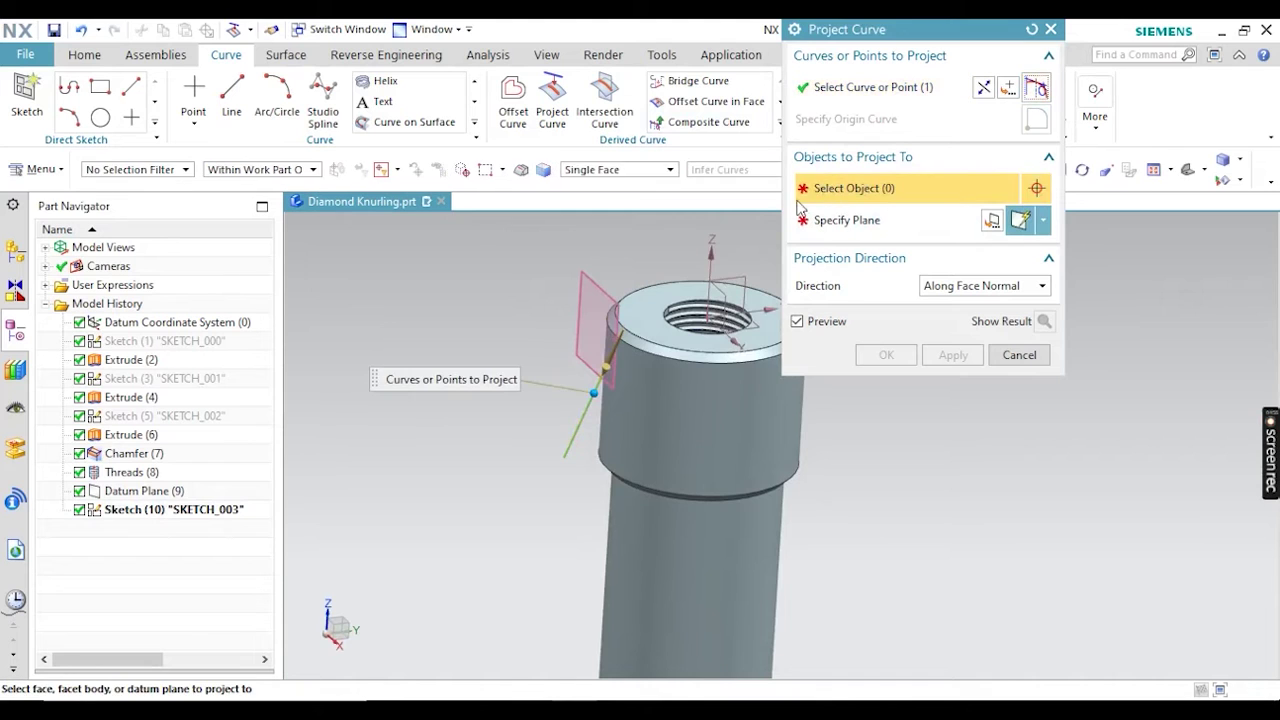
pyautogui.click(589, 174)
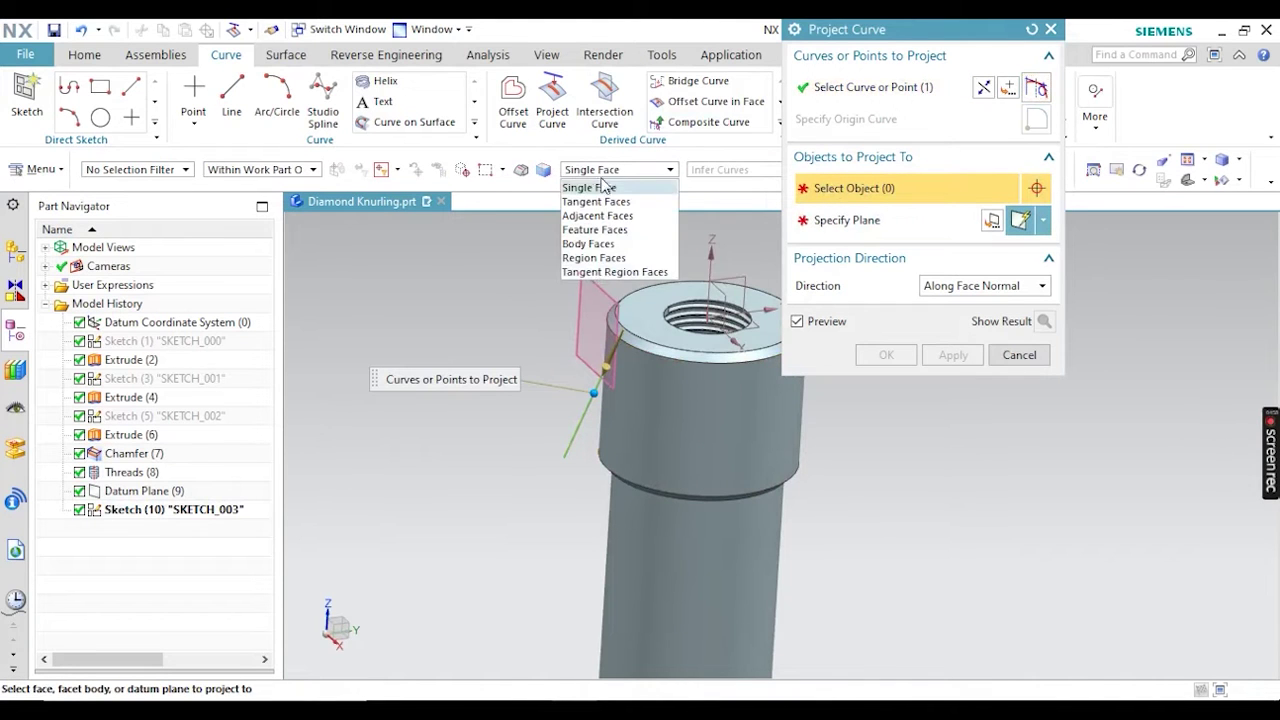
pyautogui.click(587, 186)
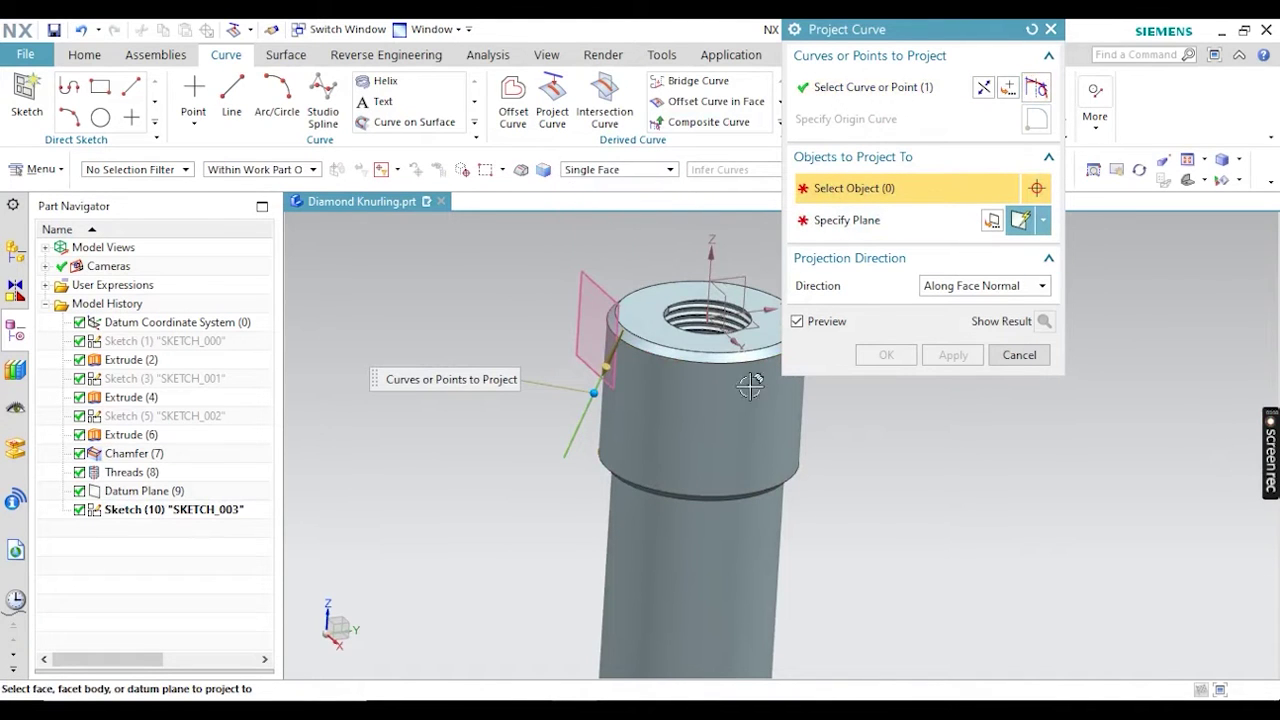
pyautogui.click(690, 425)
pyautogui.moveTo(516, 350); pyautogui.dragTo(548, 325, button='middle')
pyautogui.click(884, 355)
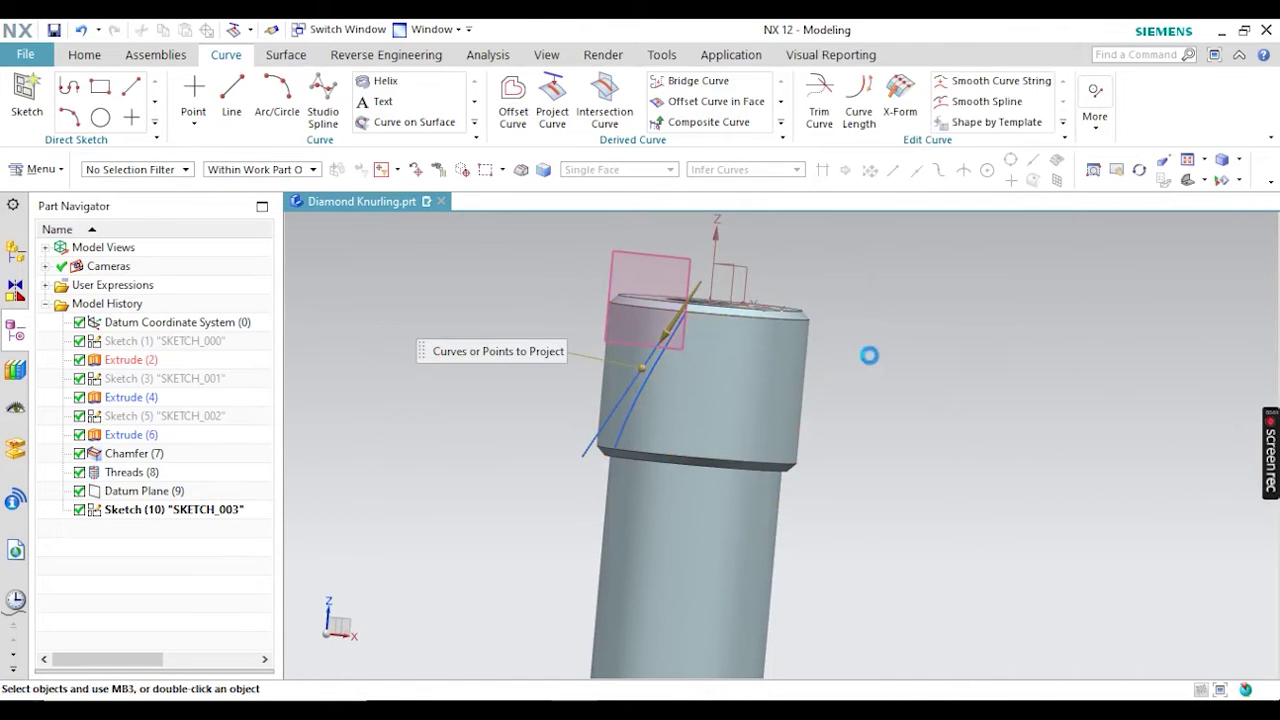
# Hide the original sketch and Datum Plane (9), then lay the part horizontally
pyautogui.click(586, 440)
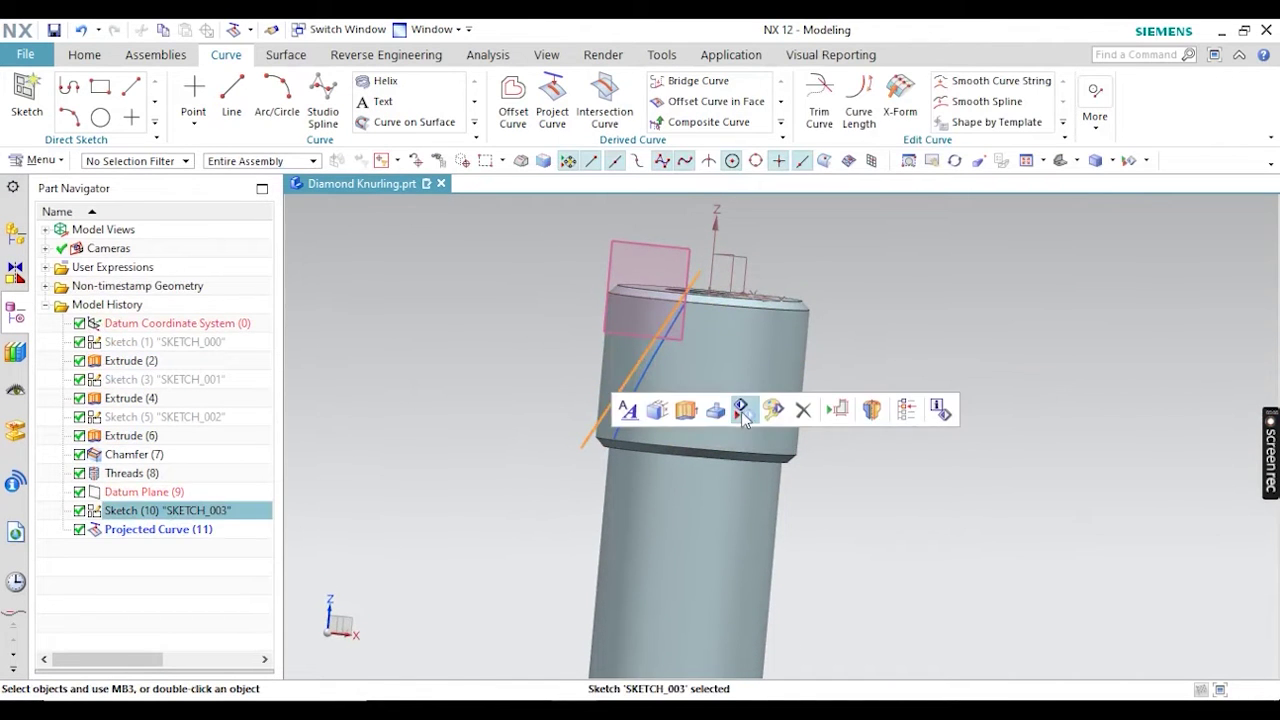
pyautogui.press('Escape')
pyautogui.click(688, 250)
pyautogui.hotkey('ctrl', 'b')
pyautogui.moveTo(724, 256); pyautogui.dragTo(551, 329, button='middle')
pyautogui.scroll(-3, 596, 331)
pyautogui.moveTo(553, 377); pyautogui.dragTo(610, 368, button='middle')
pyautogui.scroll(5, 690, 361)
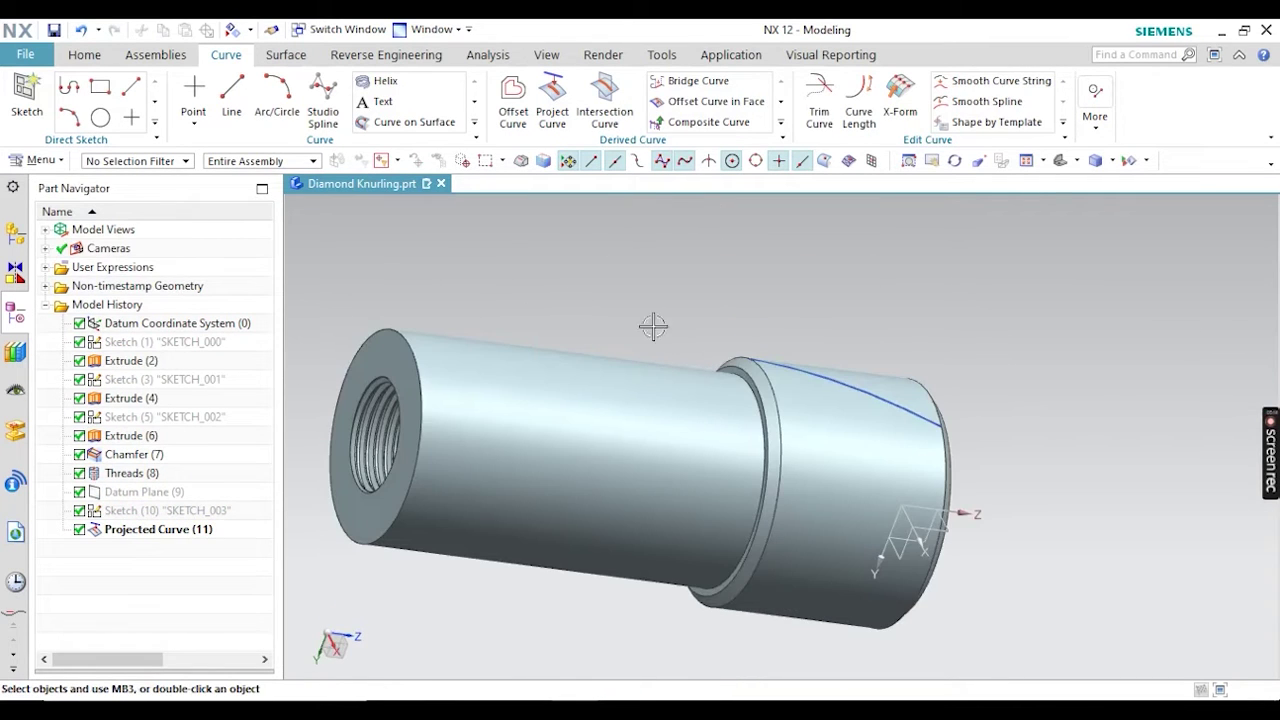
# Create Datum Plane (12) from the shaft's threaded end face
pyautogui.click(92, 55)
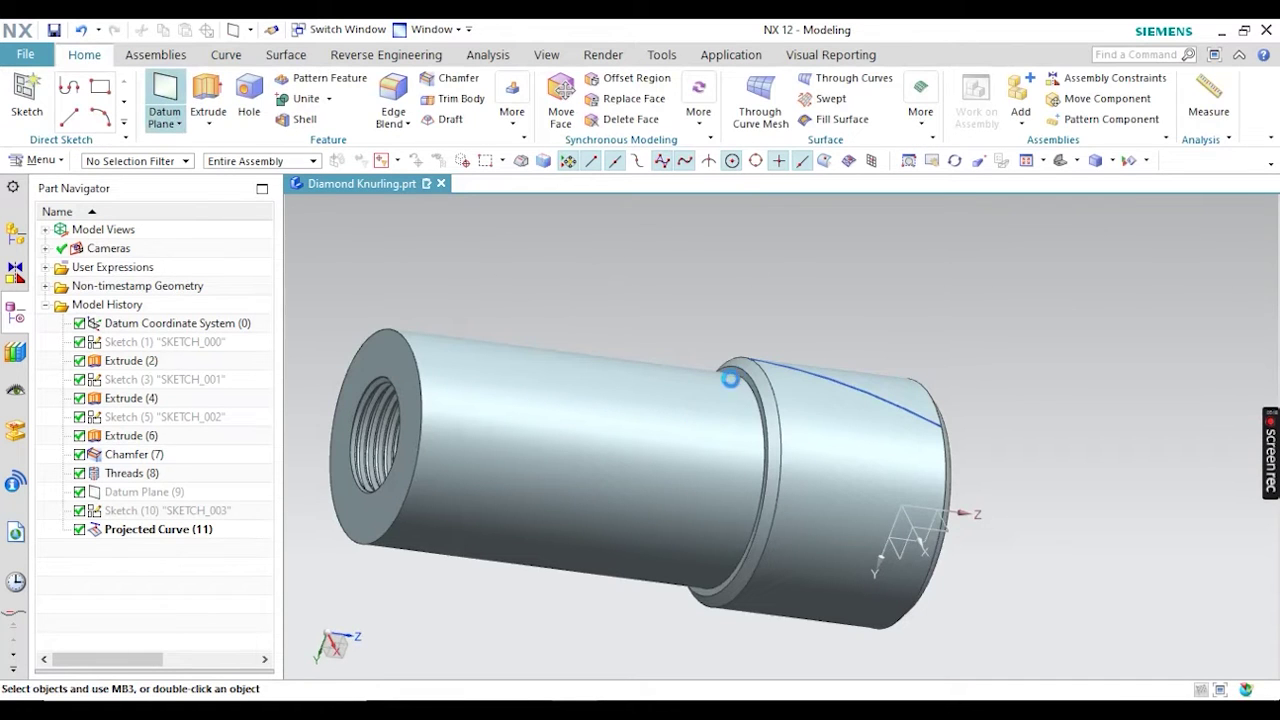
pyautogui.scroll(4, 764, 395)
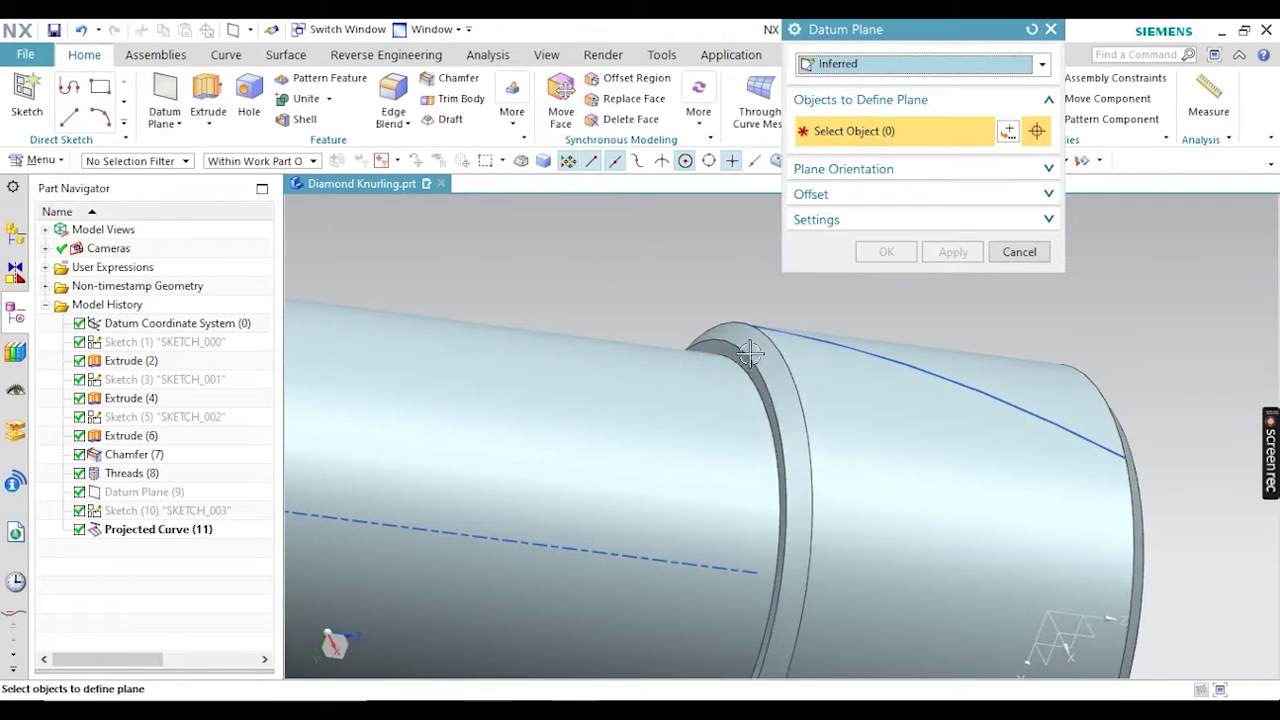
pyautogui.click(768, 357)
pyautogui.scroll(-3, 768, 357)
pyautogui.moveTo(860, 400); pyautogui.dragTo(954, 400, button='middle')
pyautogui.write('-30')
pyautogui.click(954, 399)
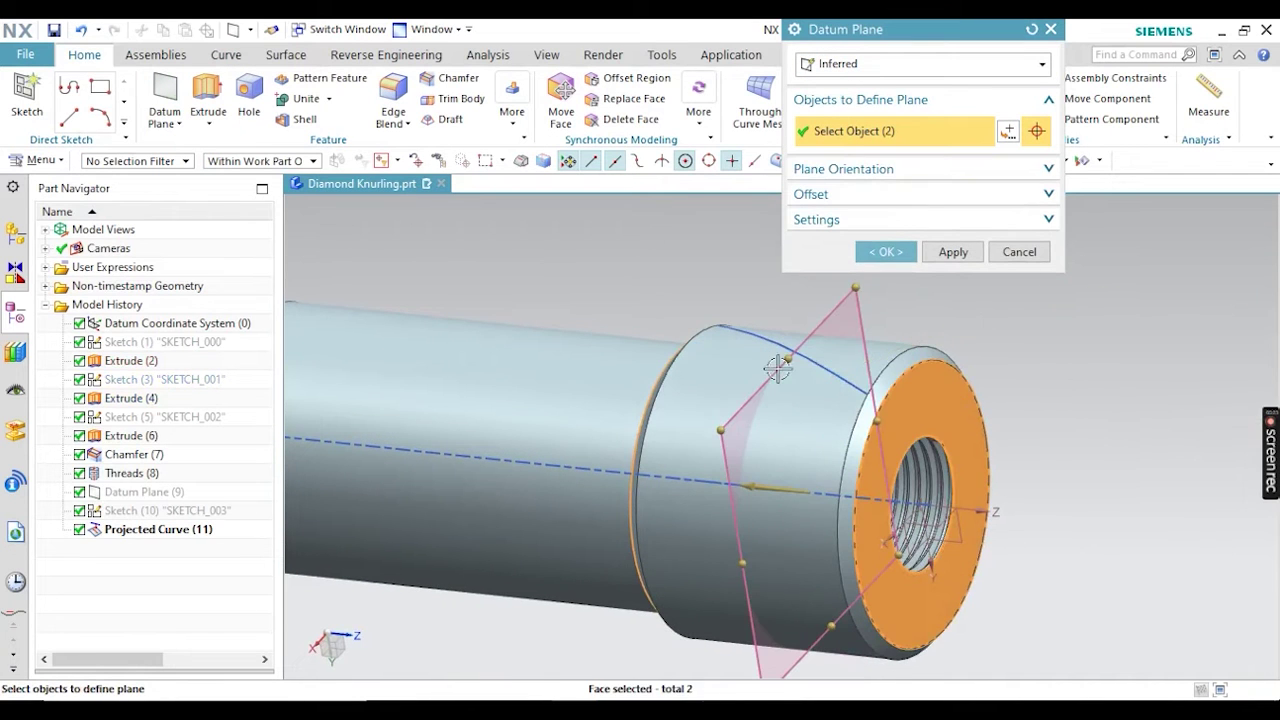
pyautogui.middleClick(905, 300)
pyautogui.scroll(-3, 795, 368)
pyautogui.moveTo(720, 360); pyautogui.dragTo(631, 371, button='middle')
pyautogui.click(517, 363)
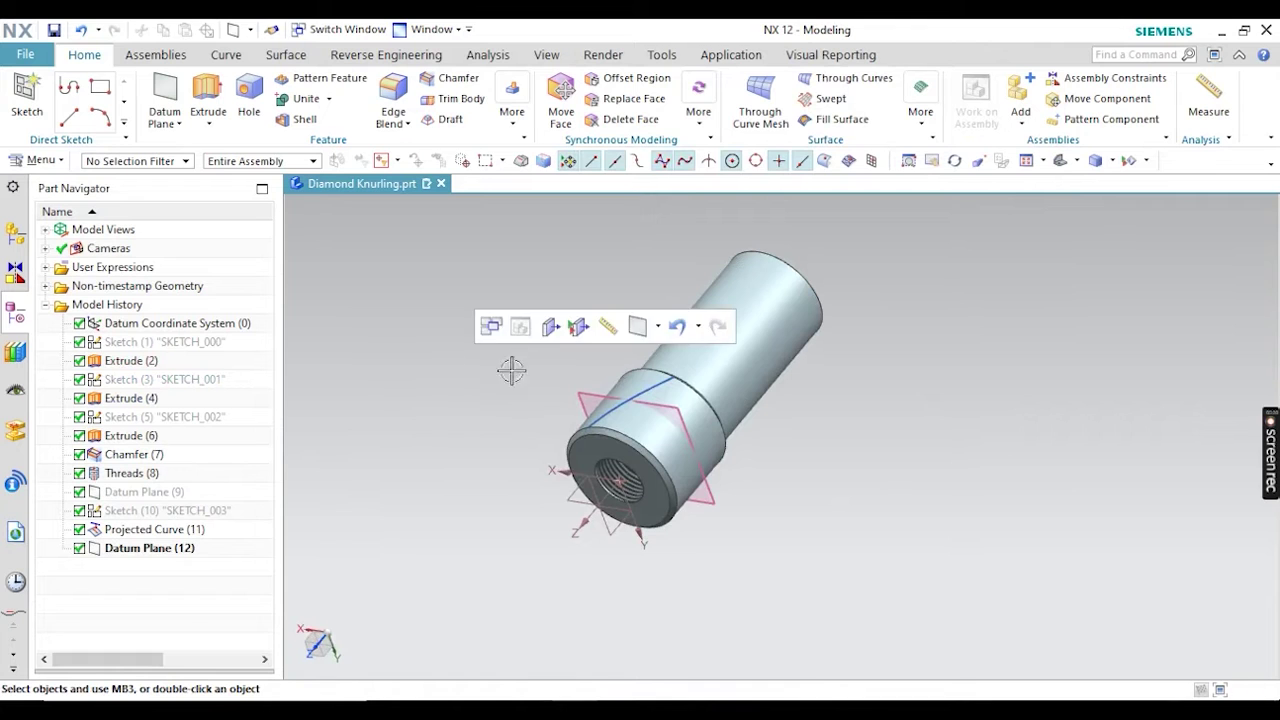
pyautogui.click(1062, 163)
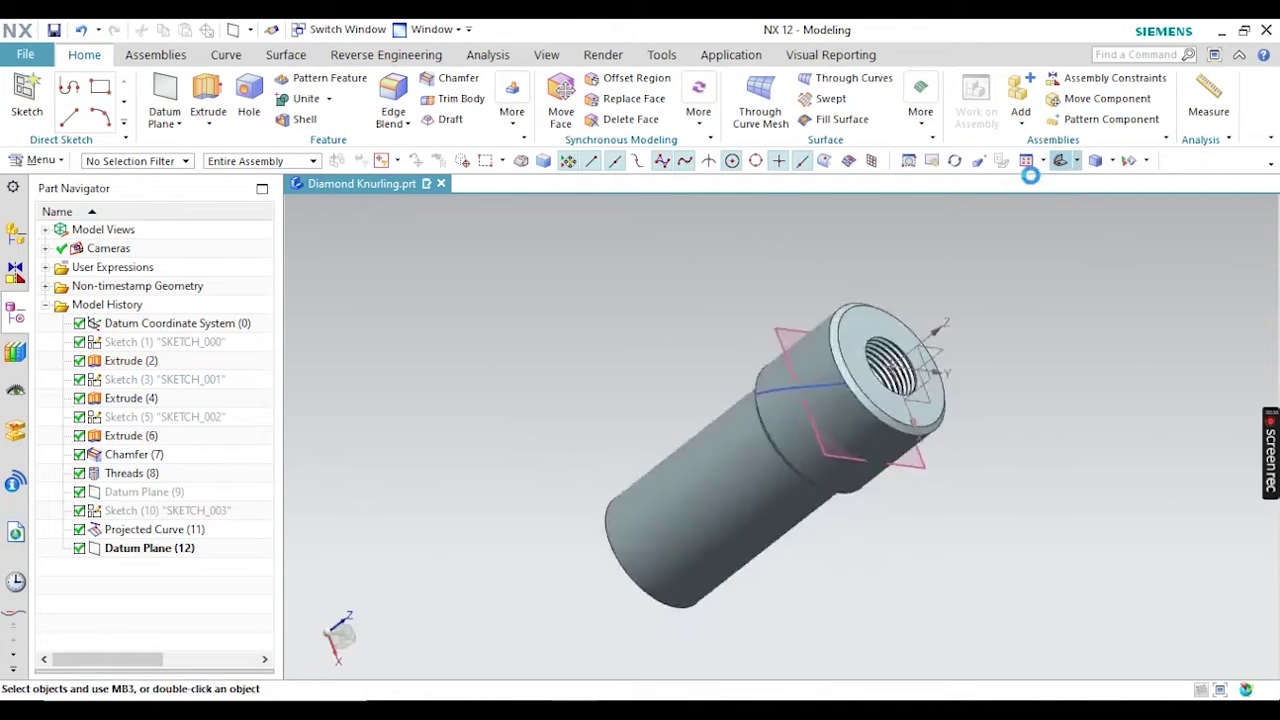
# Create the empty sketch SKETCH_004 on Datum Plane (12) and finish it
pyautogui.click(27, 95)
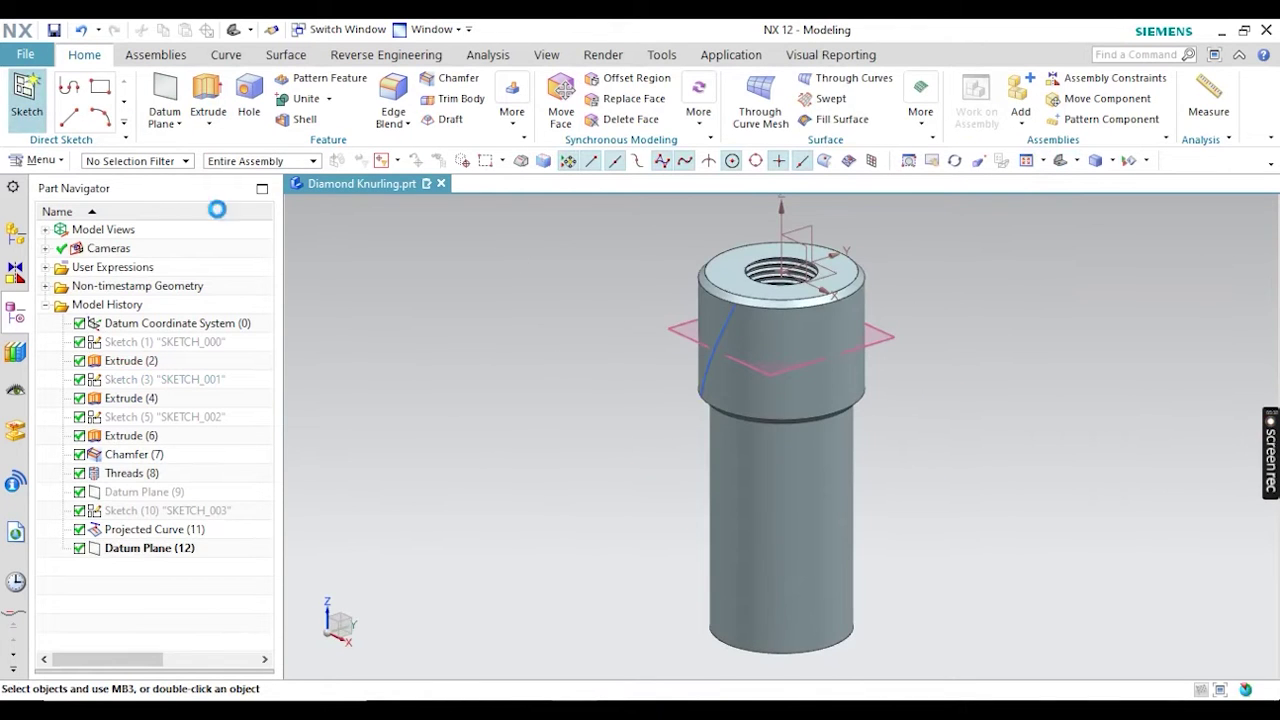
pyautogui.click(700, 345)
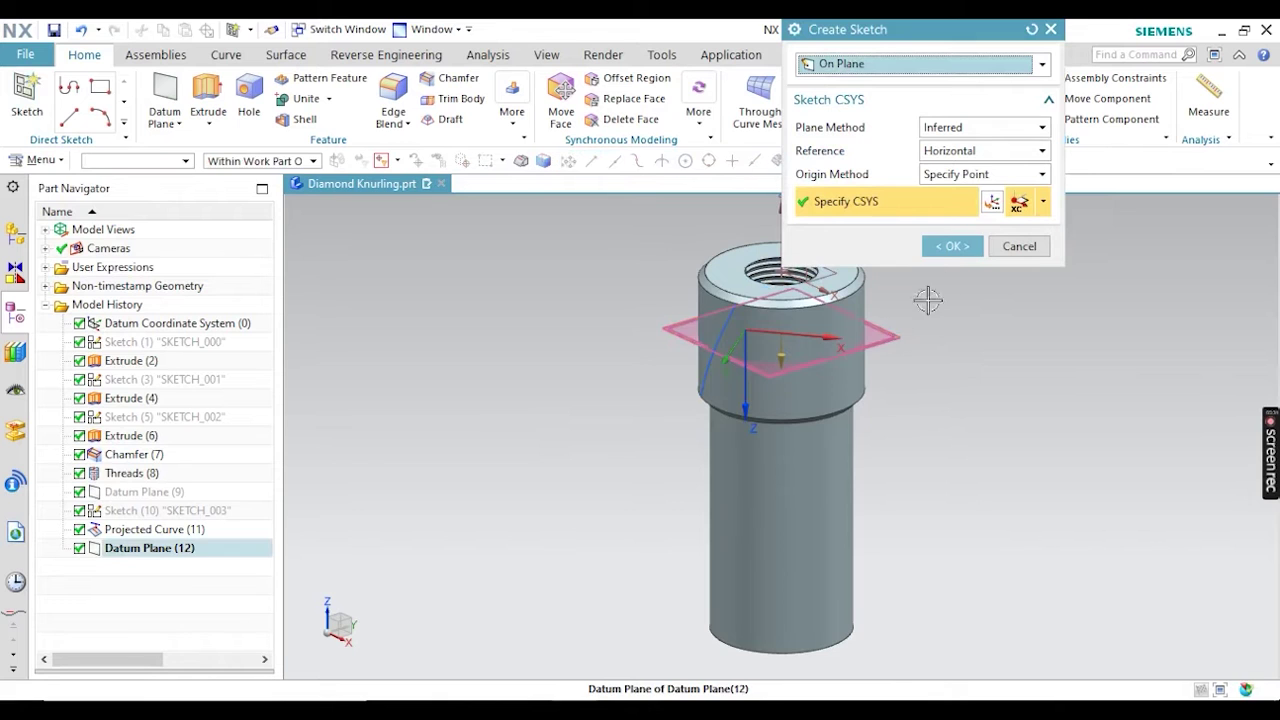
pyautogui.click(953, 254)
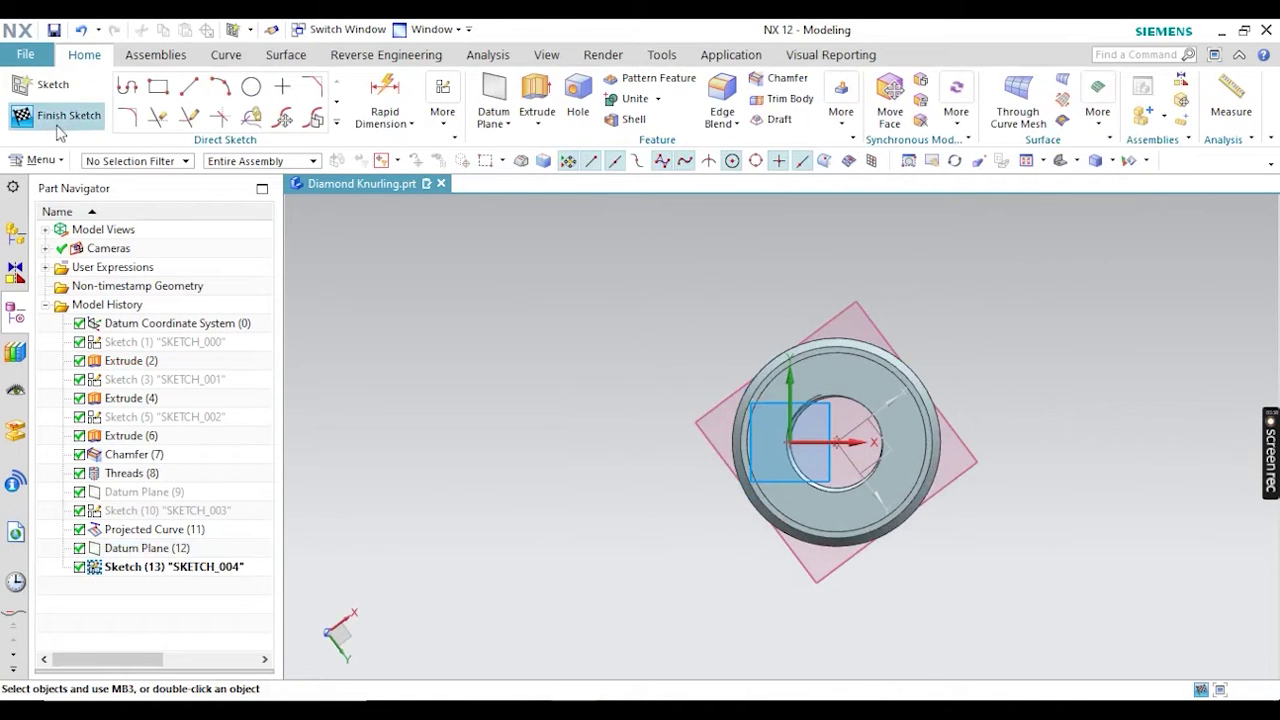
pyautogui.click(64, 118)
pyautogui.moveTo(695, 313); pyautogui.dragTo(546, 243, button='middle')
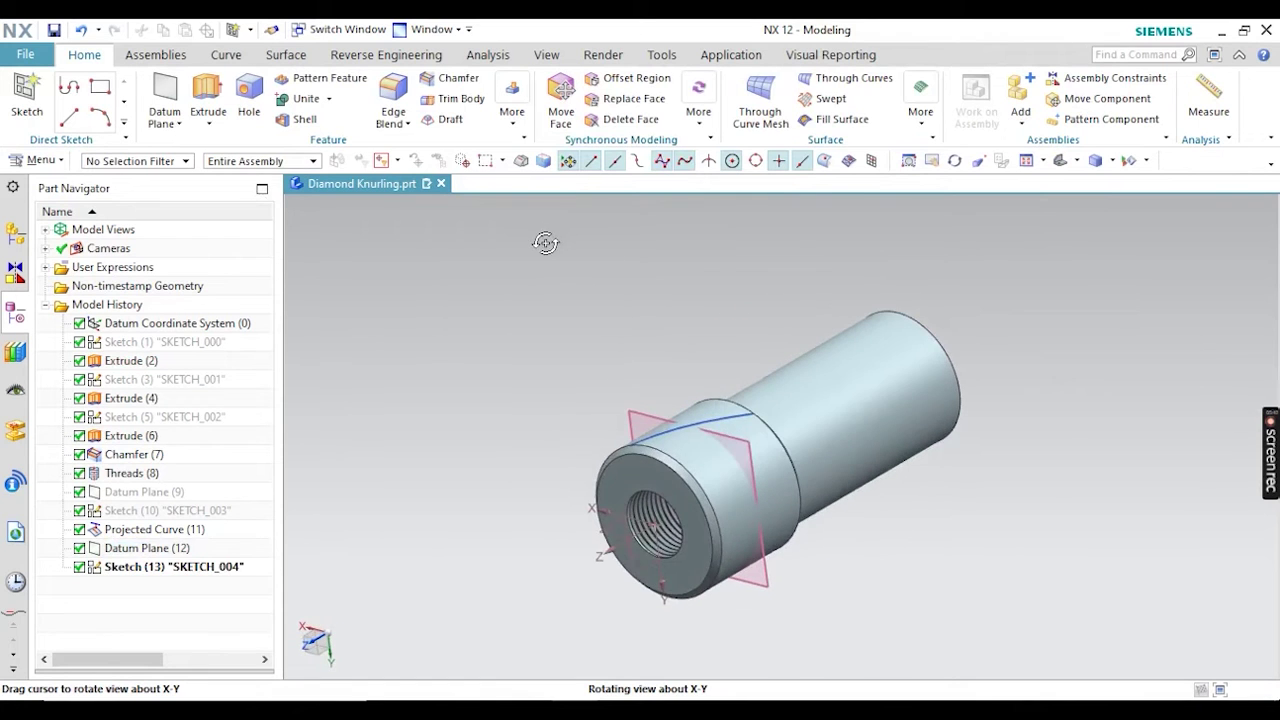
pyautogui.scroll(5, 577, 383)
# Cancel the pending placement and open SKETCH_005 on the datum XY plane
pyautogui.scroll(-5, 577, 383)
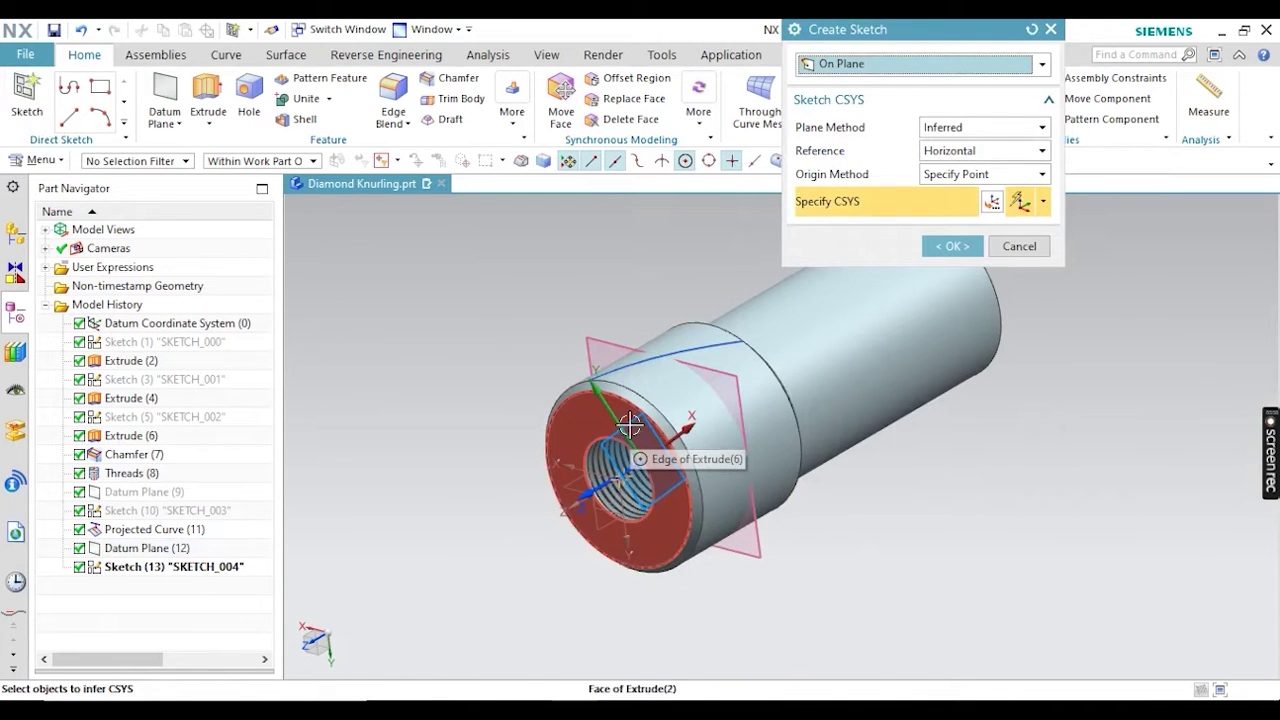
pyautogui.scroll(4, 600, 424)
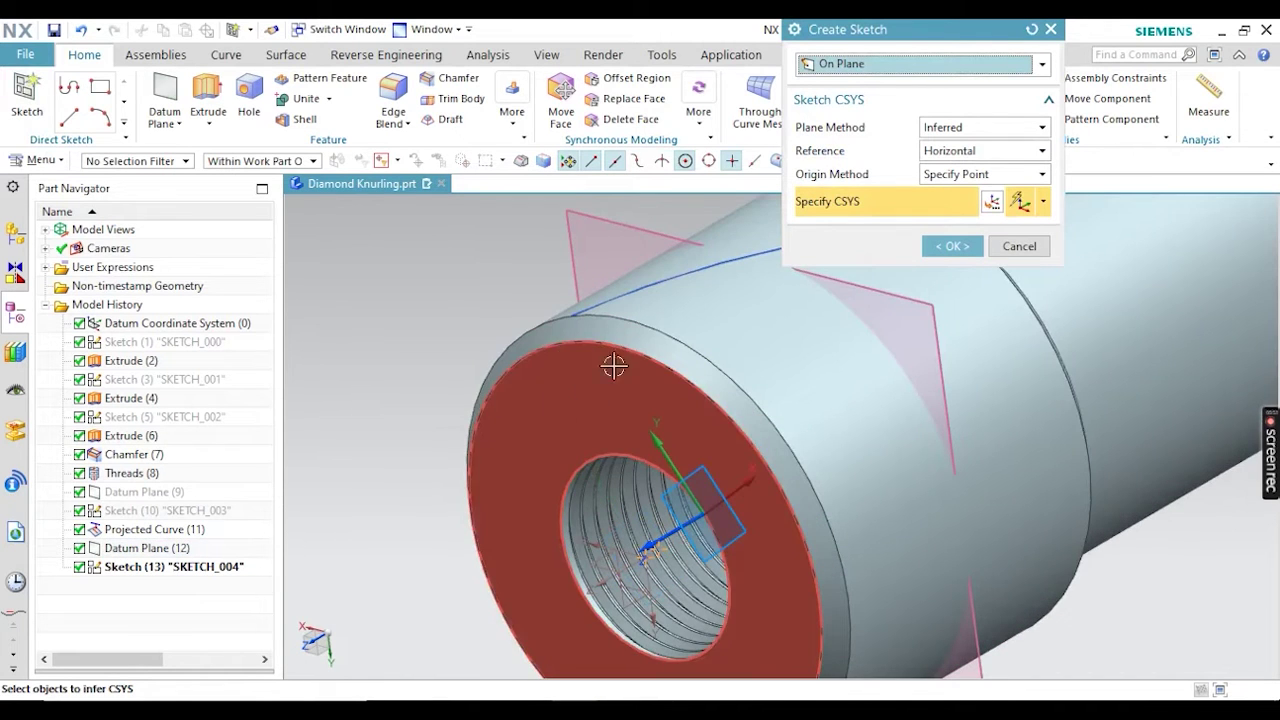
pyautogui.scroll(-5, 593, 394)
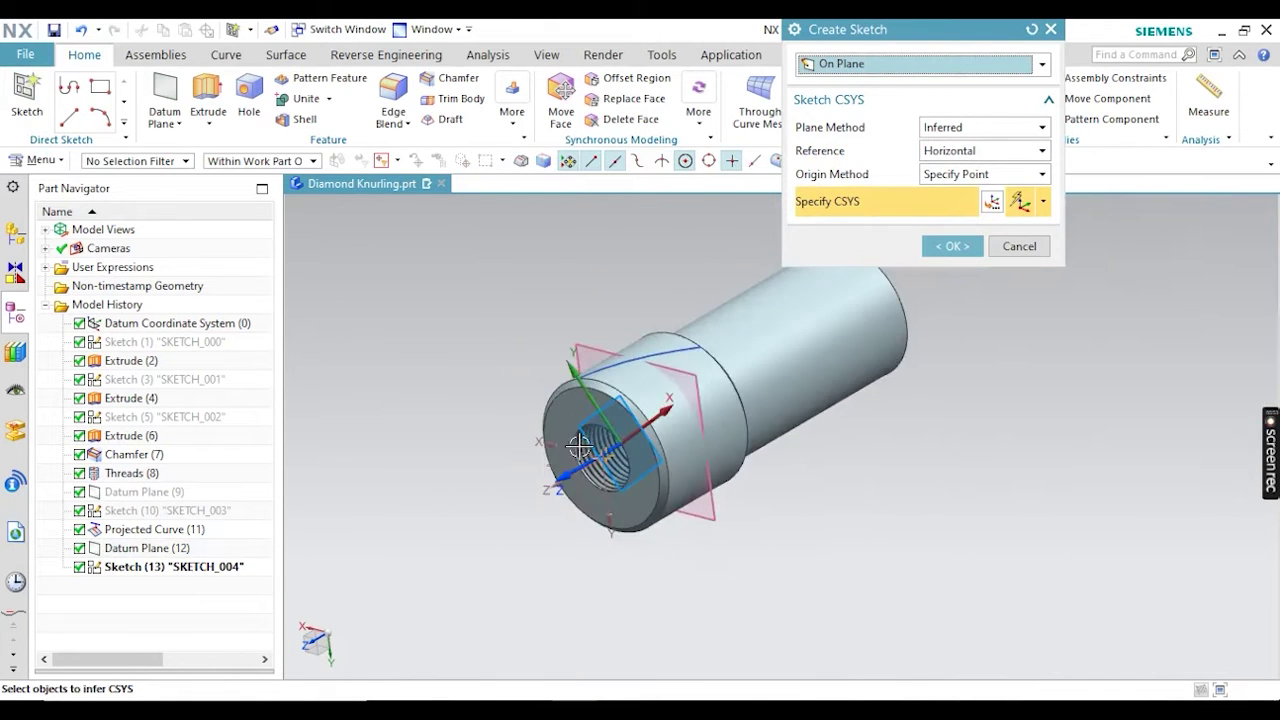
pyautogui.click(1045, 250)
pyautogui.moveTo(700, 470)
pyautogui.mouseDown(button='middle')
pyautogui.moveTo(748, 446)
pyautogui.moveTo(757, 457)
pyautogui.moveTo(760, 429)
pyautogui.moveTo(746, 468)
pyautogui.moveTo(768, 497)
pyautogui.mouseUp(button='middle')
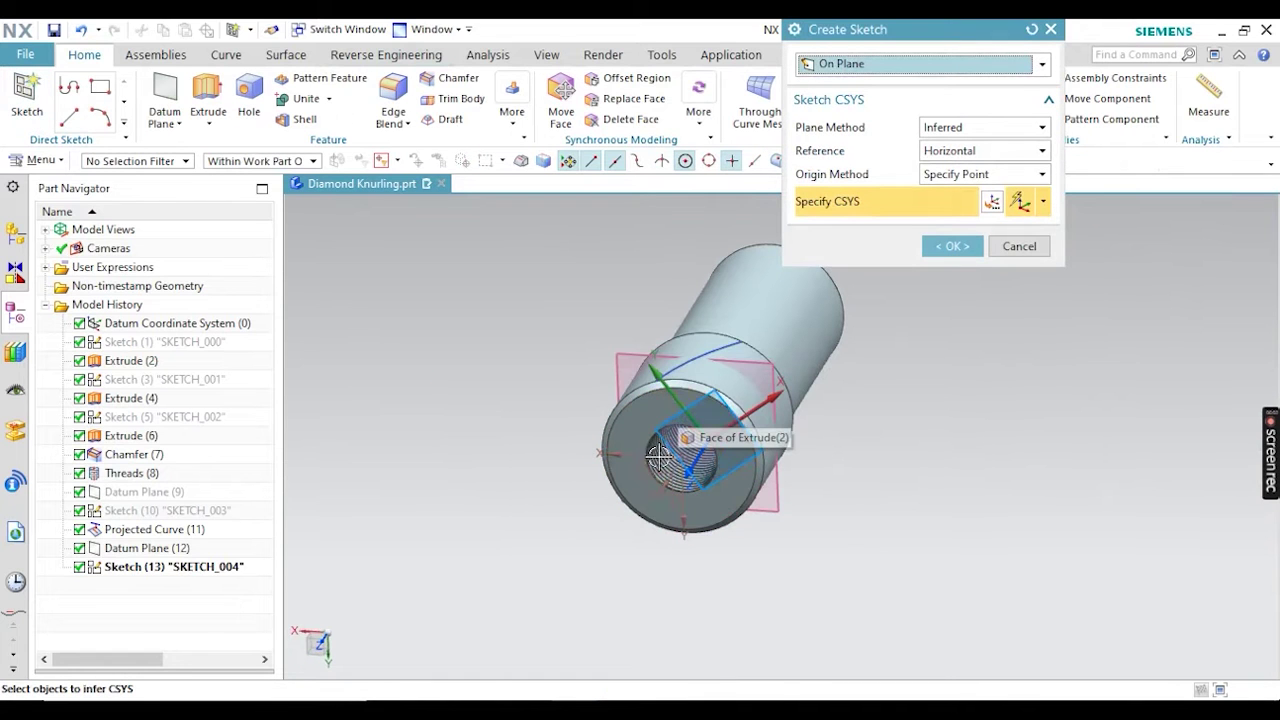
pyautogui.click(660, 505)
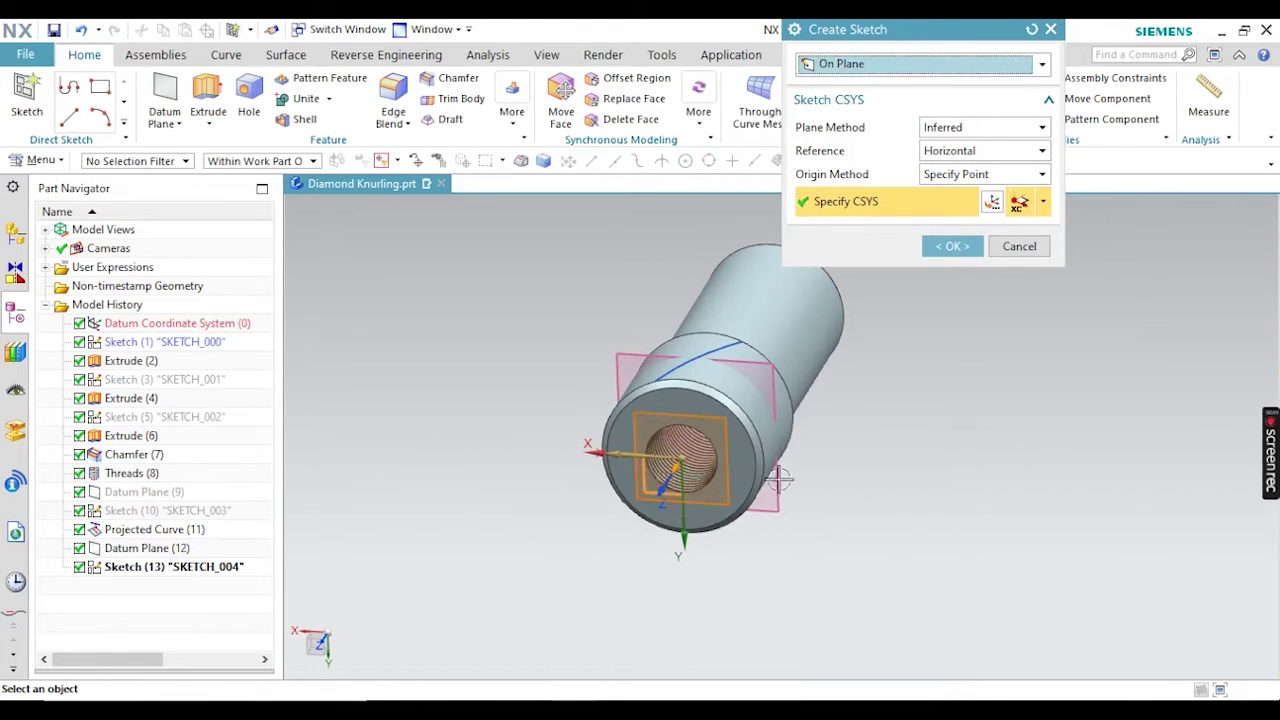
pyautogui.click(966, 250)
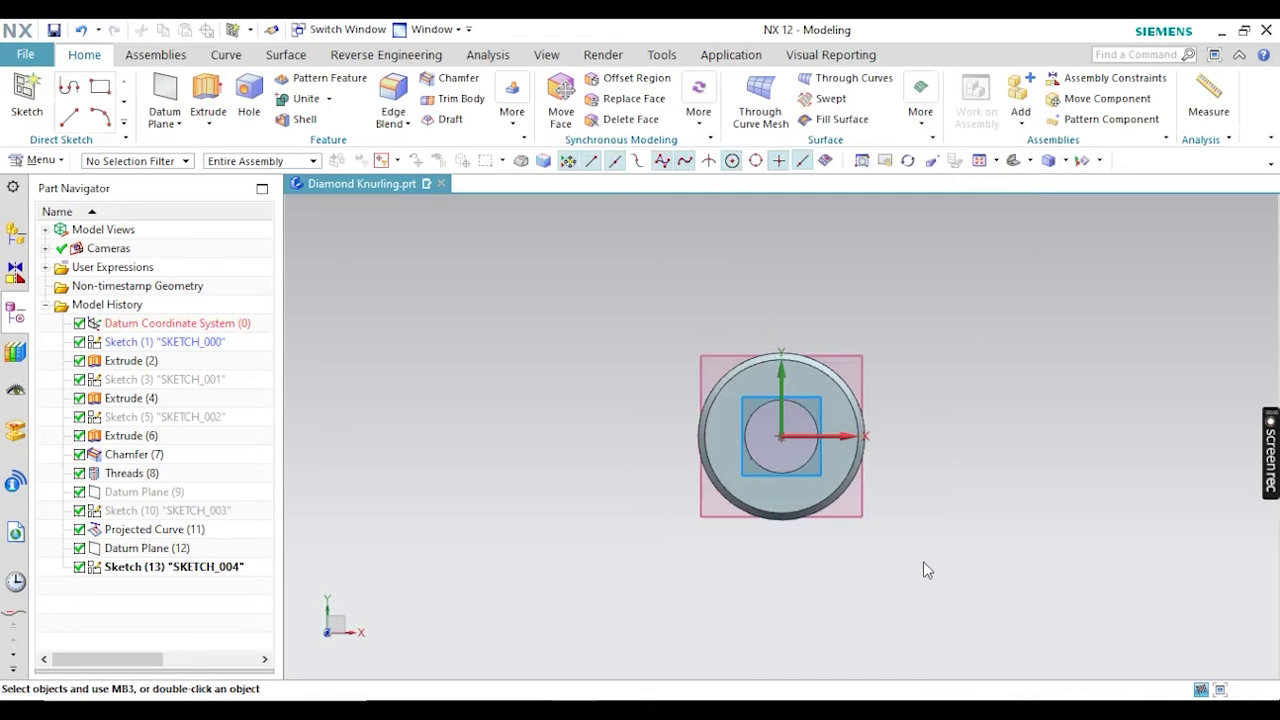
pyautogui.scroll(-5, 833, 535)
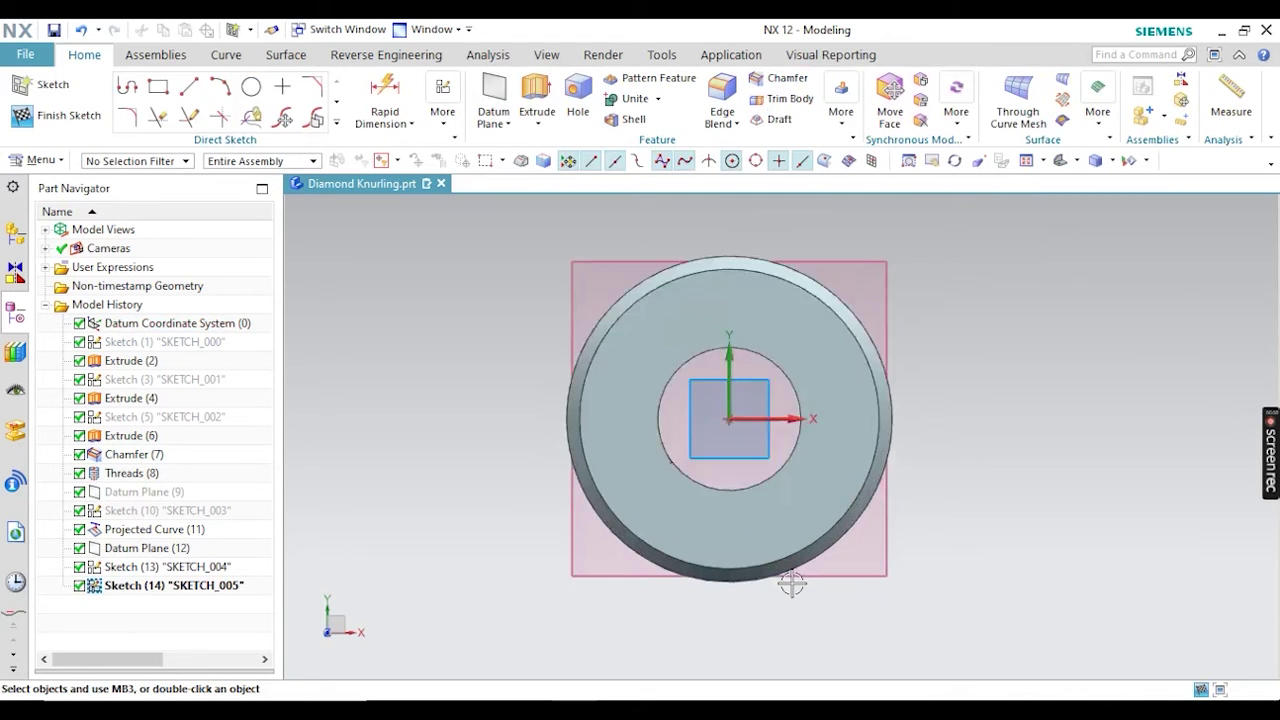
# Switch the part display to Static Wireframe
pyautogui.click(1112, 161)
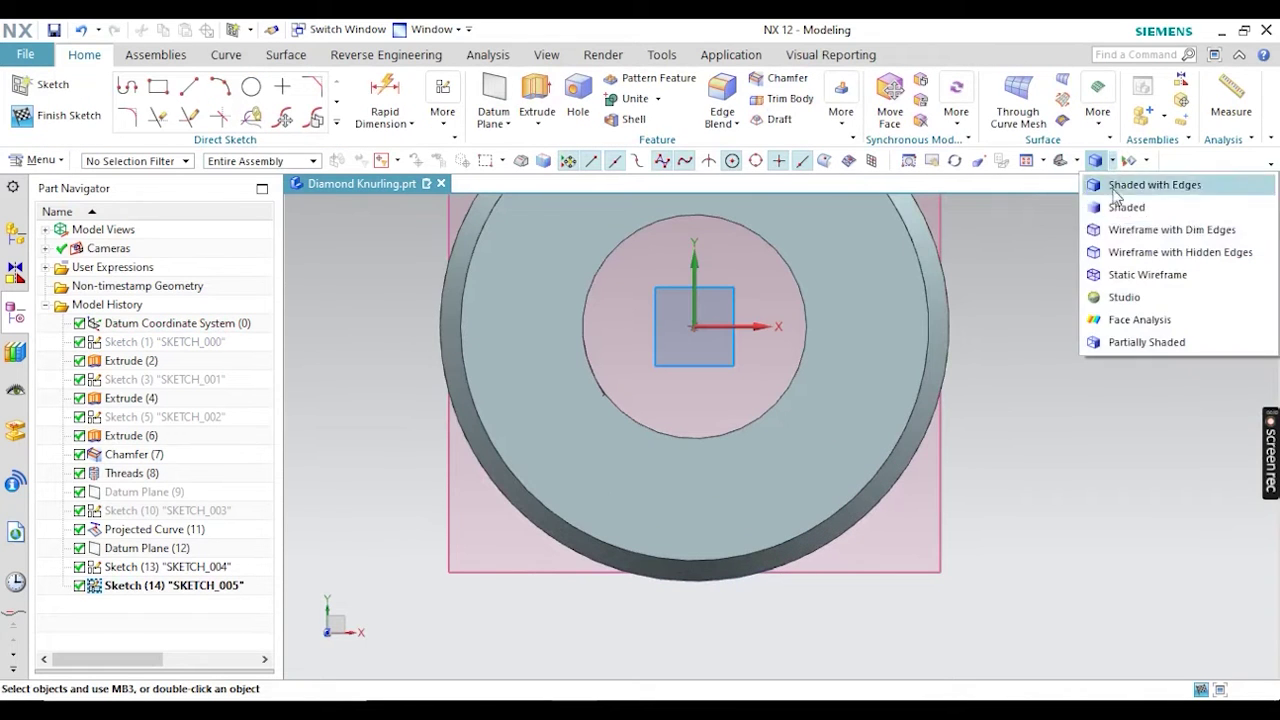
pyautogui.click(1110, 276)
pyautogui.scroll(-1, 688, 600)
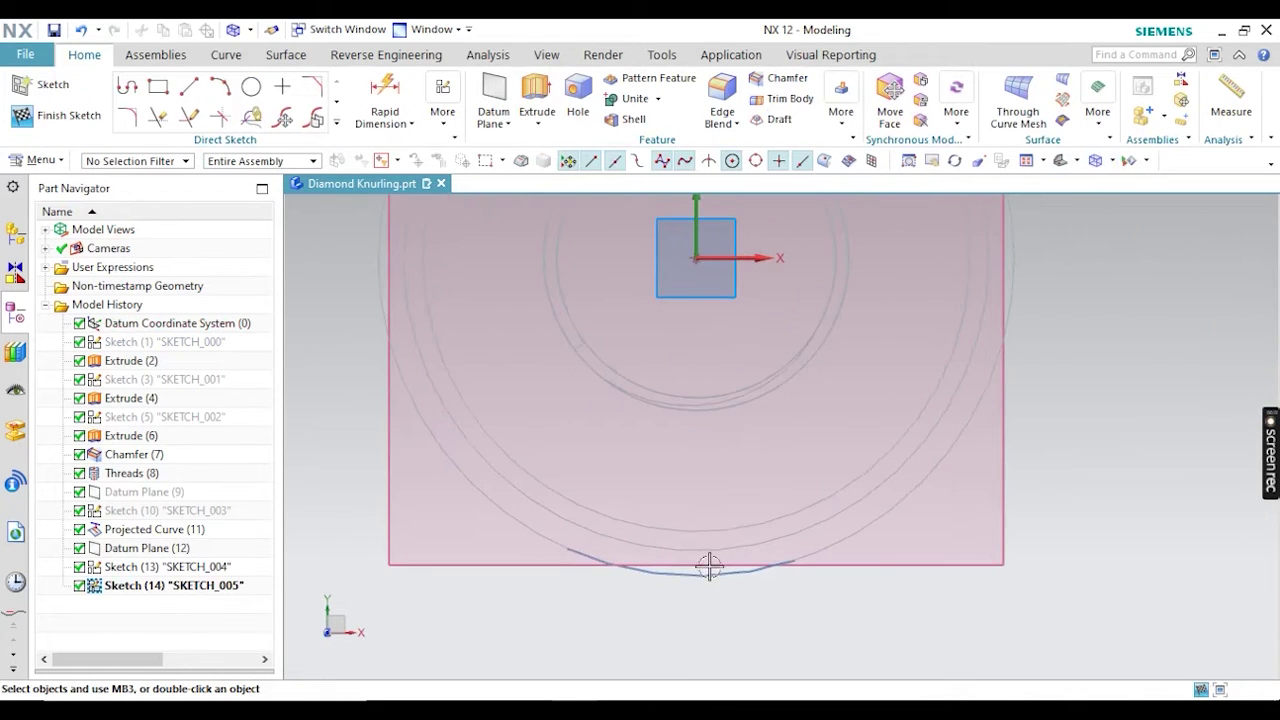
pyautogui.scroll(4, 711, 540)
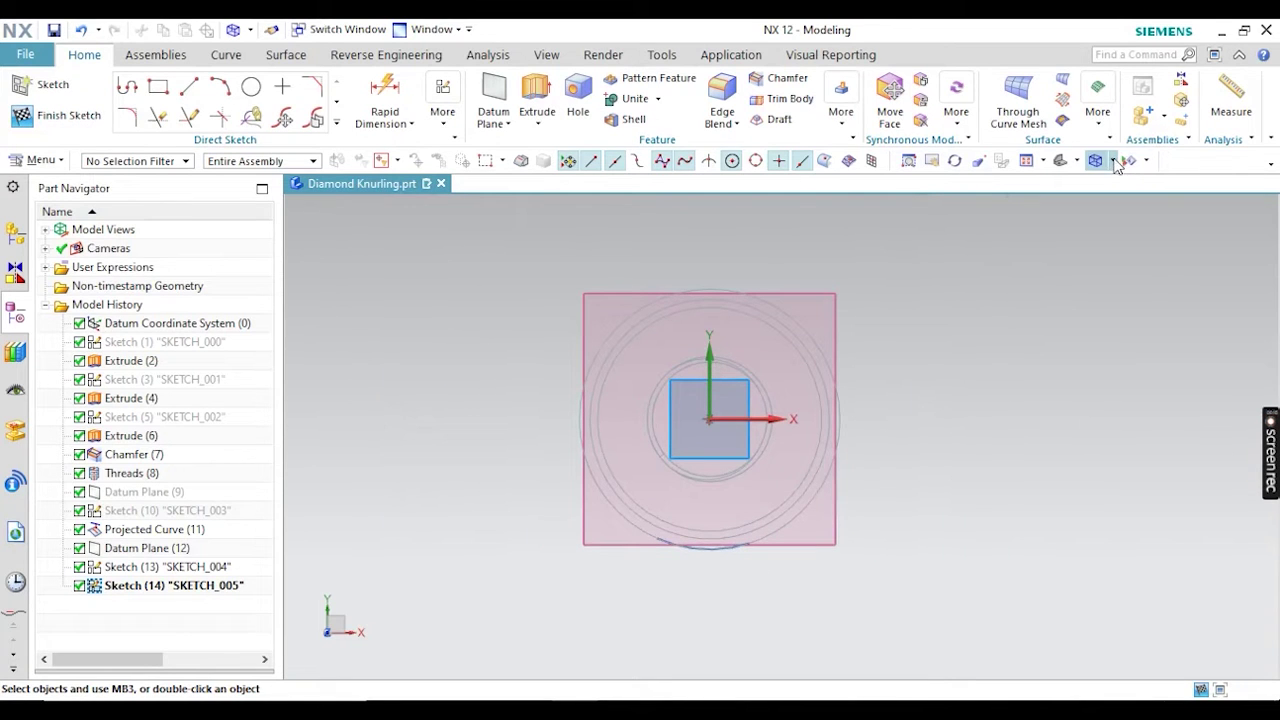
pyautogui.scroll(-2, 710, 640)
pyautogui.scroll(-3, 656, 397)
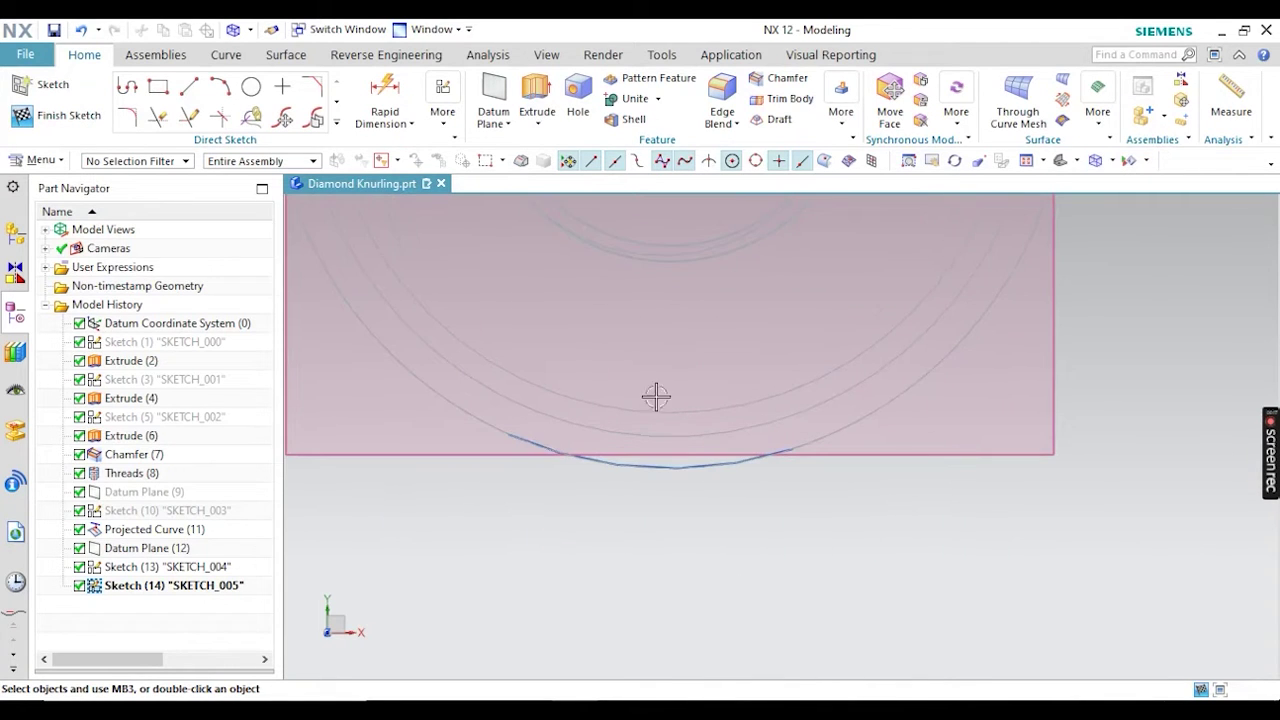
# Draw a 43-long vertical line down from the sketch origin and convert it to reference
pyautogui.click(127, 89)
pyautogui.scroll(4, 654, 443)
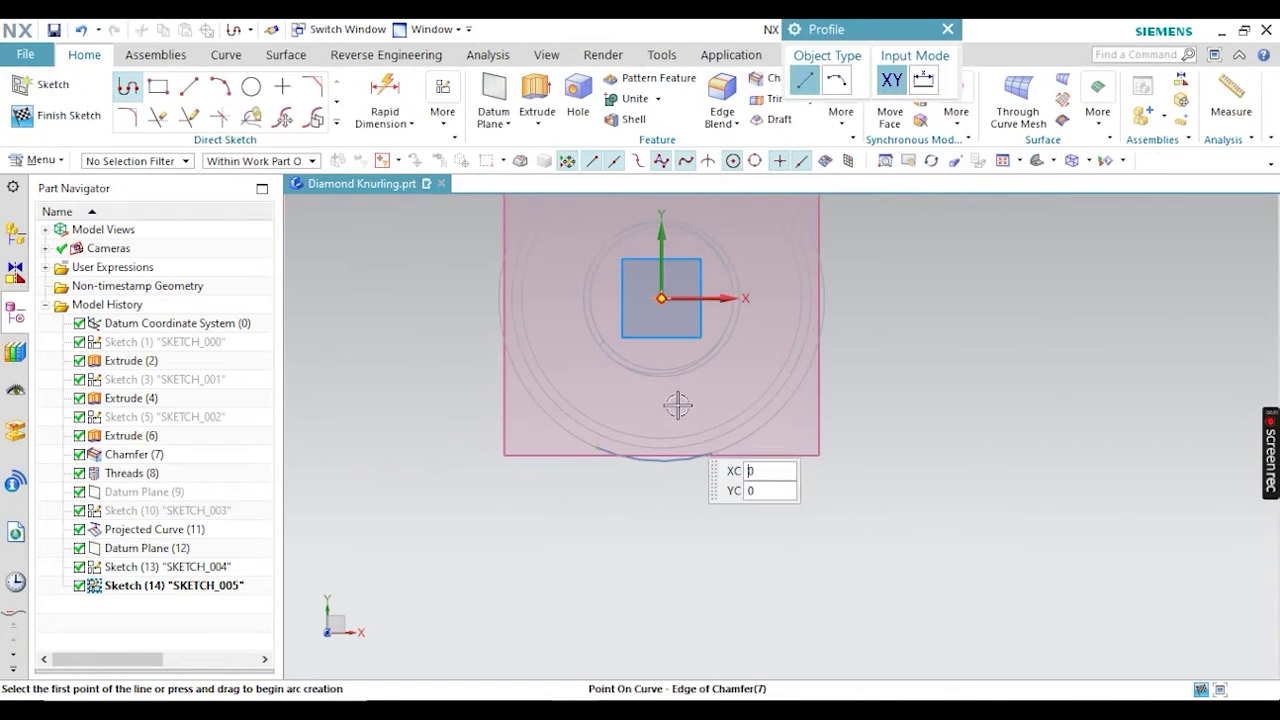
pyautogui.click(661, 297)
pyautogui.click(661, 578)
pyautogui.press('Escape')
pyautogui.click(661, 500)
pyautogui.click(769, 446)
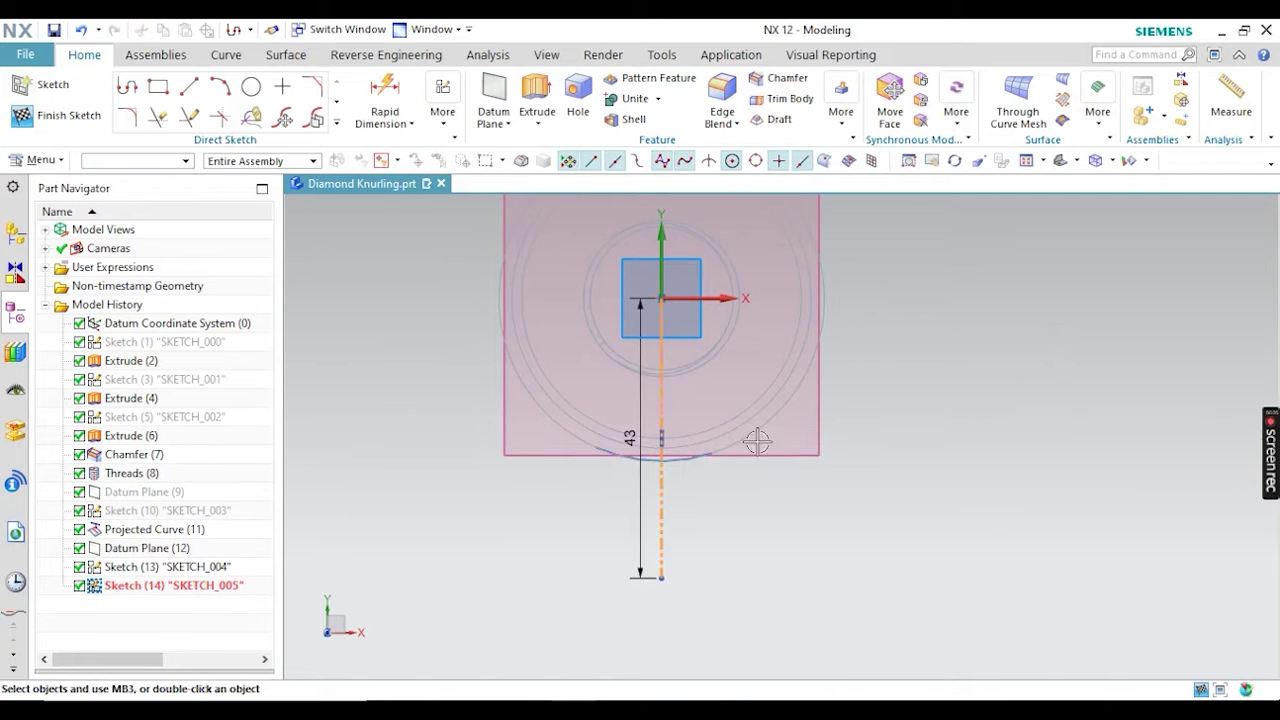
# Draw a closed triangle with an 11-wide base across the reference line
pyautogui.click(139, 88)
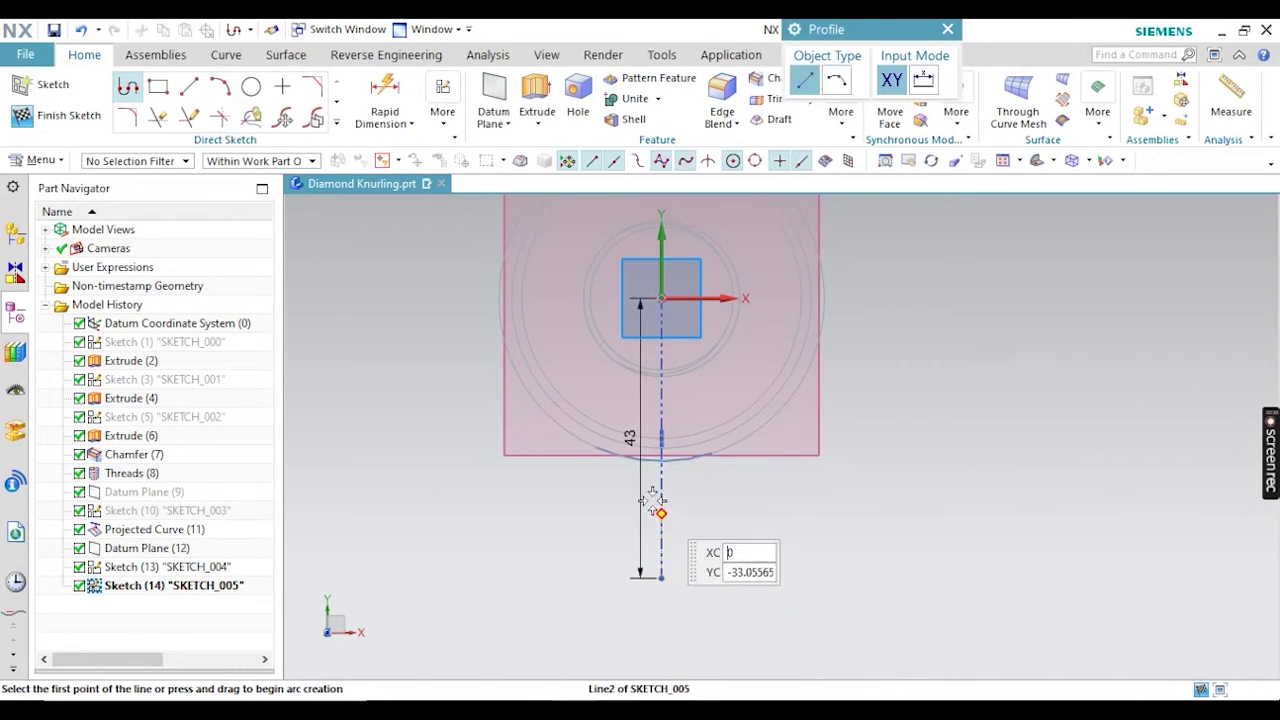
pyautogui.scroll(3, 652, 492)
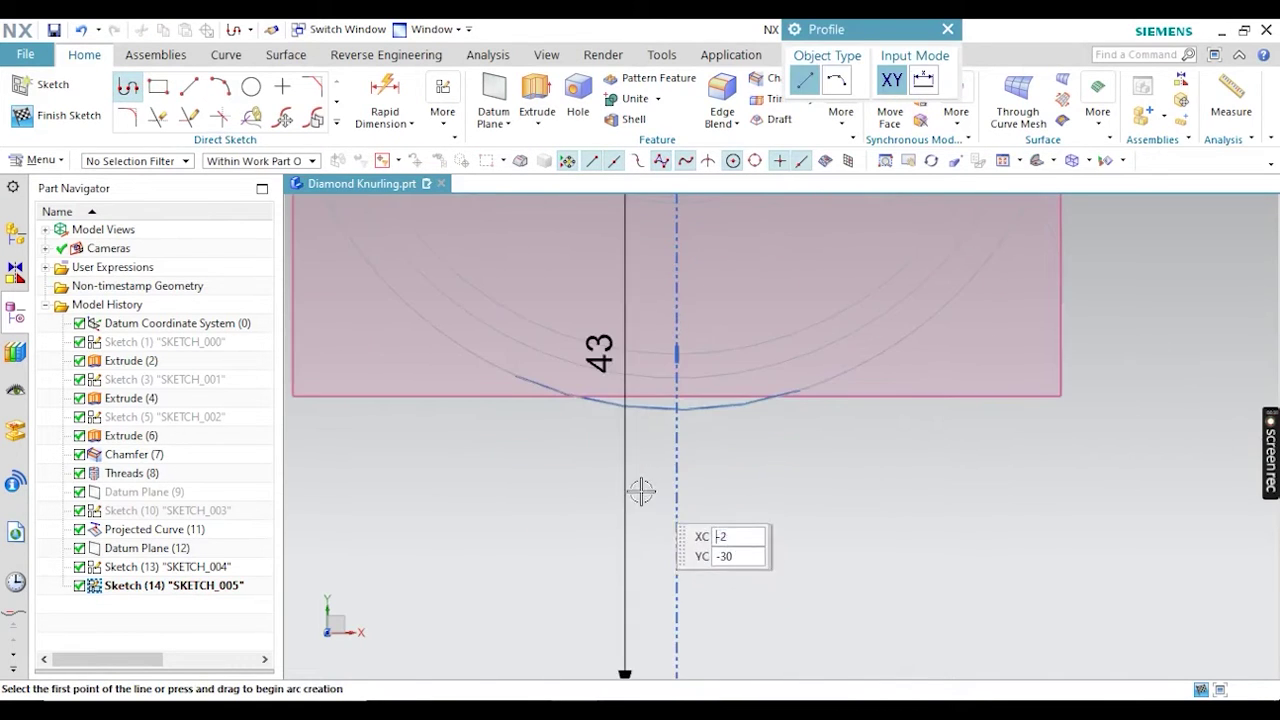
pyautogui.click(589, 489)
pyautogui.click(764, 489)
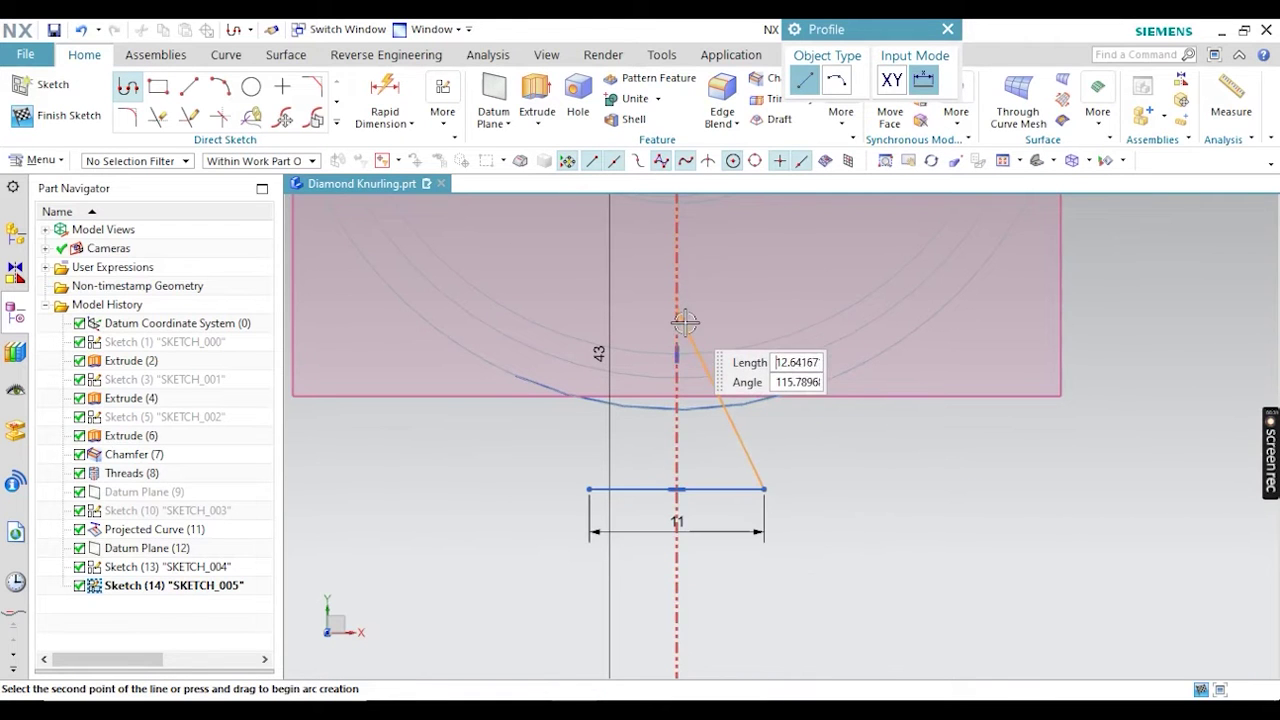
pyautogui.click(676, 323)
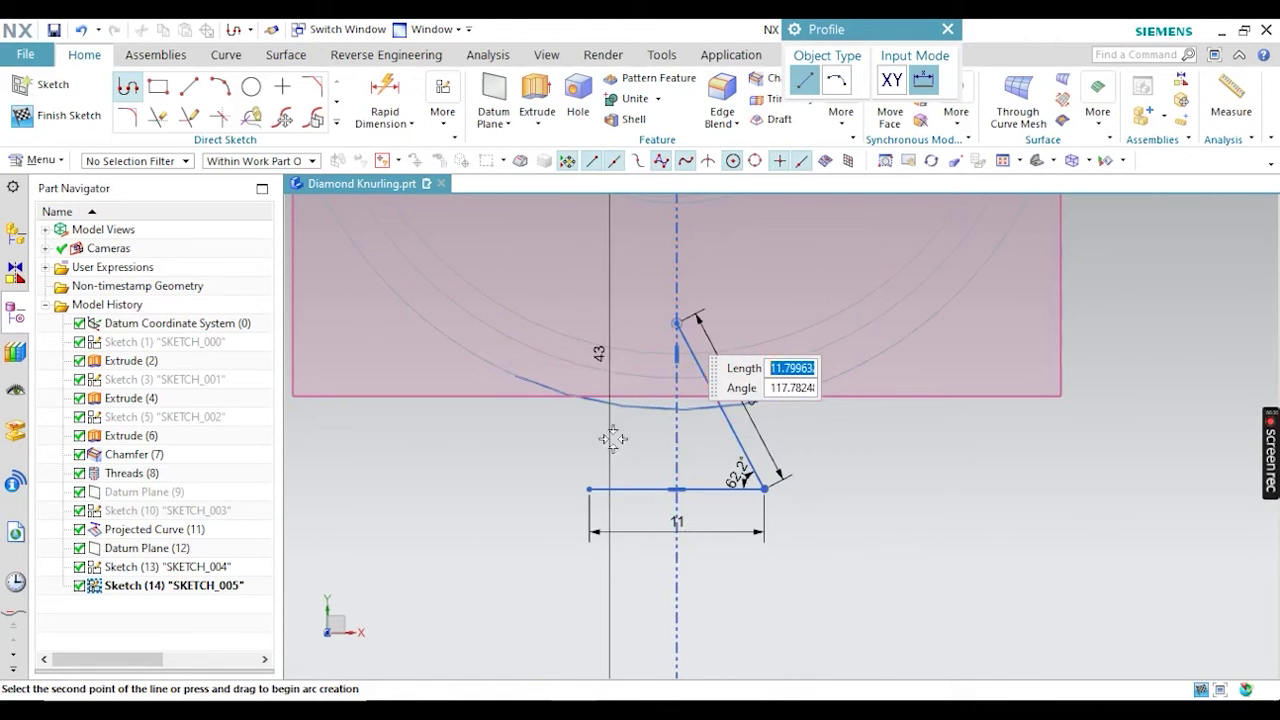
pyautogui.click(589, 489)
pyautogui.press('Escape')
pyautogui.scroll(-3, 635, 516)
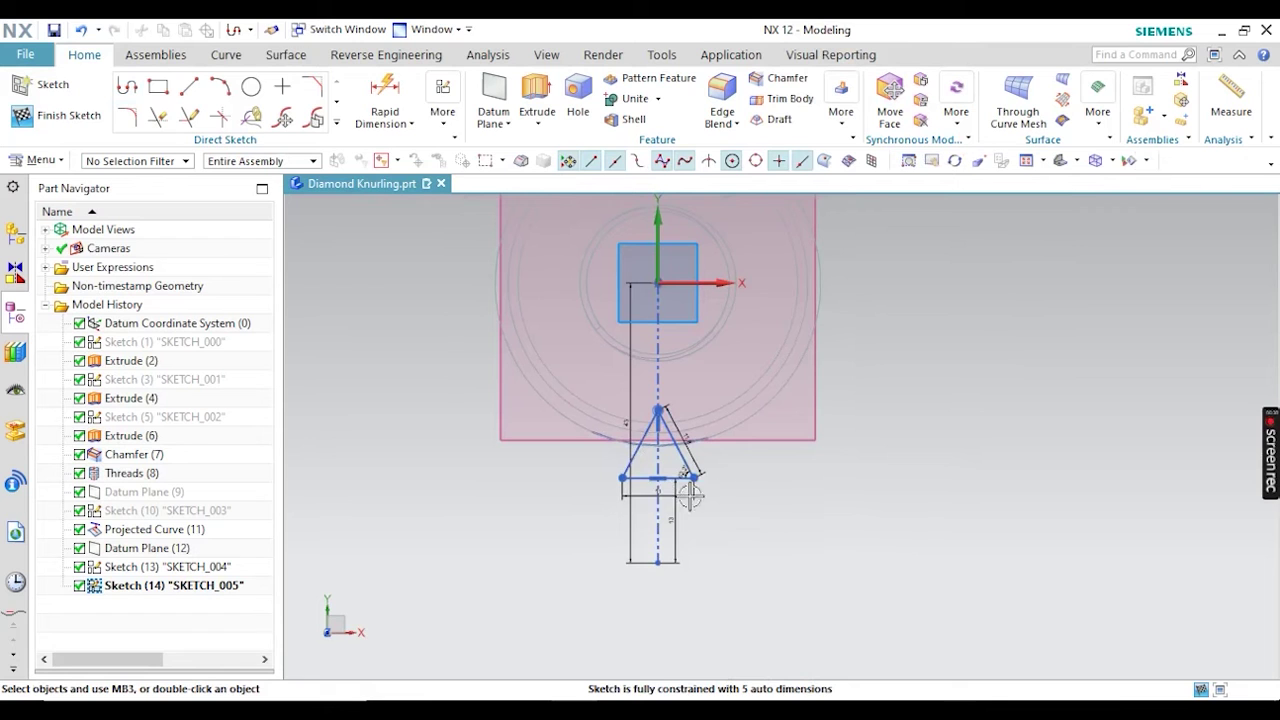
# Dimension the triangle's base width to 6
pyautogui.press('d')
pyautogui.scroll(5, 650, 480)
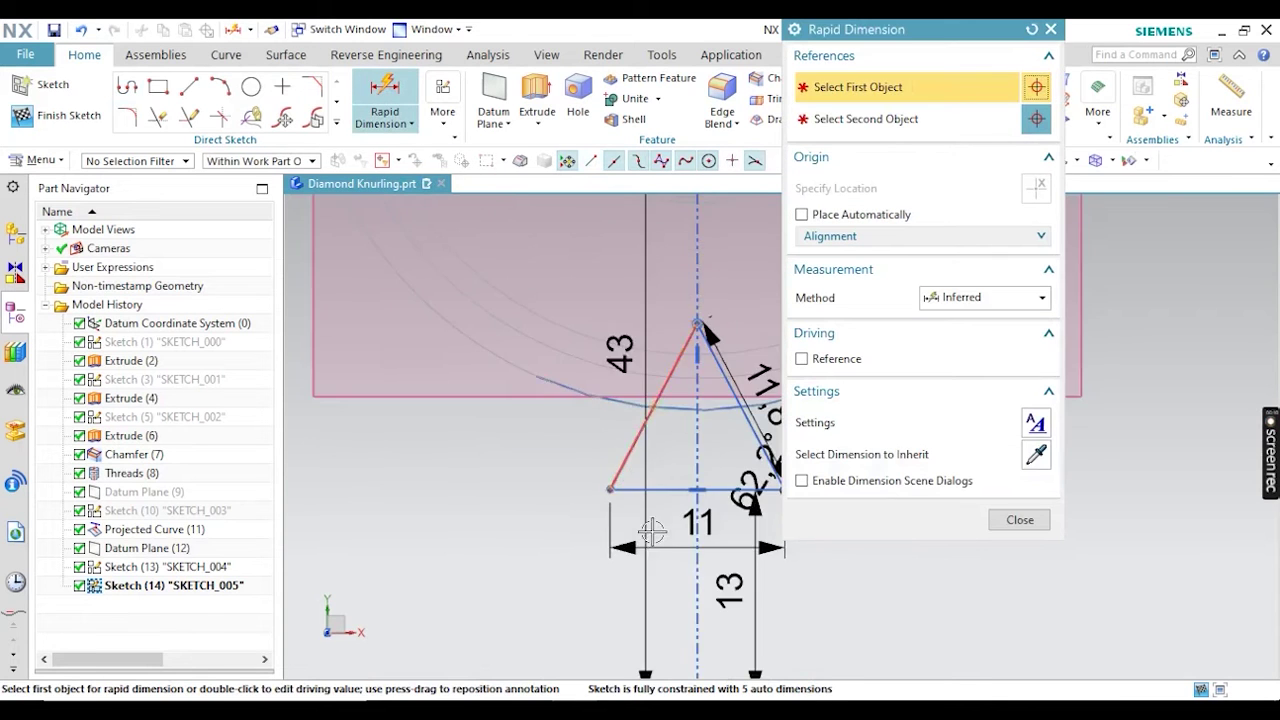
pyautogui.click(657, 451)
pyautogui.scroll(-4, 657, 451)
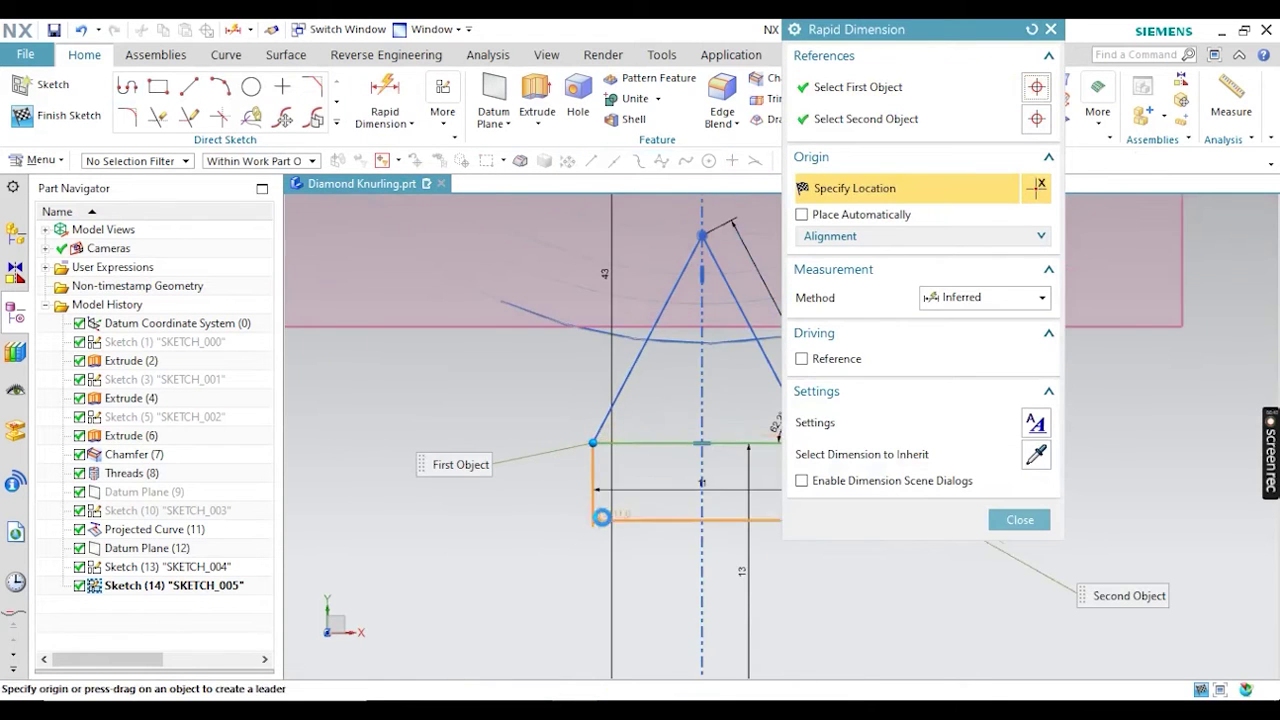
pyautogui.click(730, 541)
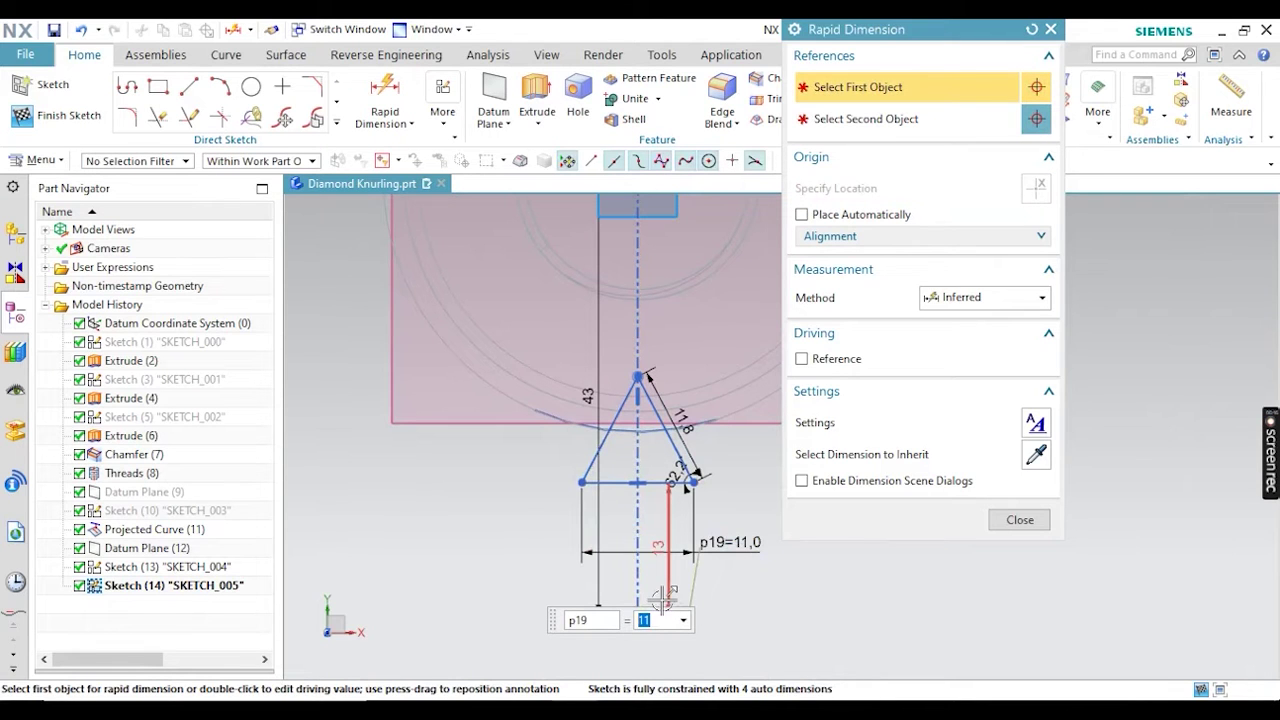
pyautogui.write('6')
pyautogui.press('Return')
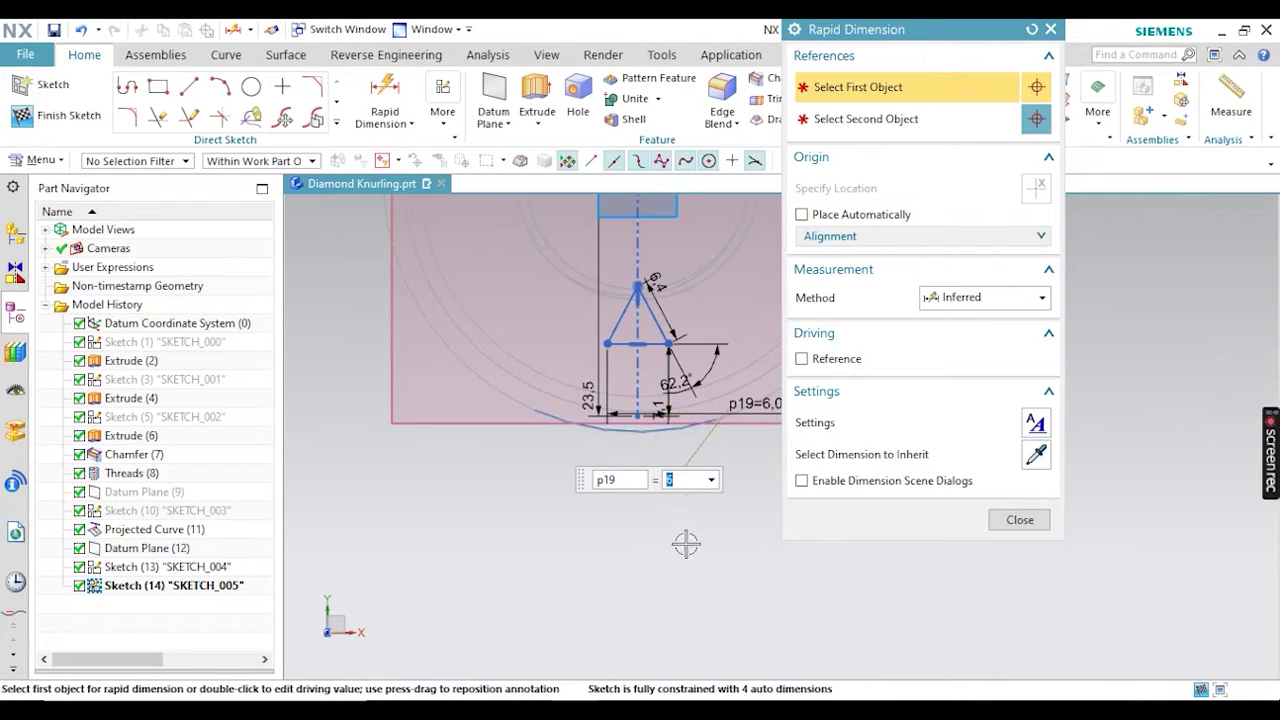
# Add a 5 height dimension from the triangle base to its apex
pyautogui.scroll(3, 621, 312)
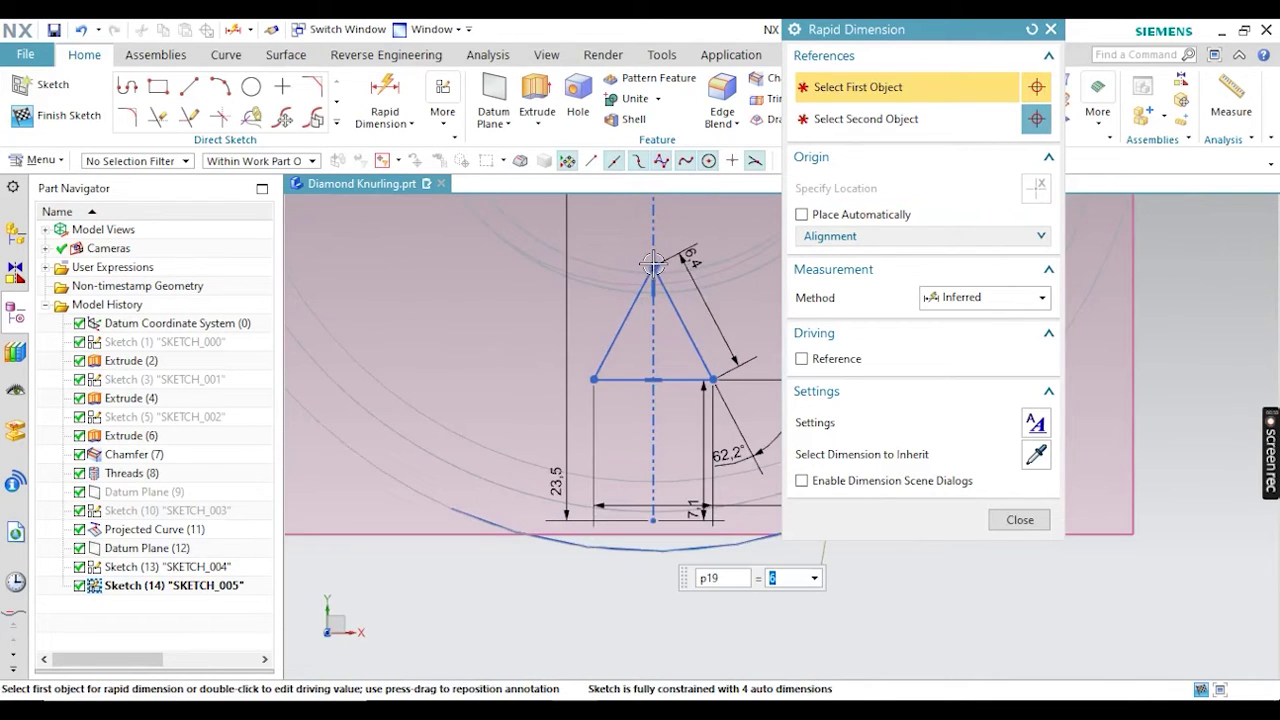
pyautogui.scroll(-1, 568, 423)
pyautogui.click(680, 390)
pyautogui.click(585, 390)
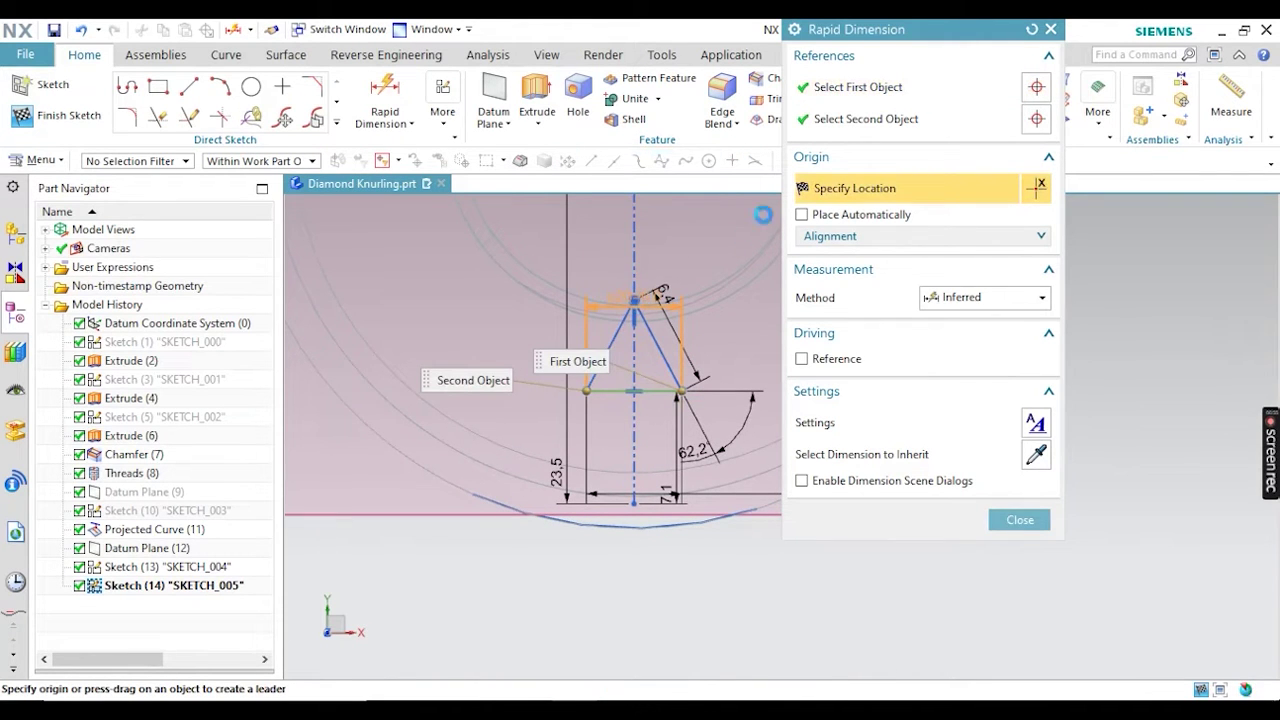
pyautogui.click(650, 297)
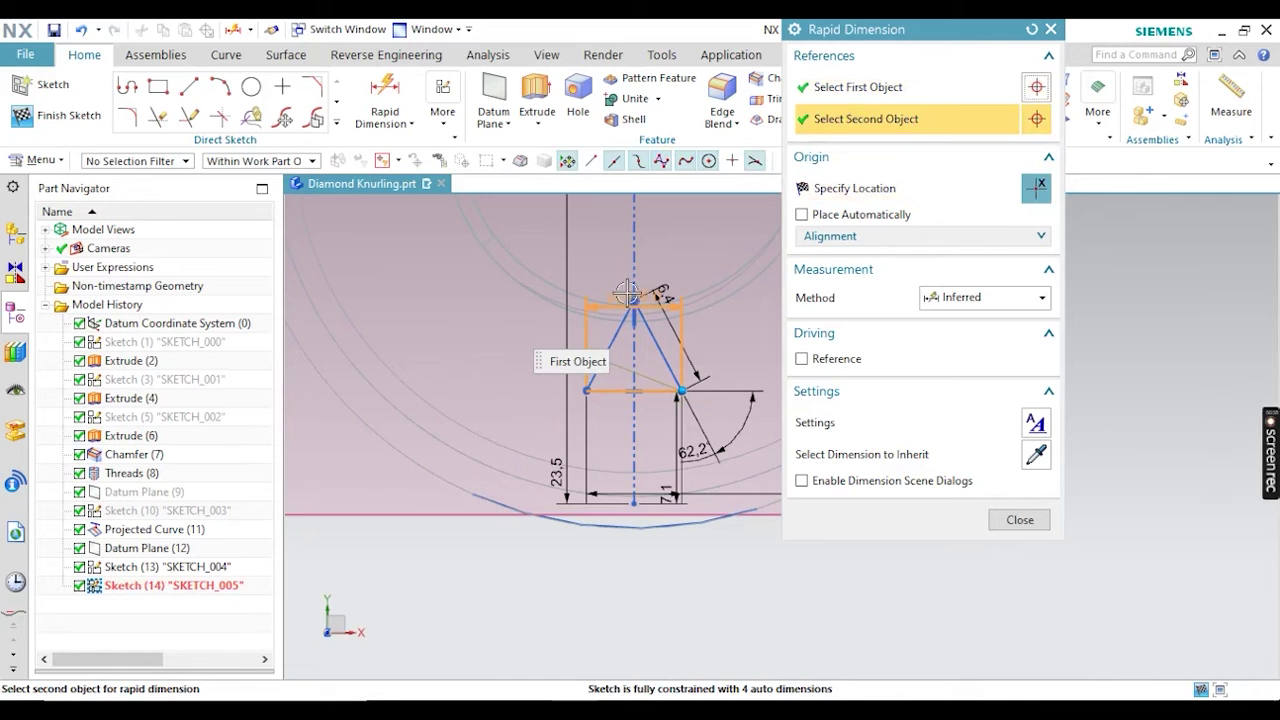
pyautogui.click(567, 350)
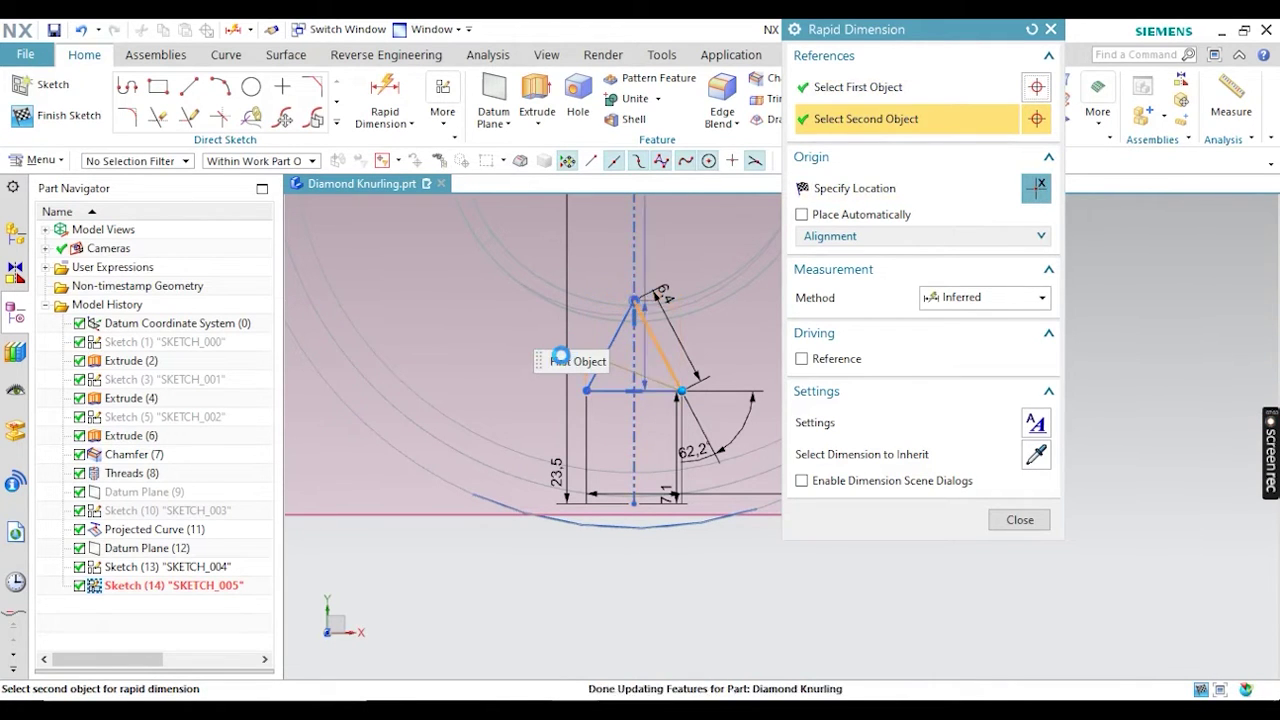
pyautogui.click(461, 345)
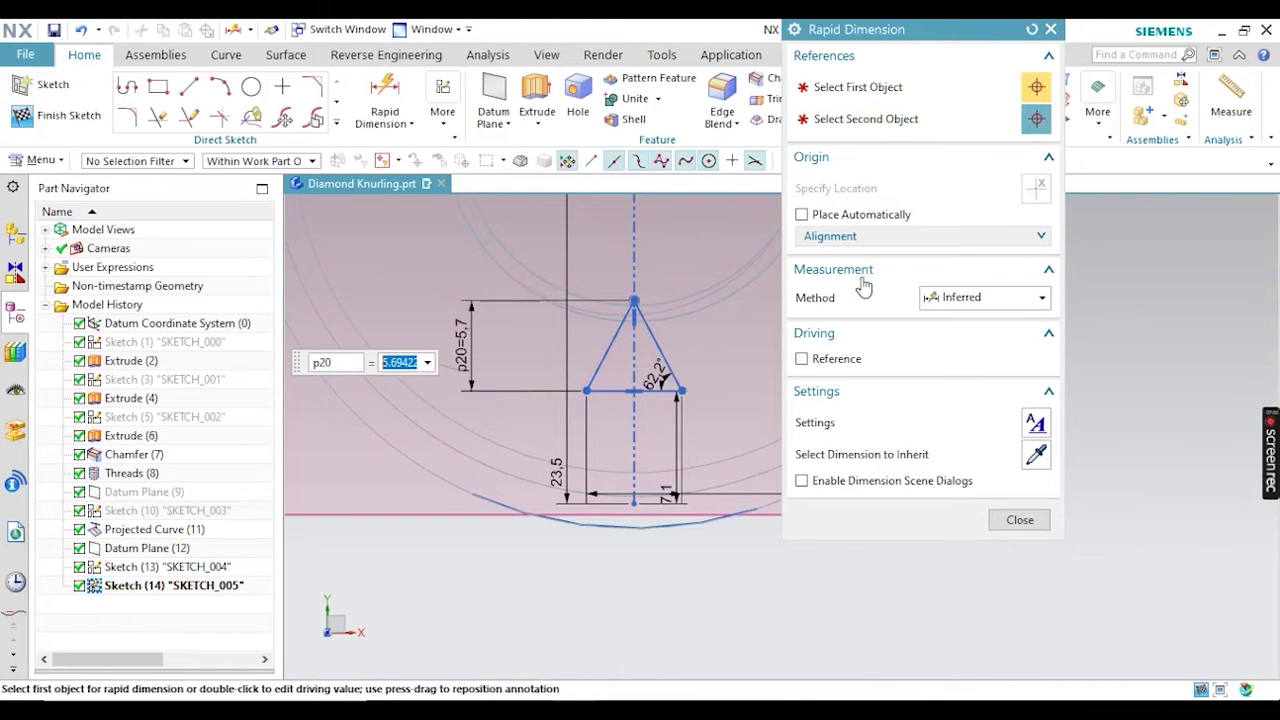
pyautogui.write('5')
pyautogui.press('Return')
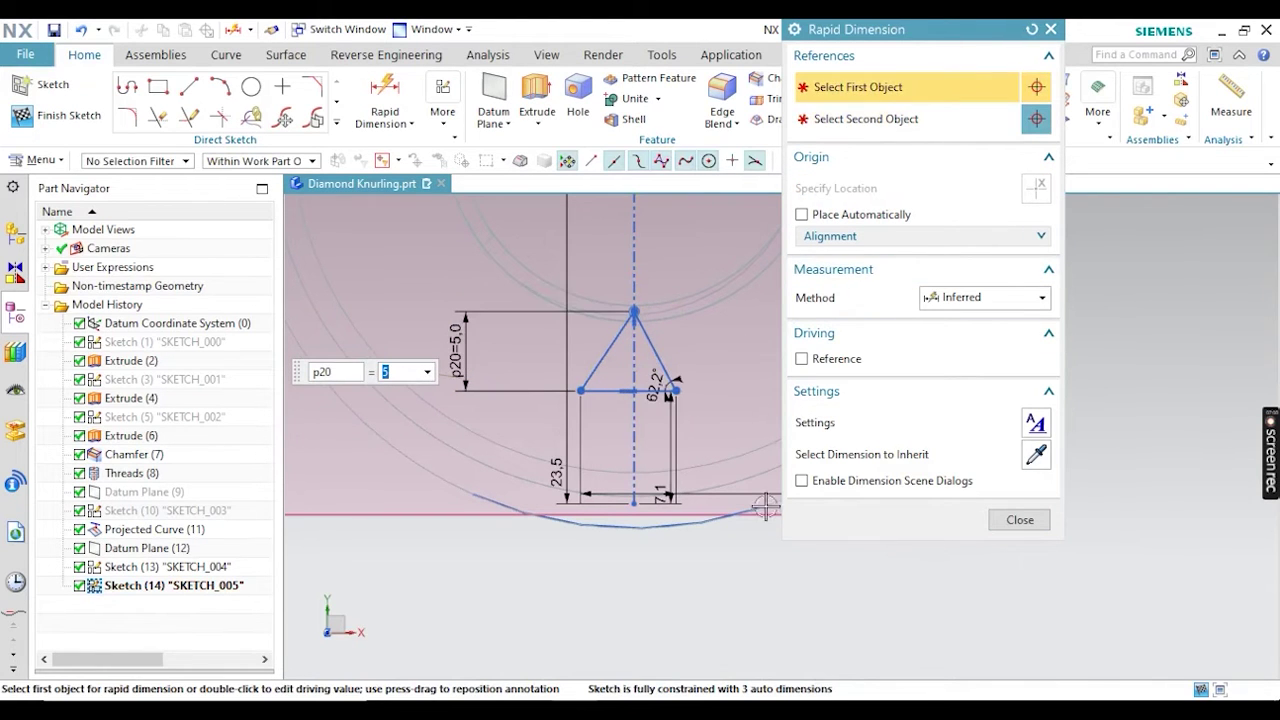
pyautogui.click(1020, 520)
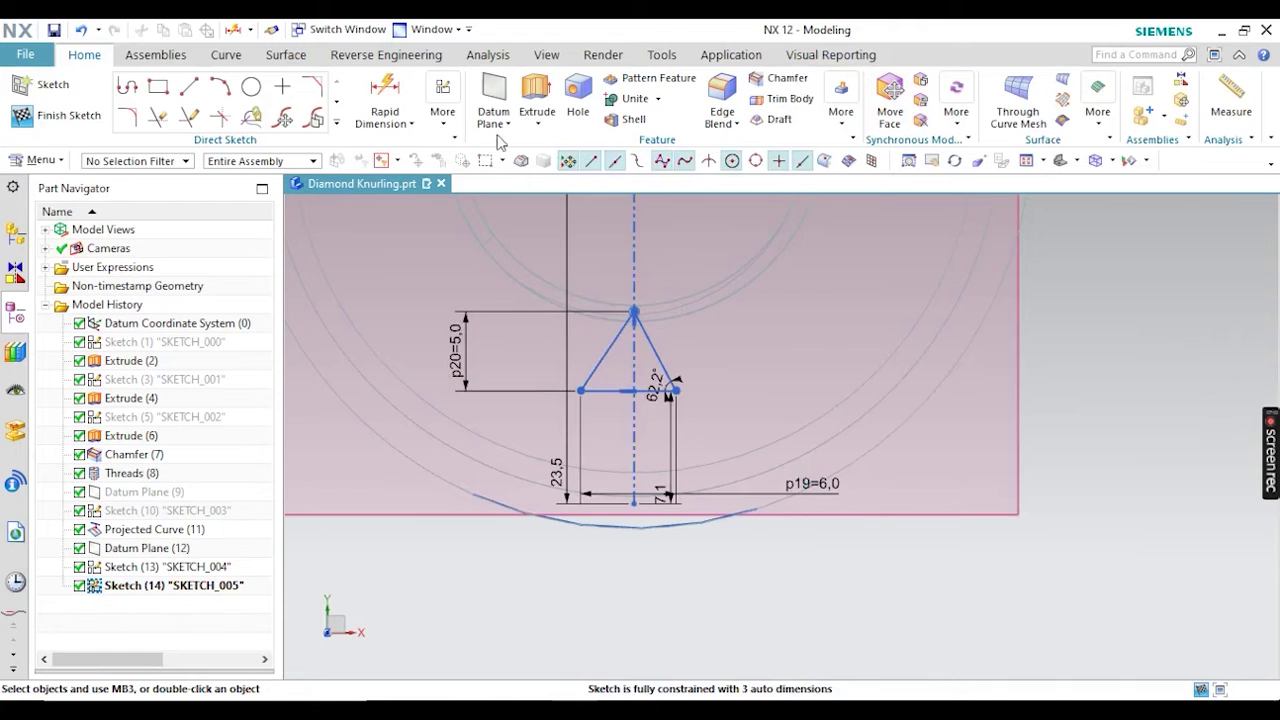
pyautogui.click(443, 100)
# Make the triangle's two base corners symmetric about the vertical centerline
pyautogui.click(660, 226)
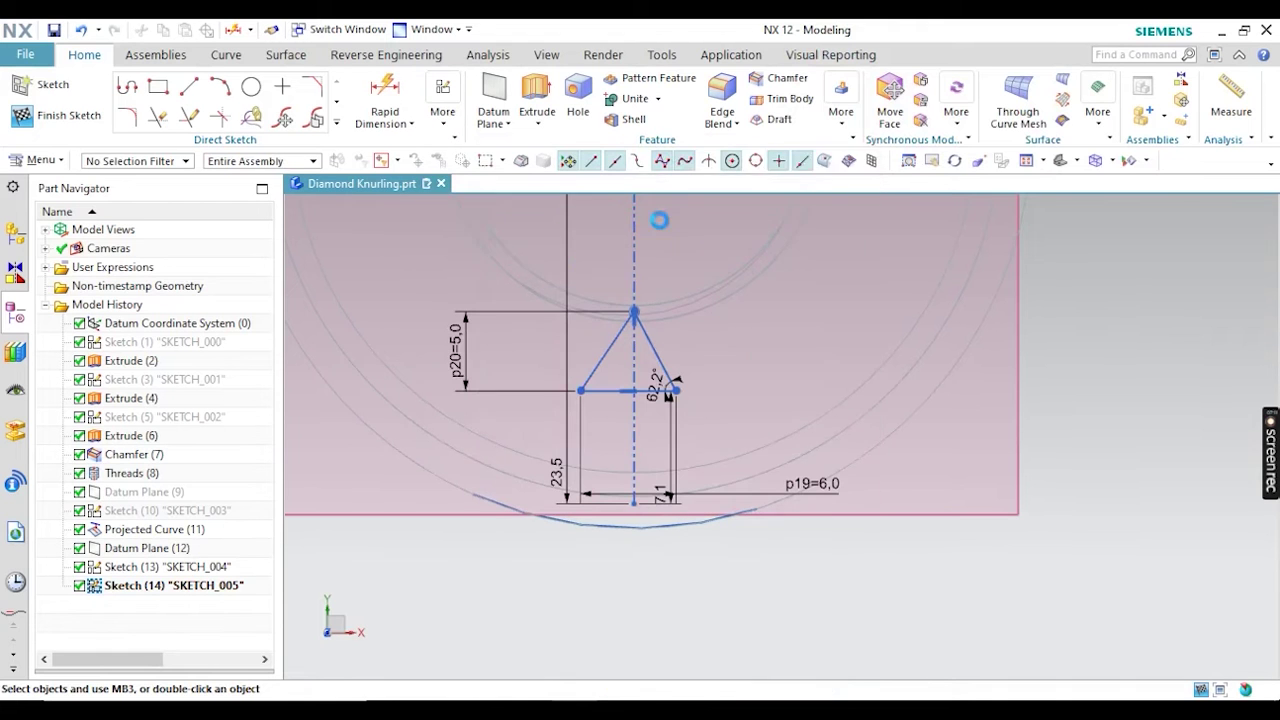
pyautogui.click(588, 384)
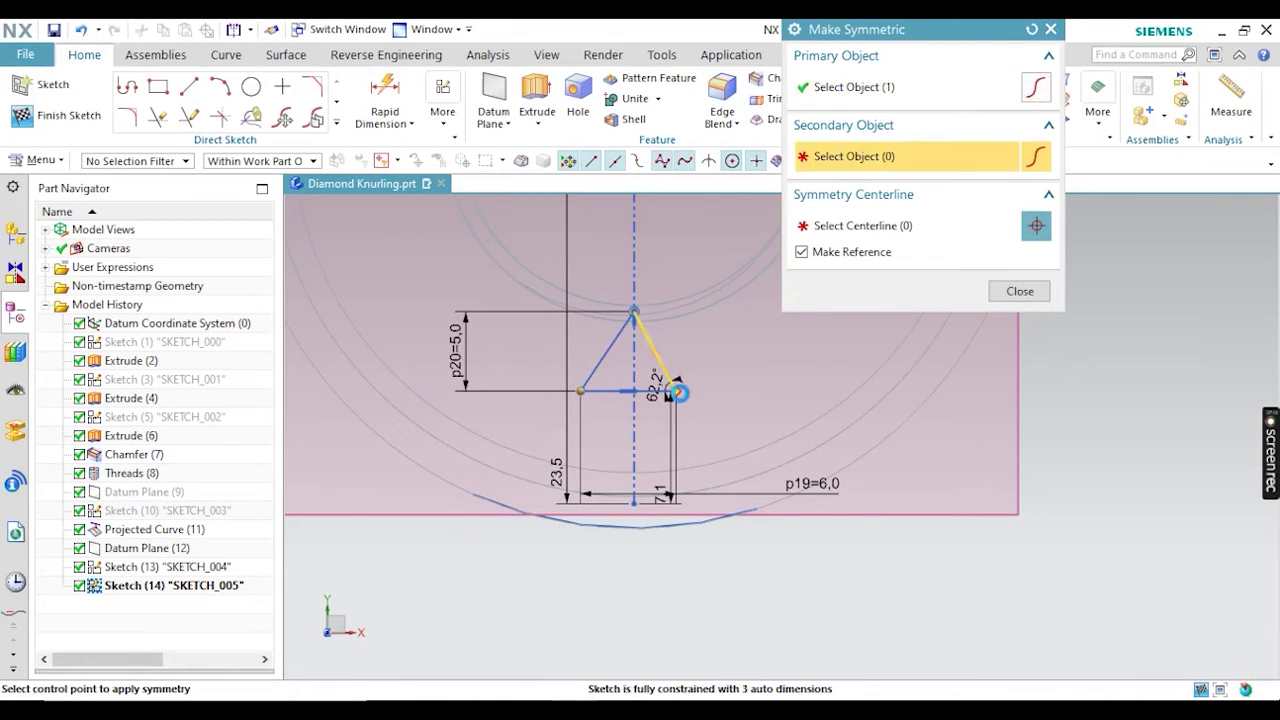
pyautogui.click(665, 382)
pyautogui.click(636, 263)
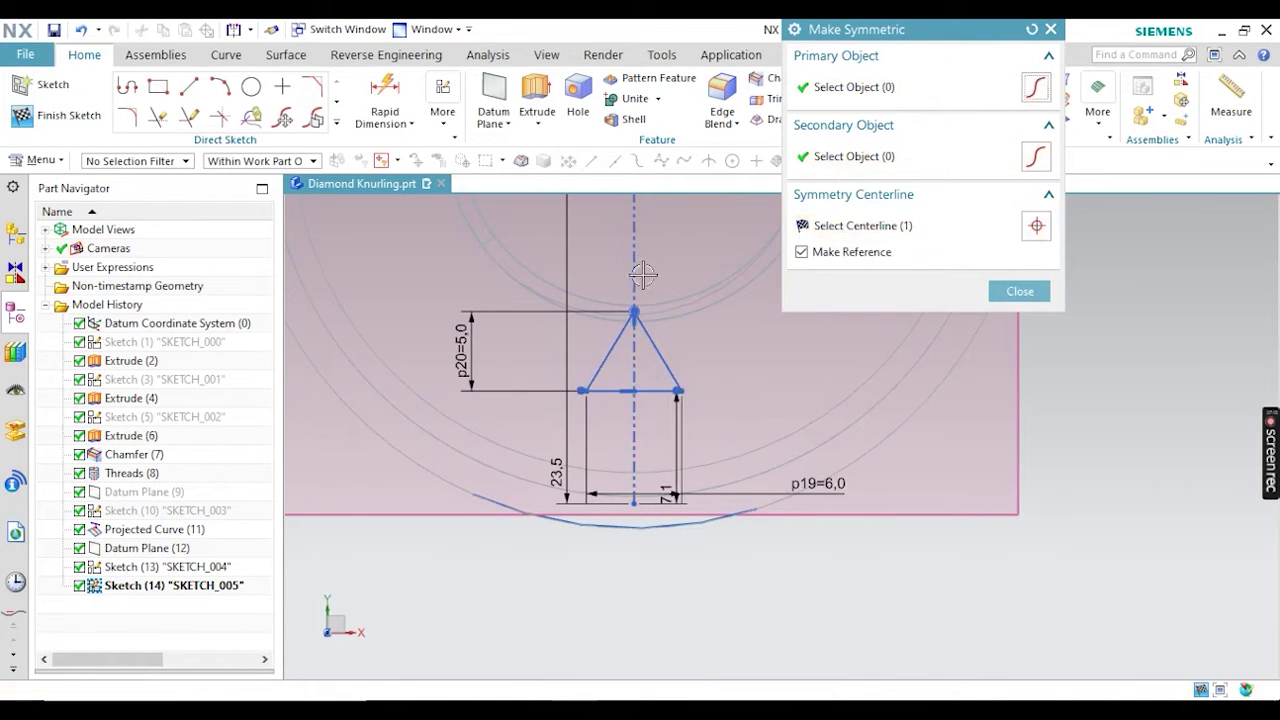
pyautogui.click(1020, 291)
pyautogui.scroll(-3, 977, 443)
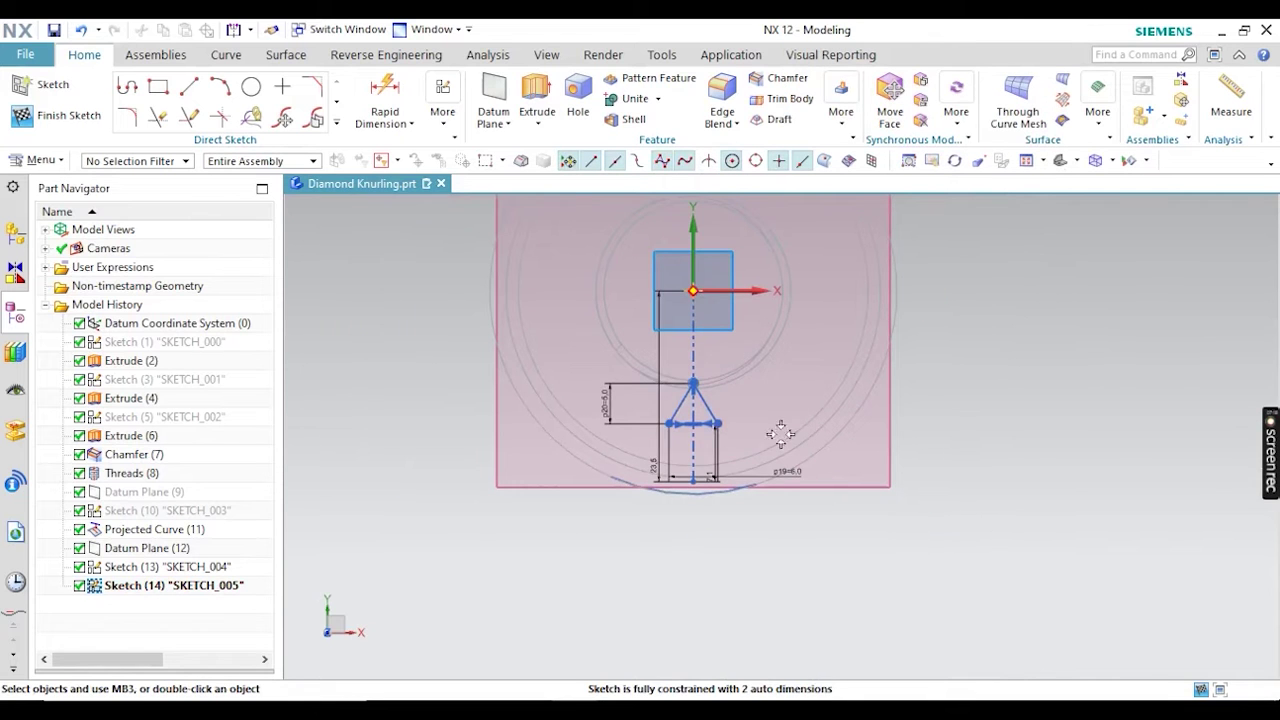
# Dimension the triangle apex 17 below the sketch origin
pyautogui.click(692, 290)
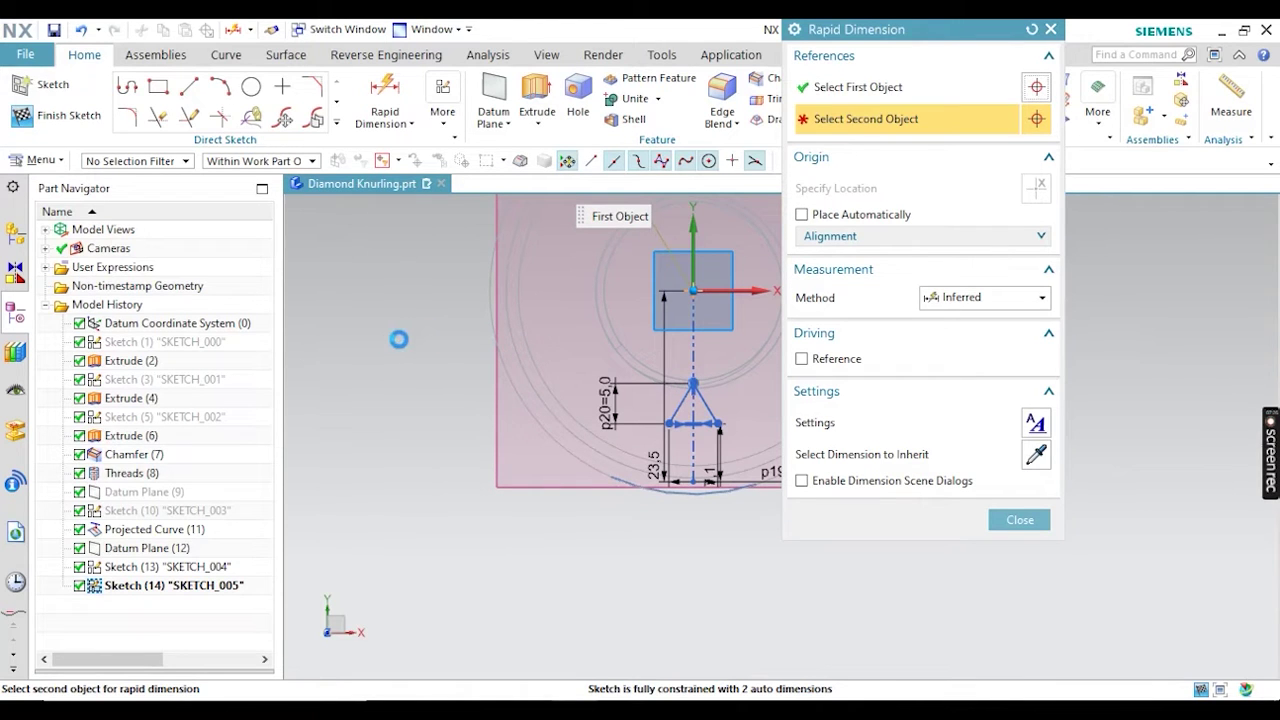
pyautogui.click(693, 384)
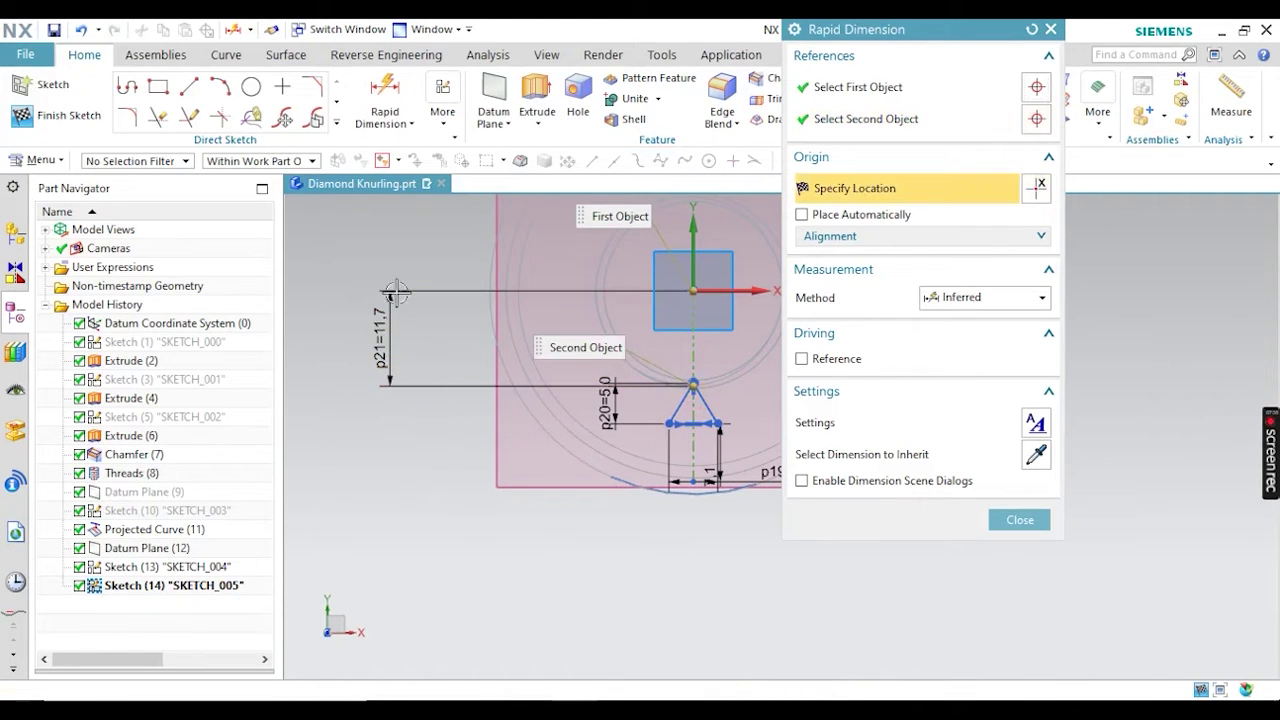
pyautogui.click(366, 345)
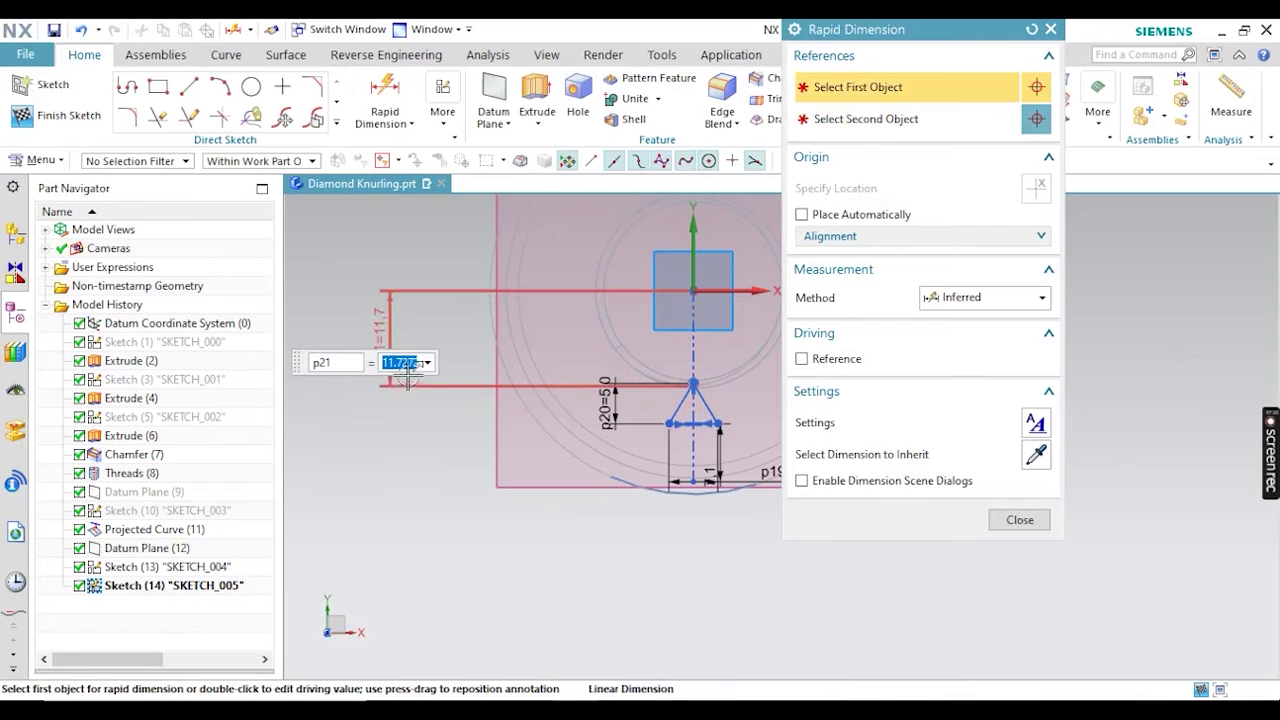
pyautogui.write('15')
pyautogui.press('Return')
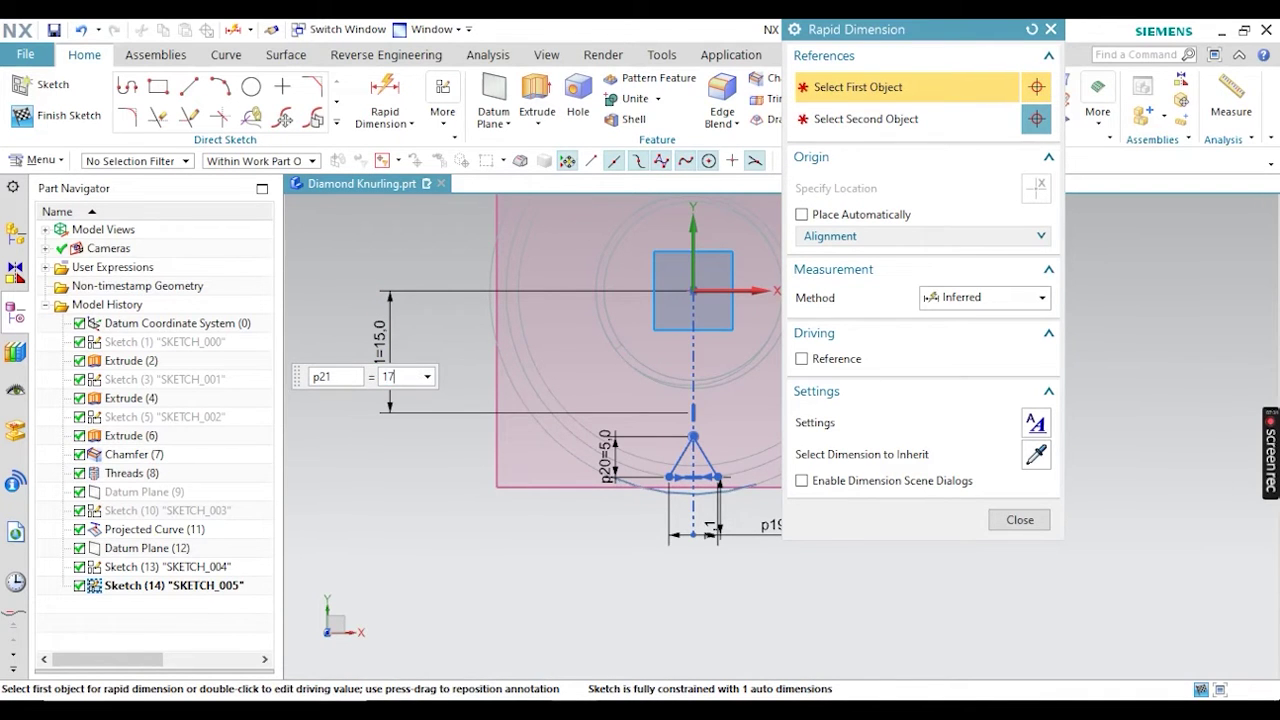
pyautogui.write('17')
pyautogui.press('Return')
pyautogui.keyDown('shift'); pyautogui.moveTo(627, 526); pyautogui.dragTo(546, 497, button='middle'); pyautogui.keyUp('shift')
pyautogui.click(1018, 520)
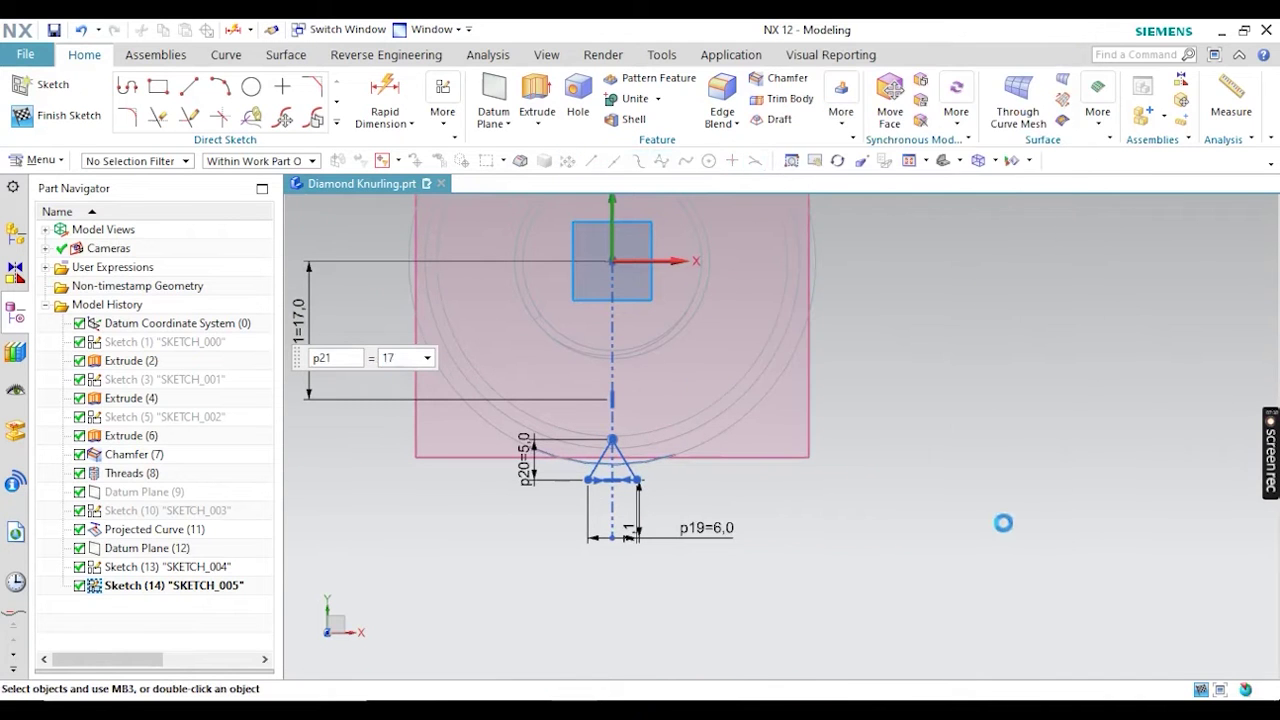
# Finish SKETCH_005 and return the part to Shaded display
pyautogui.click(78, 108)
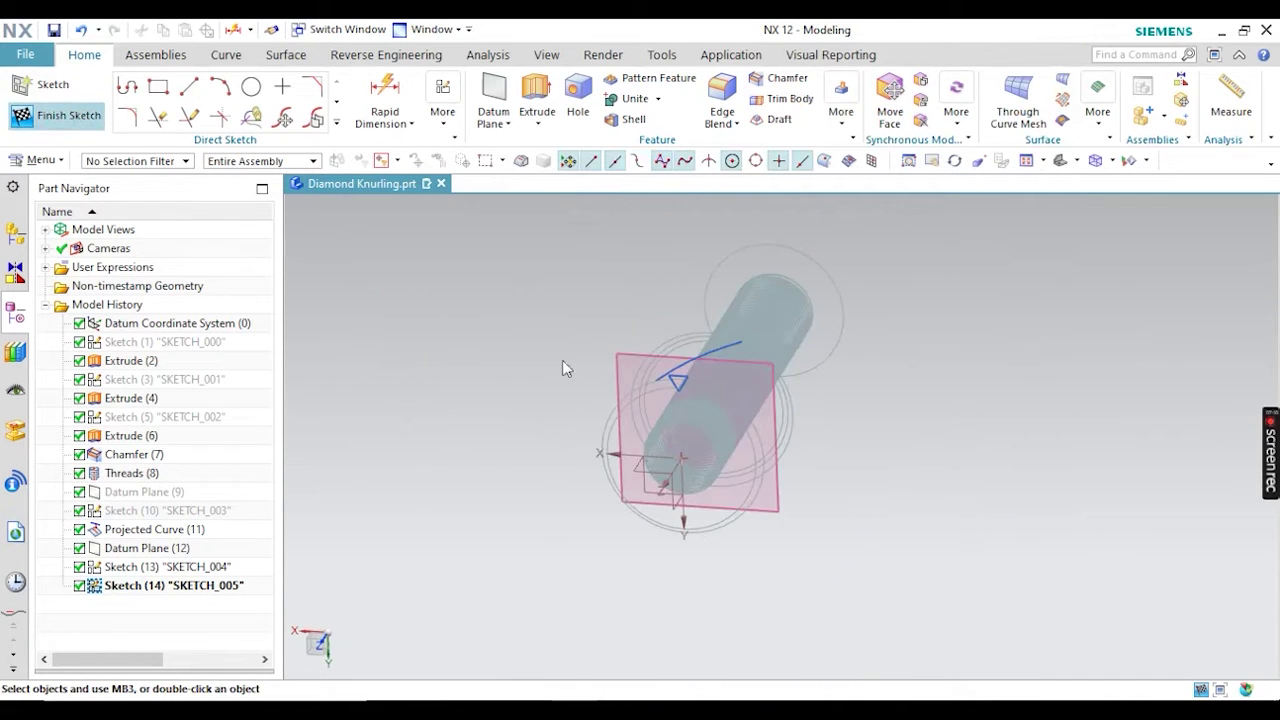
pyautogui.click(1110, 160)
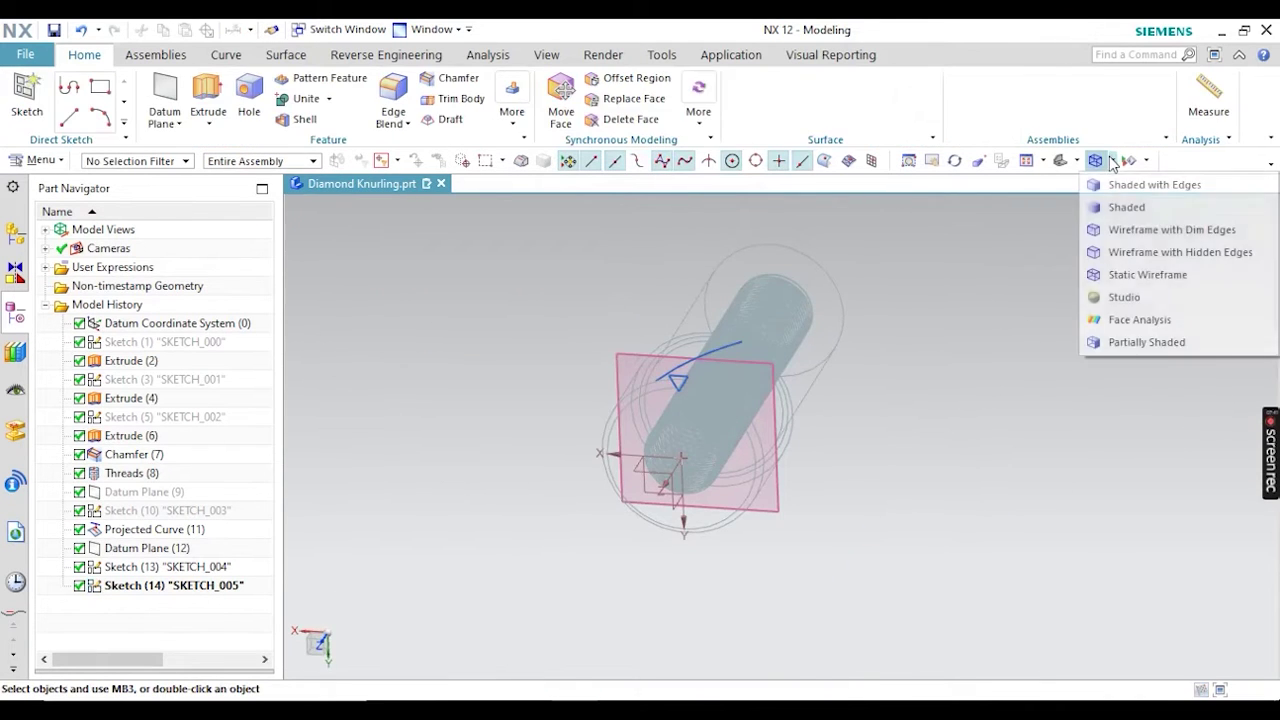
pyautogui.click(1123, 206)
# Select Datum Plane (12) and start a new sketch on it
pyautogui.moveTo(894, 371)
pyautogui.mouseDown(button='middle')
pyautogui.moveTo(543, 388)
pyautogui.moveTo(514, 429)
pyautogui.moveTo(606, 423)
pyautogui.mouseUp(button='middle')
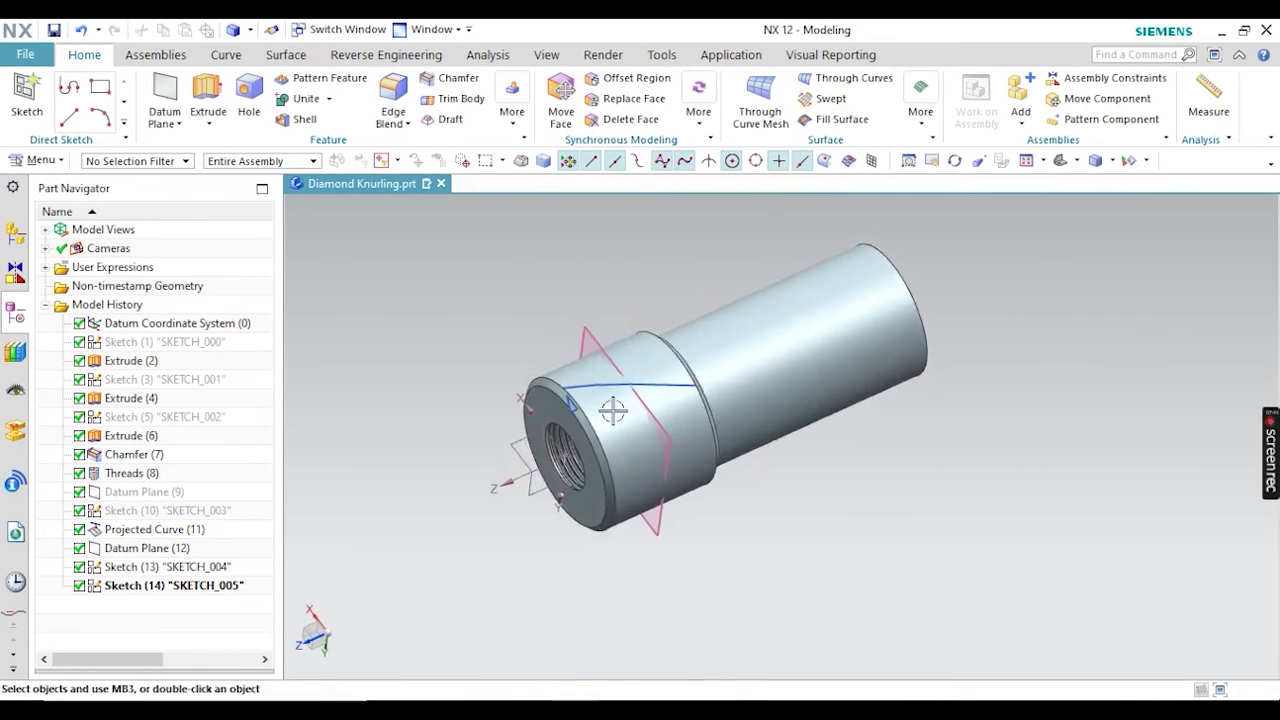
pyautogui.scroll(3, 558, 310)
pyautogui.click(591, 290)
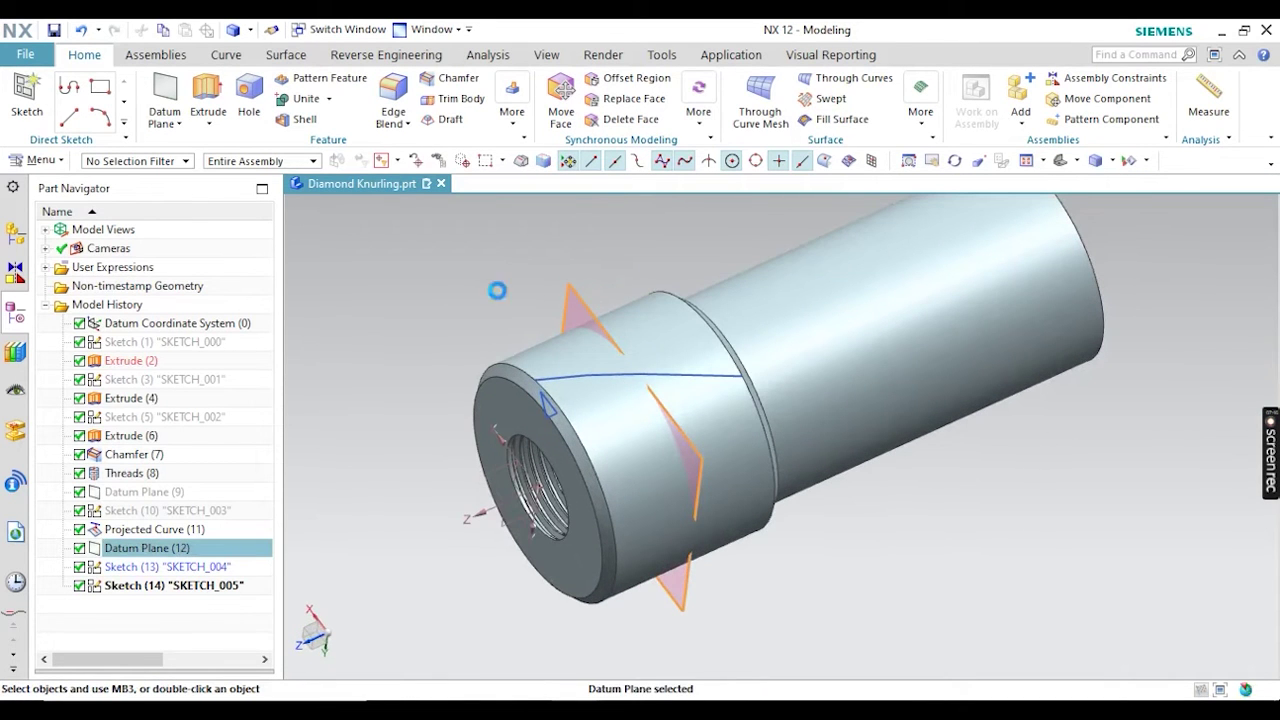
pyautogui.moveTo(536, 254); pyautogui.dragTo(580, 262, button='middle')
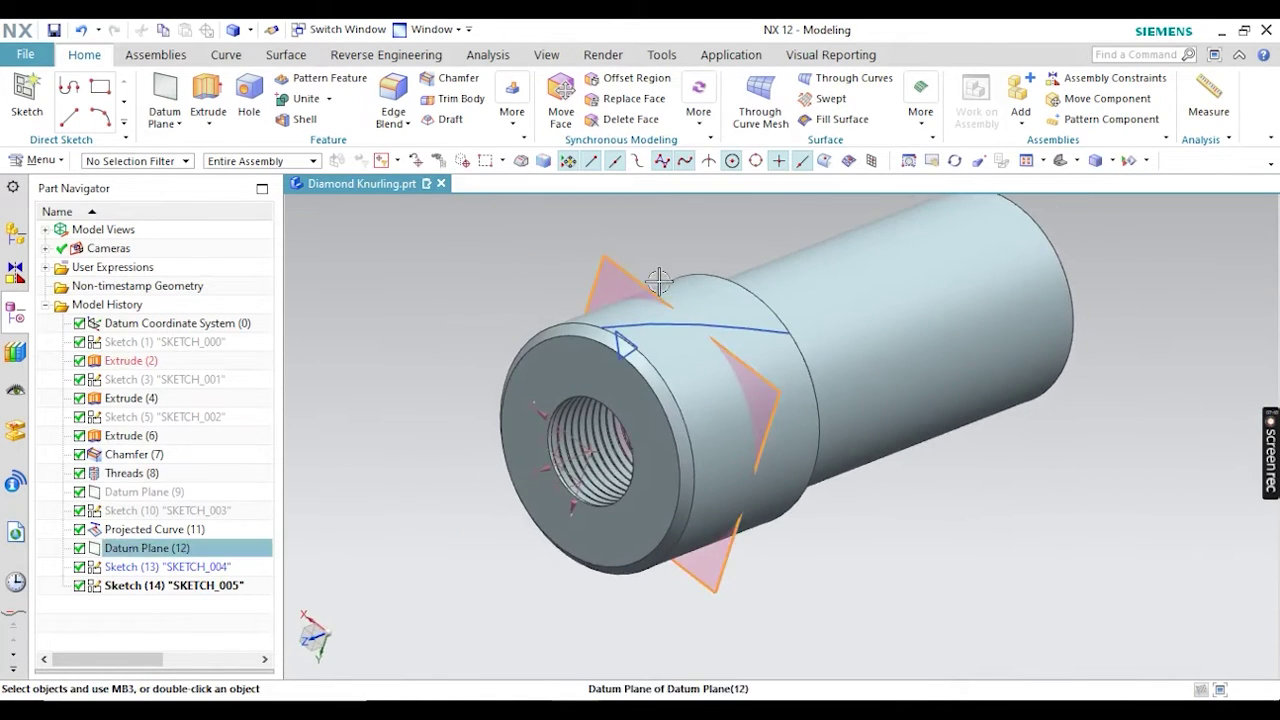
pyautogui.click(640, 272)
pyautogui.click(795, 246)
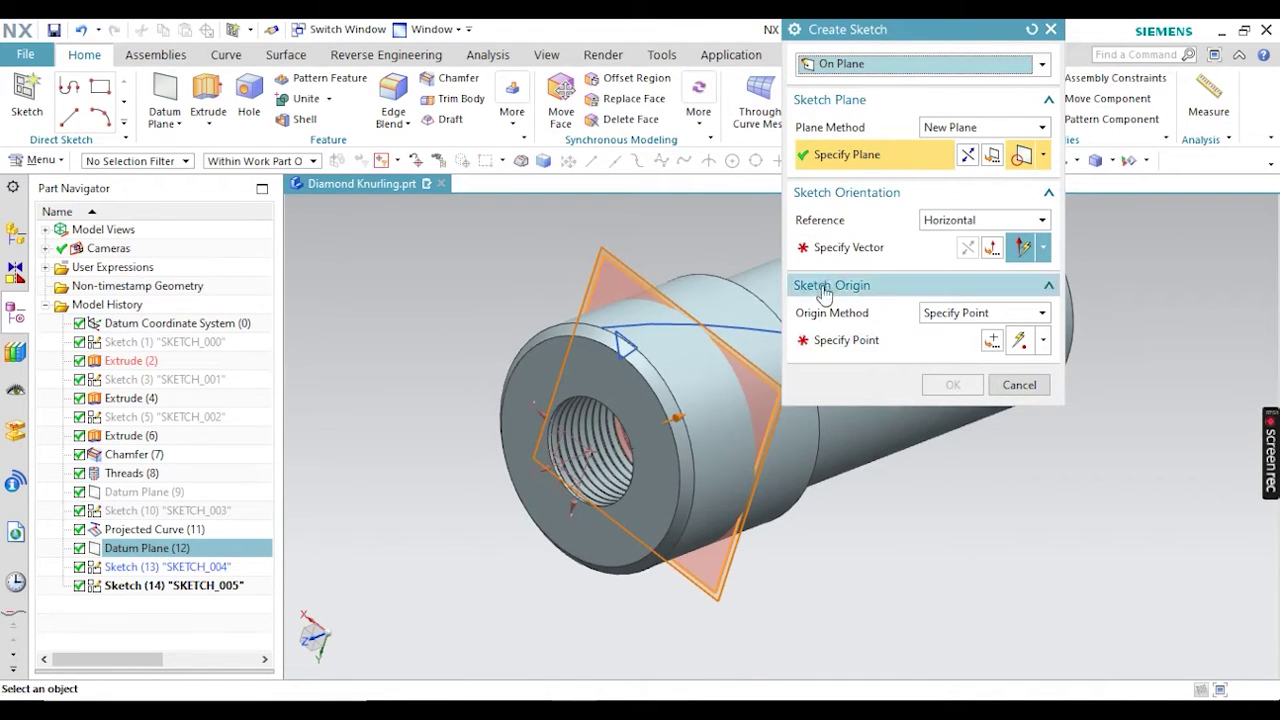
# Redo the sketch creation, placing the new sketch on Datum Plane (12)
pyautogui.click(1005, 385)
pyautogui.moveTo(414, 266)
pyautogui.mouseDown(button='middle')
pyautogui.moveTo(509, 283)
pyautogui.moveTo(395, 276)
pyautogui.mouseUp(button='middle')
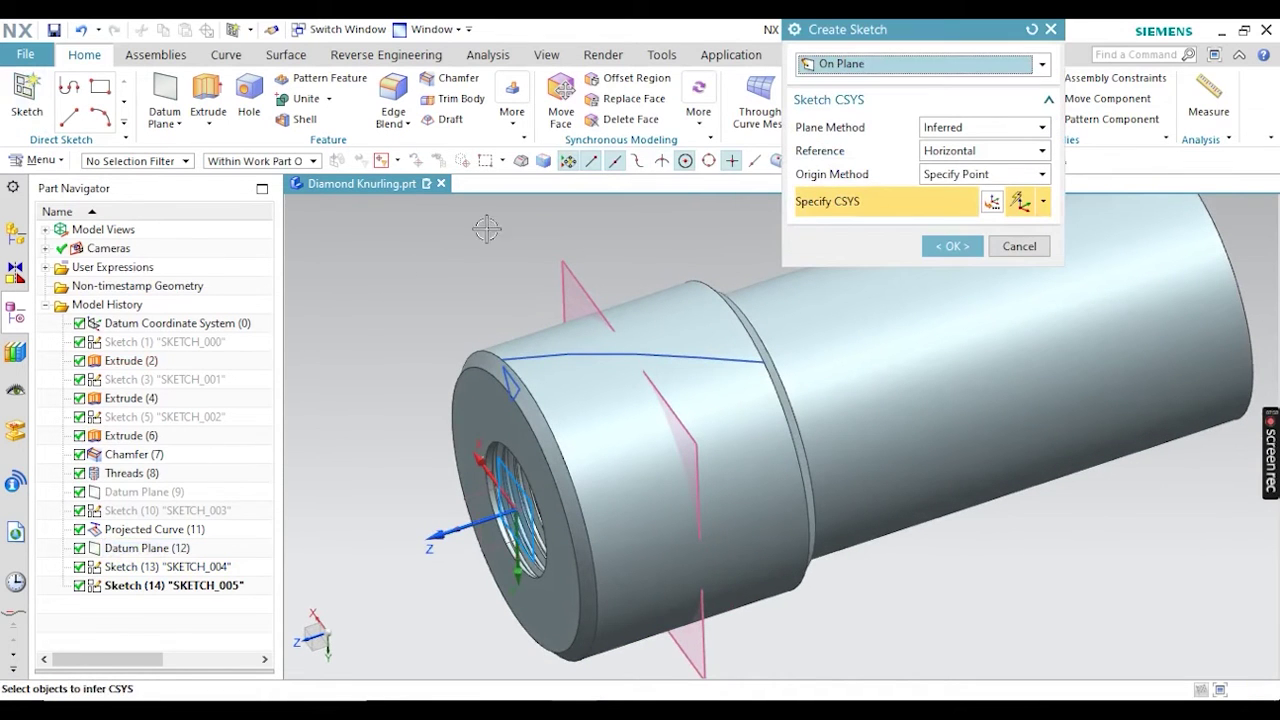
pyautogui.click(574, 268)
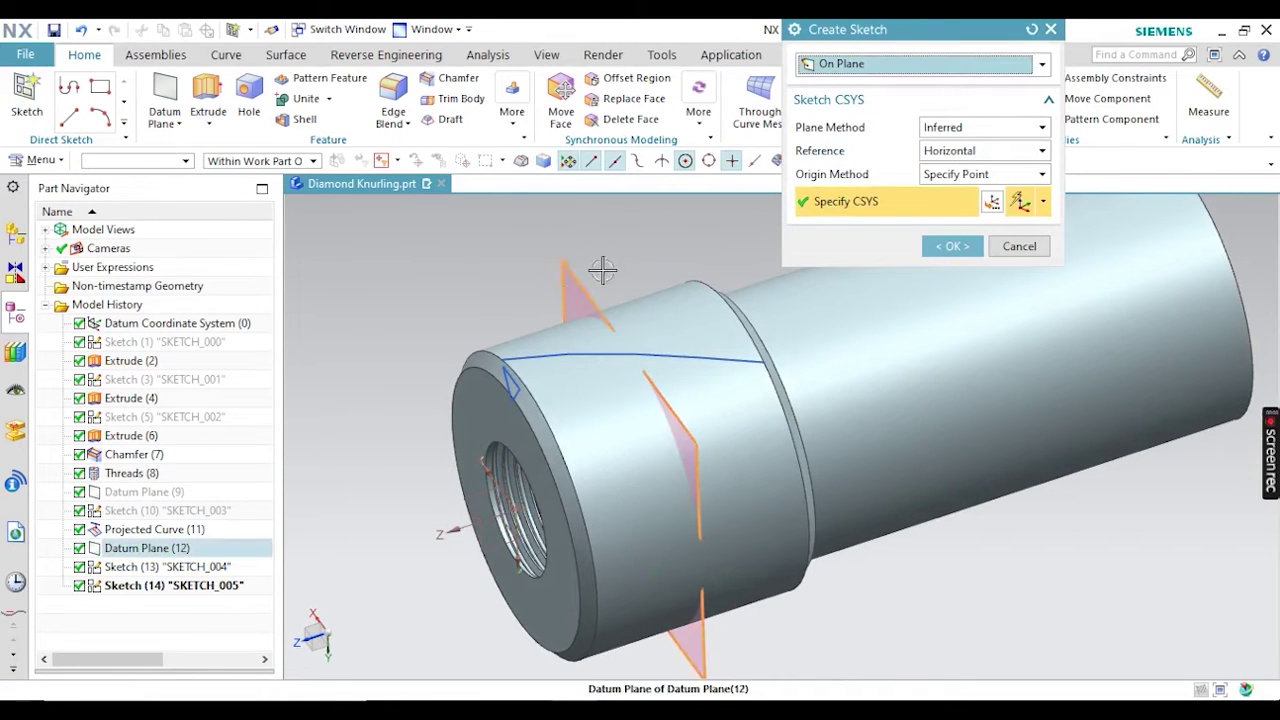
pyautogui.click(574, 268)
pyautogui.moveTo(574, 268); pyautogui.dragTo(851, 414, button='middle')
pyautogui.middleClick(851, 414)
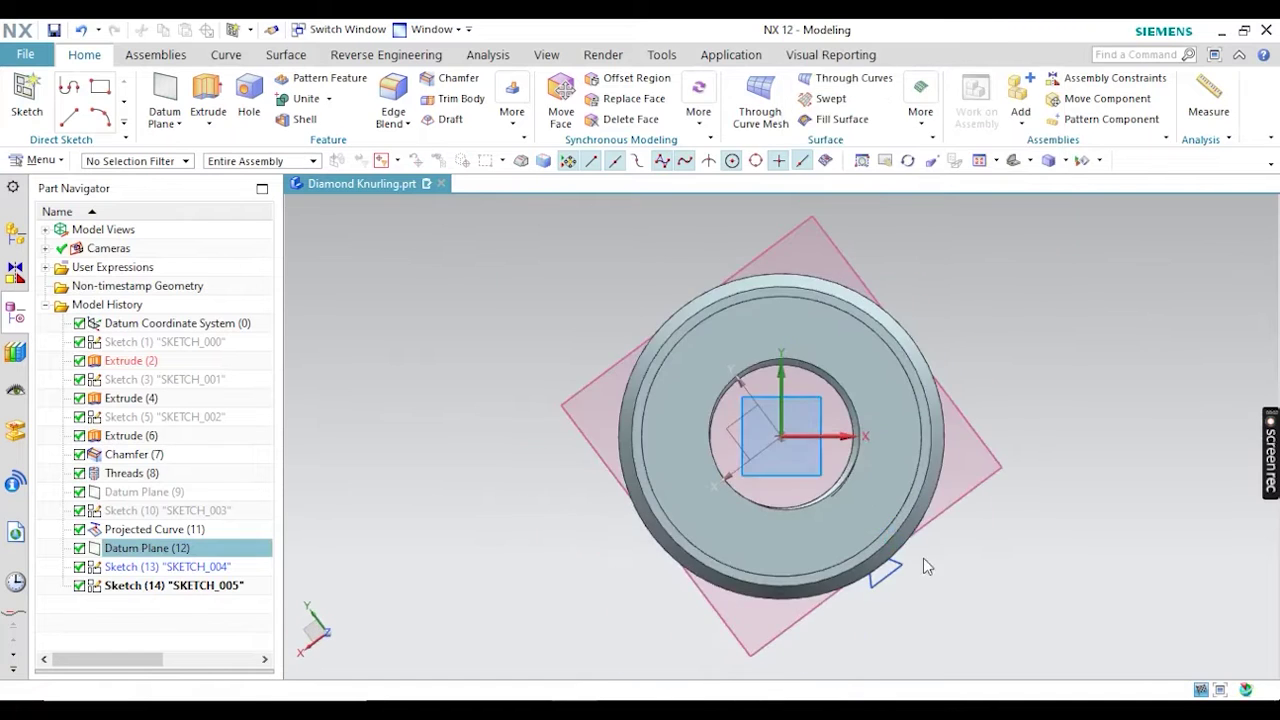
pyautogui.scroll(3, 717, 297)
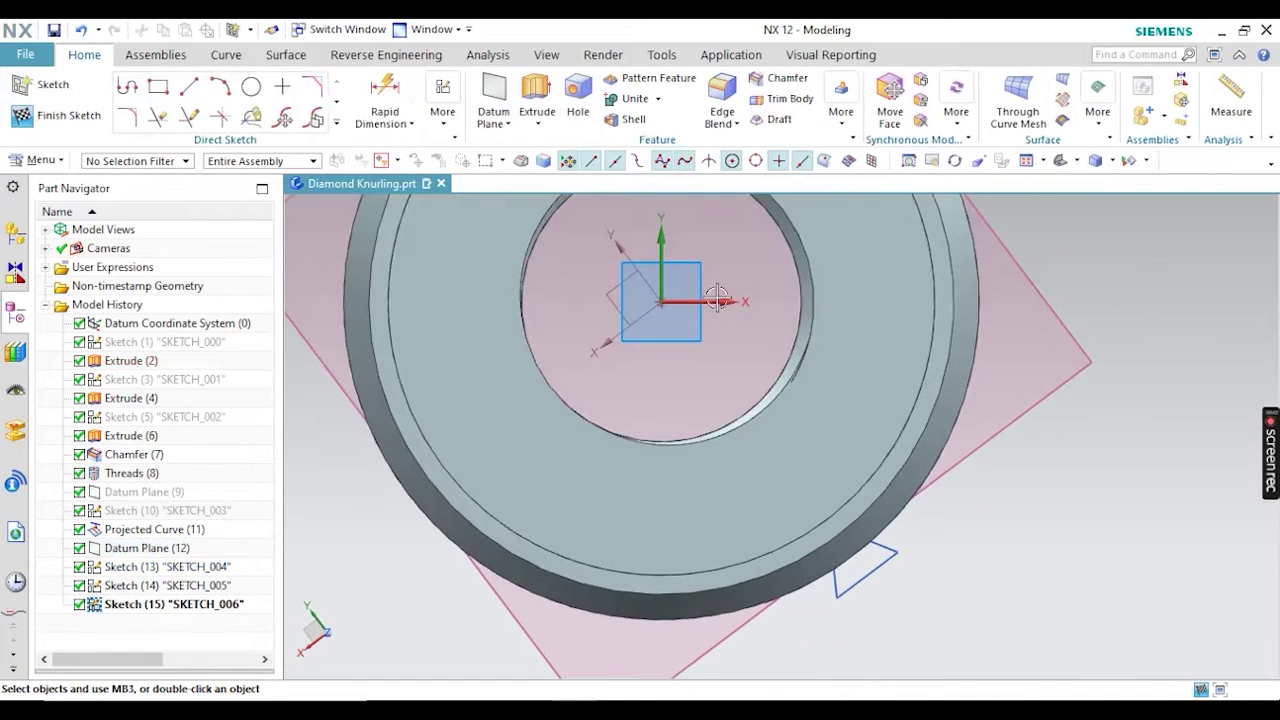
# Project the triangle's three edges into the sketch and finish SKETCH_006
pyautogui.click(338, 121)
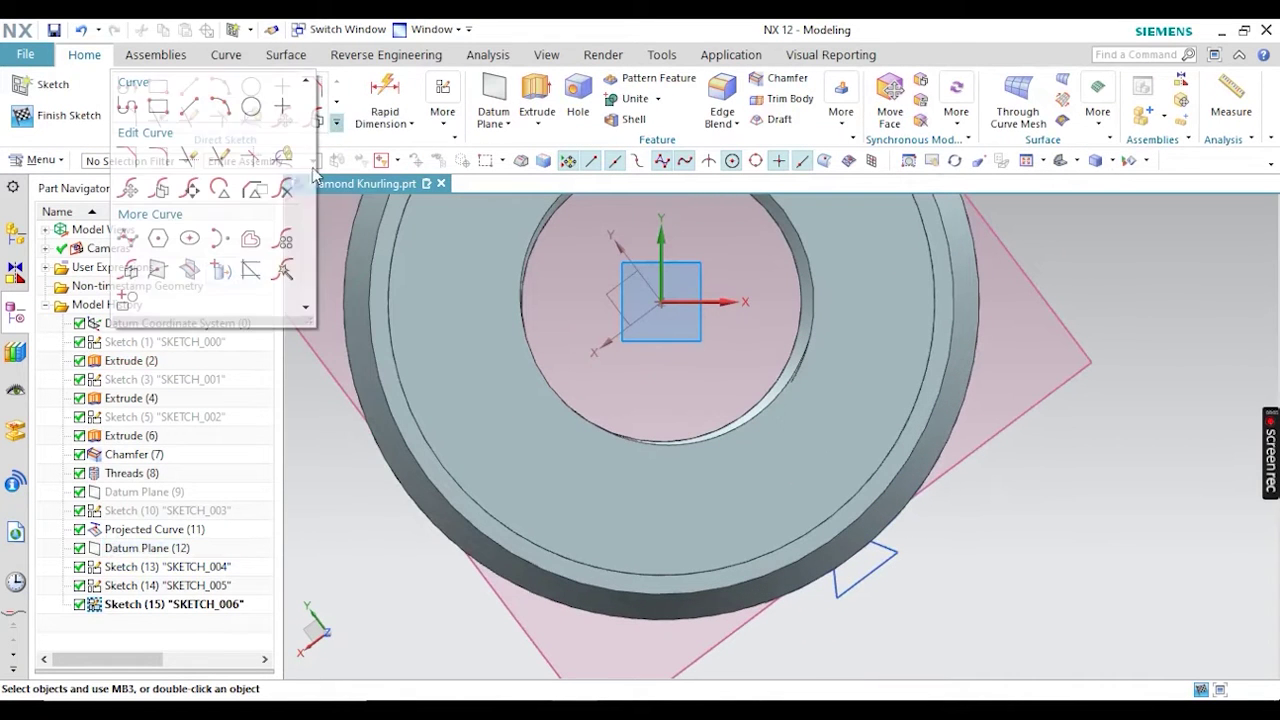
pyautogui.click(219, 273)
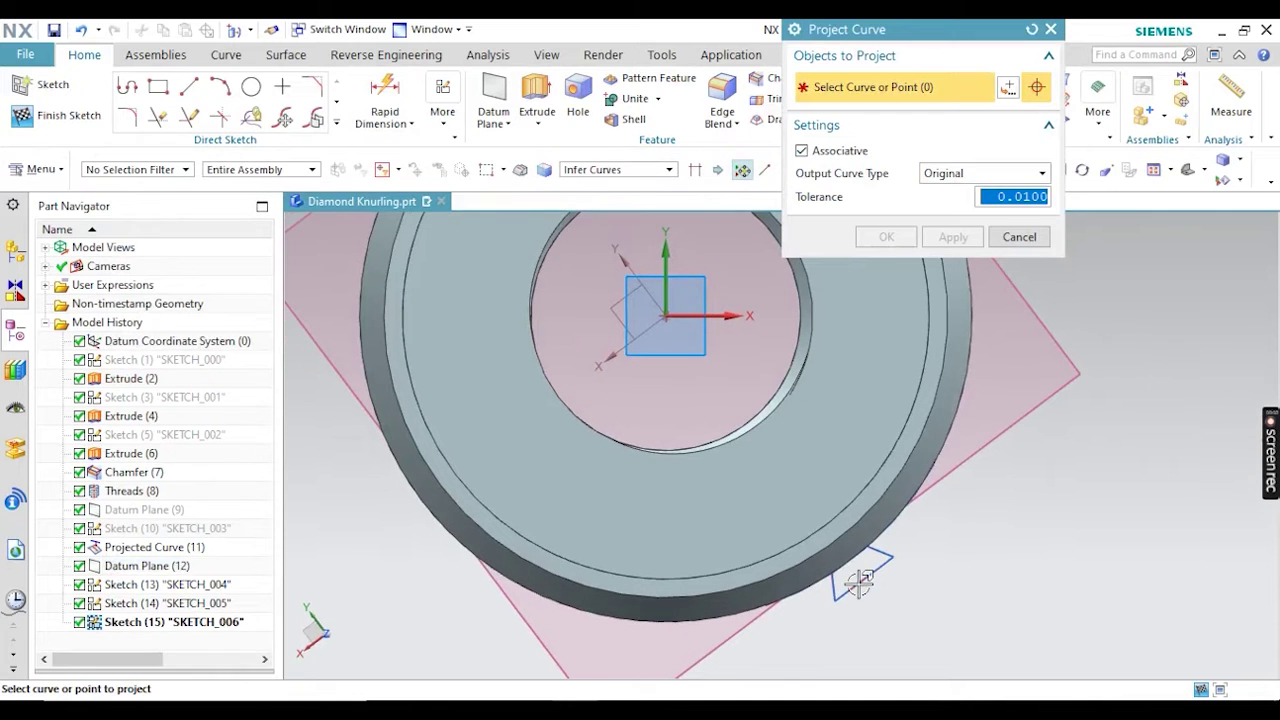
pyautogui.click(851, 572)
pyautogui.click(901, 242)
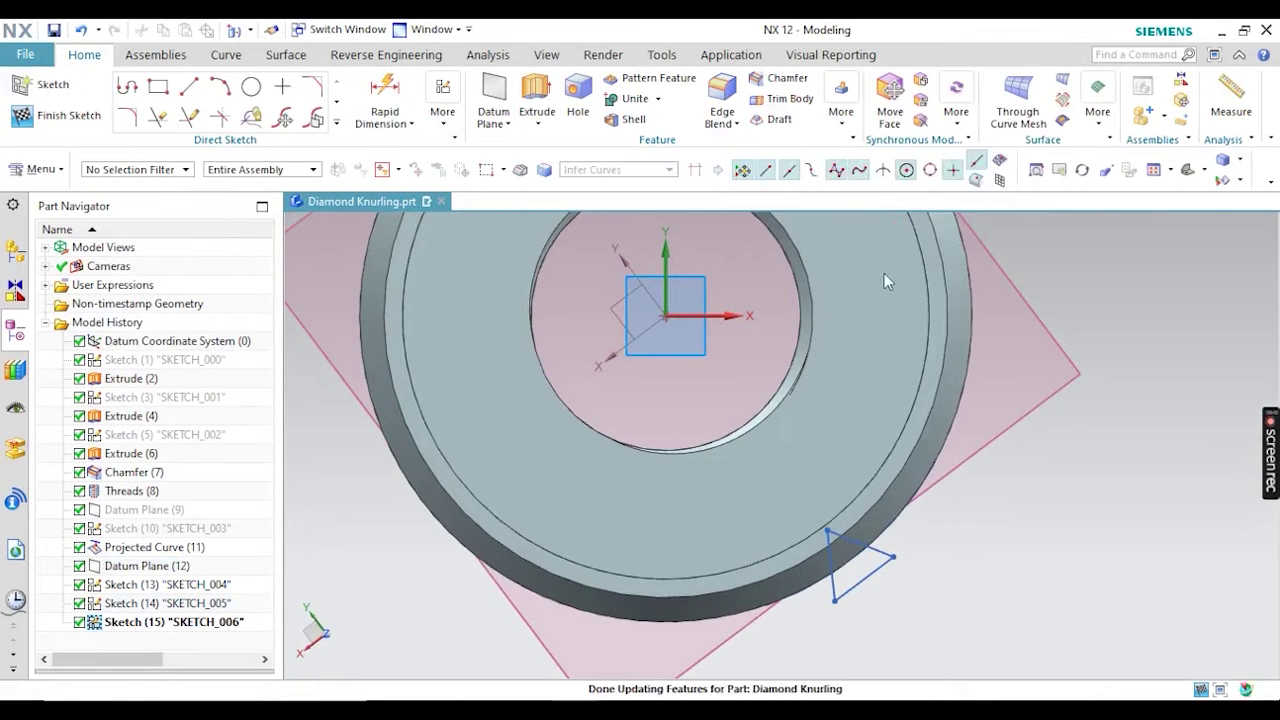
pyautogui.click(60, 115)
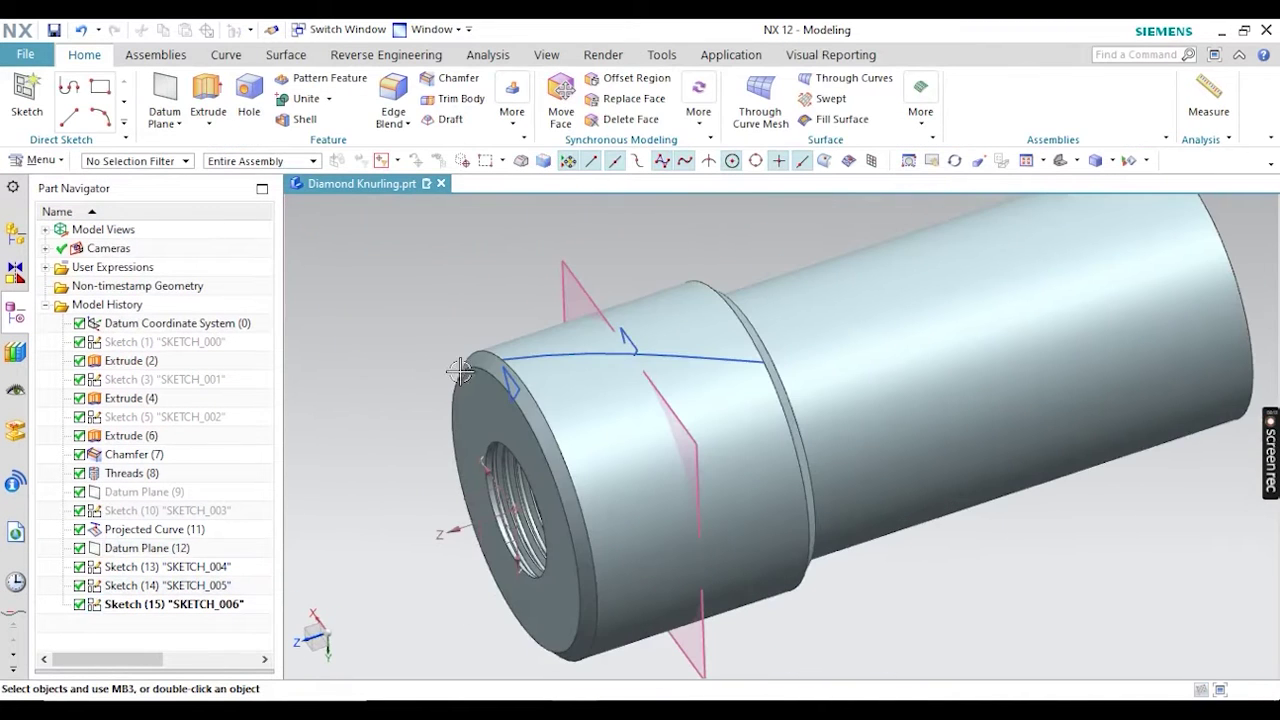
# Hide SKETCH_005 and Datum Plane (12), leaving the shaft and helix curve visible
pyautogui.click(508, 382)
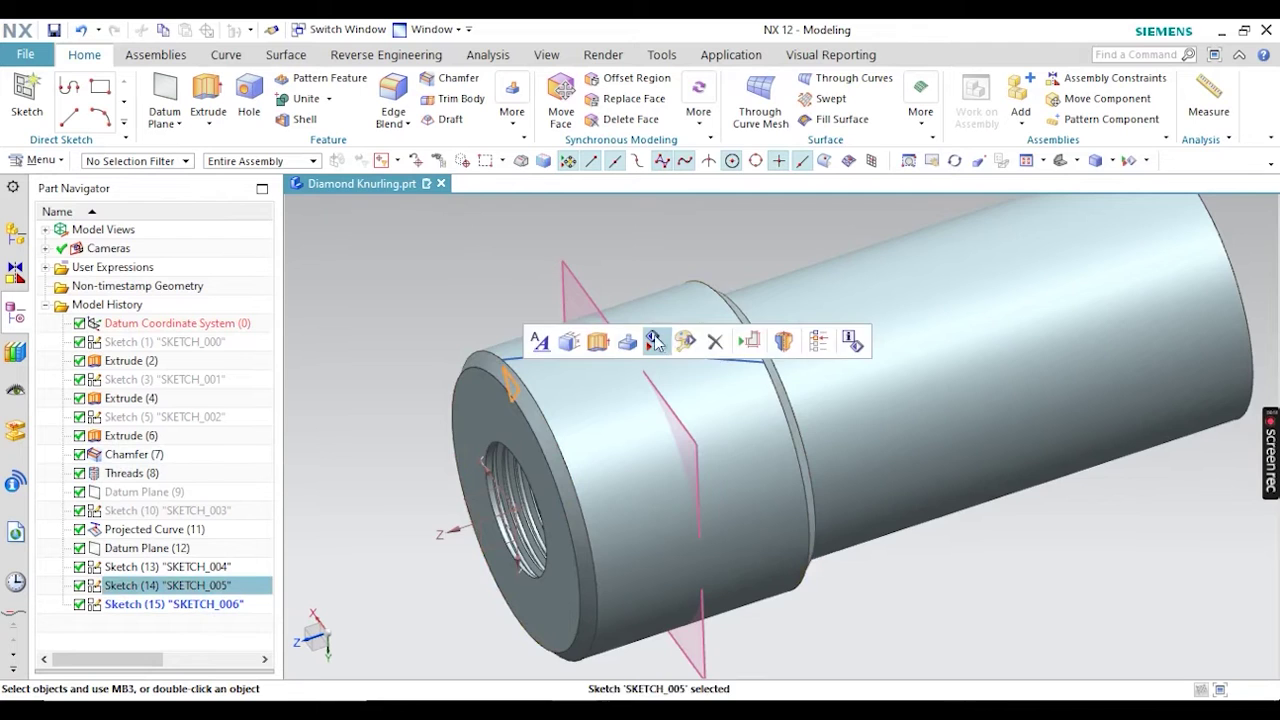
pyautogui.click(480, 237)
pyautogui.scroll(3, 508, 275)
pyautogui.click(560, 275)
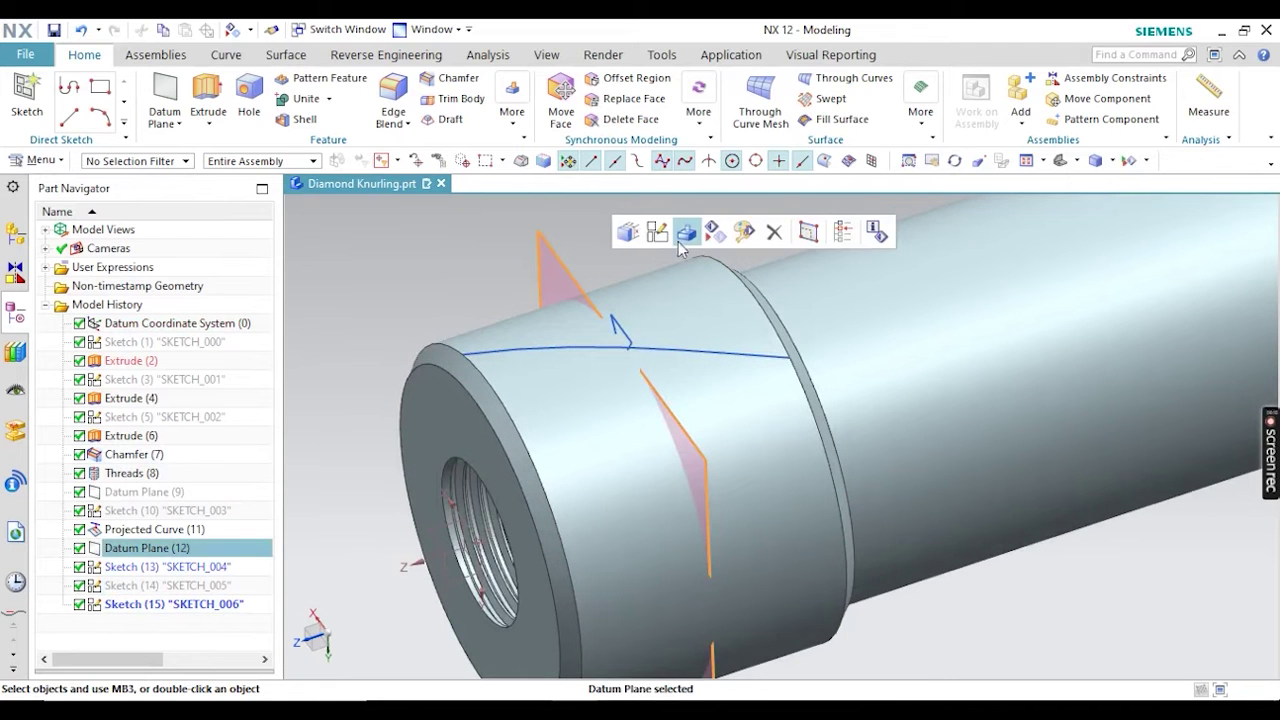
pyautogui.click(709, 233)
pyautogui.scroll(-3, 520, 285)
pyautogui.moveTo(540, 338); pyautogui.dragTo(397, 356, button='middle')
pyautogui.rightClick(120, 323)
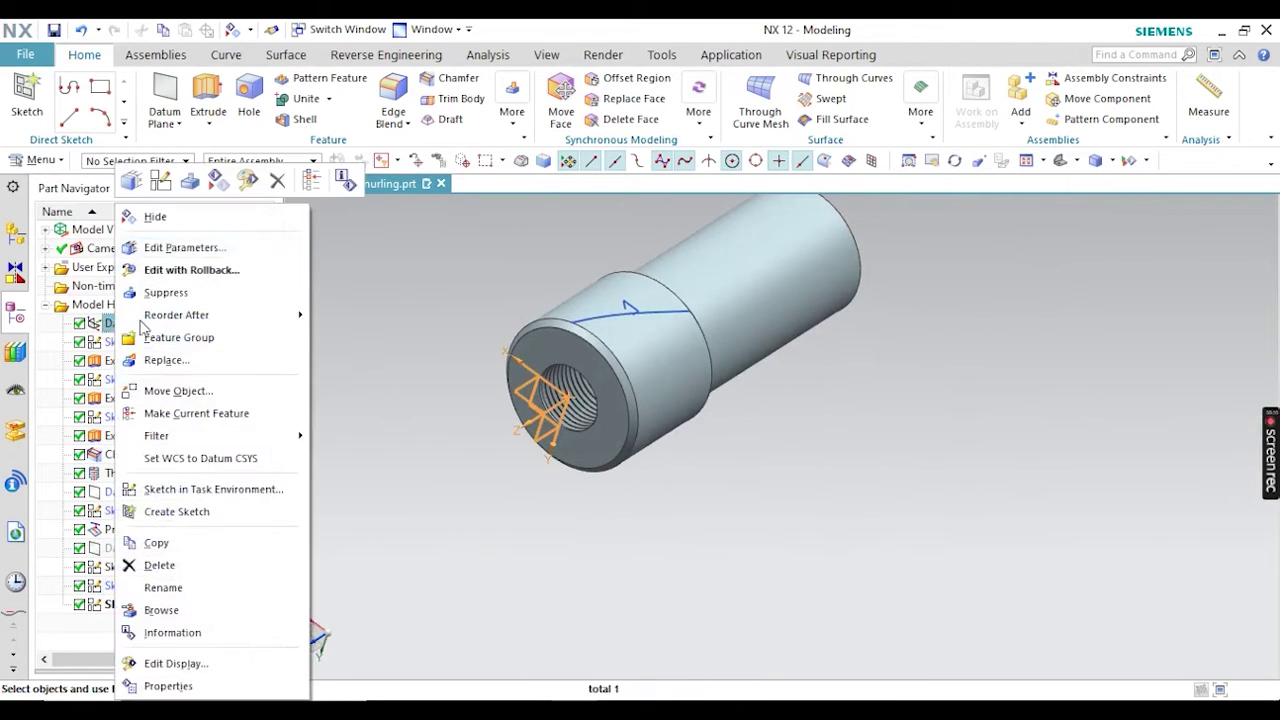
pyautogui.press('Escape')
pyautogui.scroll(2, 454, 337)
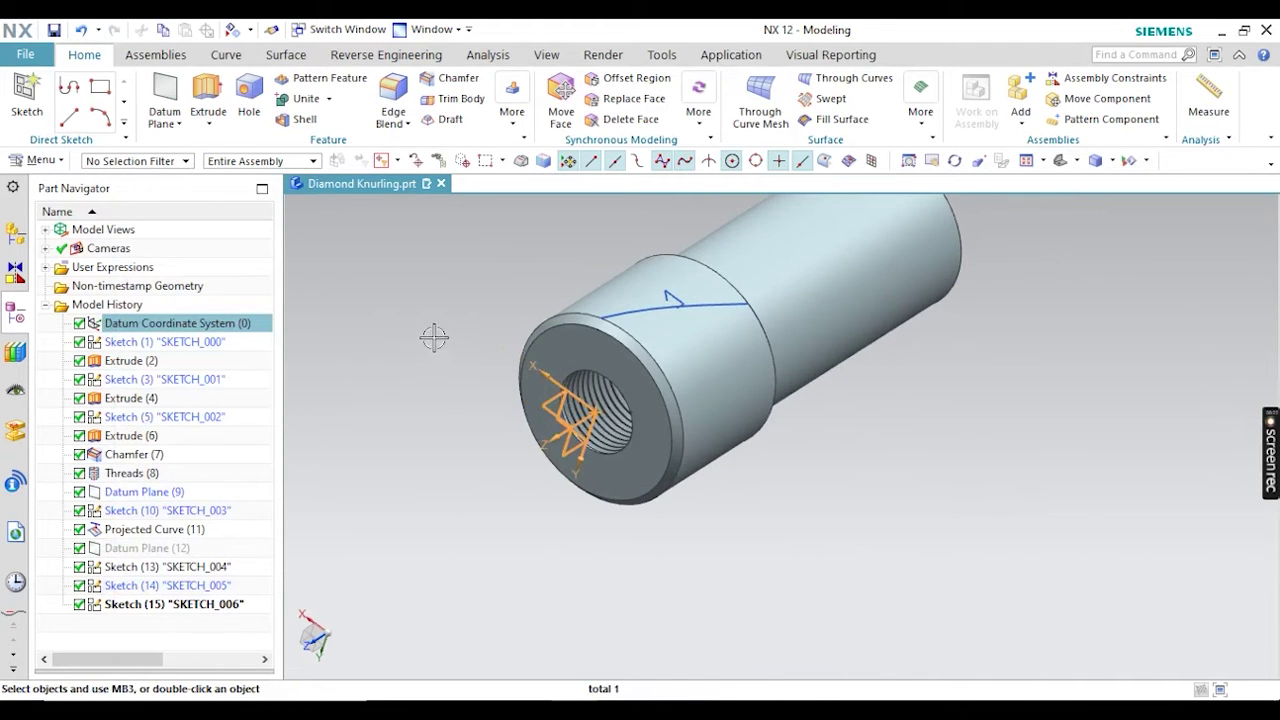
pyautogui.press('Escape')
pyautogui.scroll(3, 540, 330)
pyautogui.scroll(-2, 561, 302)
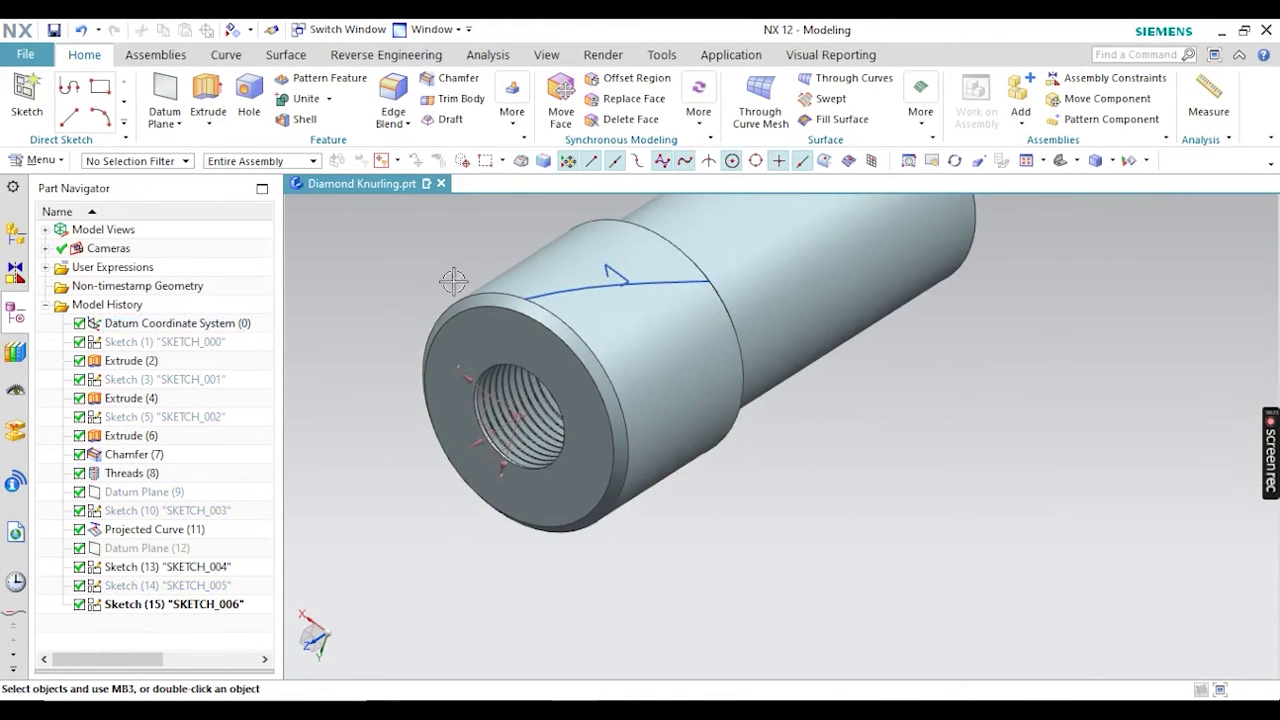
# Sweep the SKETCH_006 triangle along Projected Curve (11) to create Swept (16)
pyautogui.click(512, 100)
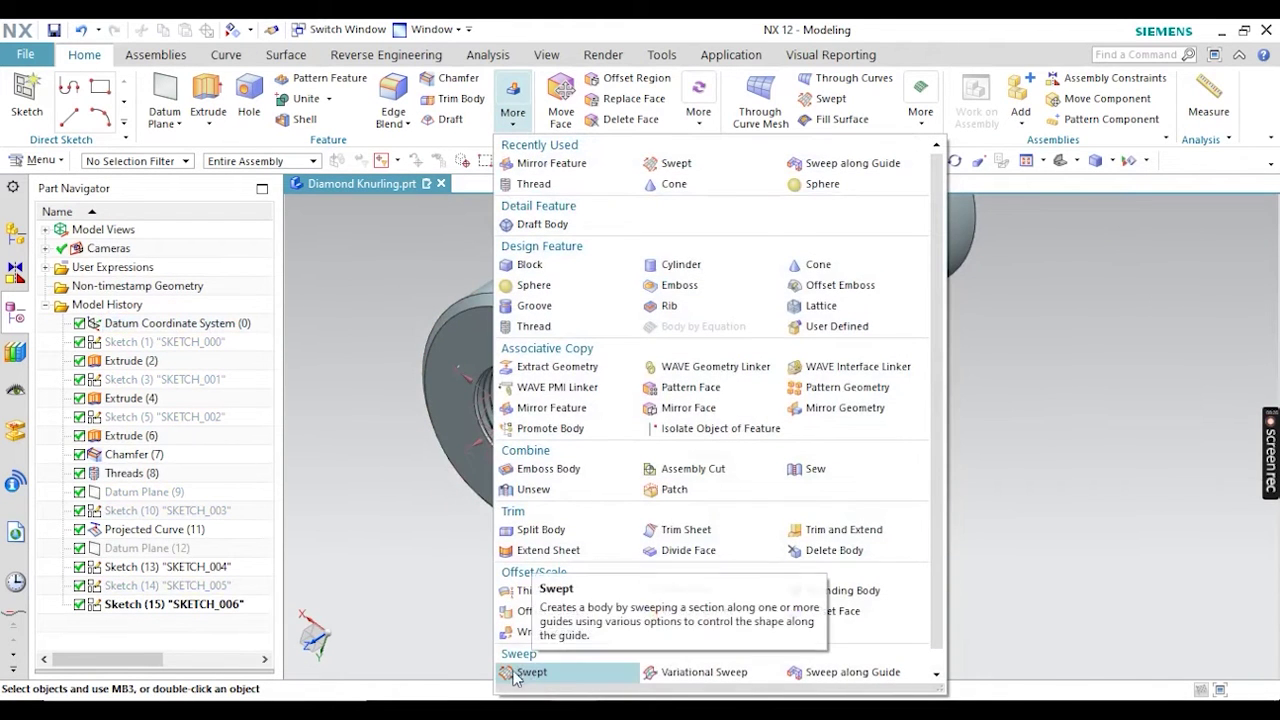
pyautogui.click(525, 671)
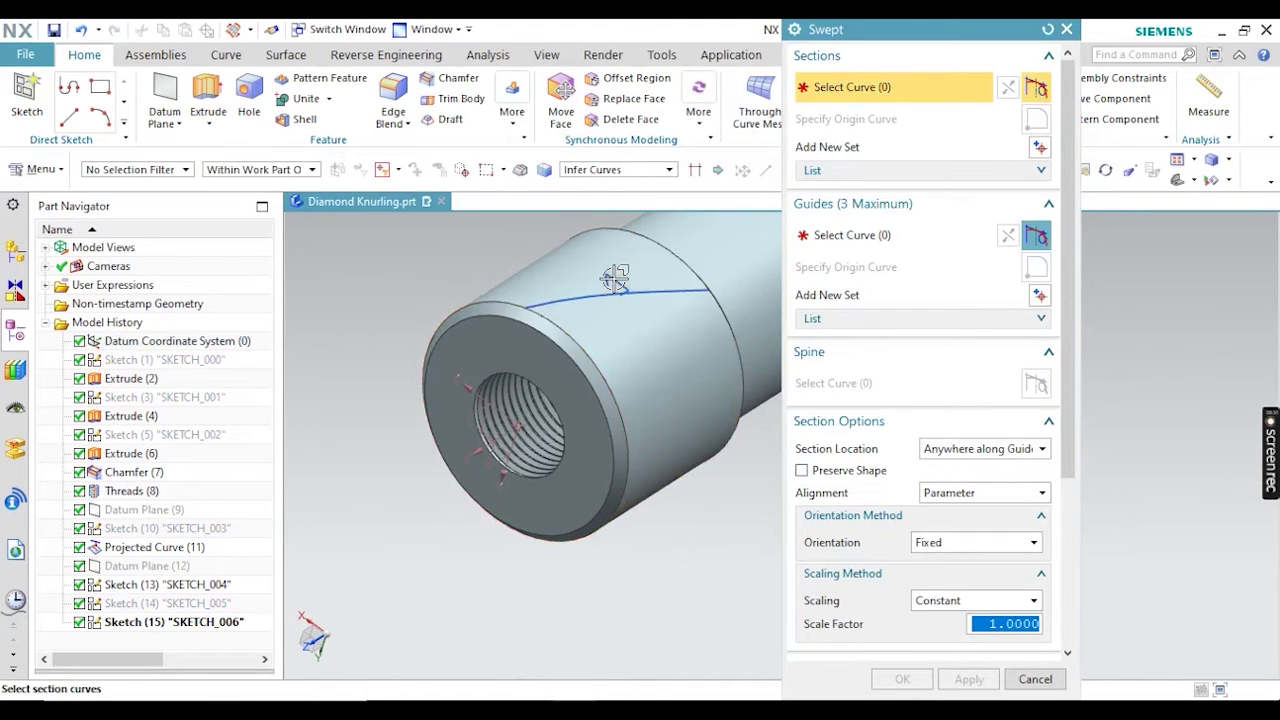
pyautogui.click(614, 289)
pyautogui.middleClick(783, 289)
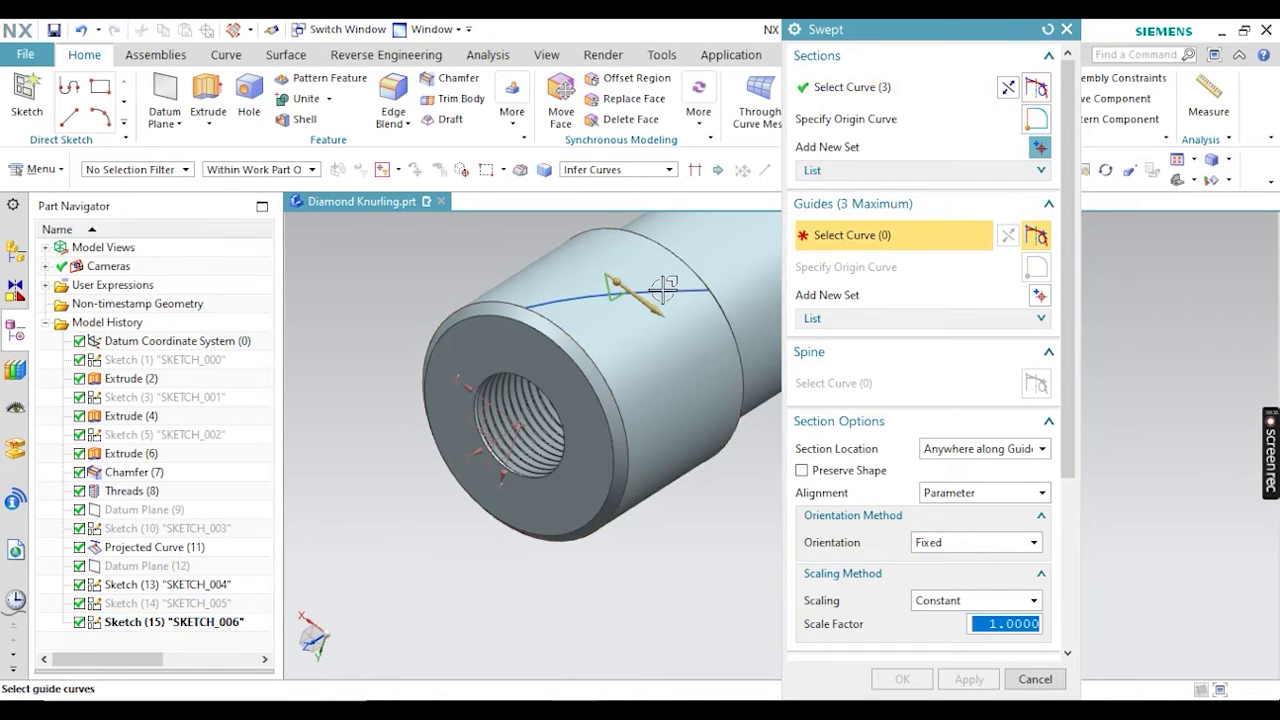
pyautogui.click(560, 298)
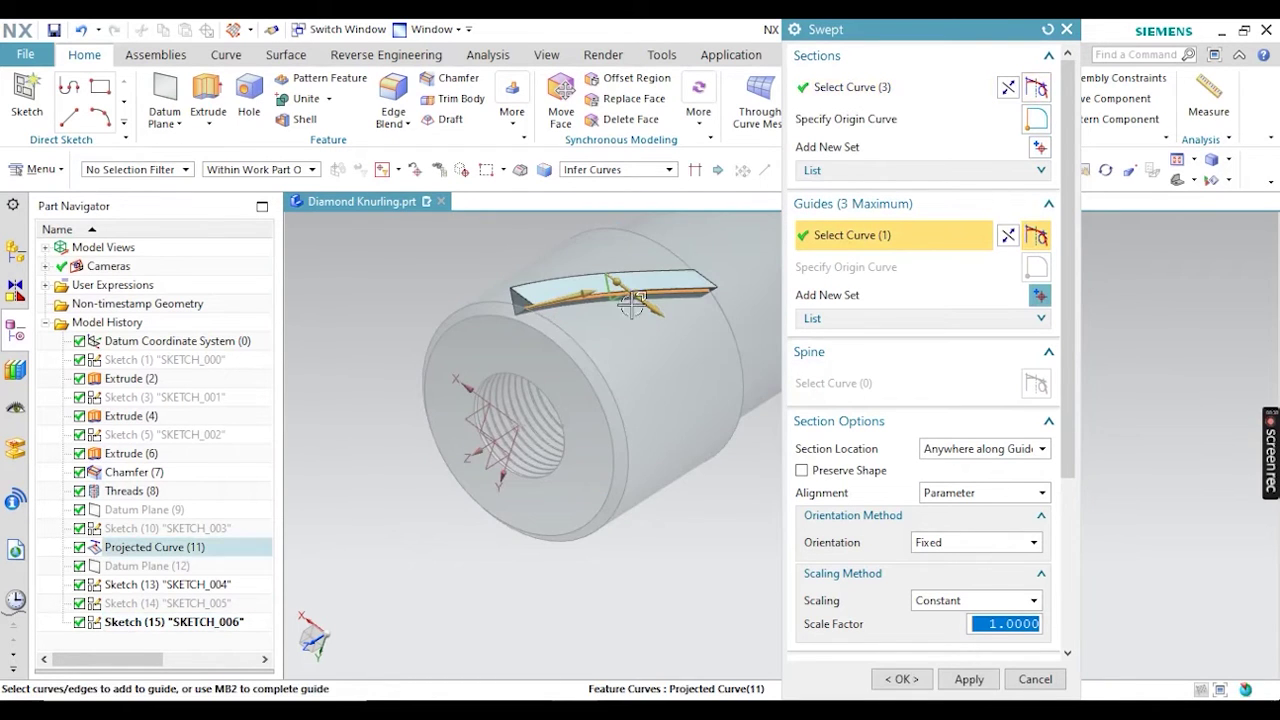
pyautogui.scroll(6, 451, 305)
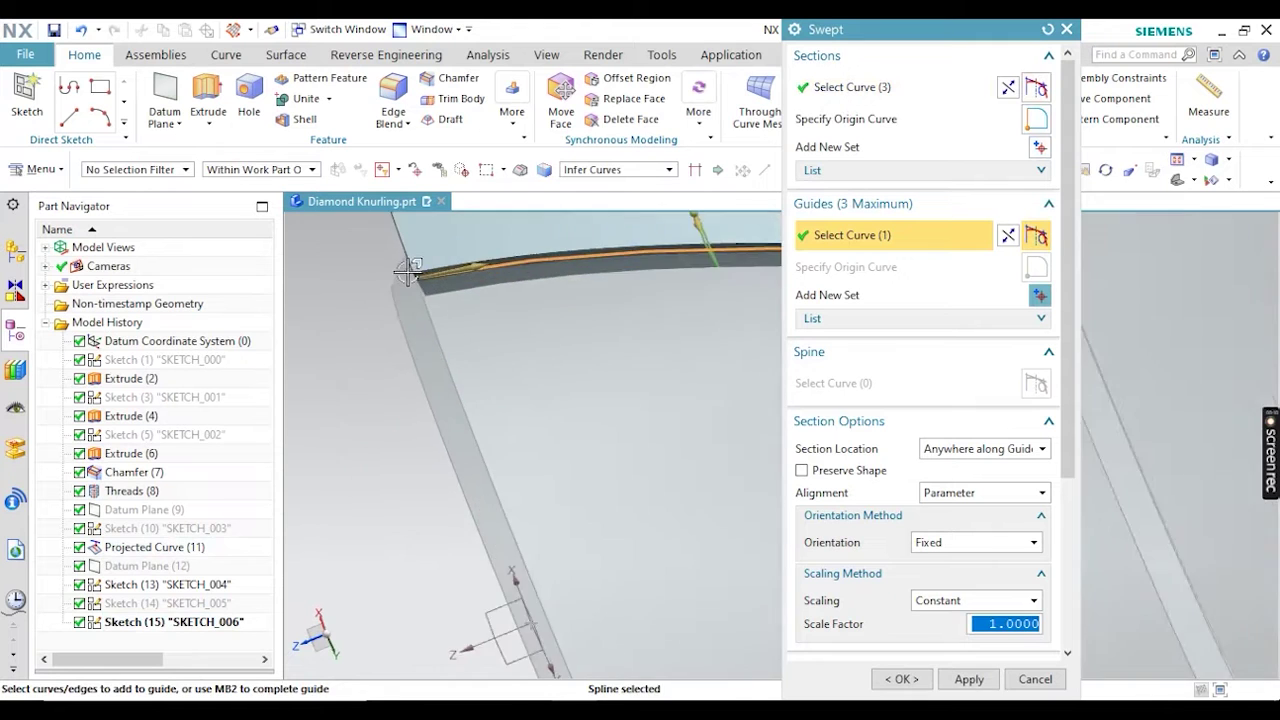
pyautogui.scroll(-5, 392, 340)
pyautogui.moveTo(357, 288); pyautogui.dragTo(790, 450, button='middle')
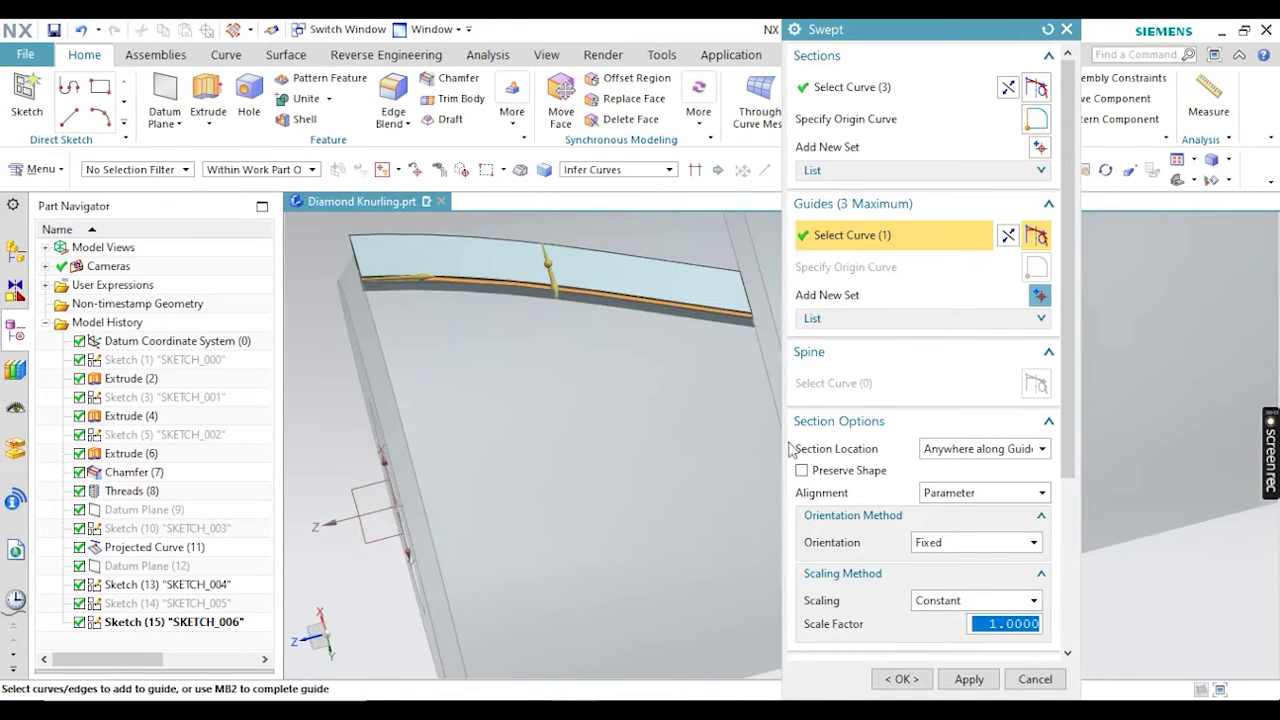
pyautogui.click(897, 680)
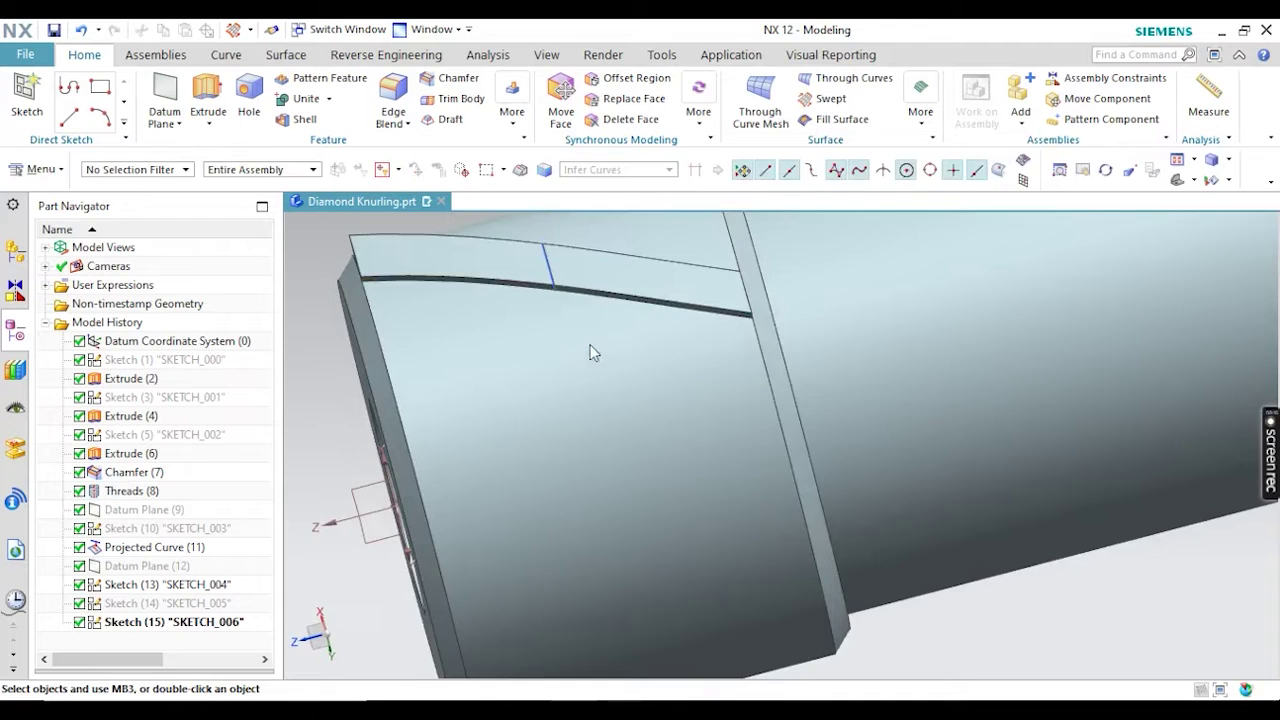
# Orbit around the swept tooth at the threaded end and highlight Sketches (15) and (13)
pyautogui.scroll(-5, 580, 350)
pyautogui.moveTo(543, 339); pyautogui.dragTo(341, 369, button='middle')
pyautogui.scroll(3, 466, 303)
pyautogui.scroll(-1, 482, 312)
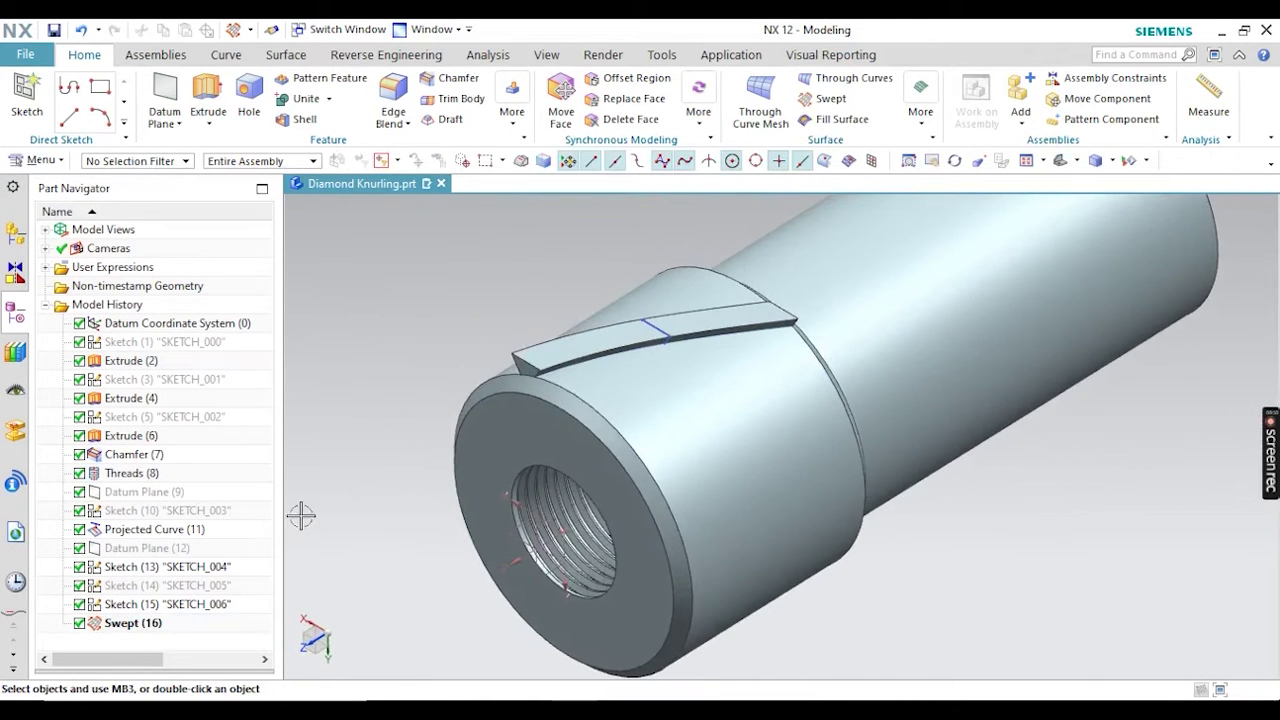
pyautogui.scroll(6, 600, 306)
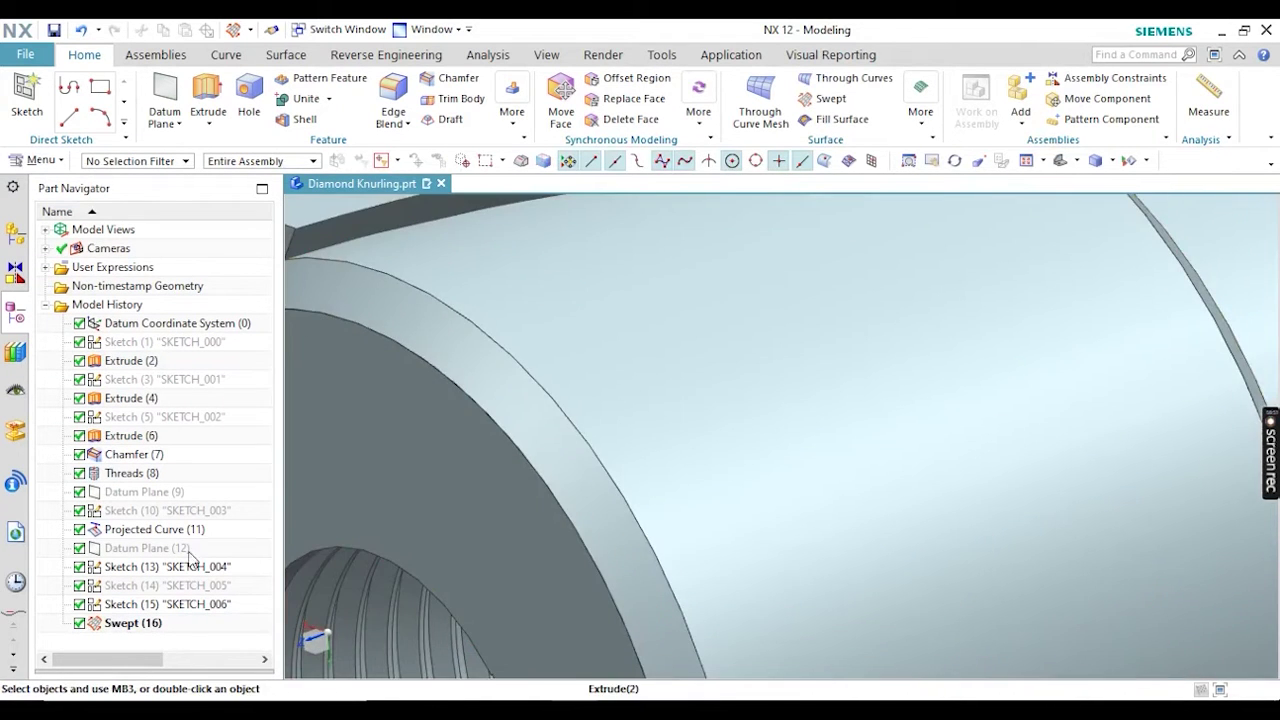
pyautogui.click(143, 603)
pyautogui.scroll(-4, 463, 452)
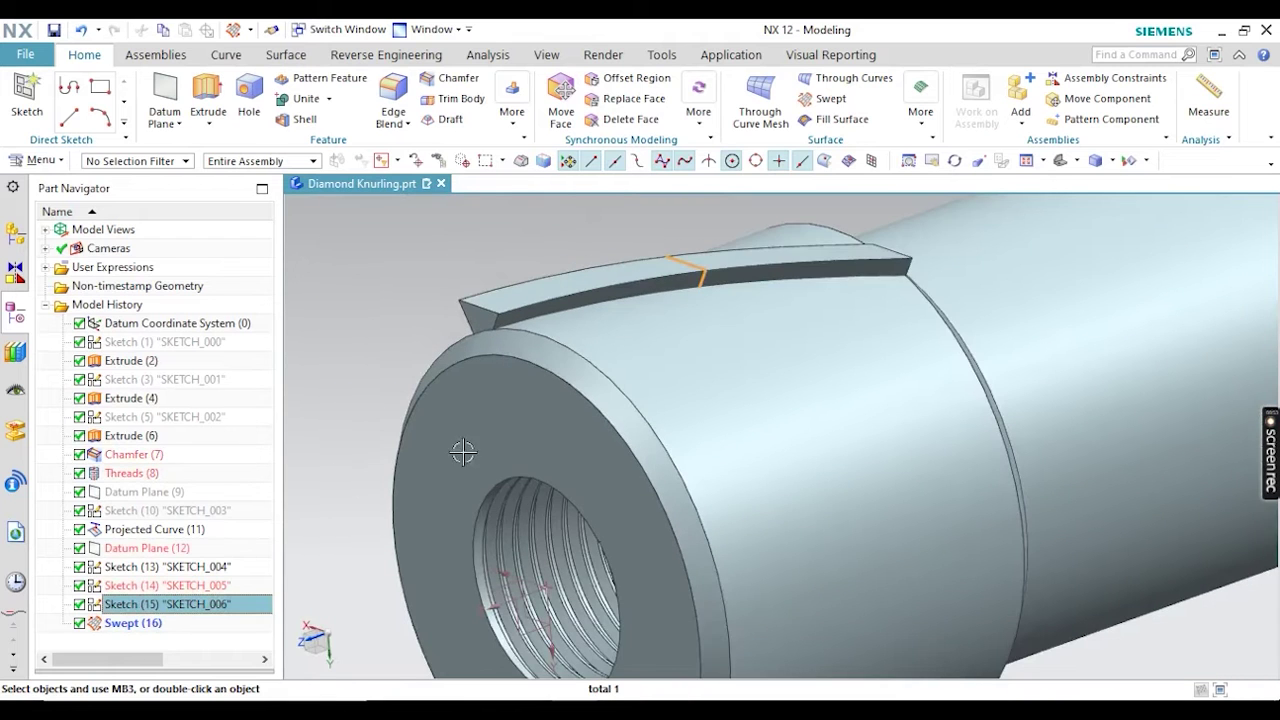
pyautogui.click(120, 568)
# Review Sketches (14), (13) and (10), then reopen Sketch (10) SKETCH_003 for editing
pyautogui.moveTo(359, 491)
pyautogui.mouseDown(button='middle')
pyautogui.moveTo(491, 400)
pyautogui.moveTo(409, 473)
pyautogui.mouseUp(button='middle')
pyautogui.click(143, 586)
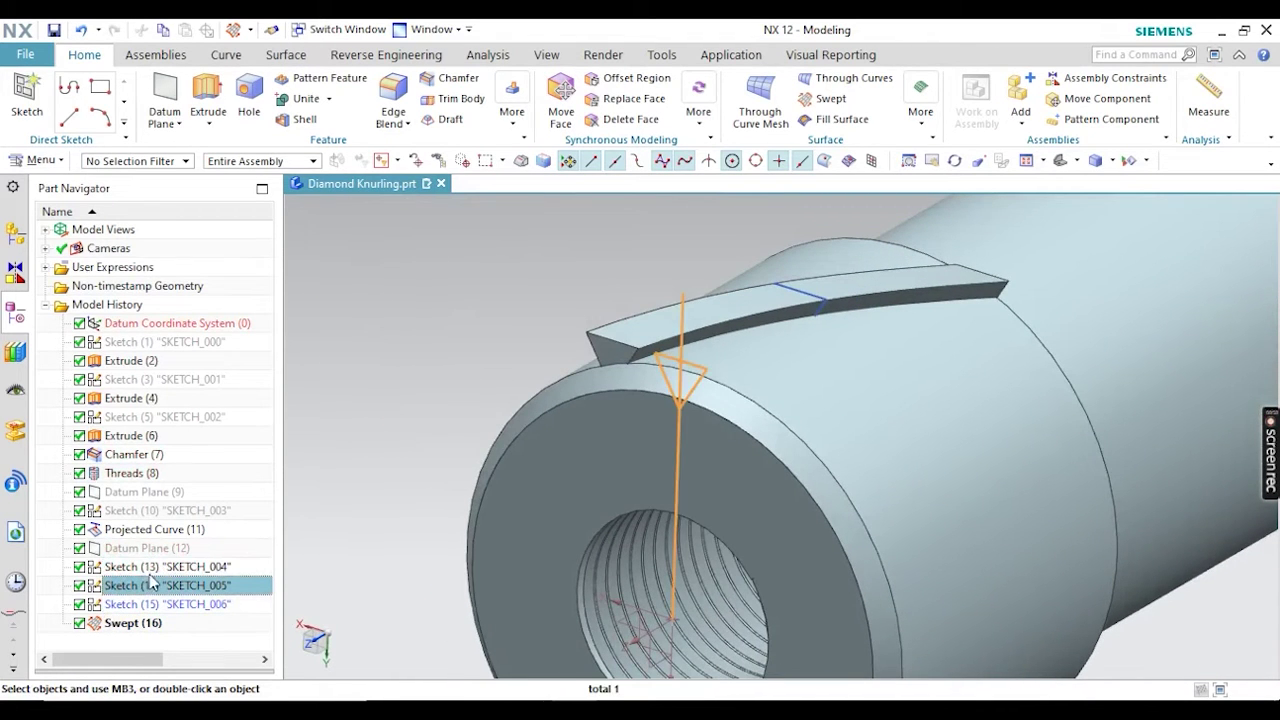
pyautogui.click(139, 568)
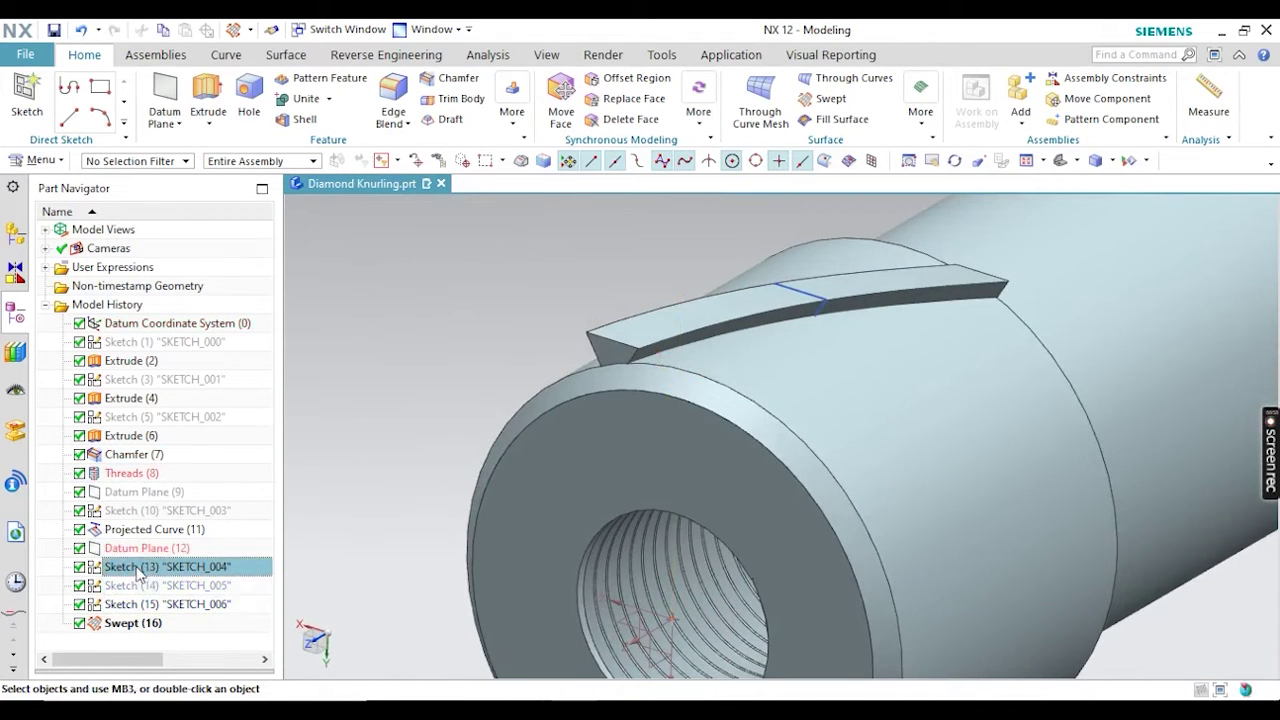
pyautogui.click(134, 512)
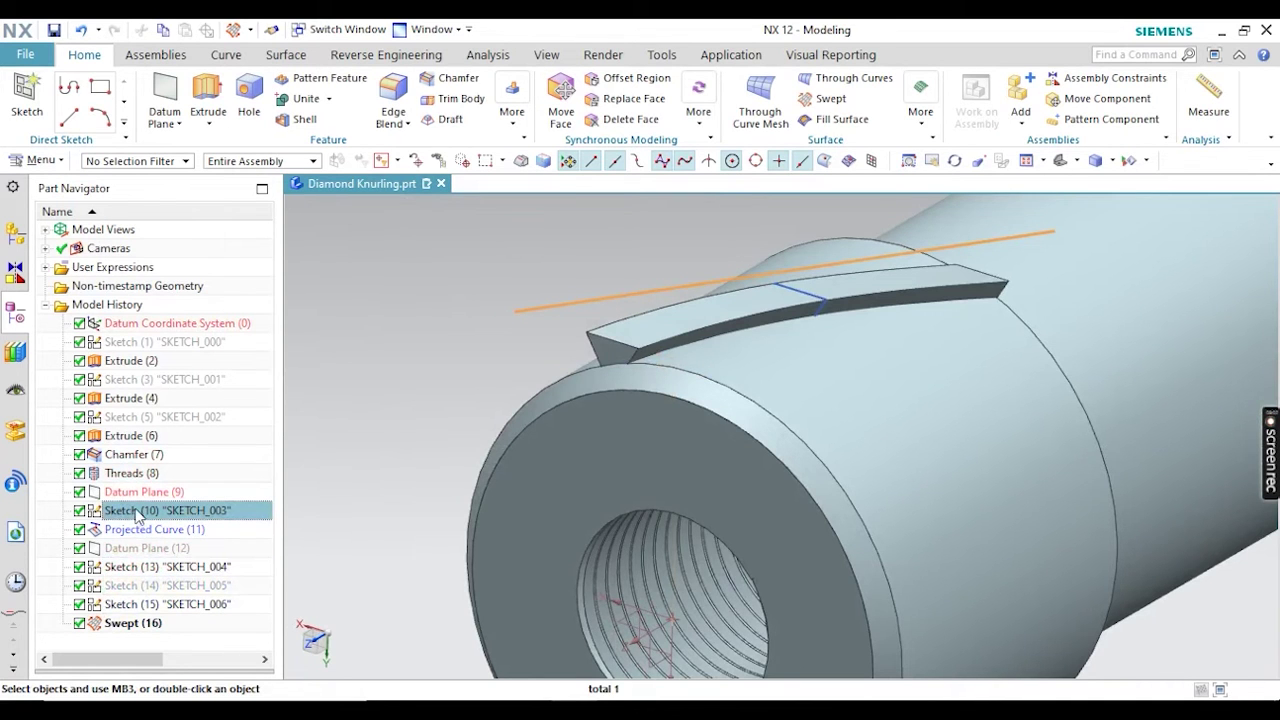
pyautogui.doubleClick(134, 510)
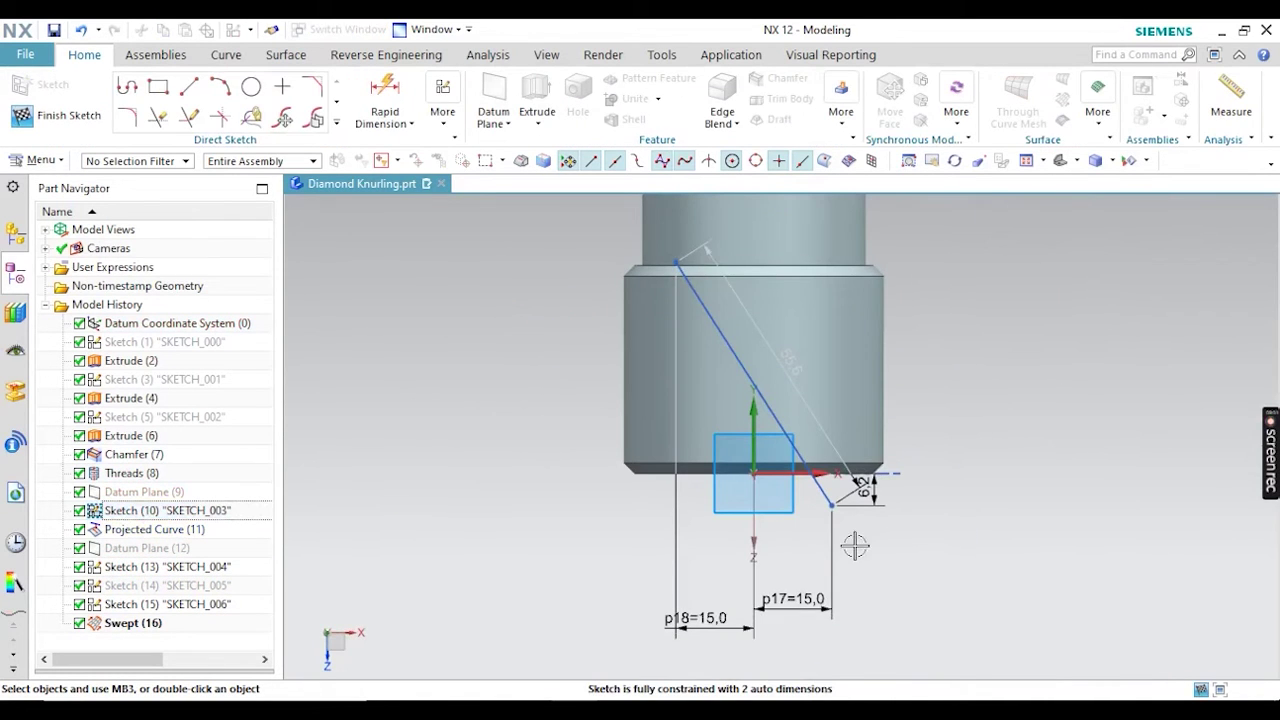
# Try stretching the sketch line from 6.2 to 12.4, then undo it to keep 6.2
pyautogui.scroll(5, 828, 527)
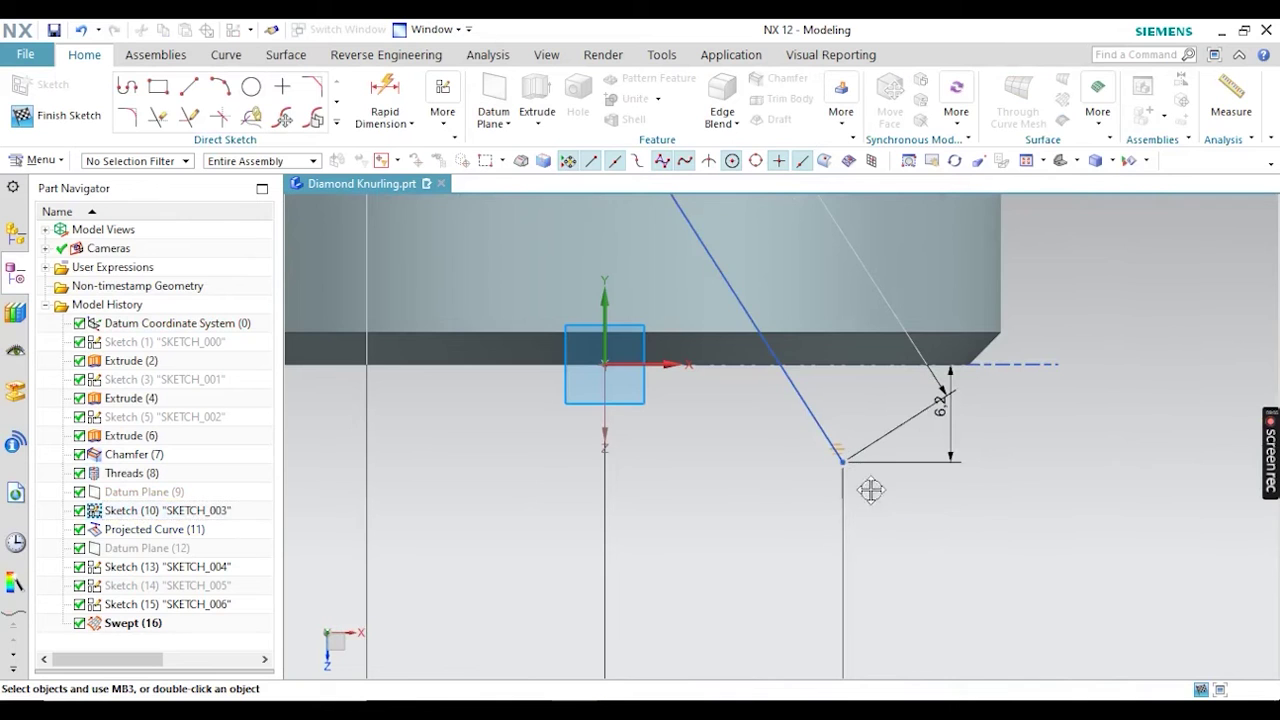
pyautogui.moveTo(922, 559)
pyautogui.mouseDown()
pyautogui.moveTo(937, 523)
pyautogui.moveTo(971, 557)
pyautogui.moveTo(994, 549)
pyautogui.moveTo(991, 561)
pyautogui.mouseUp()
pyautogui.hotkey('ctrl', 'z')
pyautogui.scroll(-5, 790, 500)
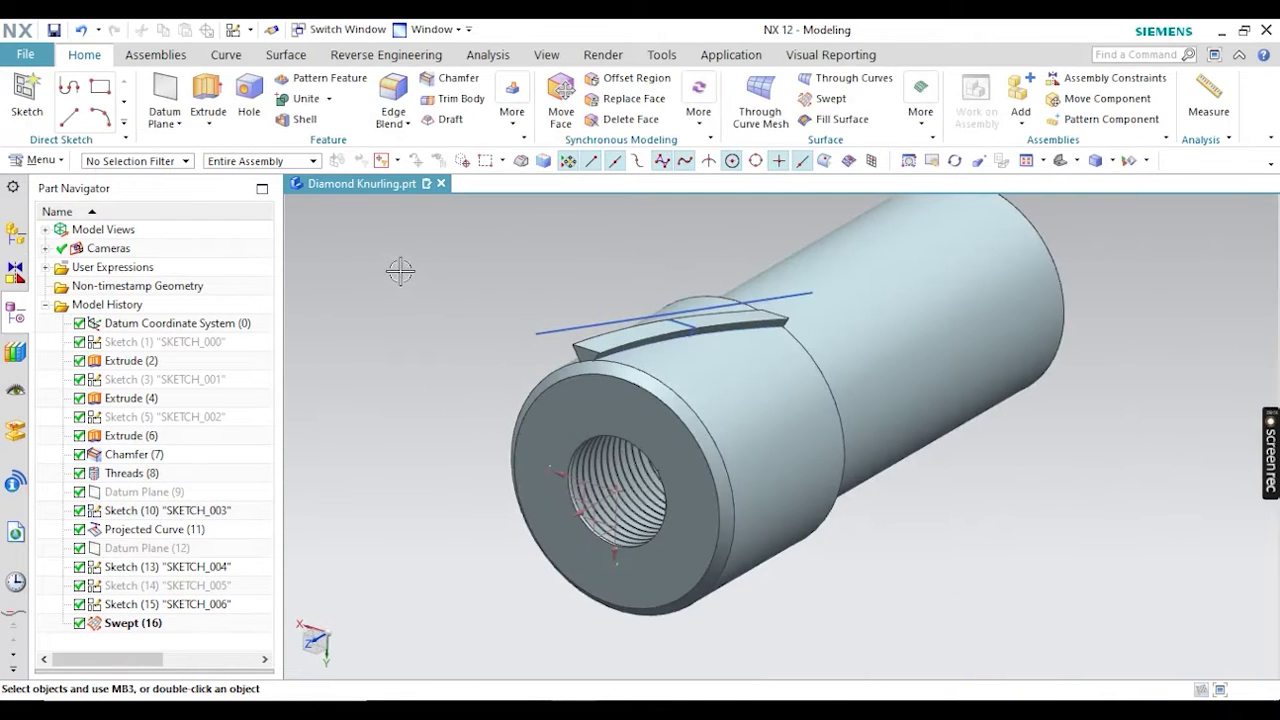
# Offset the tooth's front end face by 4 mm with Offset Face and apply
pyautogui.click(512, 108)
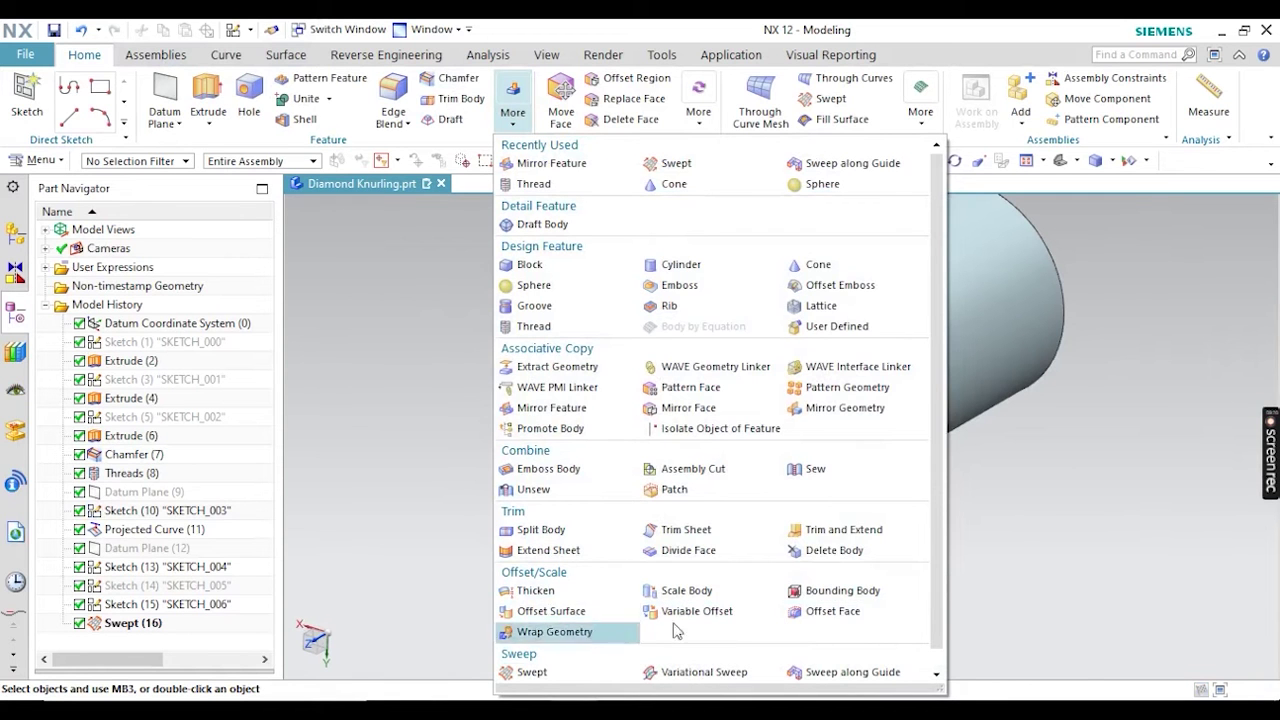
pyautogui.click(832, 611)
pyautogui.scroll(3, 557, 333)
pyautogui.click(646, 391)
pyautogui.scroll(2, 572, 432)
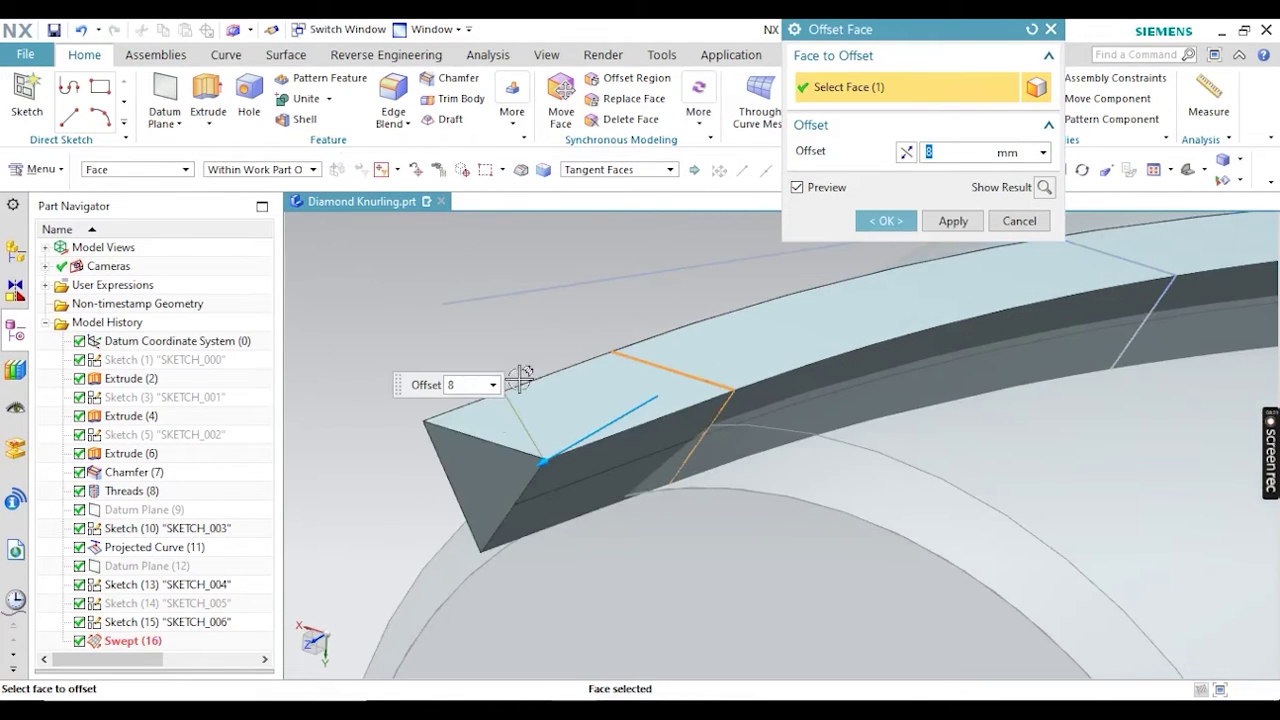
pyautogui.scroll(-5, 505, 418)
pyautogui.moveTo(509, 306); pyautogui.dragTo(509, 343, button='middle')
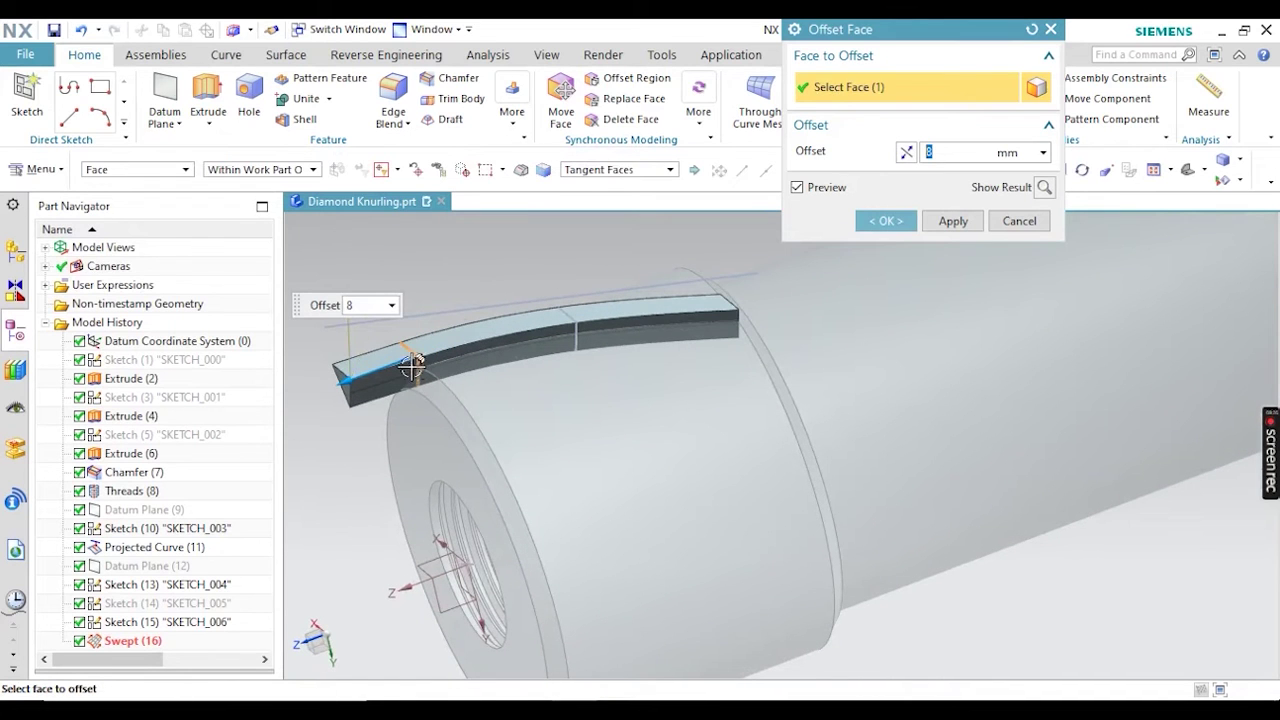
pyautogui.moveTo(363, 381); pyautogui.dragTo(379, 368)
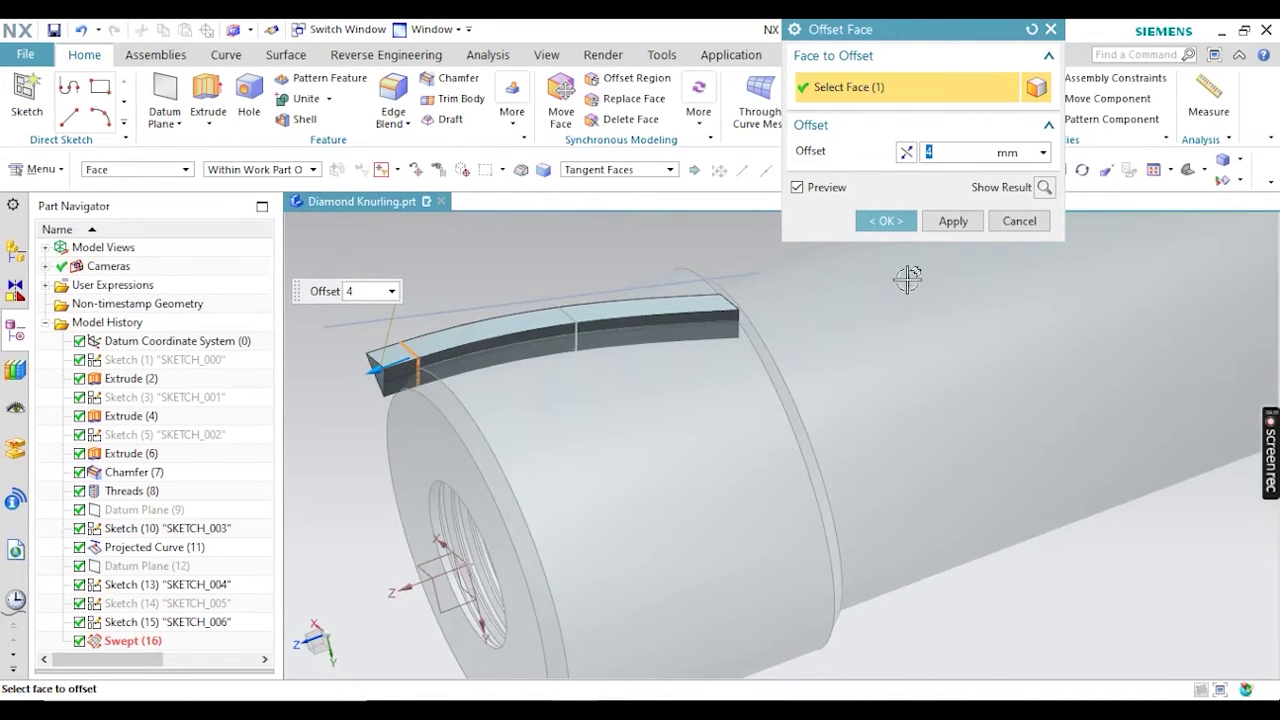
pyautogui.click(959, 227)
# Offset the tooth's opposite end face by the same 4 mm and confirm
pyautogui.moveTo(804, 316); pyautogui.dragTo(580, 263, button='middle')
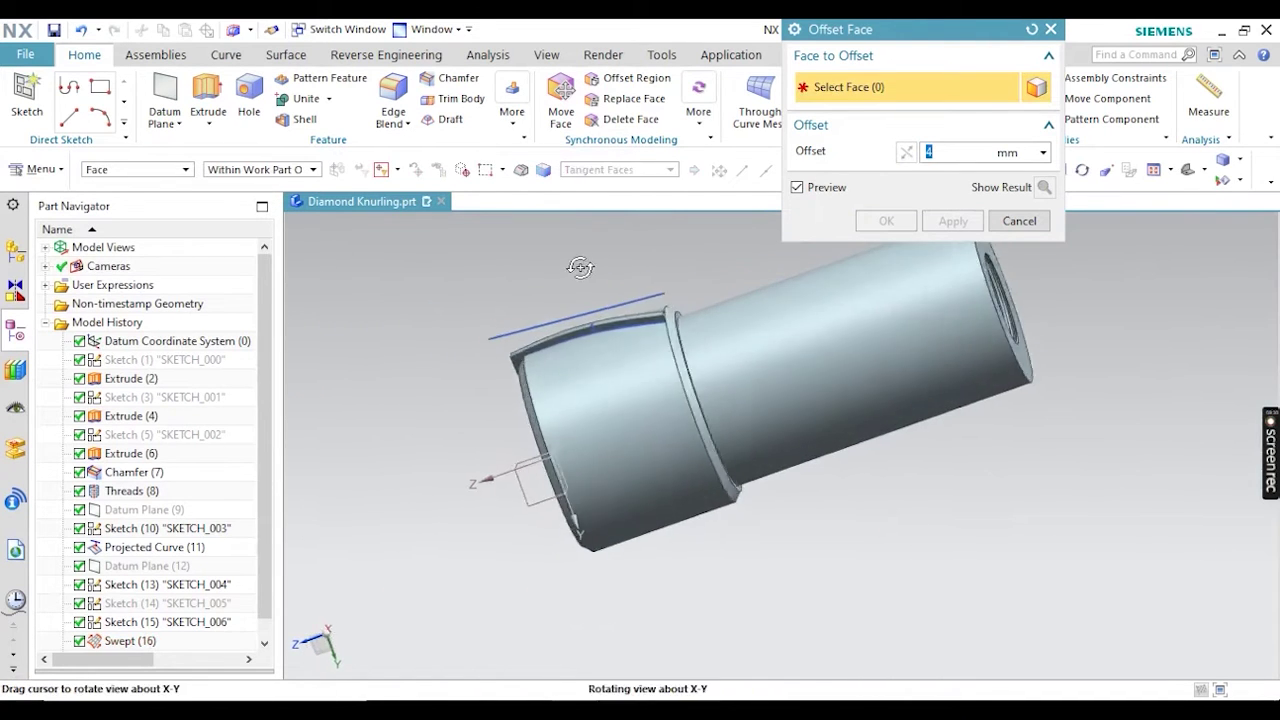
pyautogui.scroll(4, 657, 312)
pyautogui.click(665, 323)
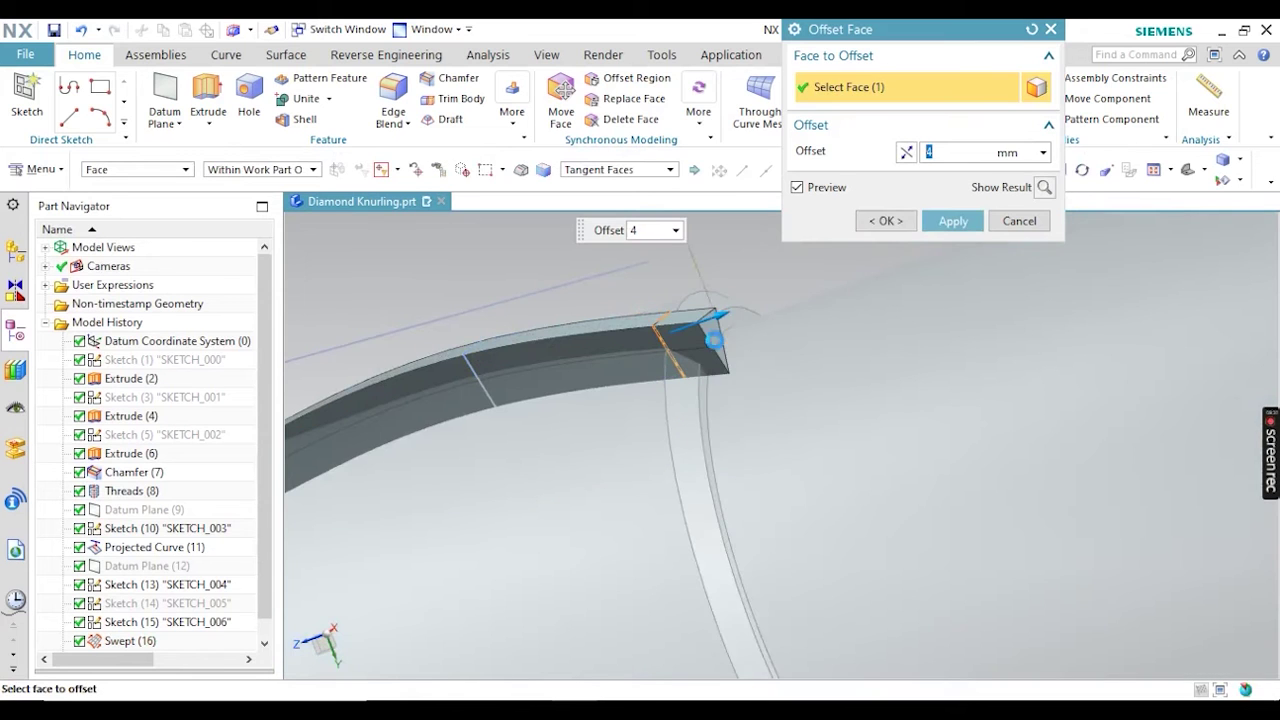
pyautogui.click(886, 221)
pyautogui.scroll(-3, 660, 373)
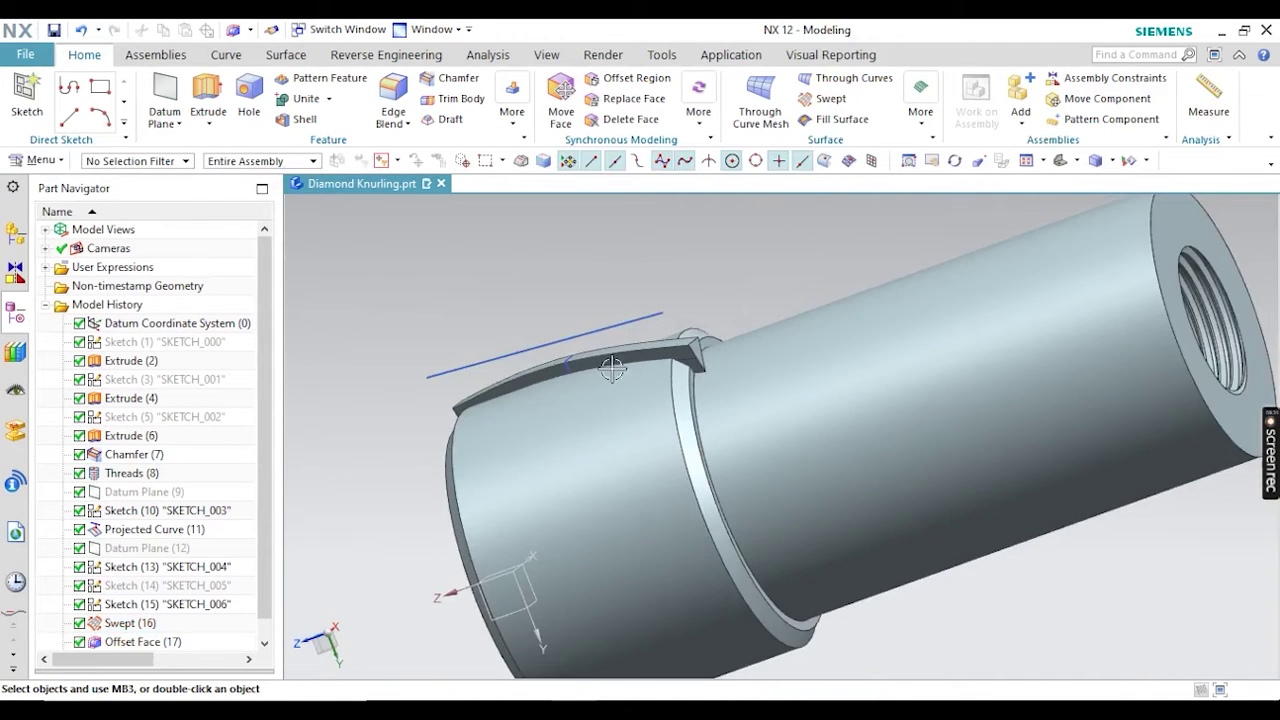
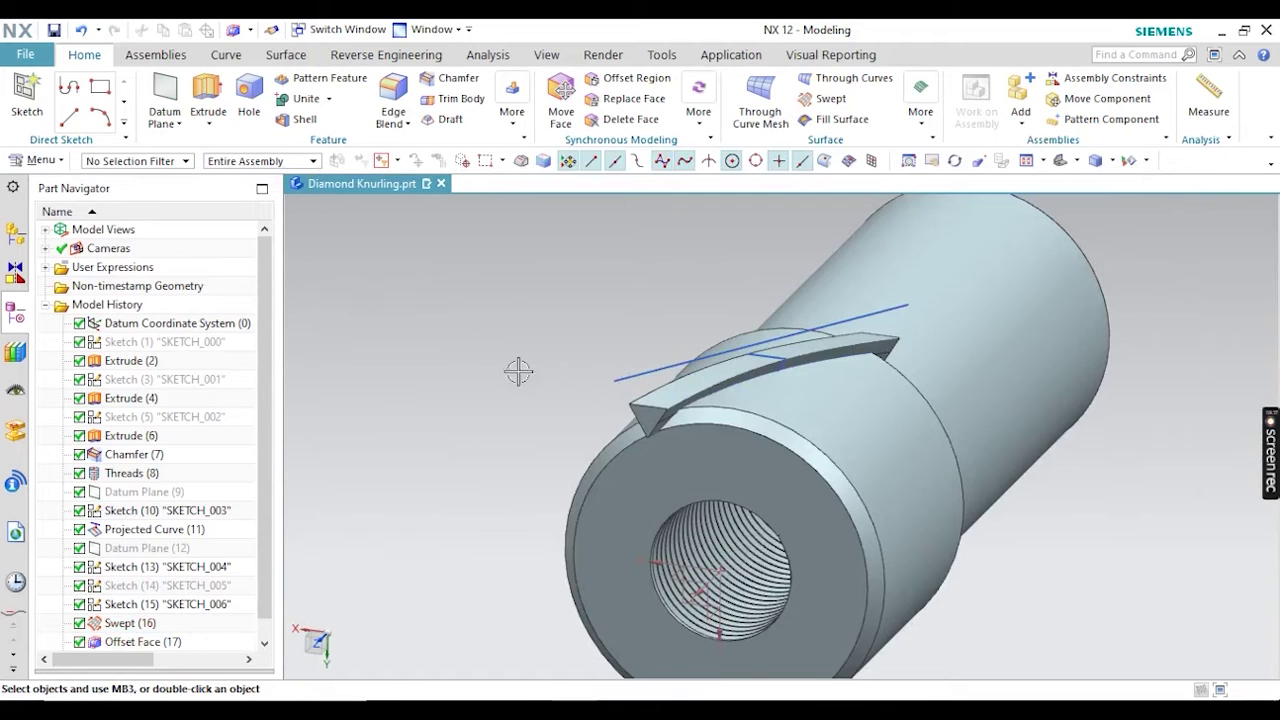
pyautogui.scroll(3, 494, 320)
pyautogui.scroll(-4, 520, 300)
pyautogui.moveTo(548, 297)
pyautogui.mouseDown(button='middle')
pyautogui.moveTo(560, 271)
pyautogui.moveTo(551, 291)
pyautogui.mouseUp(button='middle')
pyautogui.click(513, 124)
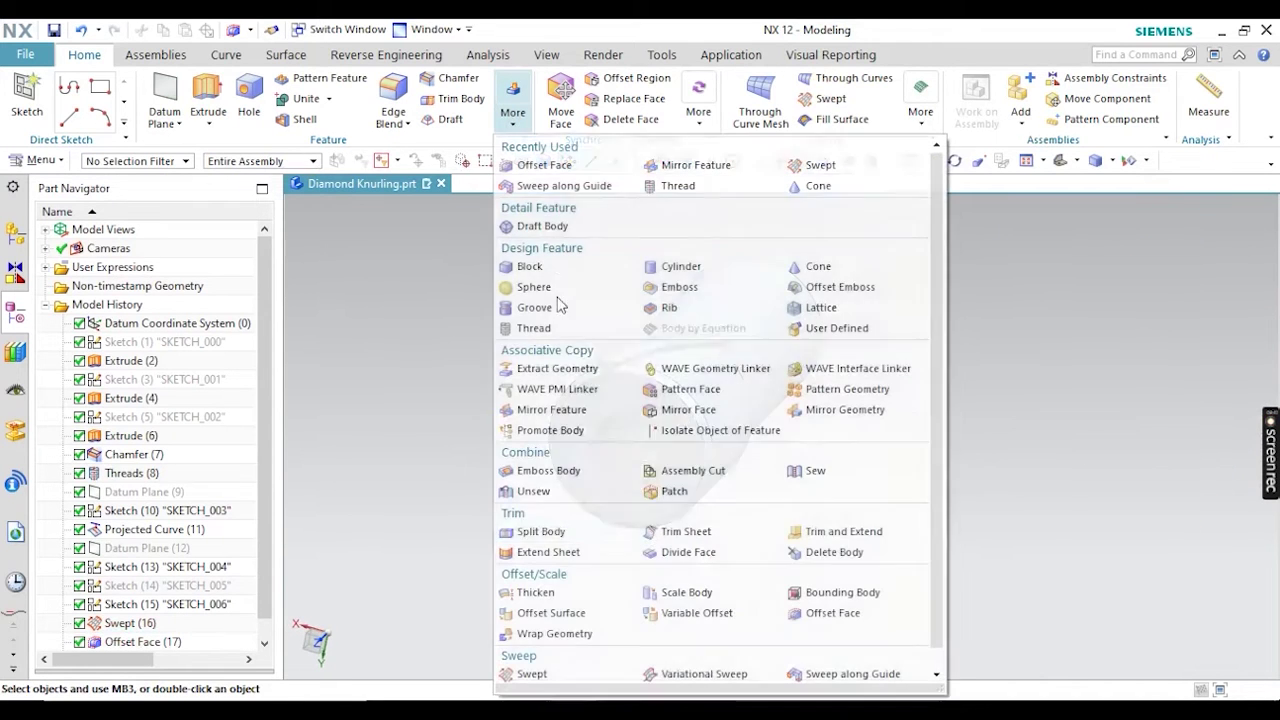
pyautogui.click(556, 409)
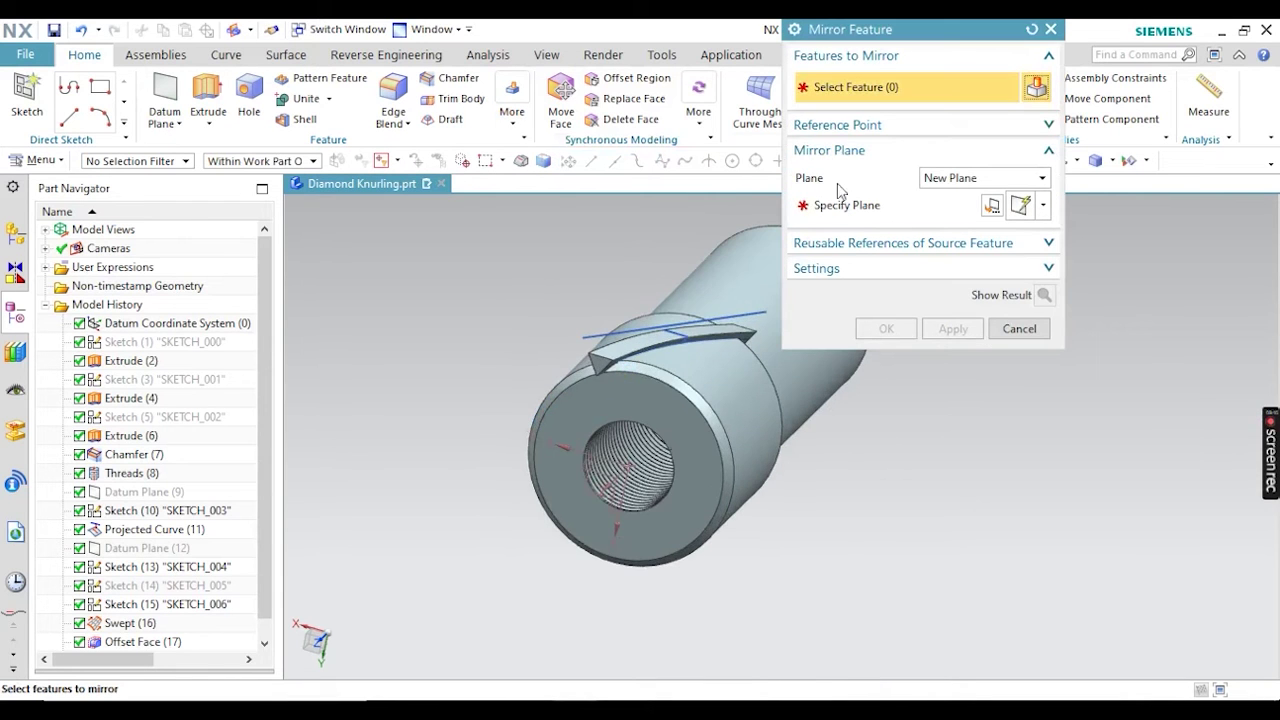
pyautogui.scroll(5, 640, 378)
pyautogui.click(624, 320)
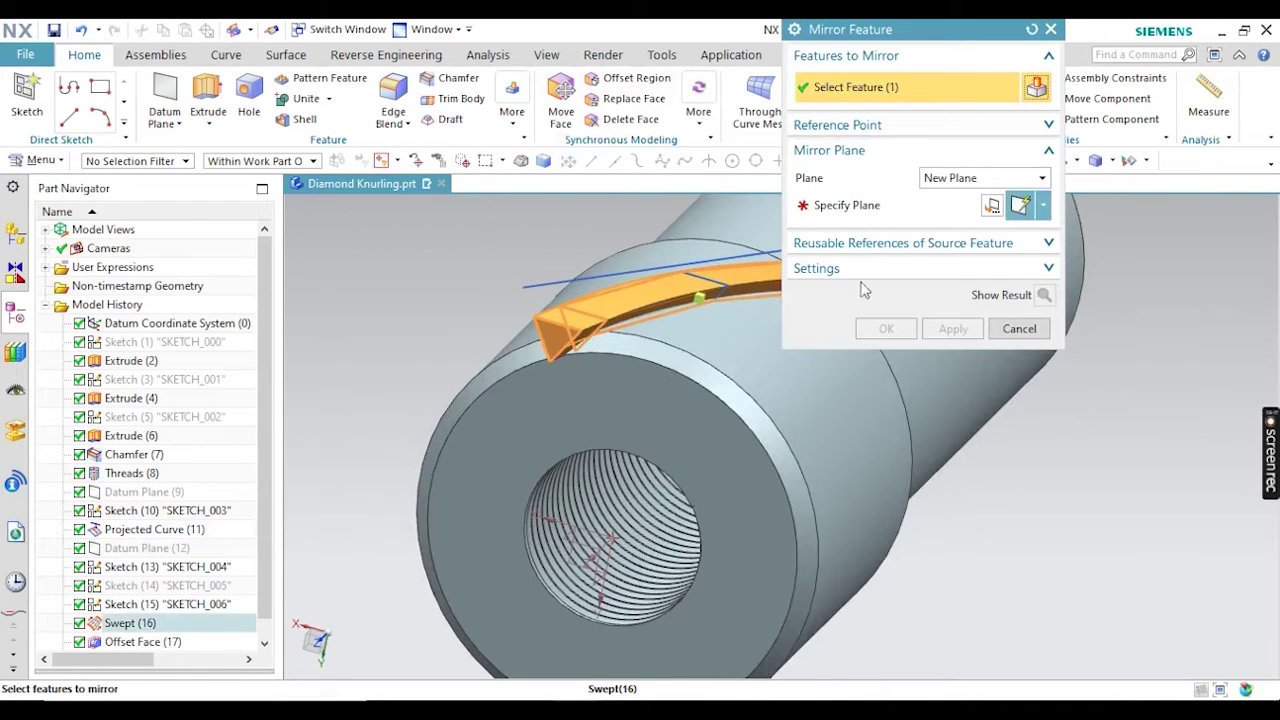
pyautogui.click(845, 206)
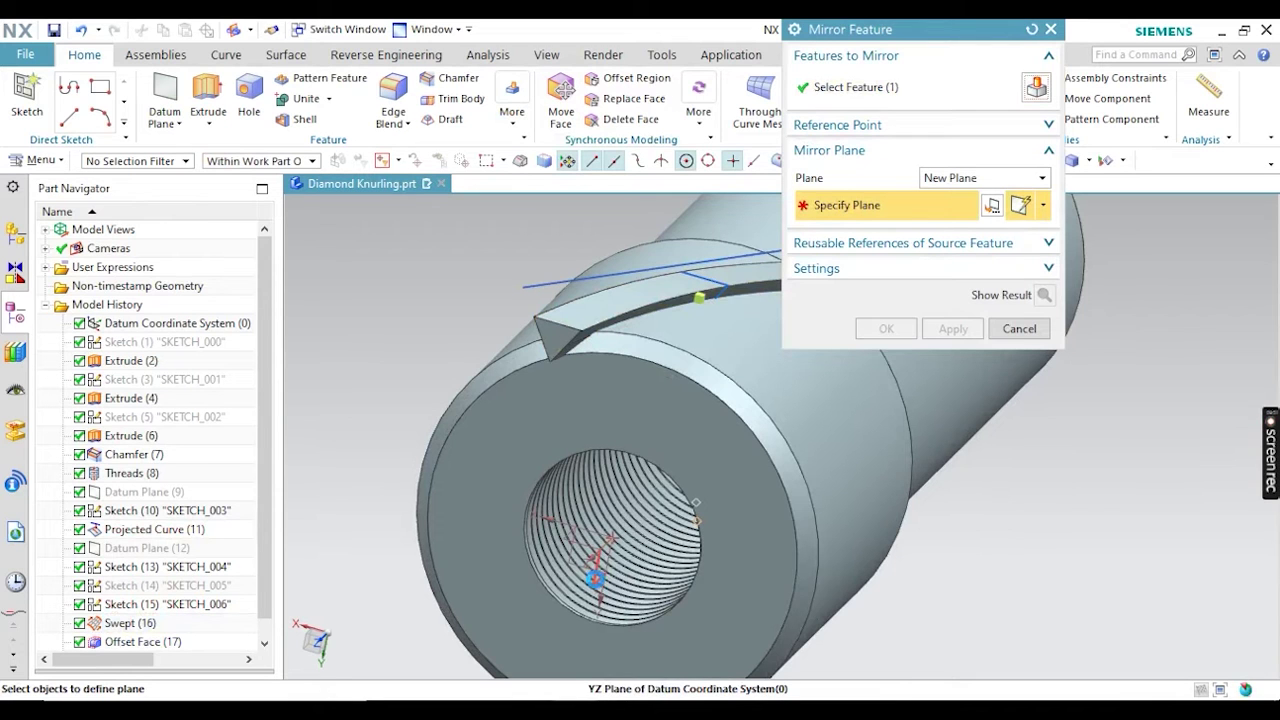
pyautogui.click(595, 578)
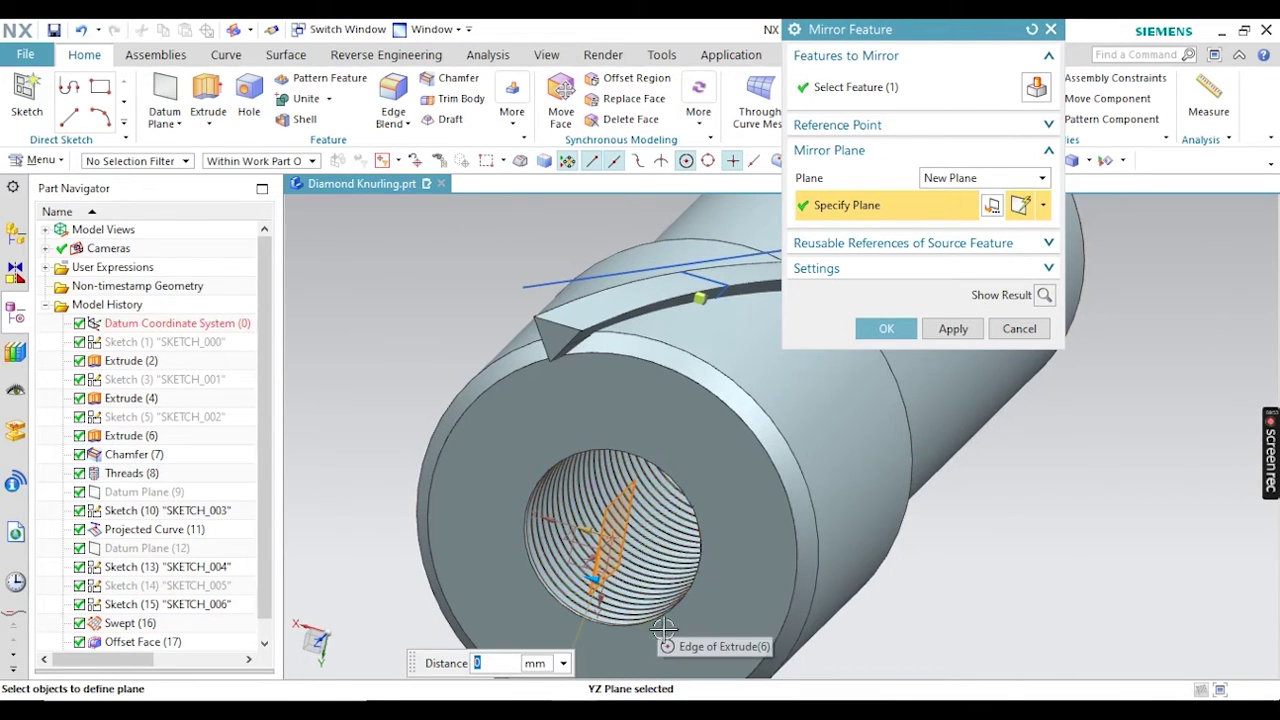
pyautogui.click(955, 330)
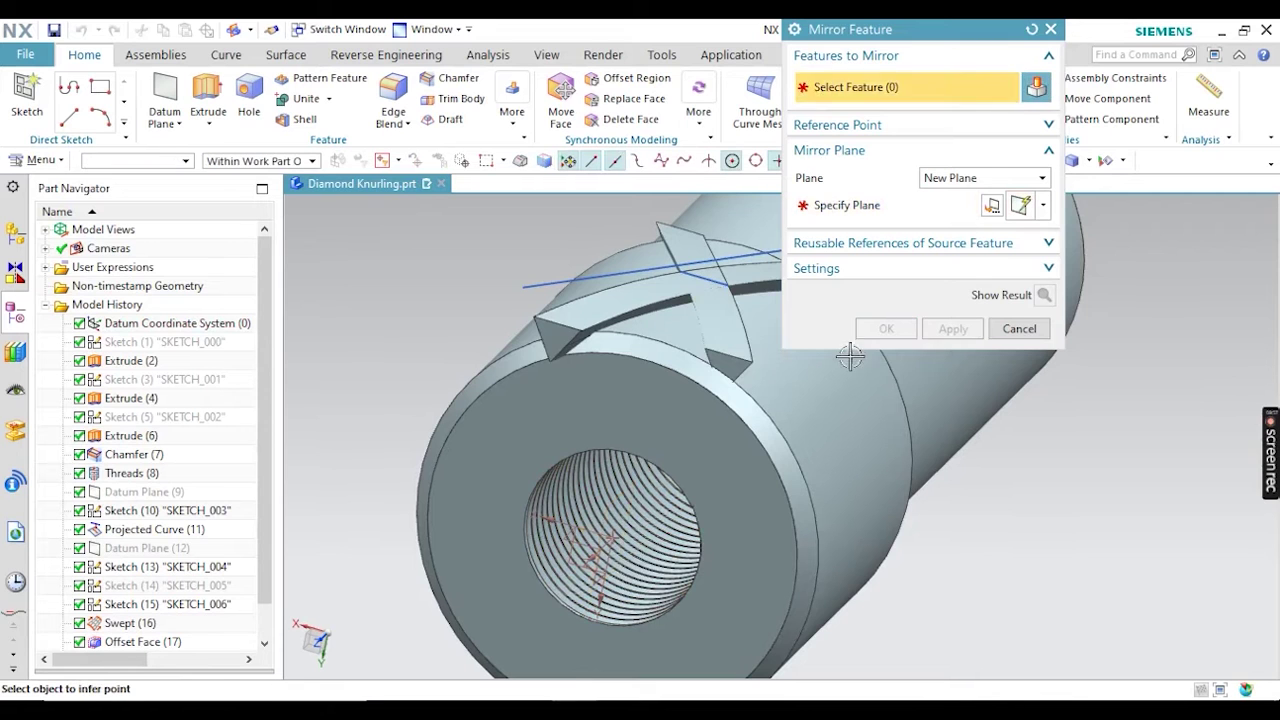
pyautogui.click(1008, 372)
pyautogui.moveTo(997, 374); pyautogui.dragTo(680, 354, button='middle')
pyautogui.scroll(-1, 135, 640)
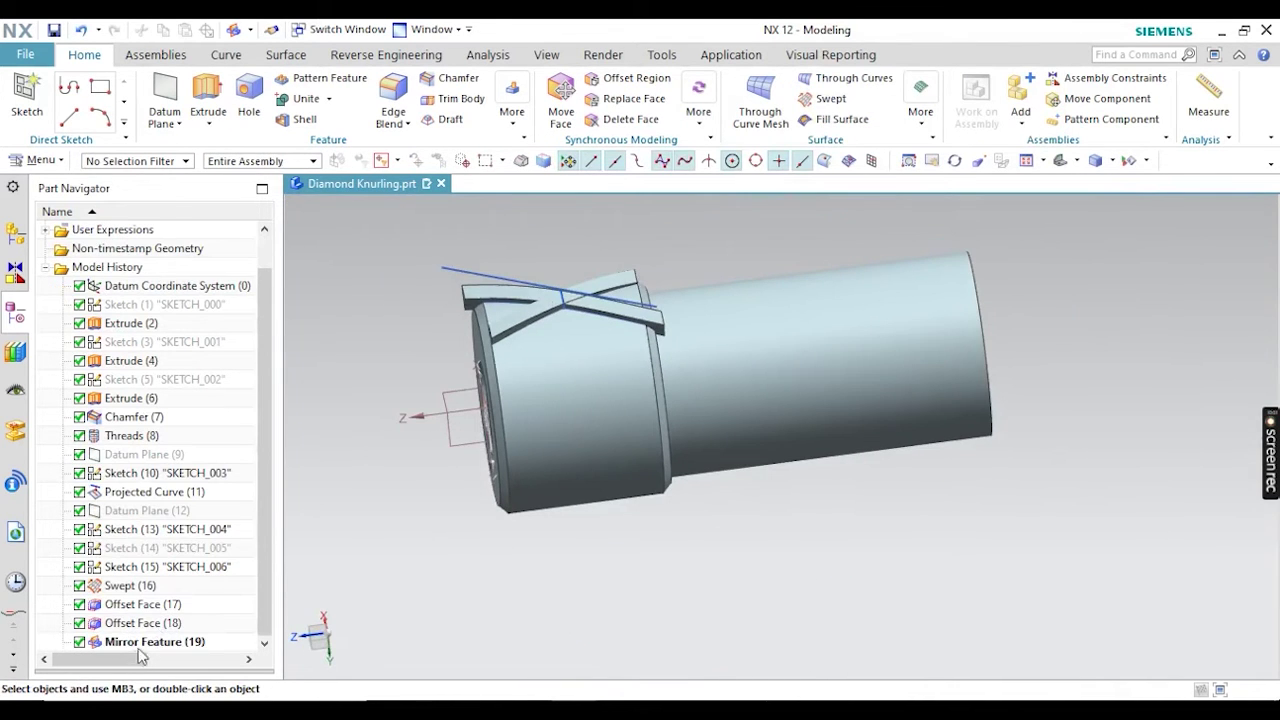
pyautogui.click(133, 641)
pyautogui.doubleClick(133, 641)
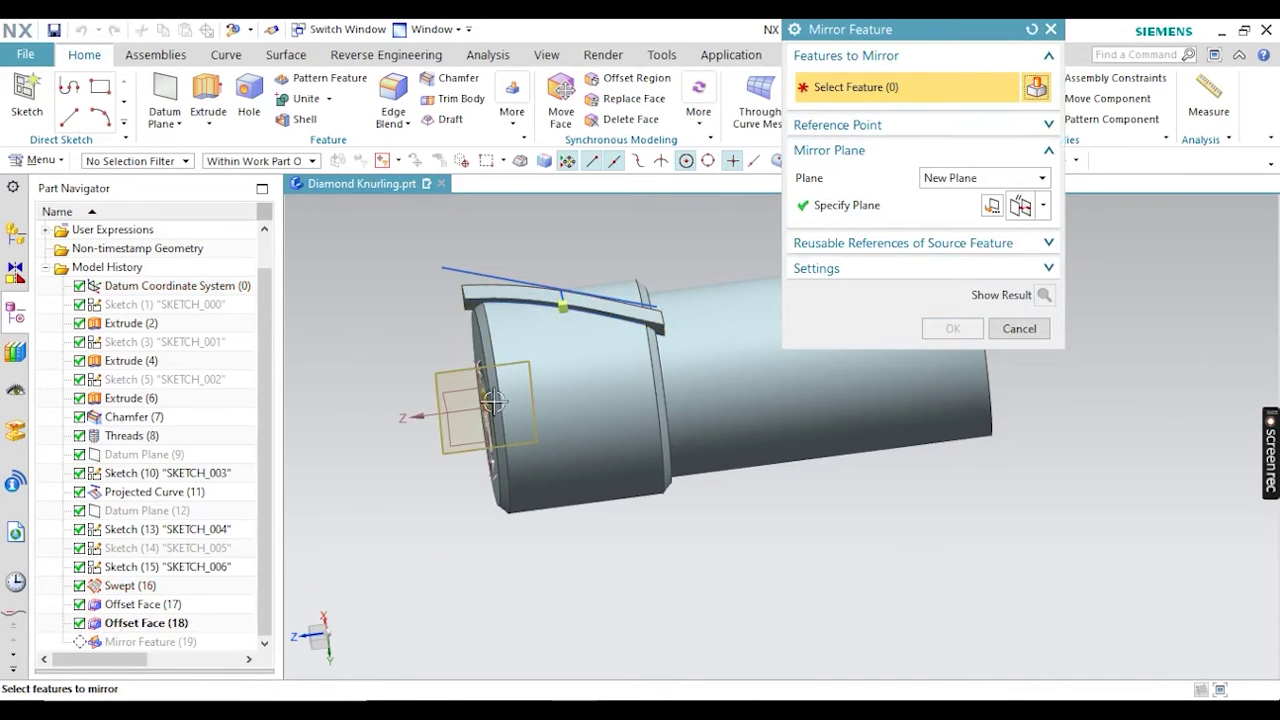
pyautogui.click(1013, 330)
pyautogui.moveTo(586, 409); pyautogui.dragTo(501, 365, button='middle')
pyautogui.hotkey('ctrl', 'z')
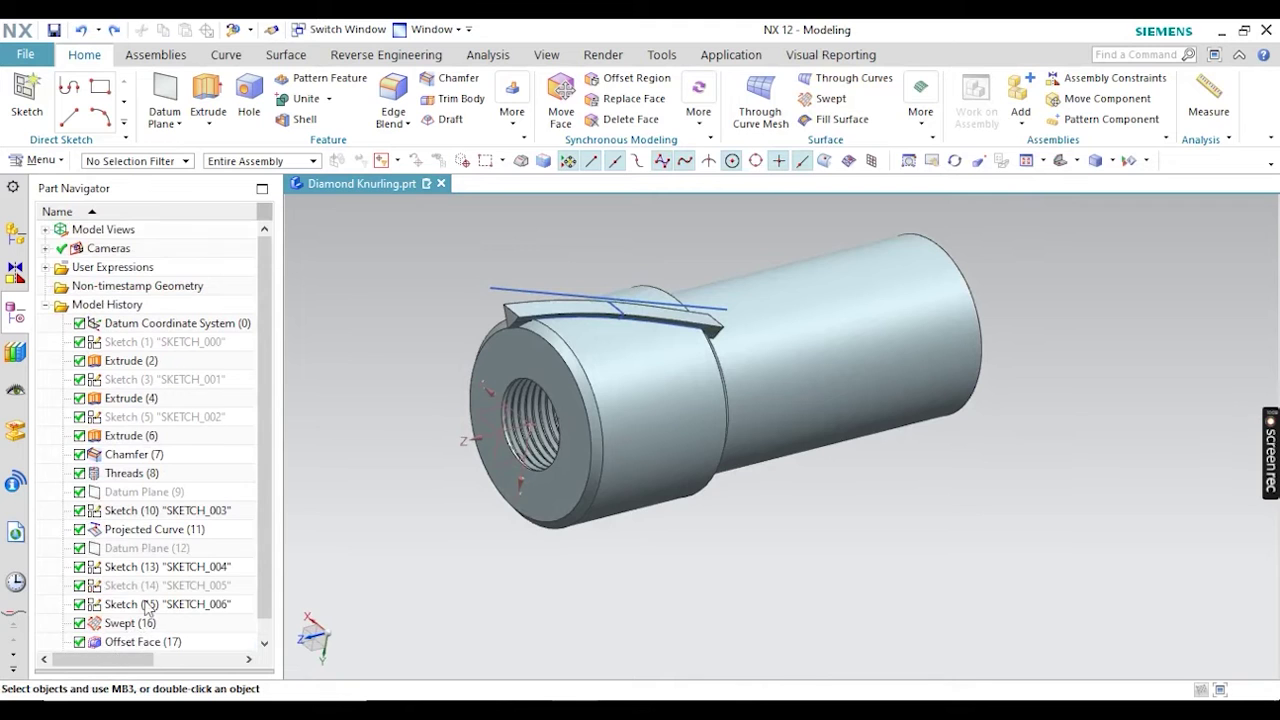
pyautogui.click(512, 100)
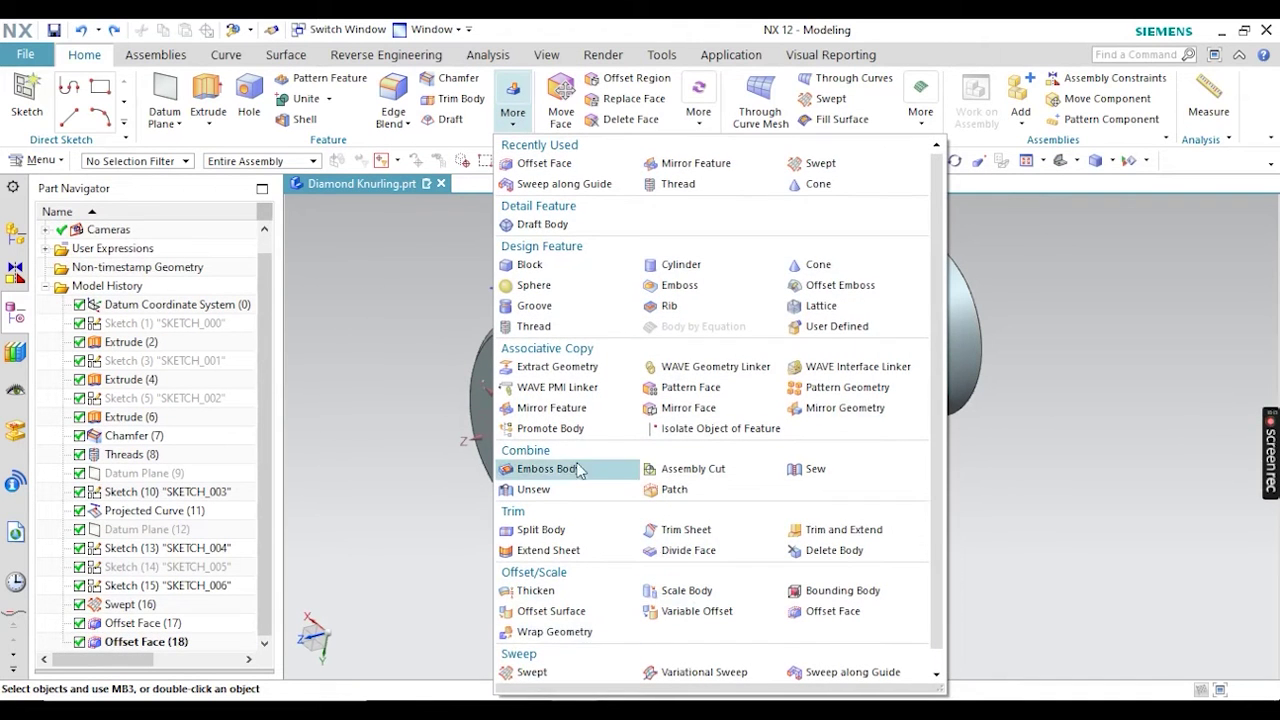
# Mirror Swept (16), Offset Face (17) and Offset Face (18) across the YZ datum plane
pyautogui.click(551, 407)
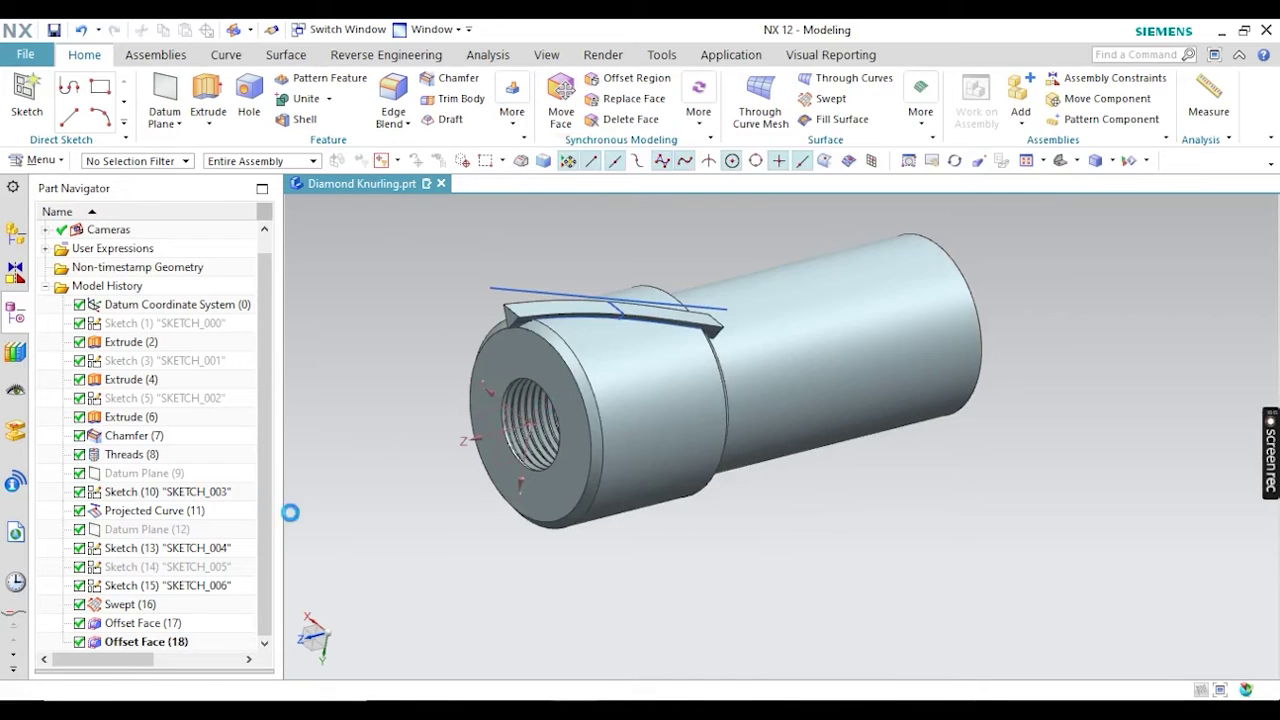
pyautogui.click(548, 306)
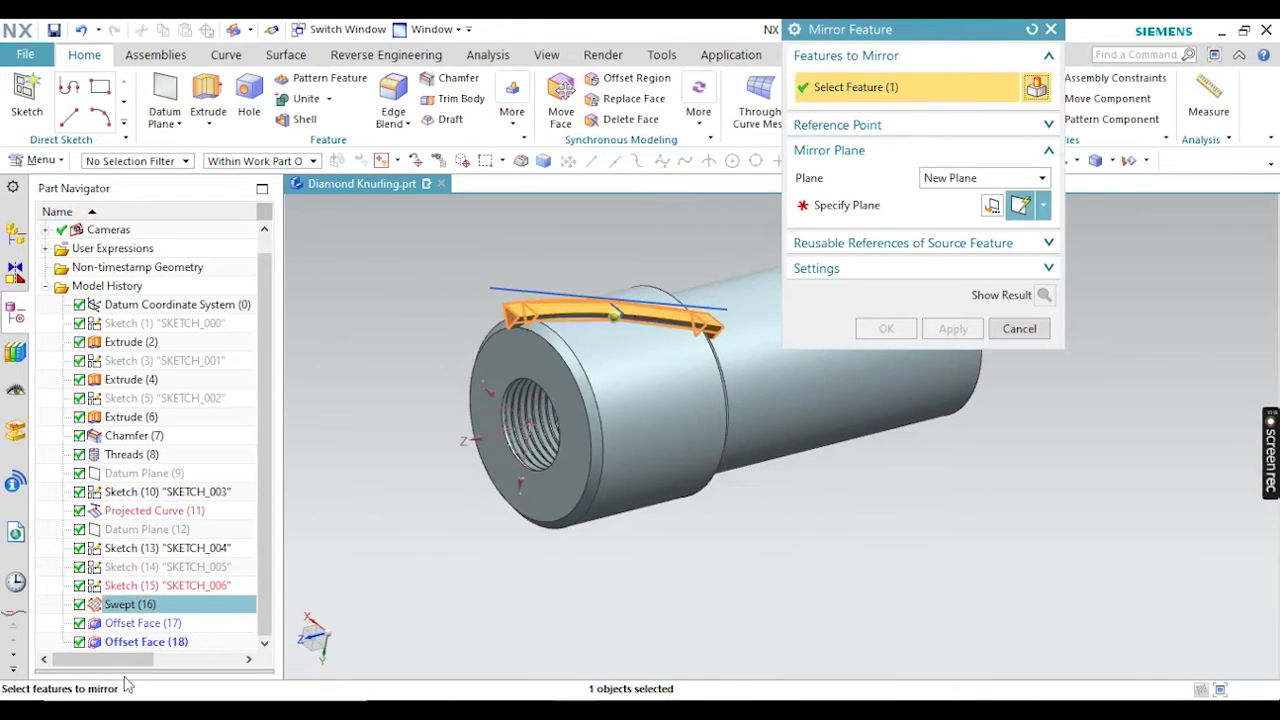
pyautogui.keyDown('ctrl'); pyautogui.click(135, 622); pyautogui.keyUp('ctrl')
pyautogui.keyDown('ctrl'); pyautogui.click(140, 641); pyautogui.keyUp('ctrl')
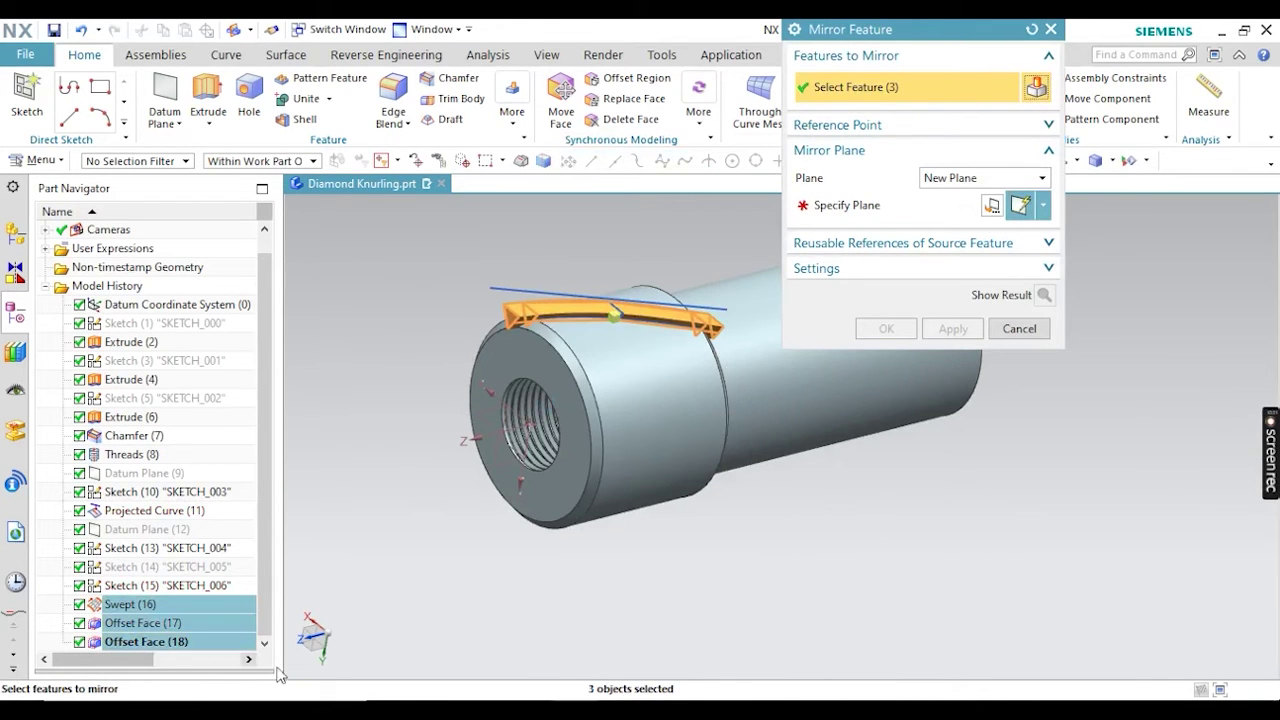
pyautogui.click(840, 206)
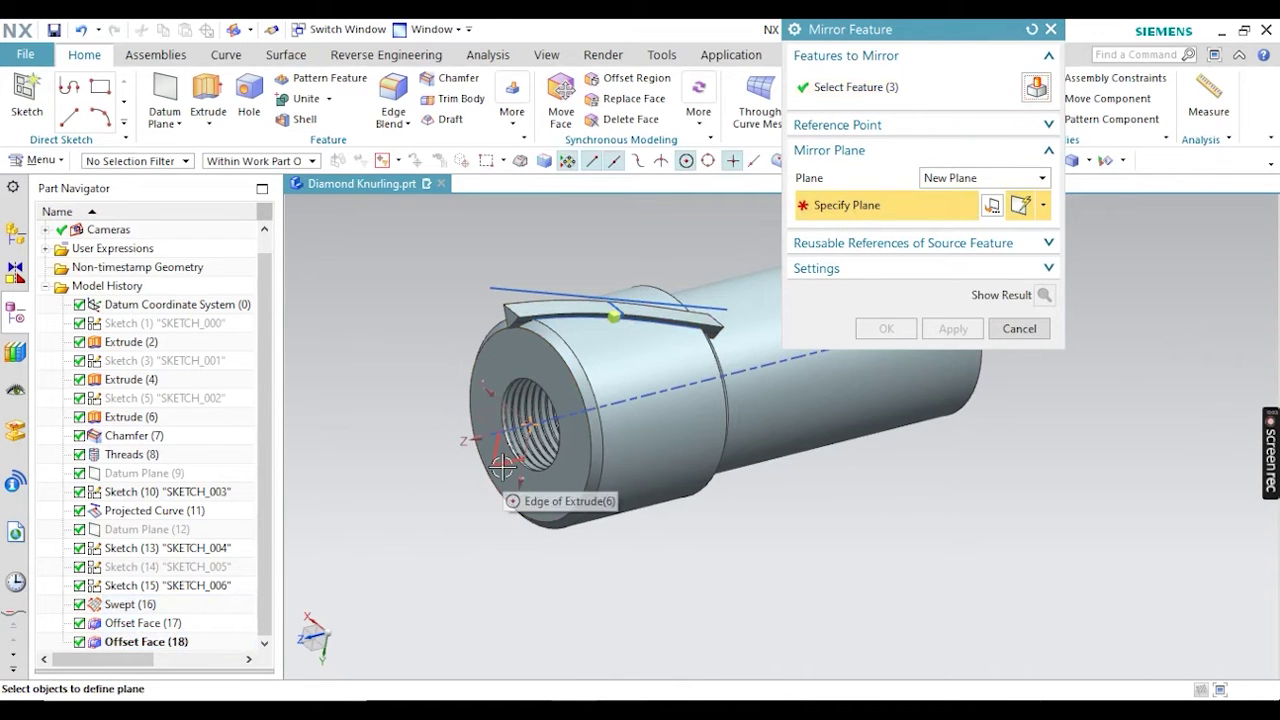
pyautogui.click(490, 511)
pyautogui.click(880, 329)
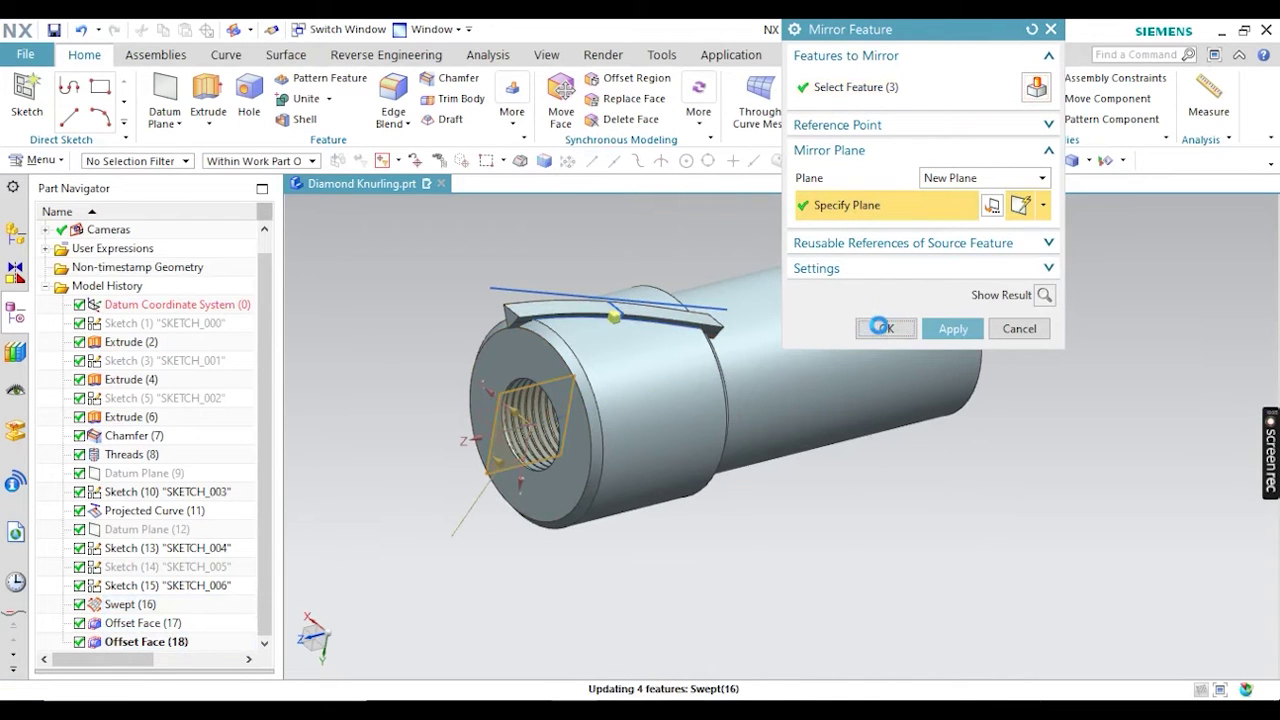
# Orbit to inspect the crossing grooves and select the sketch curve over the collar
pyautogui.scroll(-3, 697, 367)
pyautogui.scroll(5, 640, 320)
pyautogui.moveTo(640, 320); pyautogui.dragTo(743, 406, button='middle')
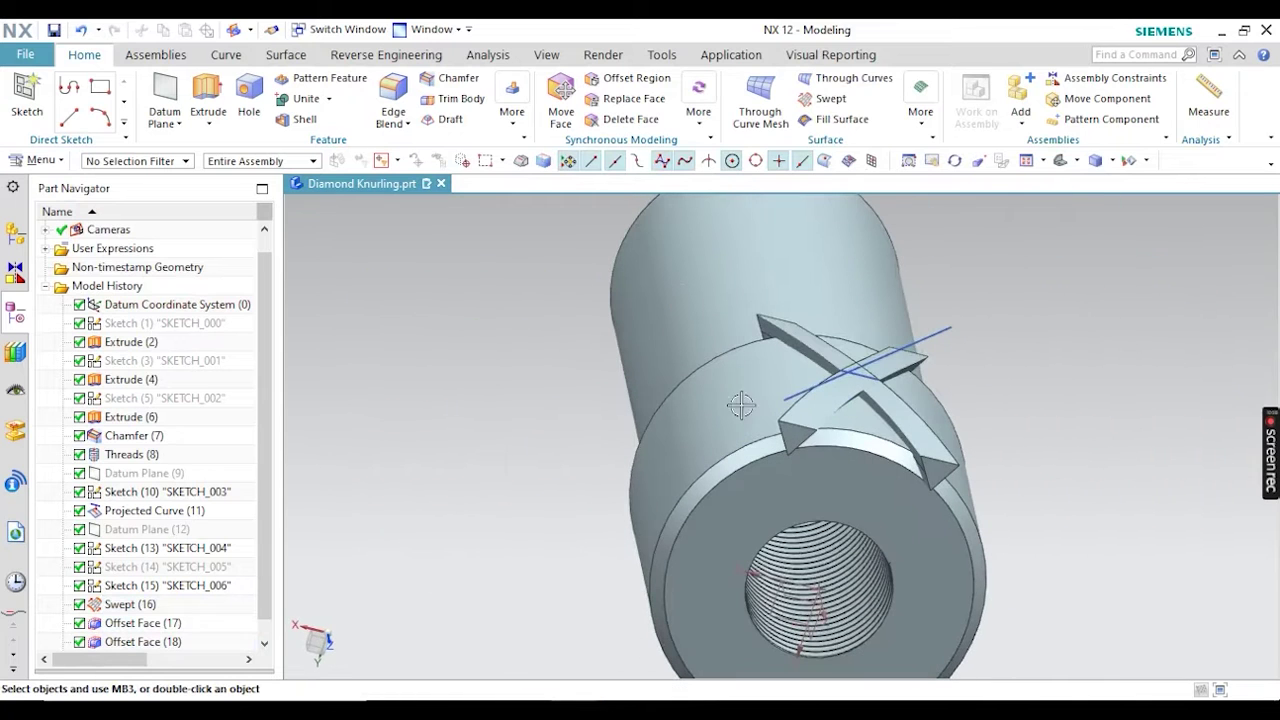
pyautogui.click(797, 396)
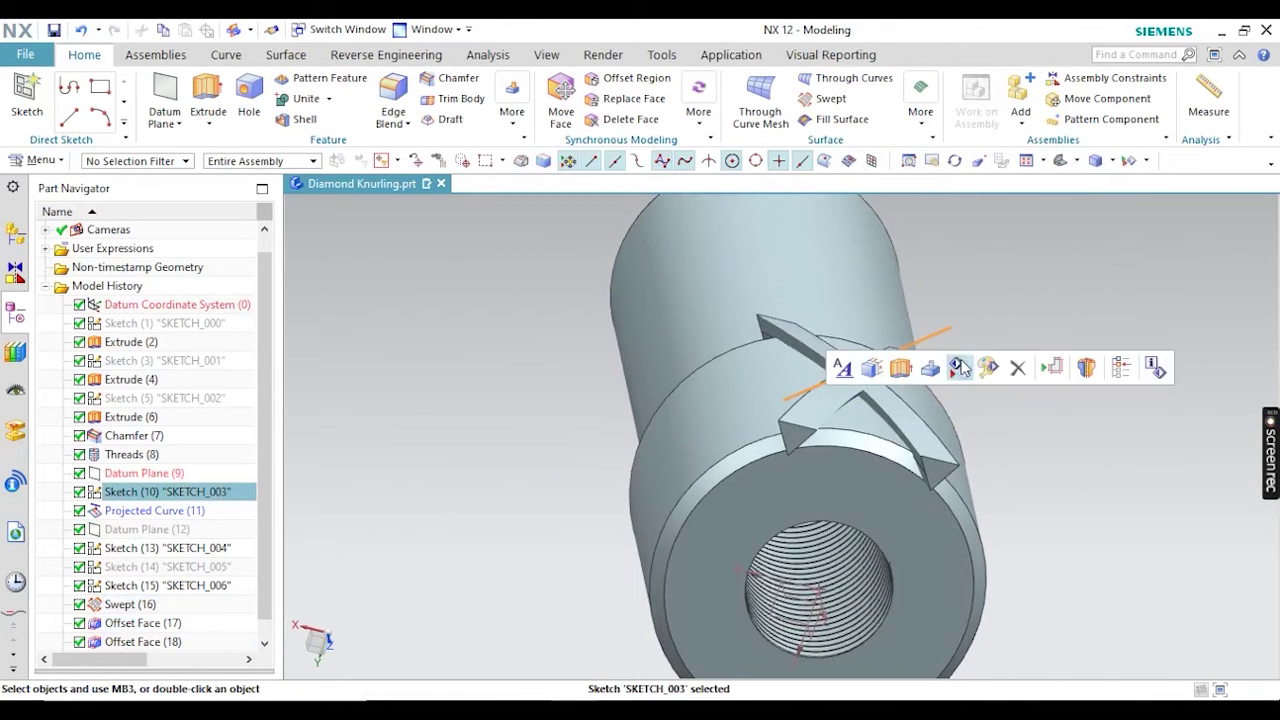
# Hide the sketch curve over the collar and orbit the part to view it from above
pyautogui.click(955, 367)
pyautogui.scroll(-3, 955, 367)
pyautogui.moveTo(955, 367); pyautogui.dragTo(607, 302, button='middle')
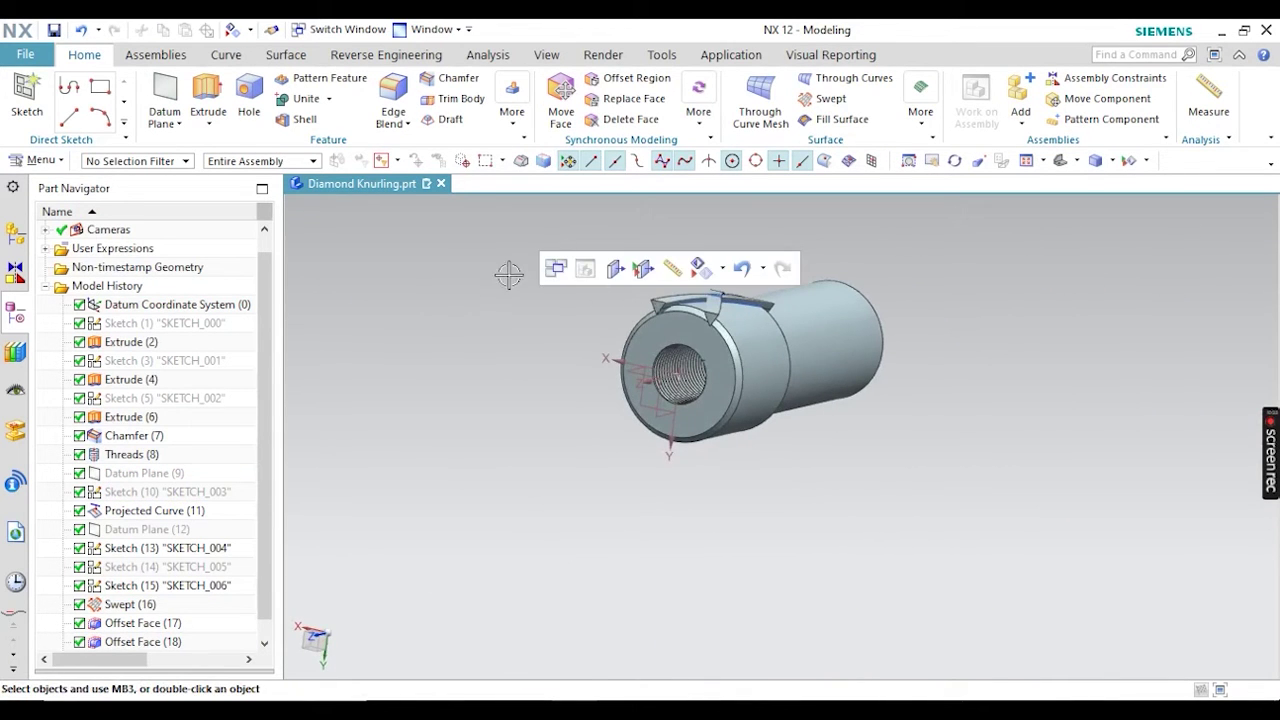
pyautogui.moveTo(509, 274); pyautogui.dragTo(514, 294, button='middle')
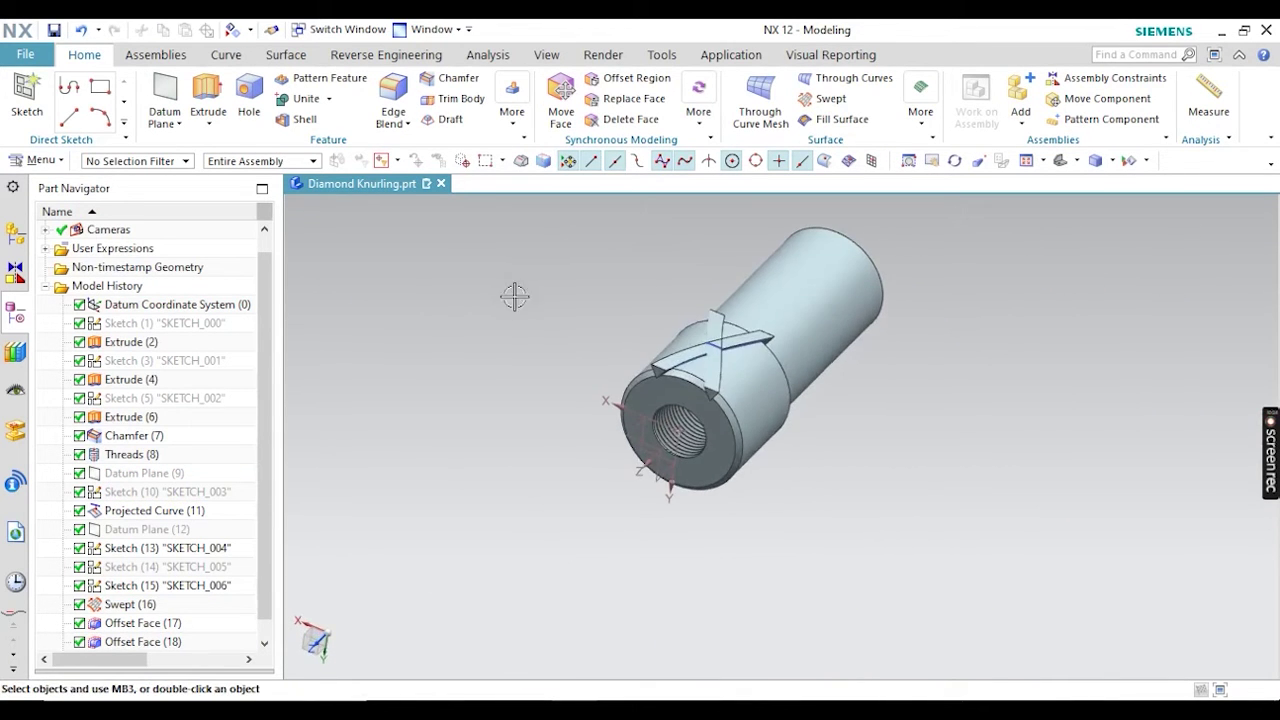
# Start a Subtract, initially picking the swept knurl body as target and the cylinder as tool
pyautogui.click(329, 99)
pyautogui.click(310, 148)
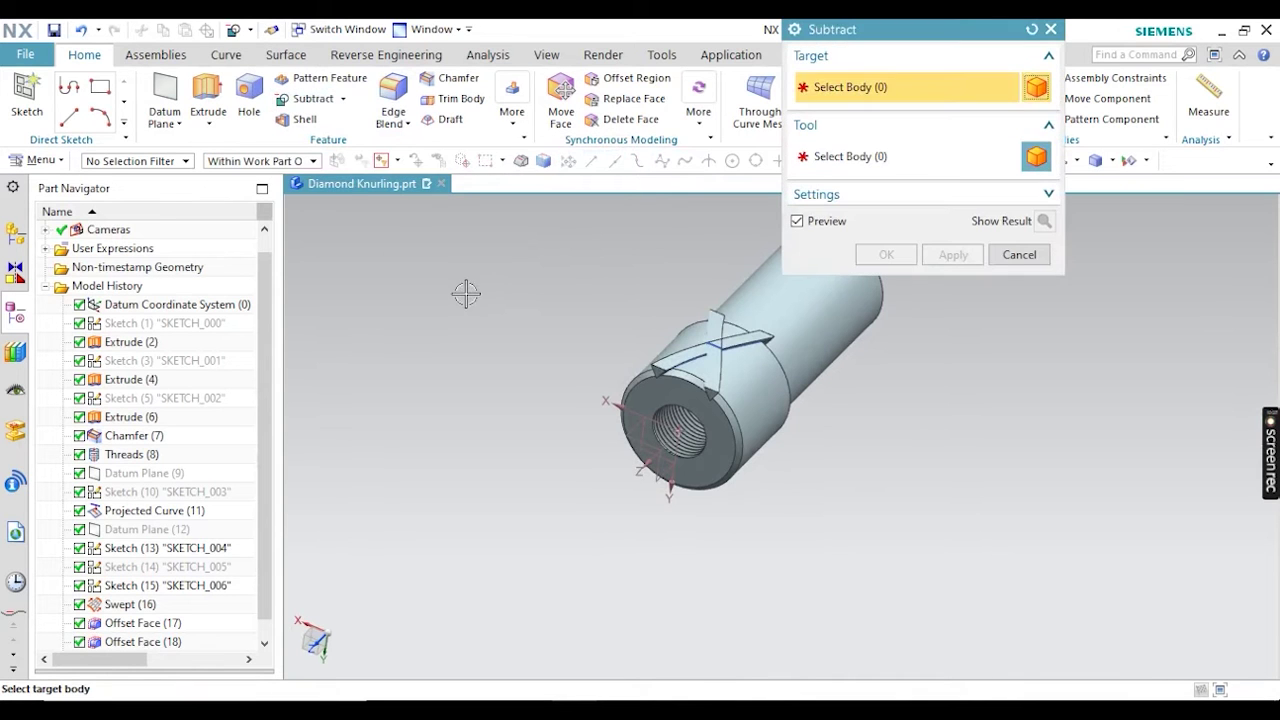
pyautogui.scroll(3, 708, 402)
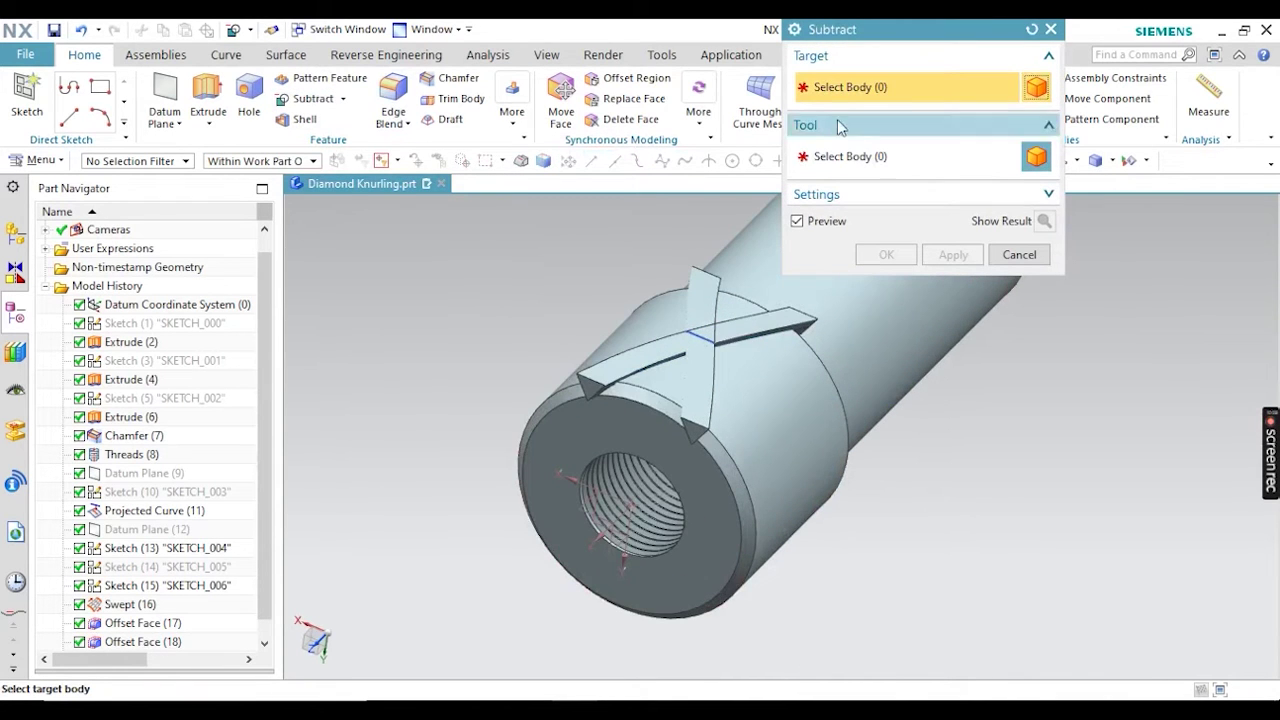
pyautogui.scroll(2, 702, 354)
pyautogui.scroll(-4, 594, 334)
pyautogui.moveTo(486, 289); pyautogui.dragTo(612, 304, button='middle')
pyautogui.click(612, 302)
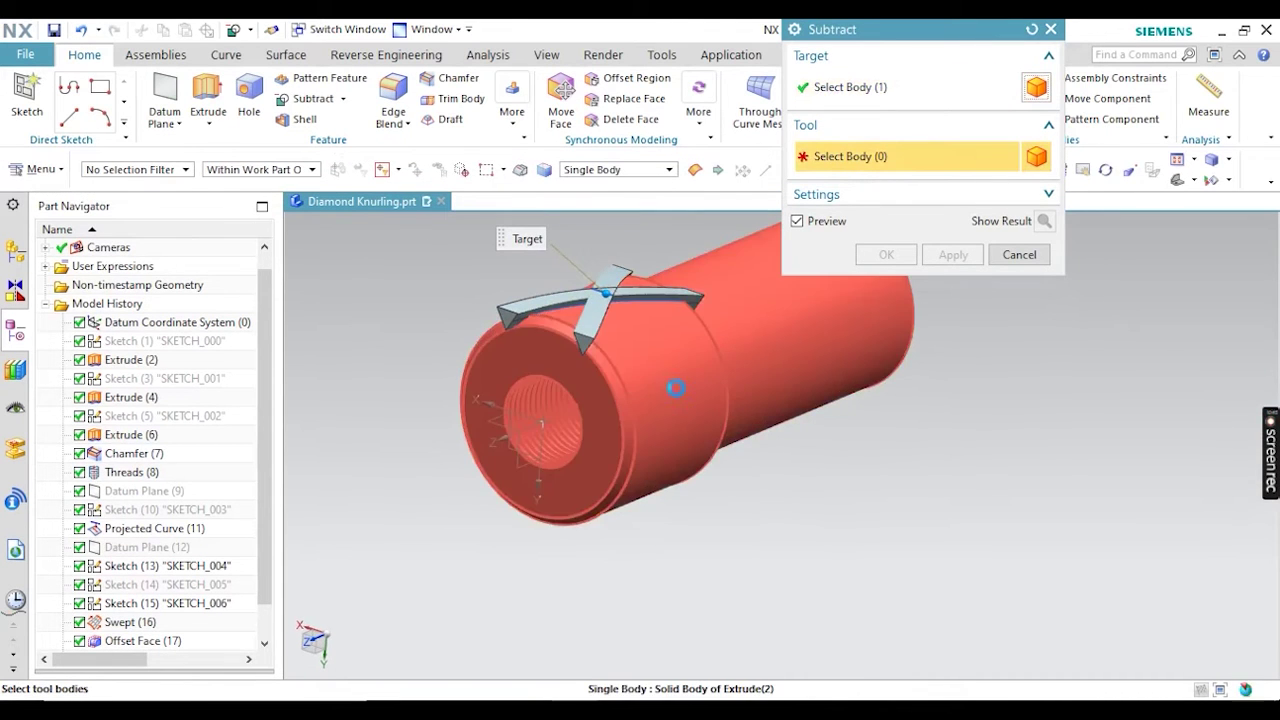
pyautogui.click(682, 390)
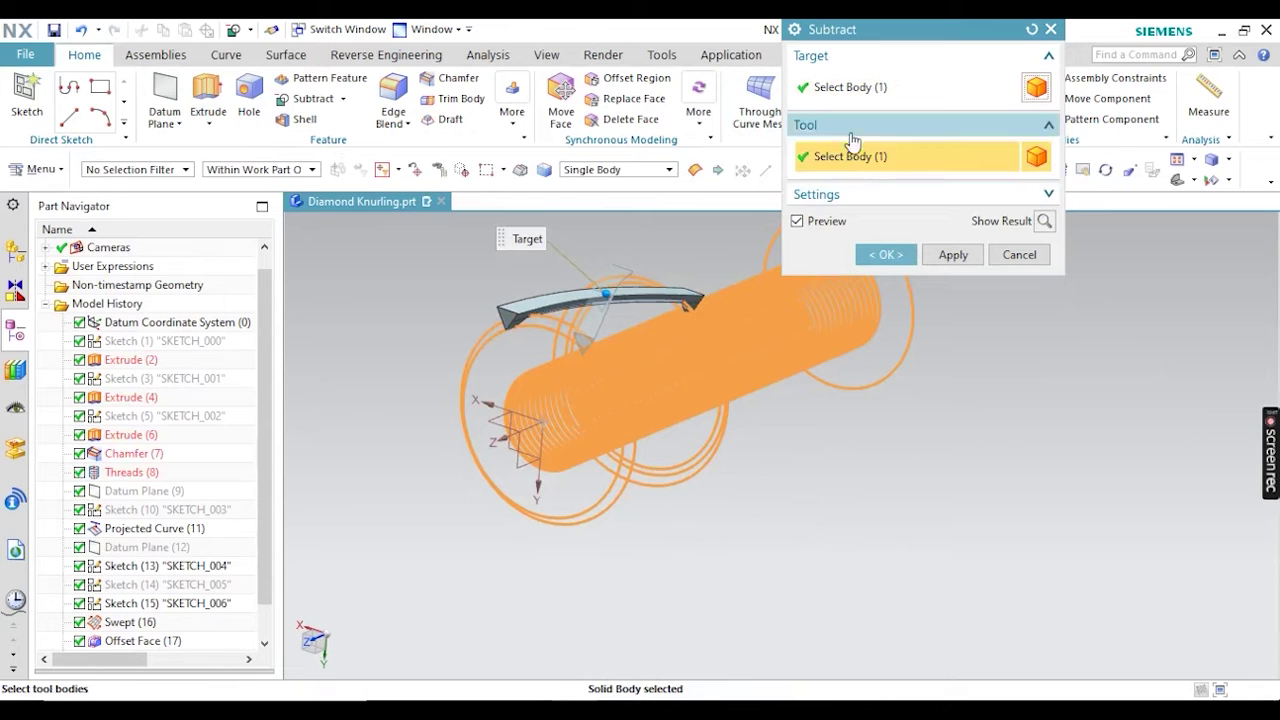
# Reset the selections and subtract the swept groove body from the cylinder, then check the cut
pyautogui.click(1032, 30)
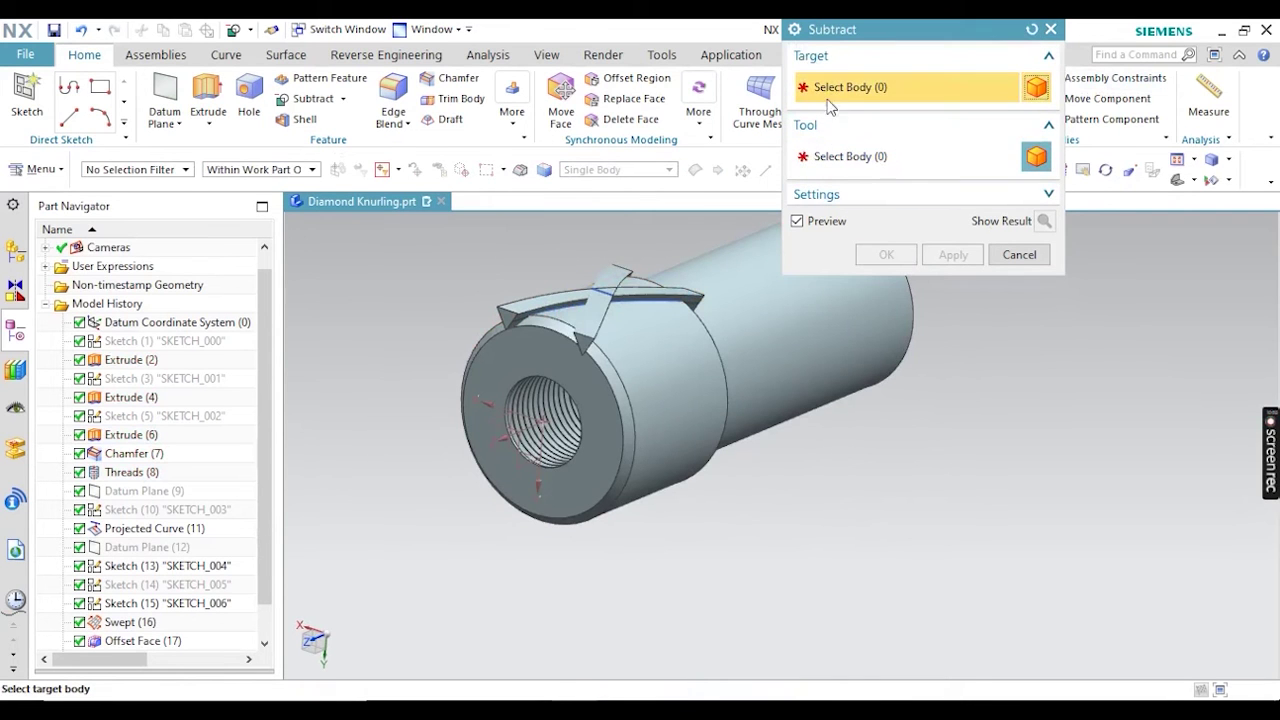
pyautogui.click(628, 398)
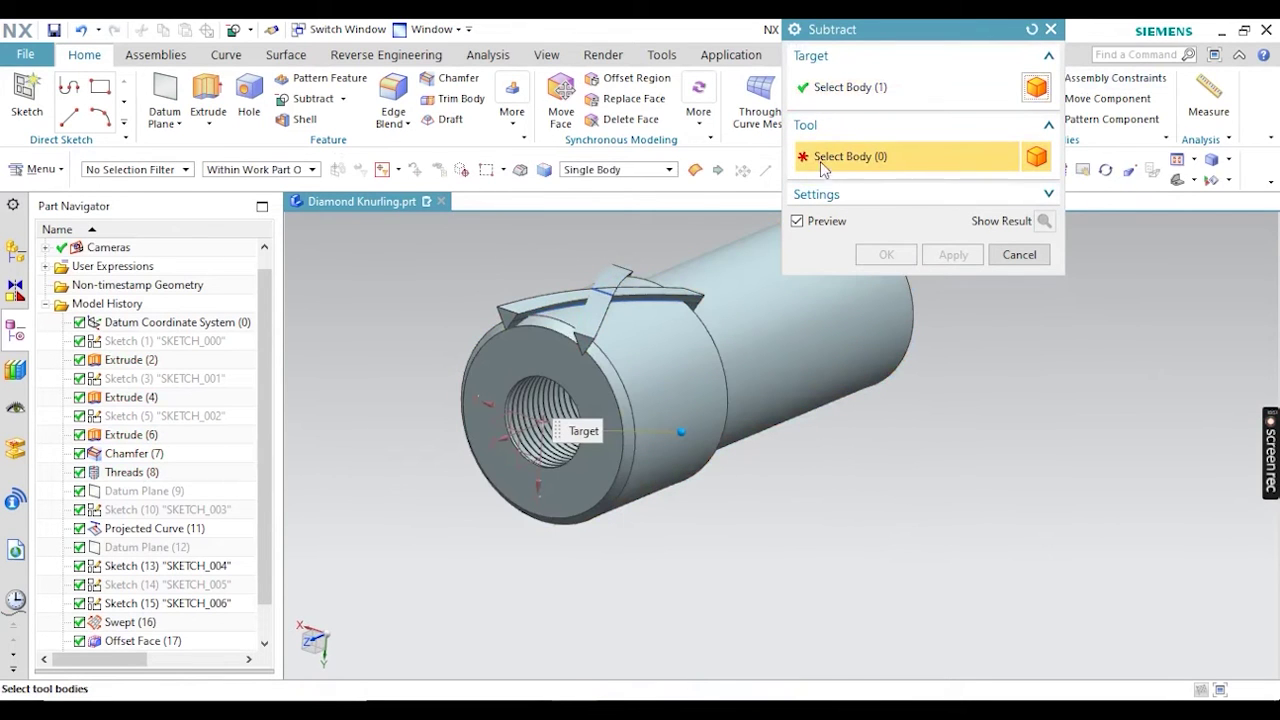
pyautogui.click(538, 304)
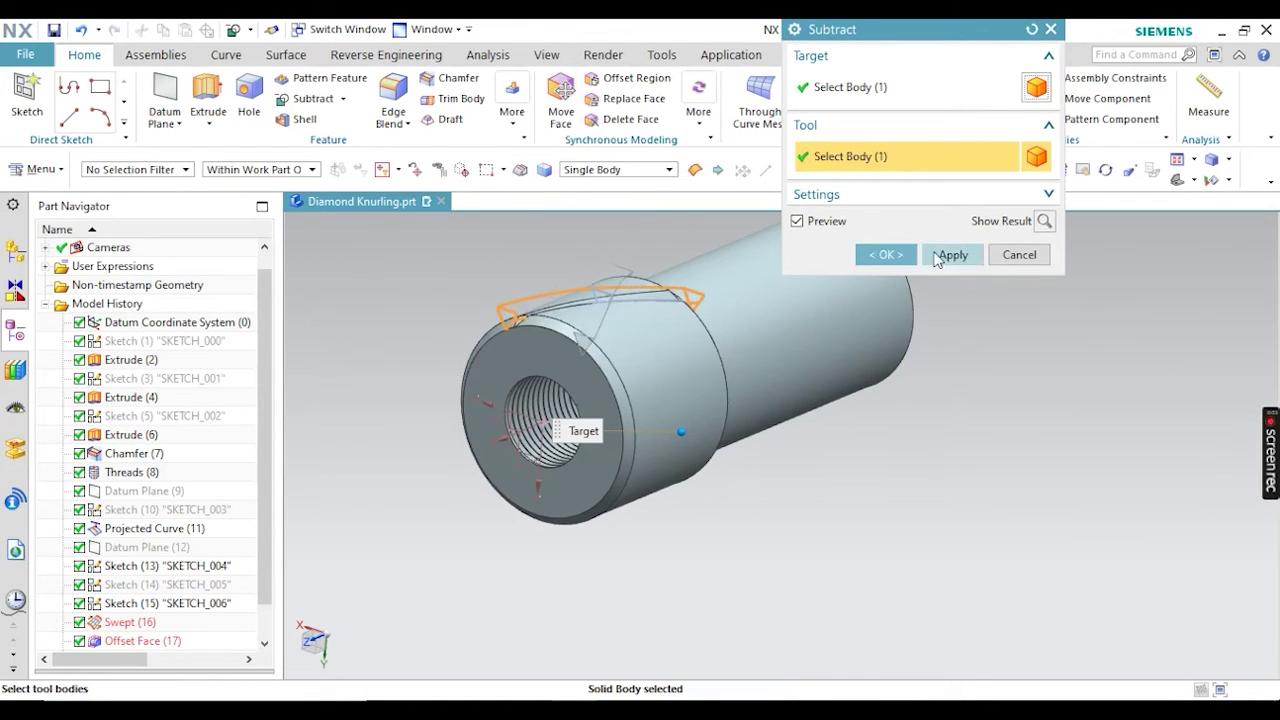
pyautogui.moveTo(596, 251); pyautogui.dragTo(710, 255, button='middle')
pyautogui.click(876, 254)
pyautogui.moveTo(543, 268); pyautogui.dragTo(500, 245, button='middle')
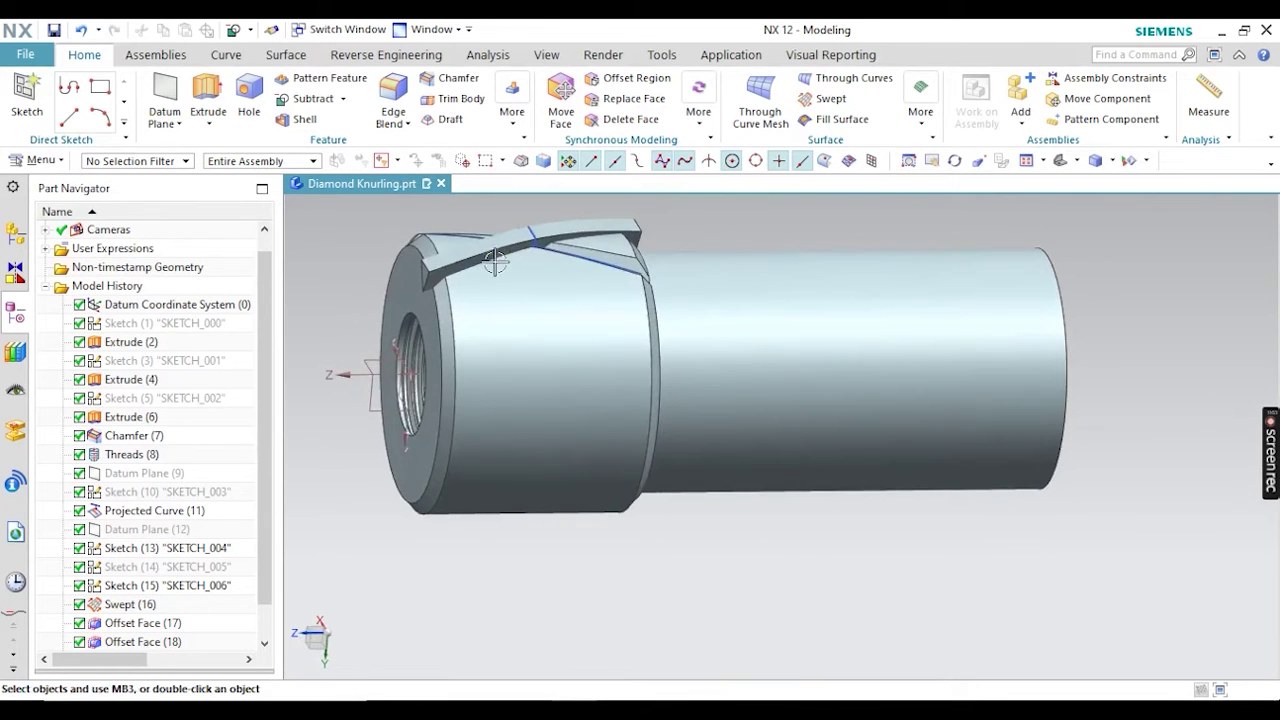
# Subtract the Mirror Feature (19) groove body from the cylinder and view it isometrically
pyautogui.scroll(-2, 367, 224)
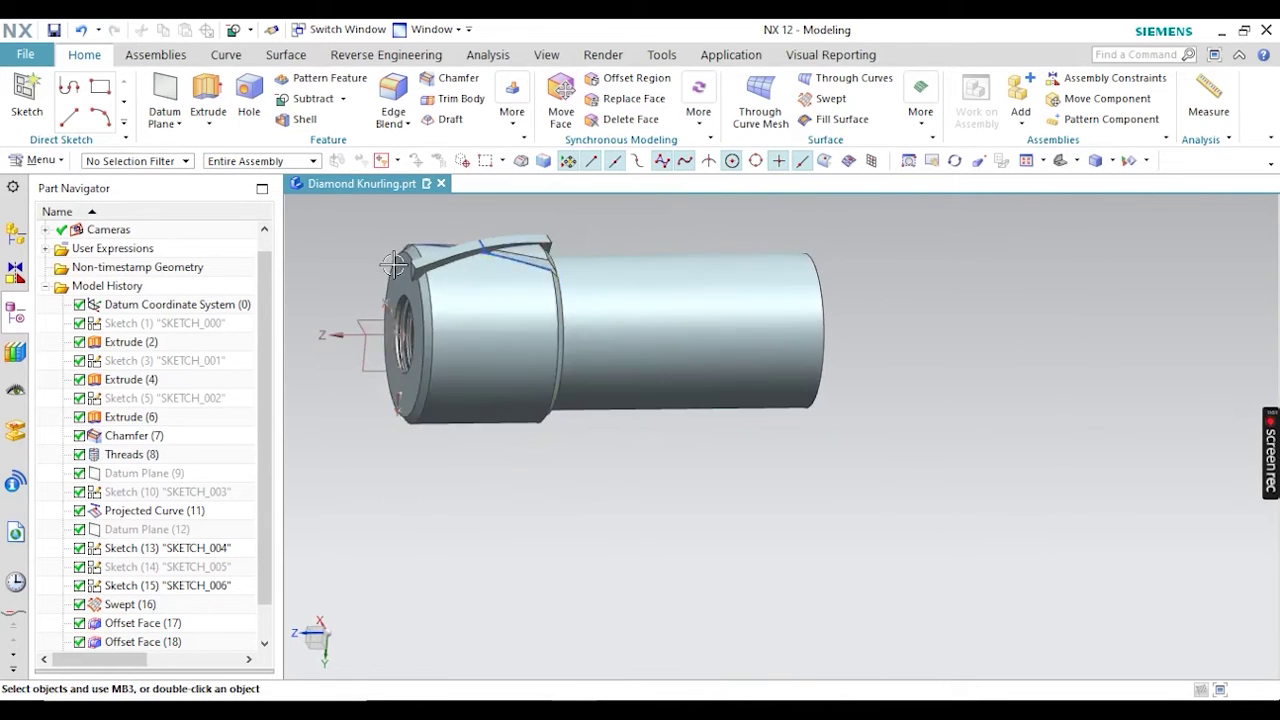
pyautogui.click(307, 100)
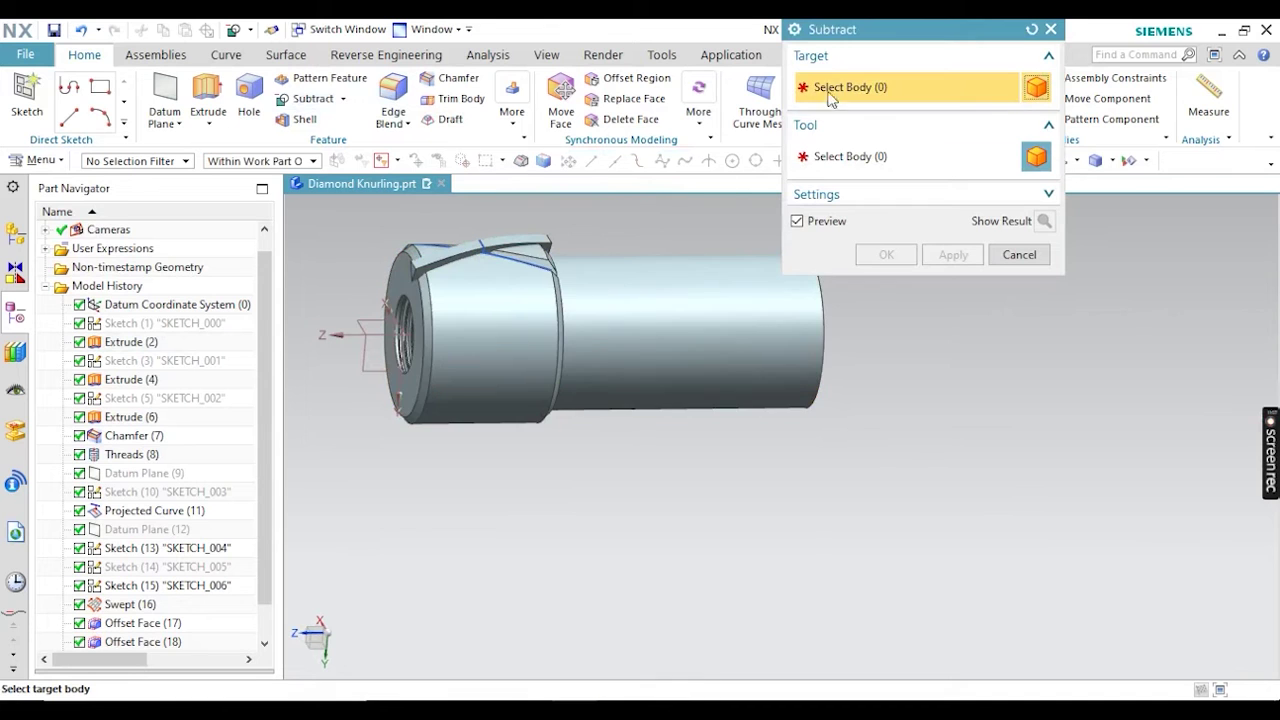
pyautogui.click(453, 262)
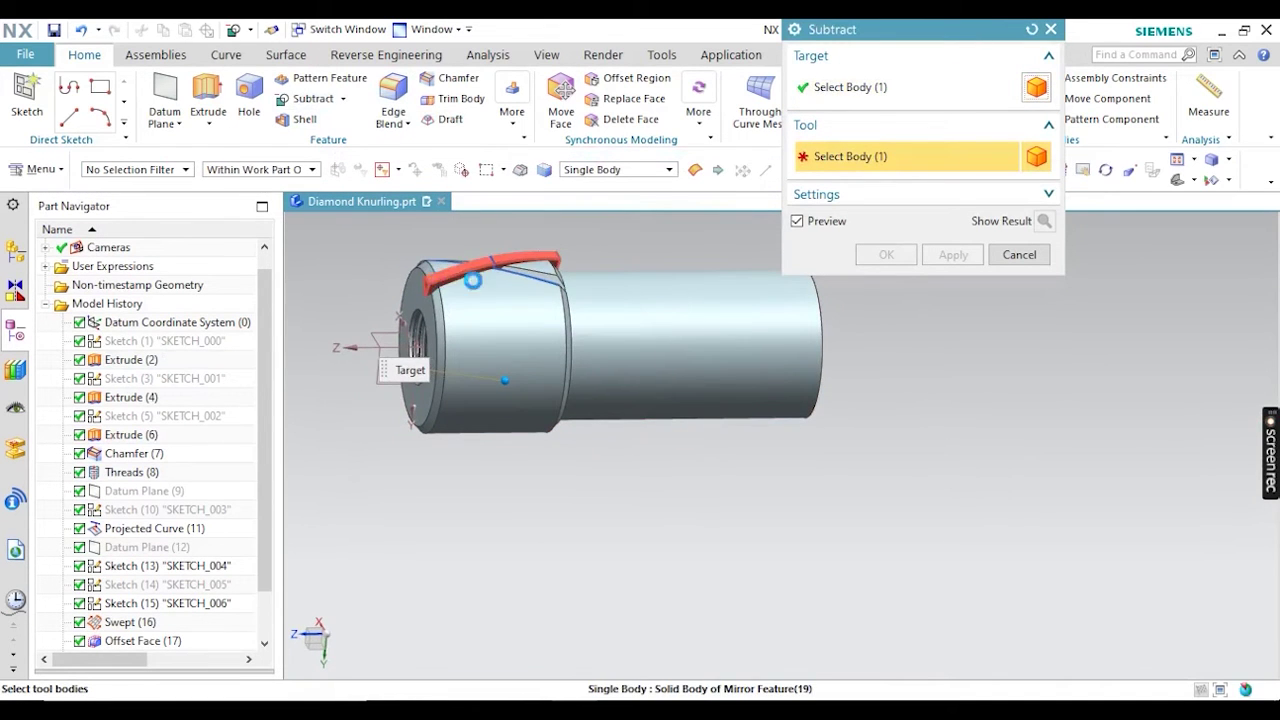
pyautogui.click(435, 268)
pyautogui.click(890, 262)
pyautogui.moveTo(629, 343); pyautogui.dragTo(580, 307, button='middle')
pyautogui.scroll(5, 580, 307)
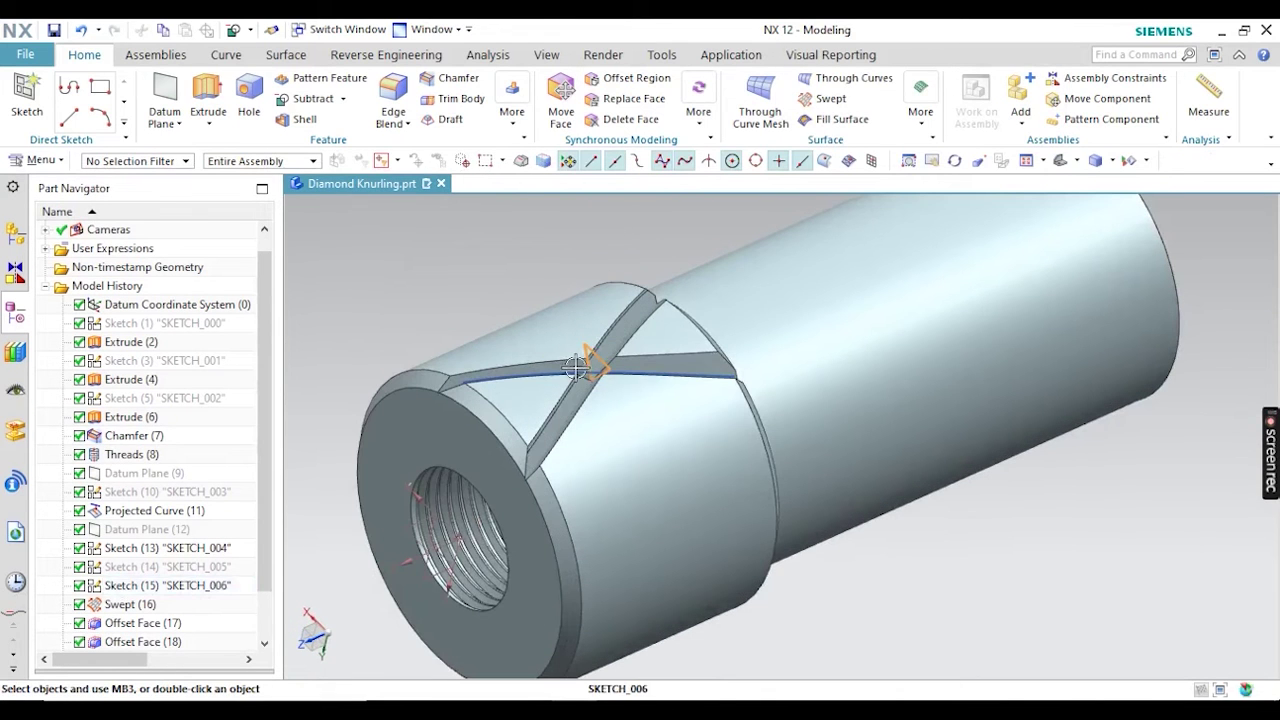
pyautogui.click(588, 366)
pyautogui.click(641, 376)
pyautogui.press('Escape')
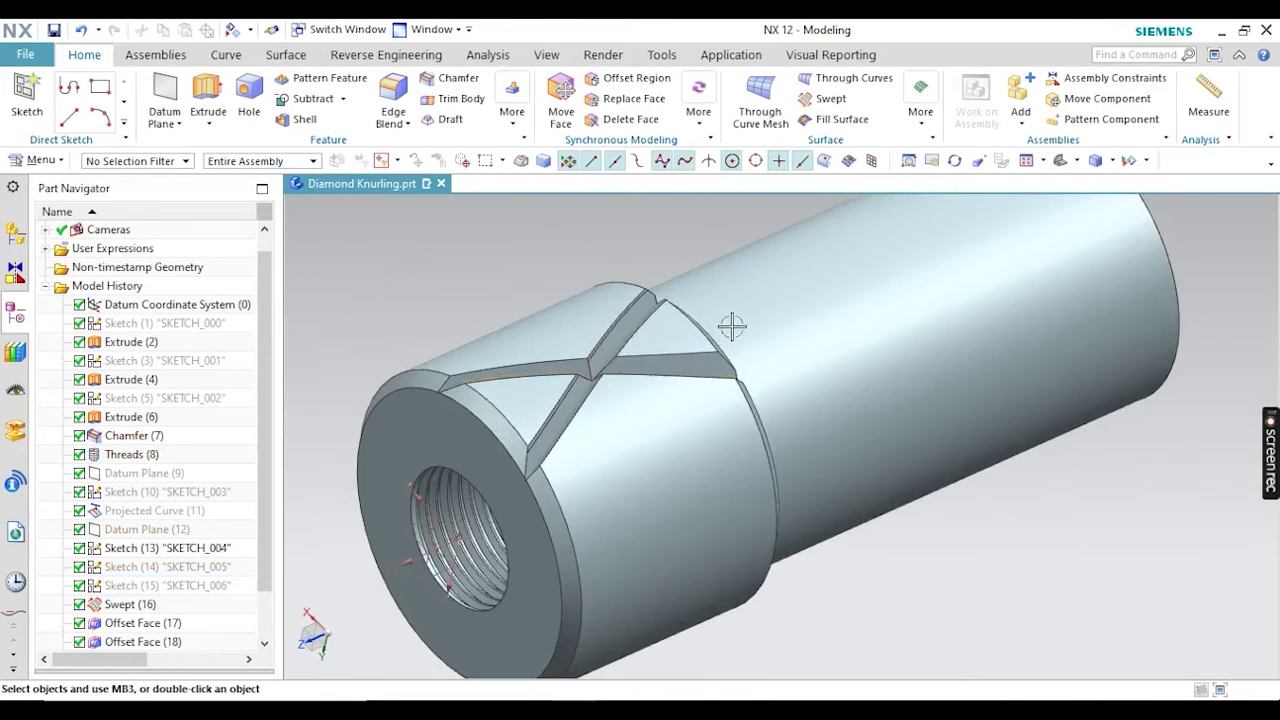
pyautogui.scroll(-5, 700, 330)
pyautogui.moveTo(700, 330); pyautogui.dragTo(692, 320, button='middle')
pyautogui.scroll(5, 692, 320)
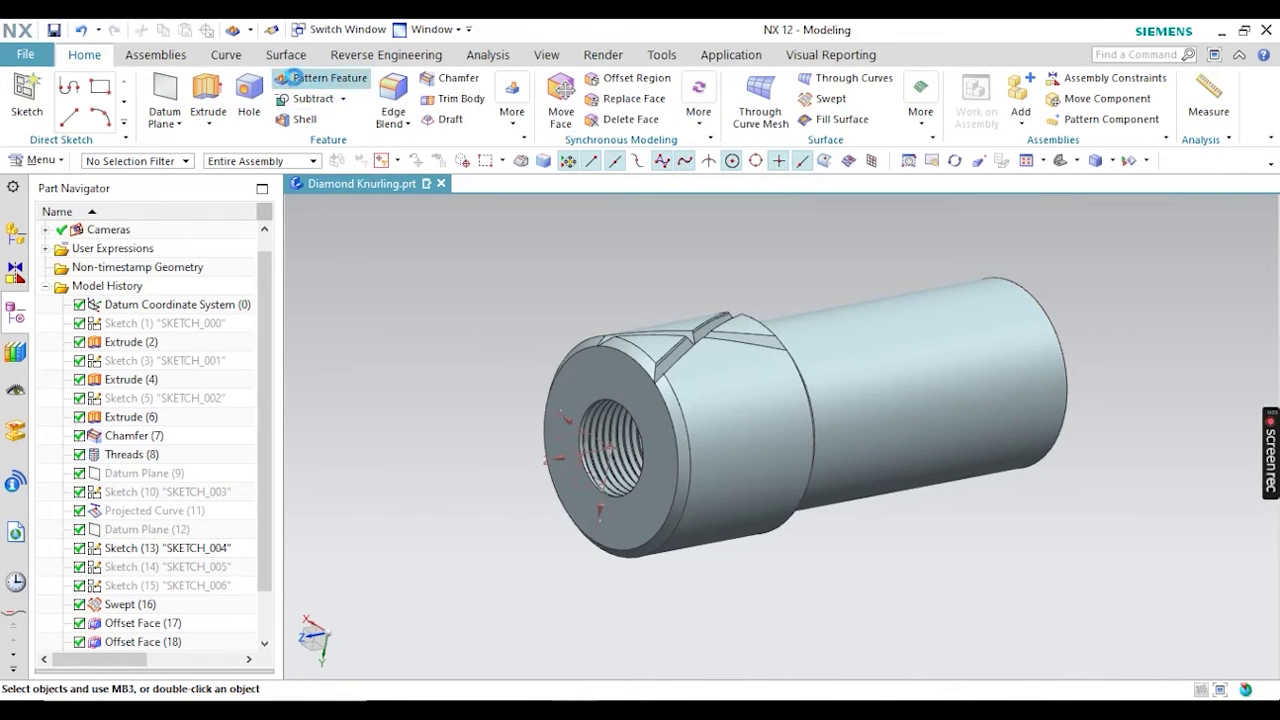
# Set up a circular pattern of Swept (16) and Subtract (20) about the datum Z axis
pyautogui.click(292, 79)
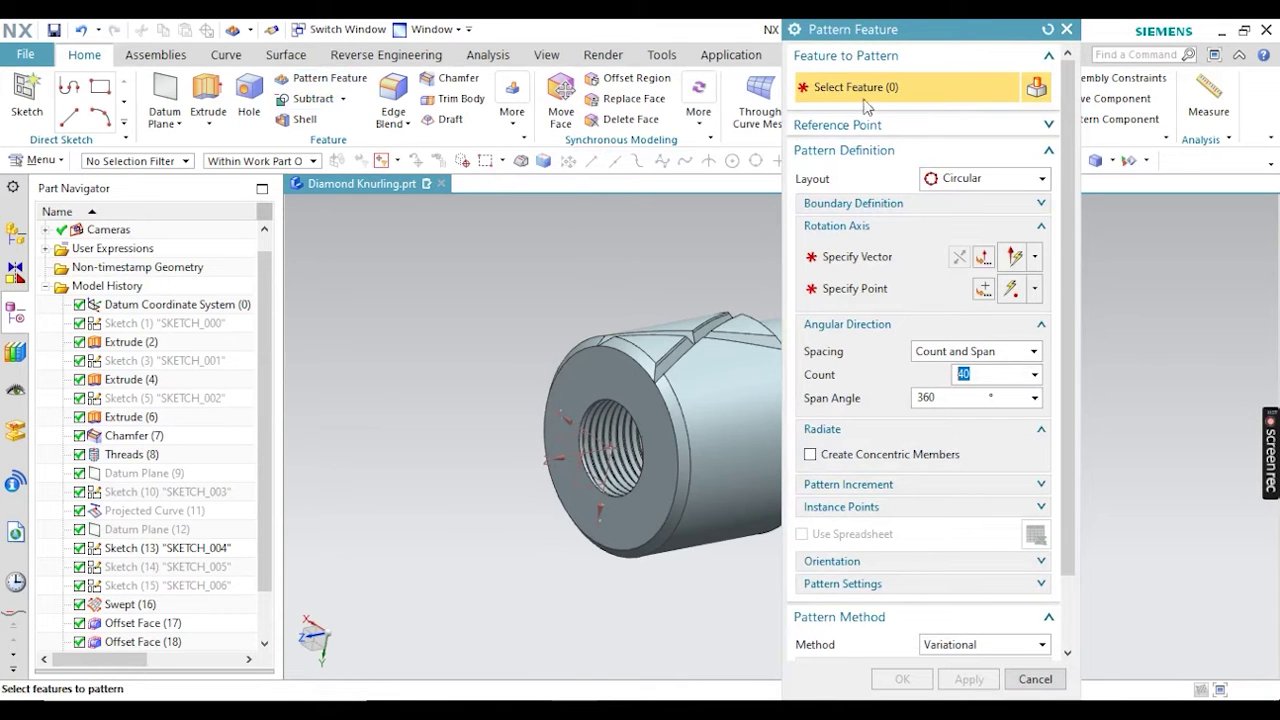
pyautogui.scroll(3, 657, 357)
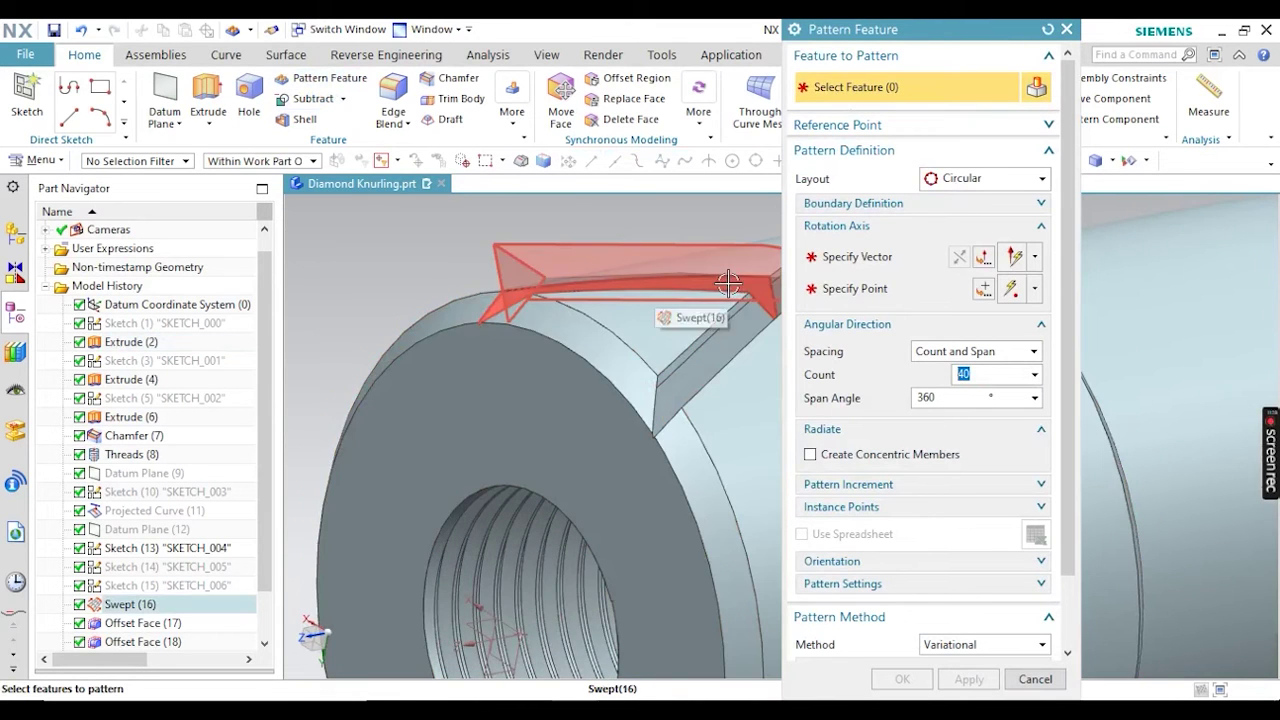
pyautogui.click(655, 300)
pyautogui.scroll(-3, 425, 313)
pyautogui.scroll(-1, 163, 604)
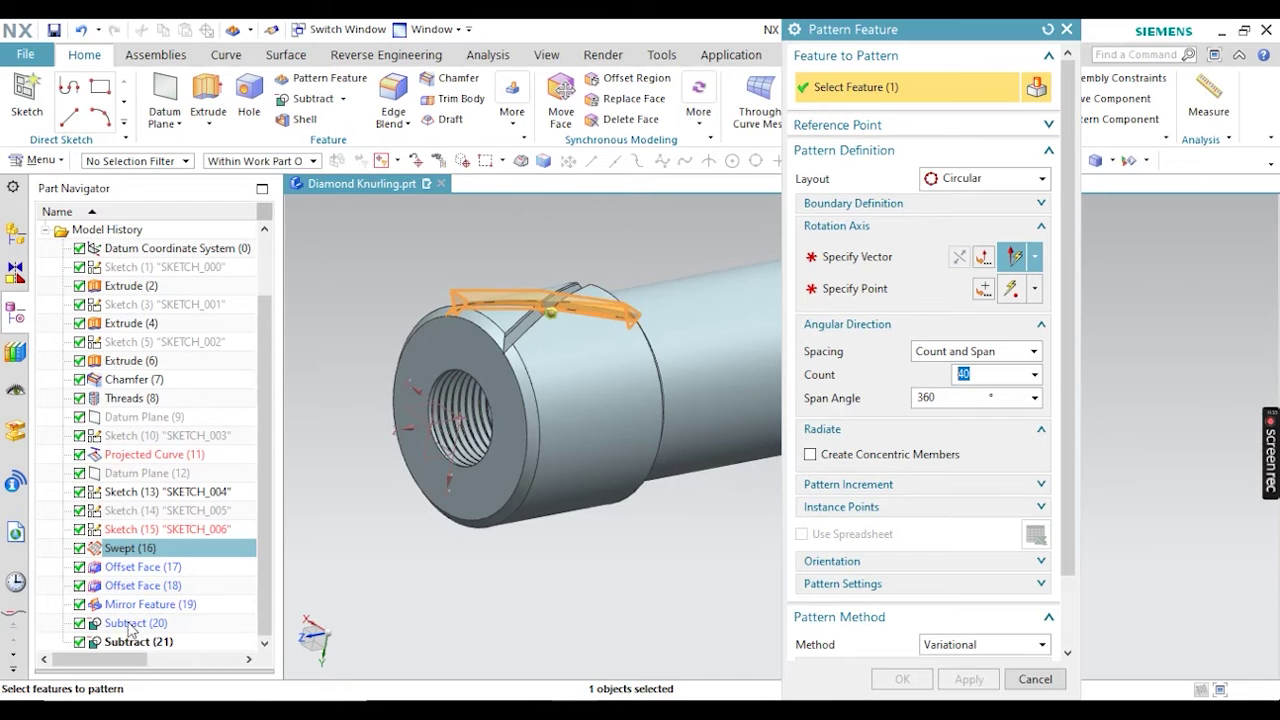
pyautogui.click(130, 623)
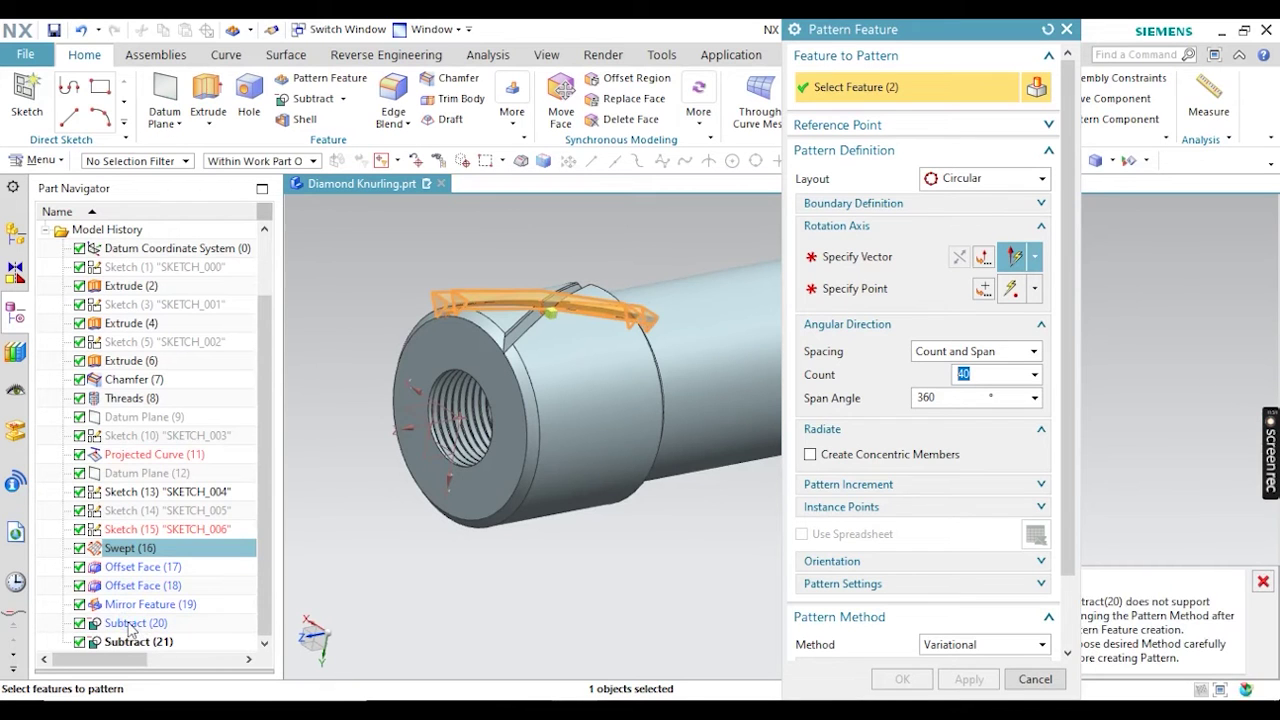
pyautogui.click(851, 266)
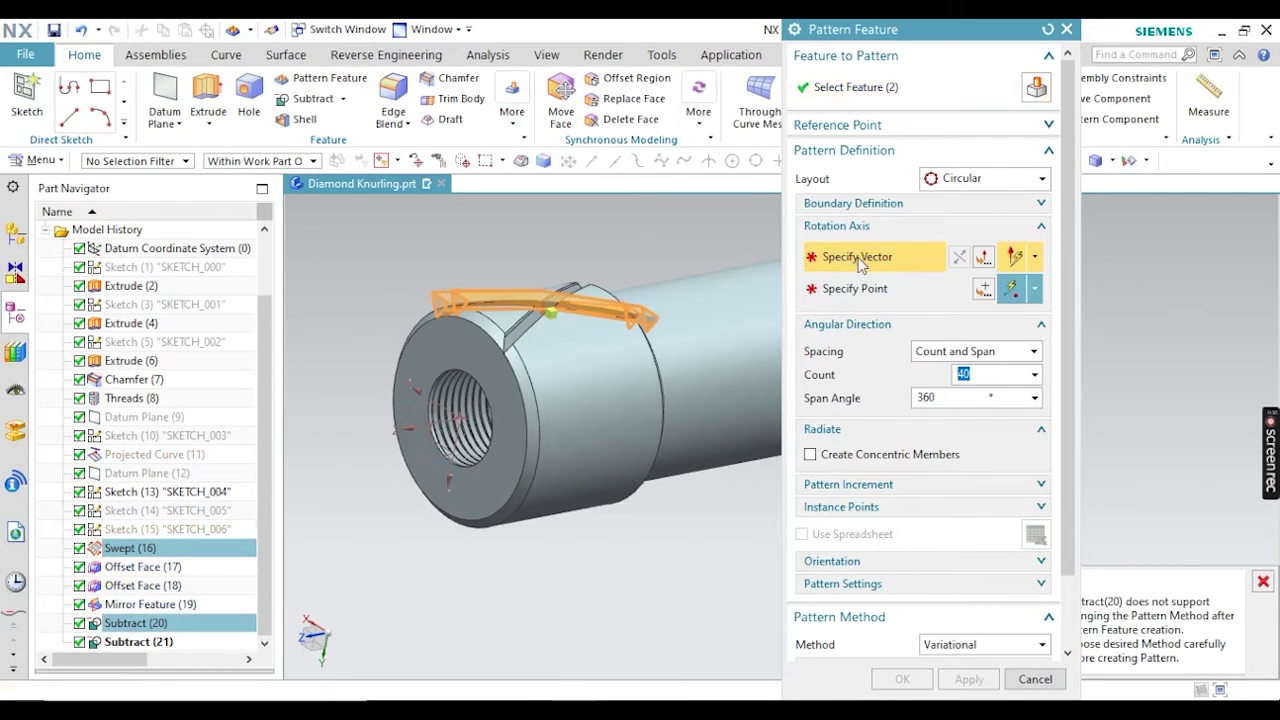
pyautogui.click(411, 429)
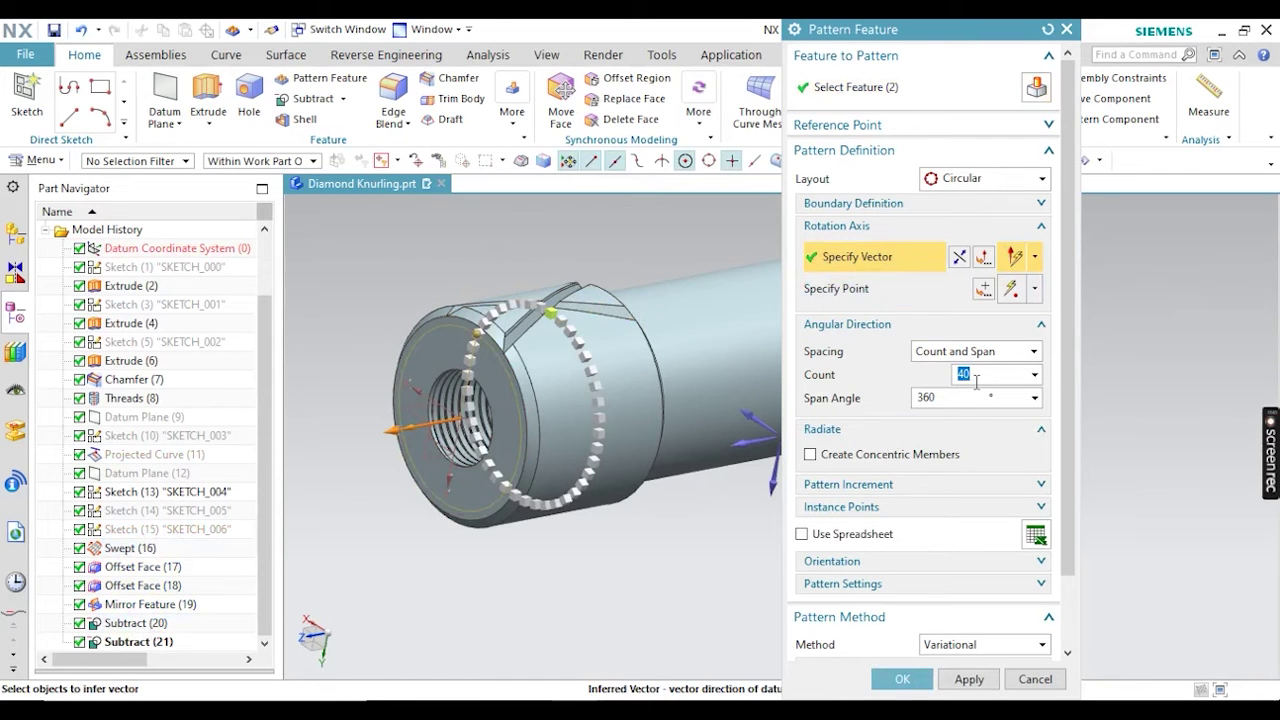
# Preview the 35-instance, 360° knurl pattern, inspect the teeth and accept it
pyautogui.scroll(-2, 1012, 643)
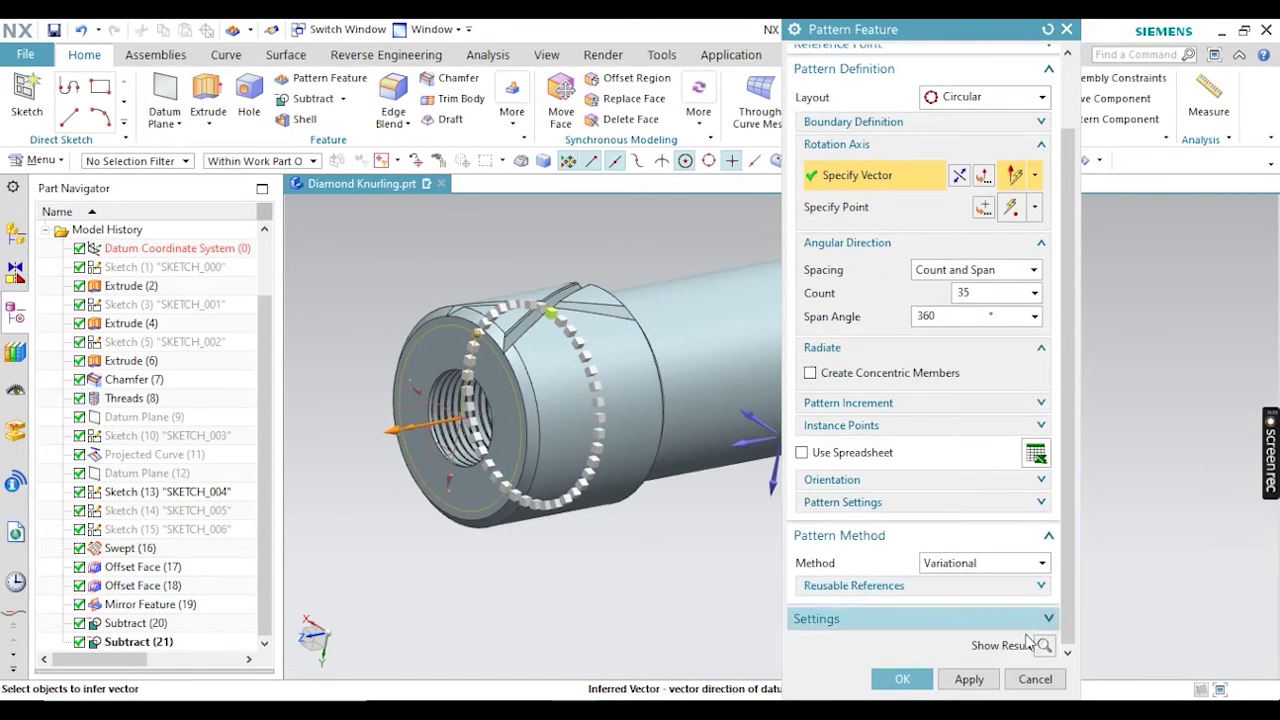
pyautogui.click(1040, 644)
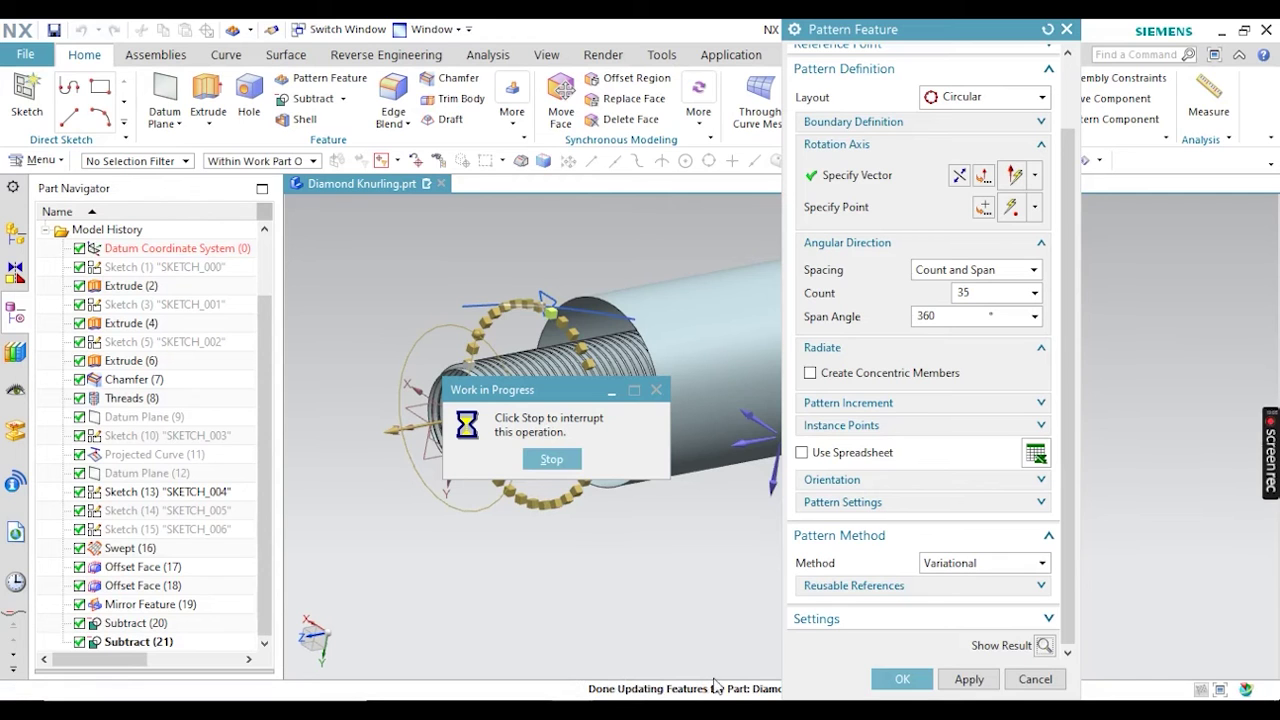
pyautogui.moveTo(930, 29); pyautogui.dragTo(1017, 29)
pyautogui.moveTo(545, 340); pyautogui.dragTo(796, 427, button='middle')
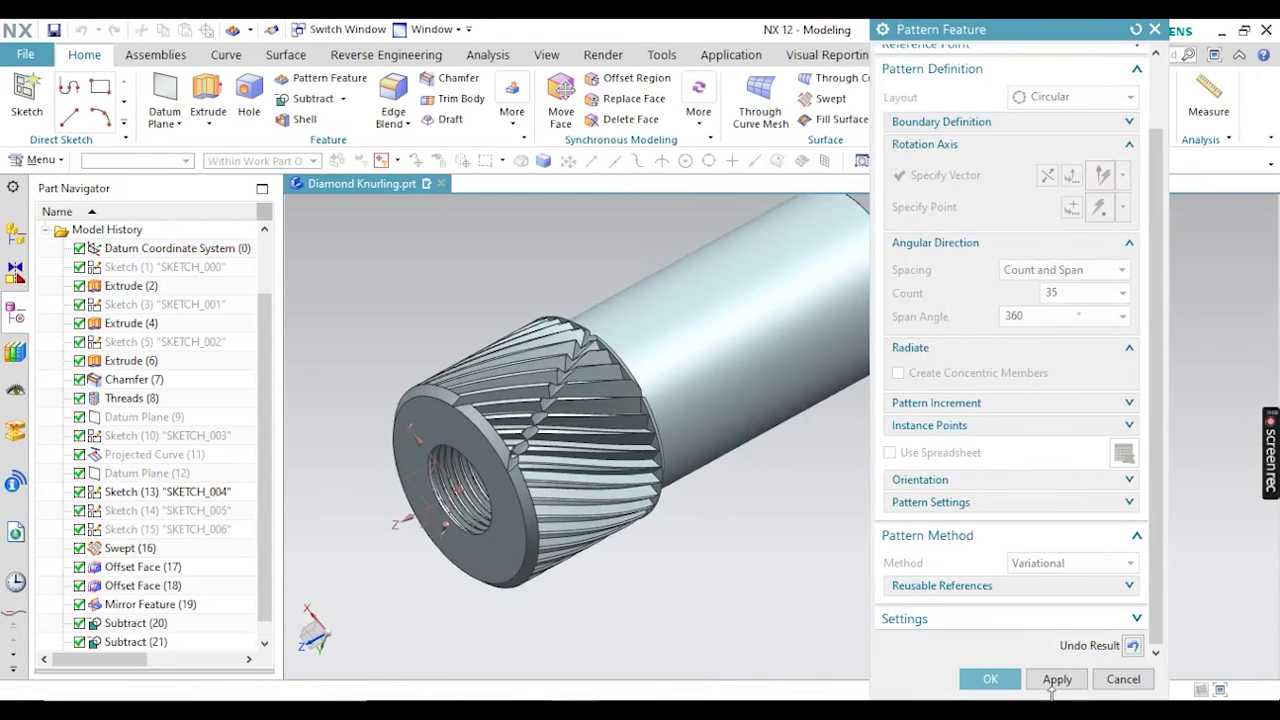
pyautogui.click(988, 679)
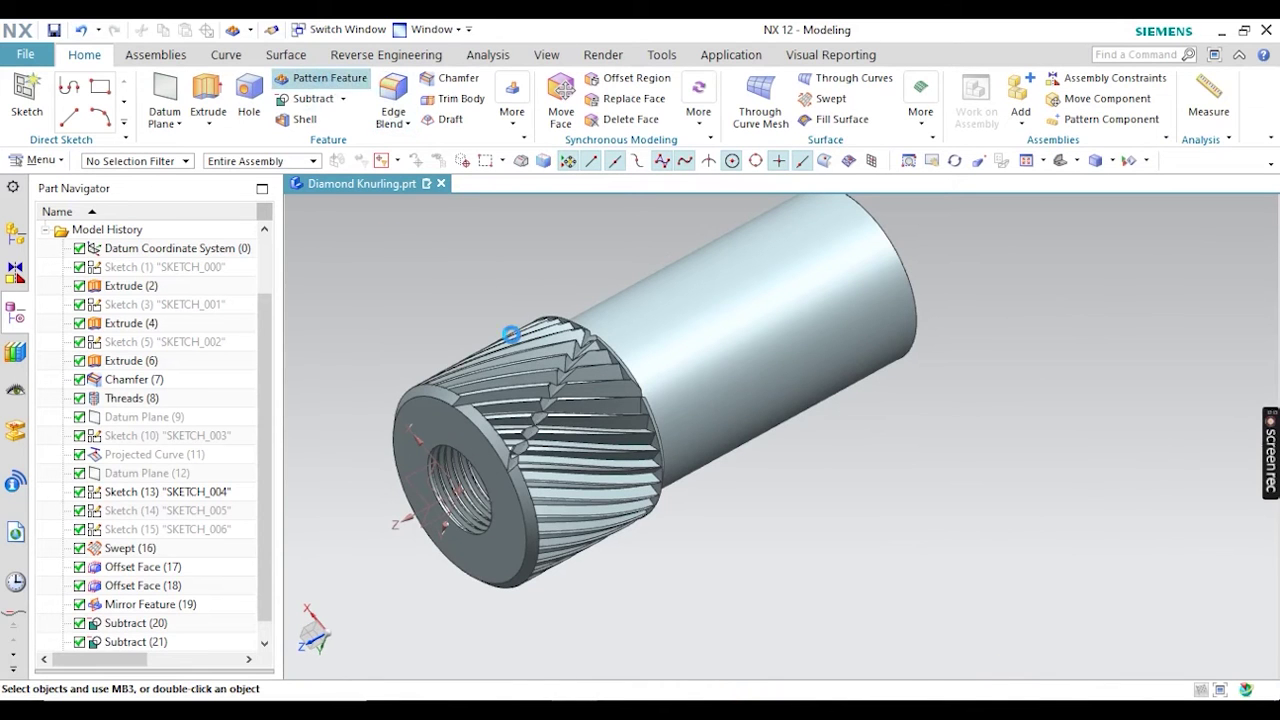
# Circularly pattern Mirror Feature (19) and Subtract (21) about the datum axis, 35 instances over 360°
pyautogui.click(320, 78)
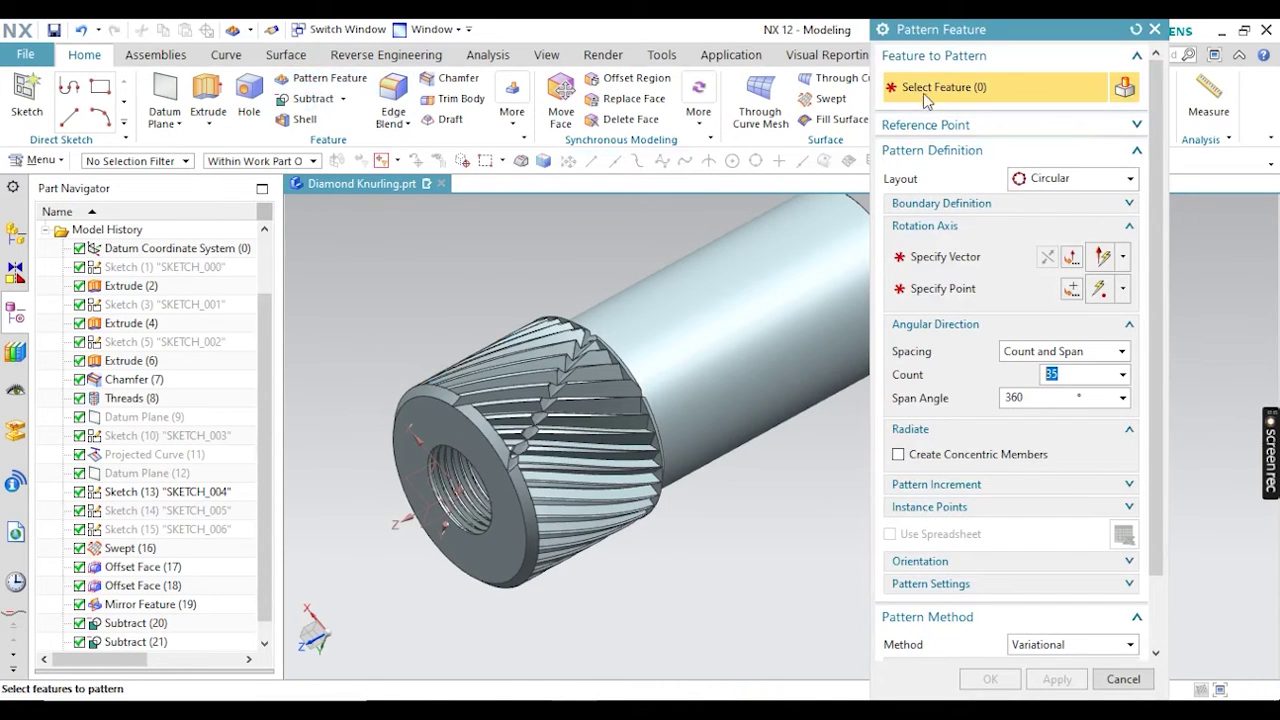
pyautogui.scroll(3, 632, 397)
pyautogui.click(150, 604)
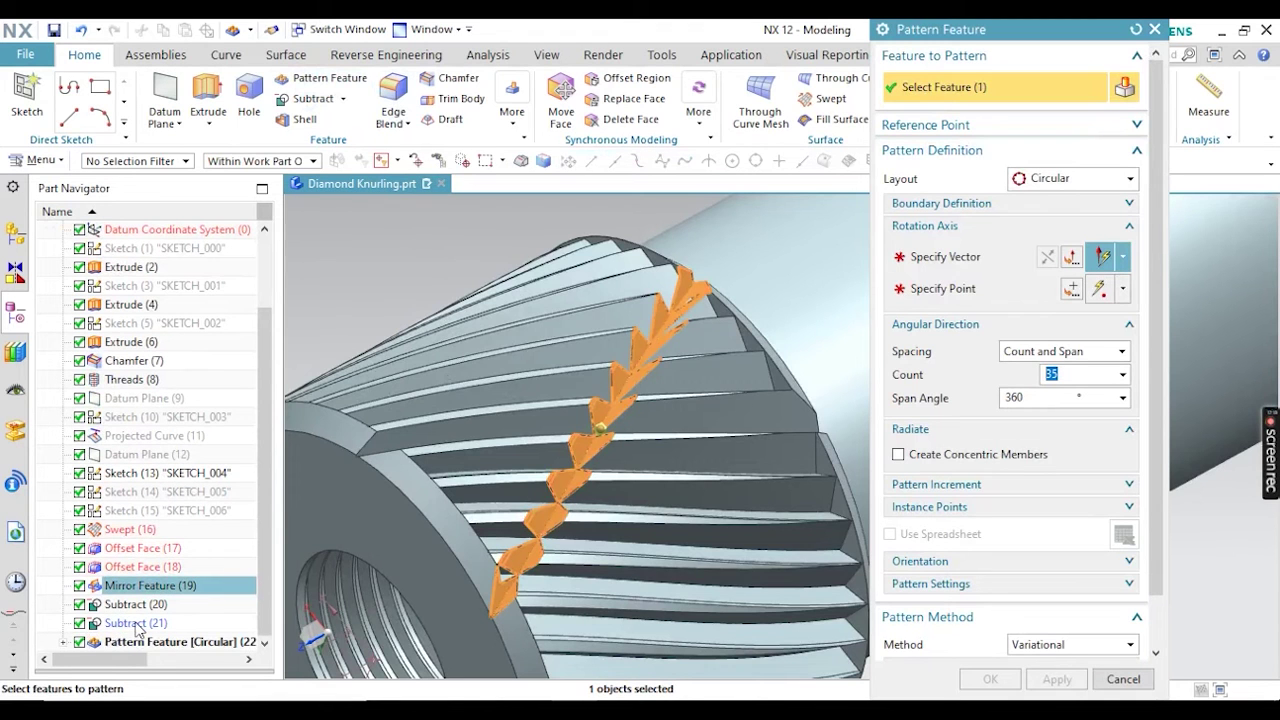
pyautogui.click(137, 623)
pyautogui.middleClick(812, 333)
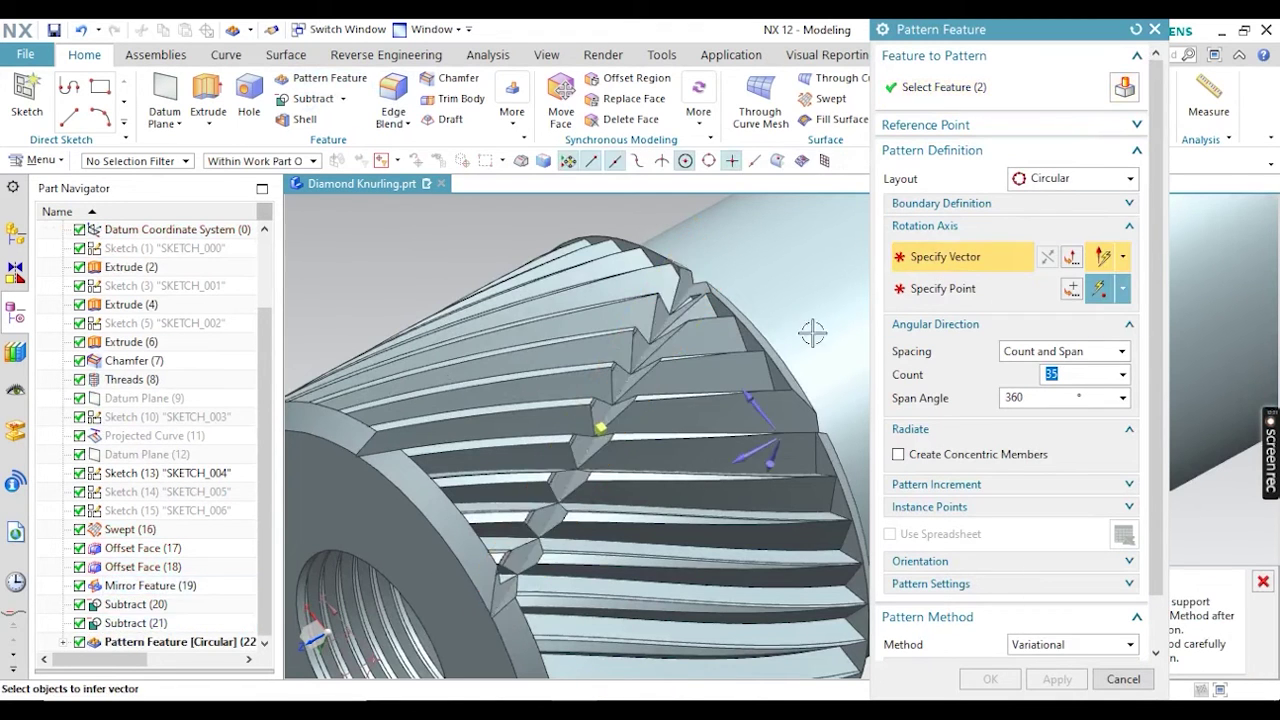
pyautogui.scroll(-3, 812, 333)
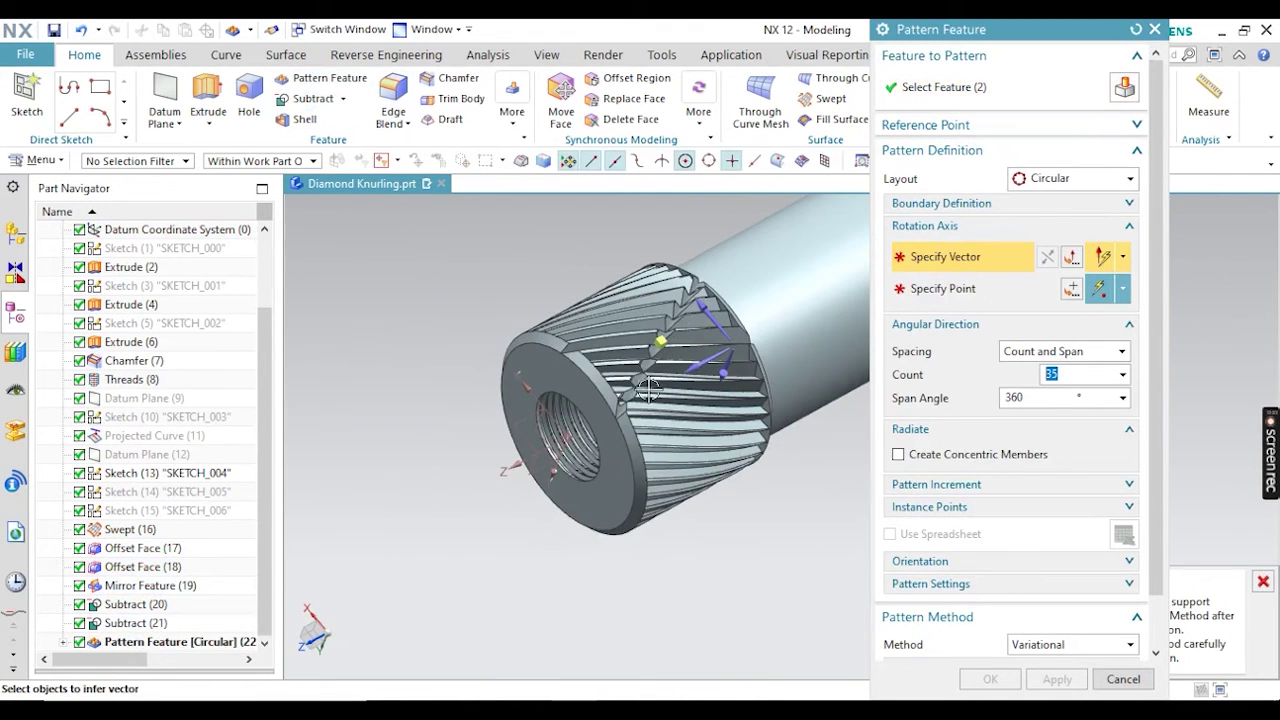
pyautogui.click(519, 460)
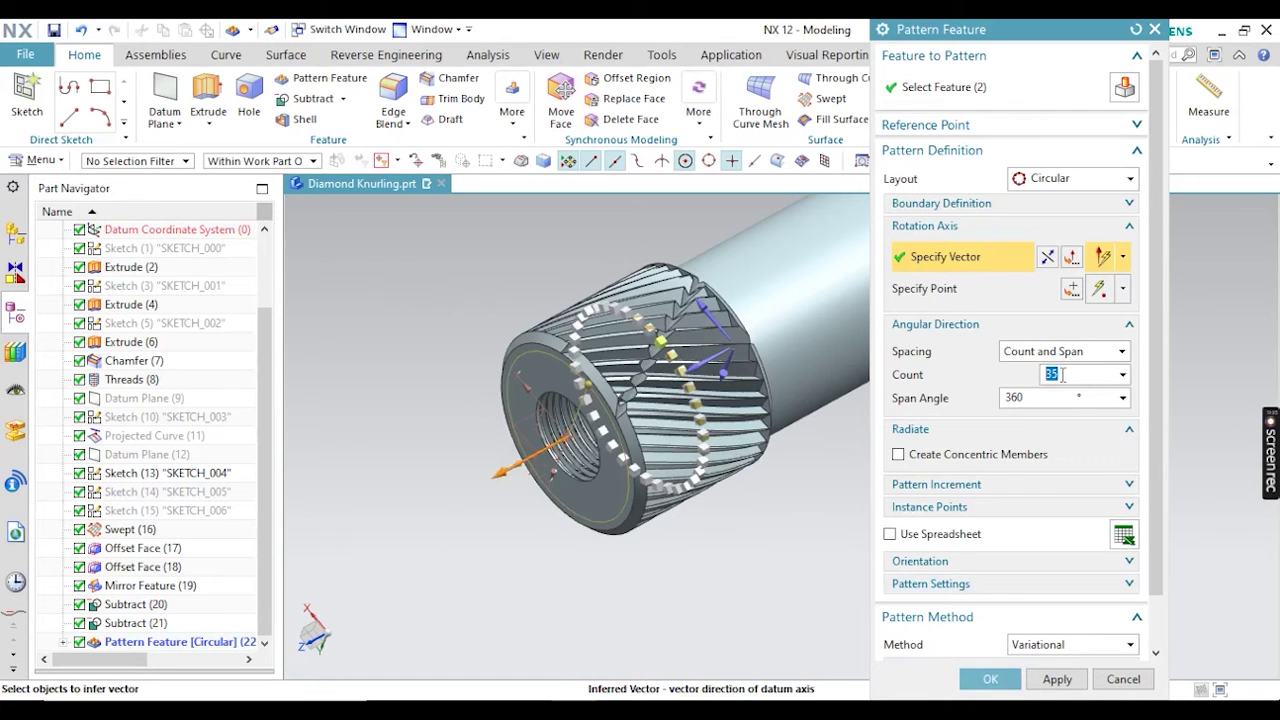
pyautogui.click(990, 679)
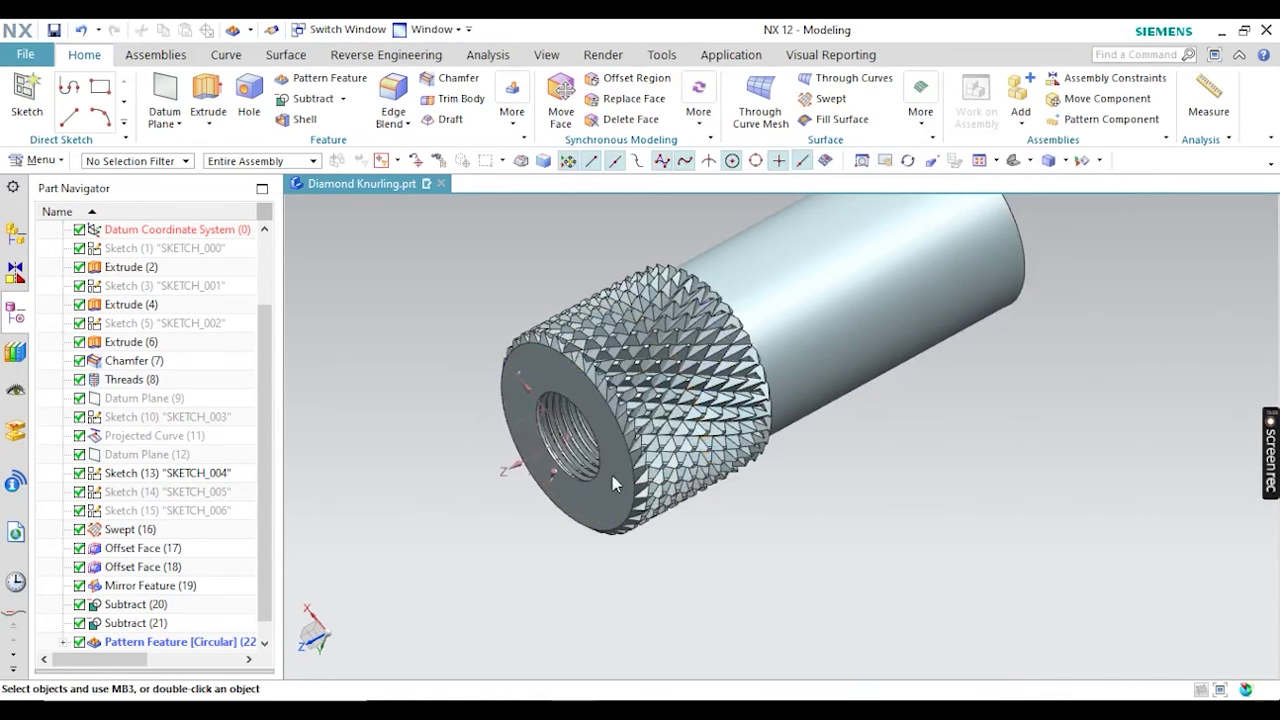
# Orbit and zoom the part to inspect the finished knurl and the threaded end face
pyautogui.moveTo(652, 424); pyautogui.dragTo(577, 420, button='middle')
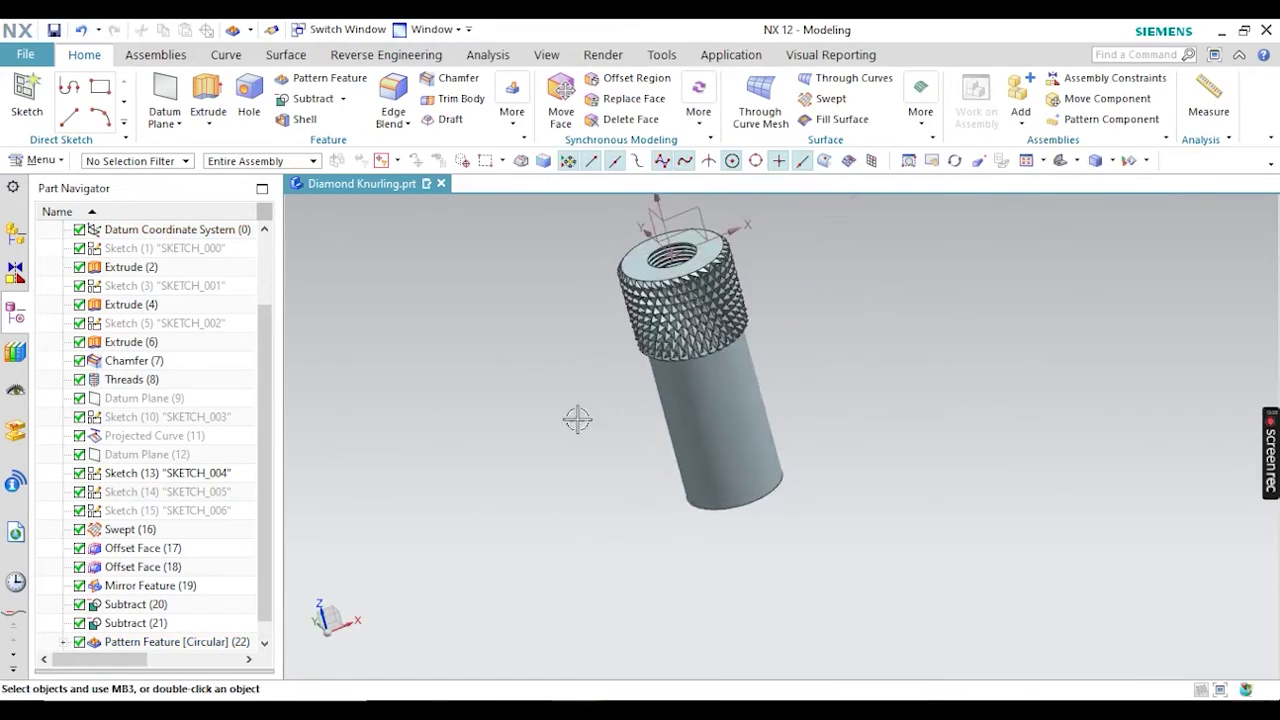
pyautogui.scroll(5, 687, 287)
pyautogui.scroll(-5, 687, 287)
pyautogui.moveTo(687, 287); pyautogui.dragTo(618, 495, button='middle')
pyautogui.scroll(5, 690, 365)
pyautogui.scroll(-5, 700, 365)
pyautogui.scroll(5, 692, 470)
pyautogui.scroll(-5, 692, 477)
pyautogui.scroll(3, 560, 420)
pyautogui.scroll(-1, 466, 272)
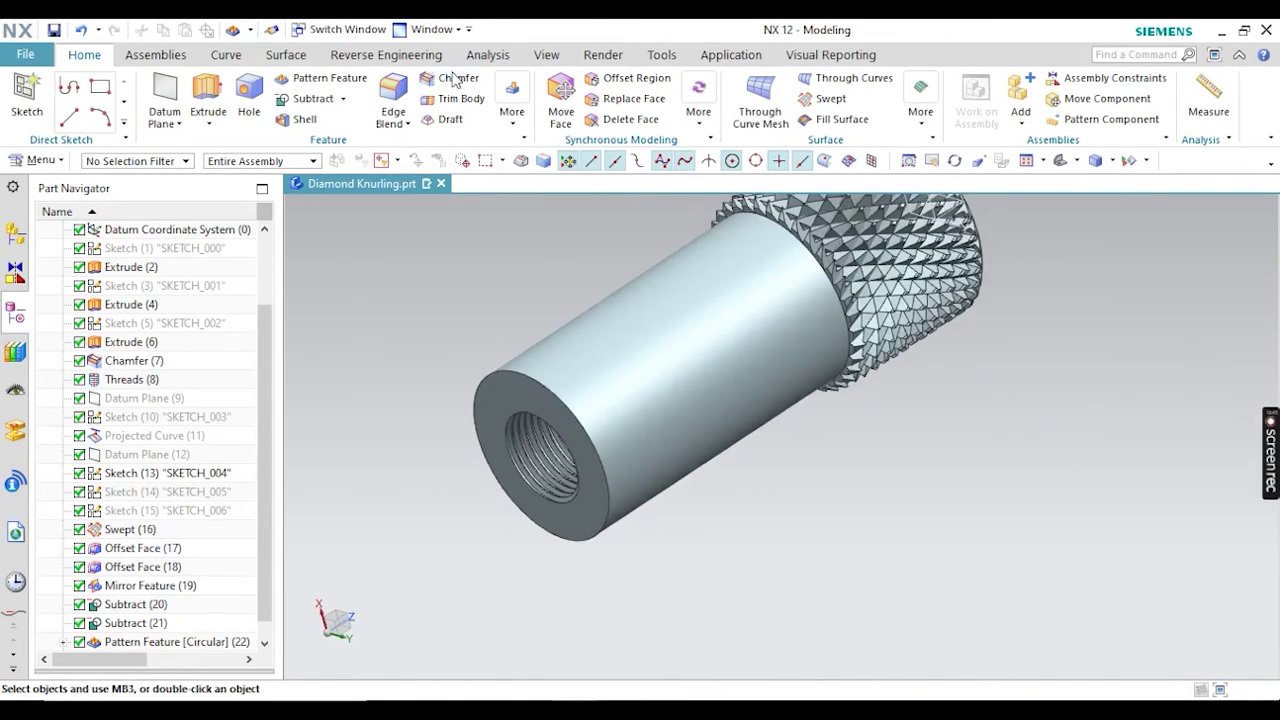
# Chamfer the outer rim edge at the plain rear end by 8 mm
pyautogui.click(452, 78)
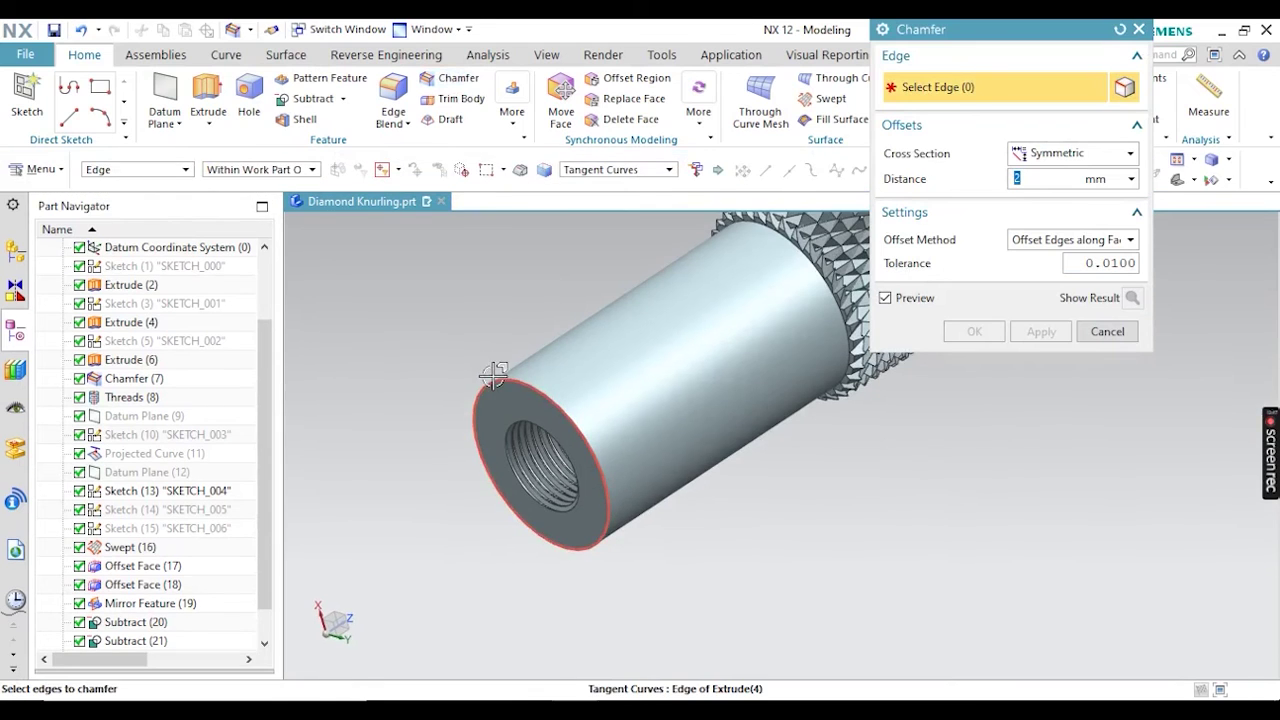
pyautogui.click(492, 376)
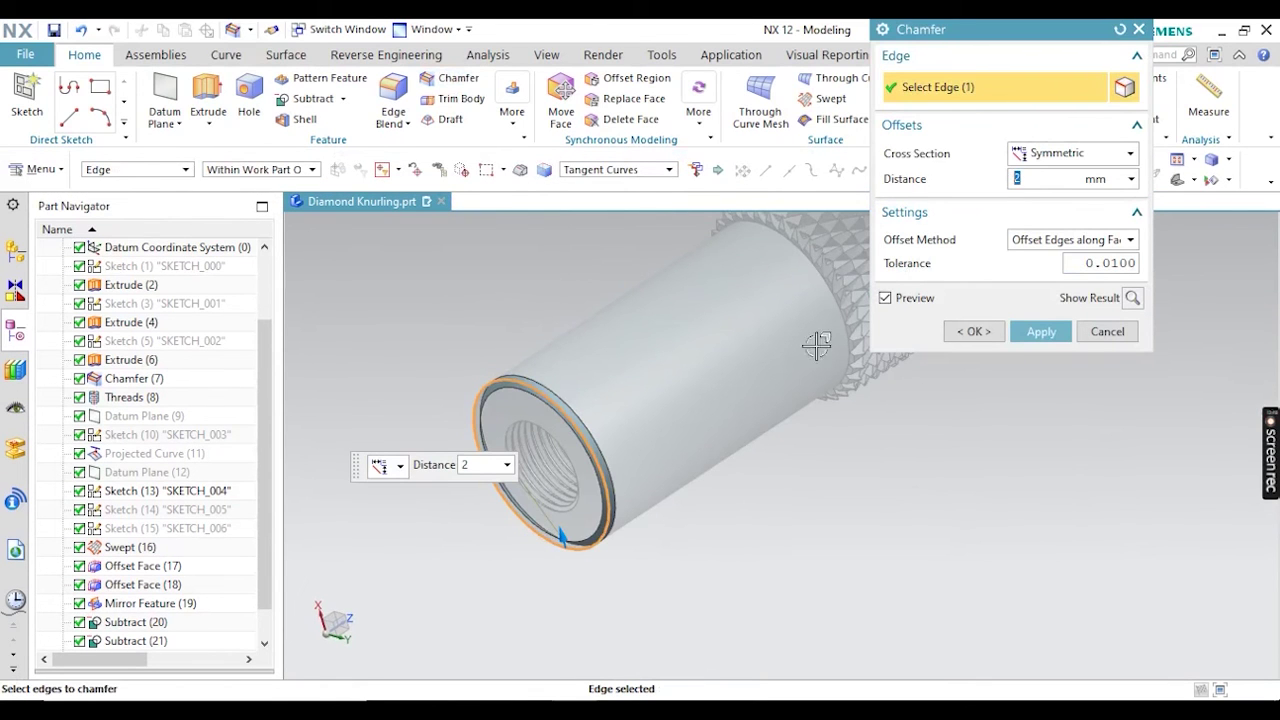
pyautogui.moveTo(559, 513)
pyautogui.mouseDown()
pyautogui.moveTo(550, 508)
pyautogui.moveTo(560, 518)
pyautogui.mouseUp()
pyautogui.click(968, 334)
# Orbit to check the chamfered end, then select Datum Coordinate System (0) in the model history
pyautogui.scroll(-3, 807, 435)
pyautogui.moveTo(718, 410); pyautogui.dragTo(426, 378, button='middle')
pyautogui.scroll(3, 755, 335)
pyautogui.scroll(3, 137, 276)
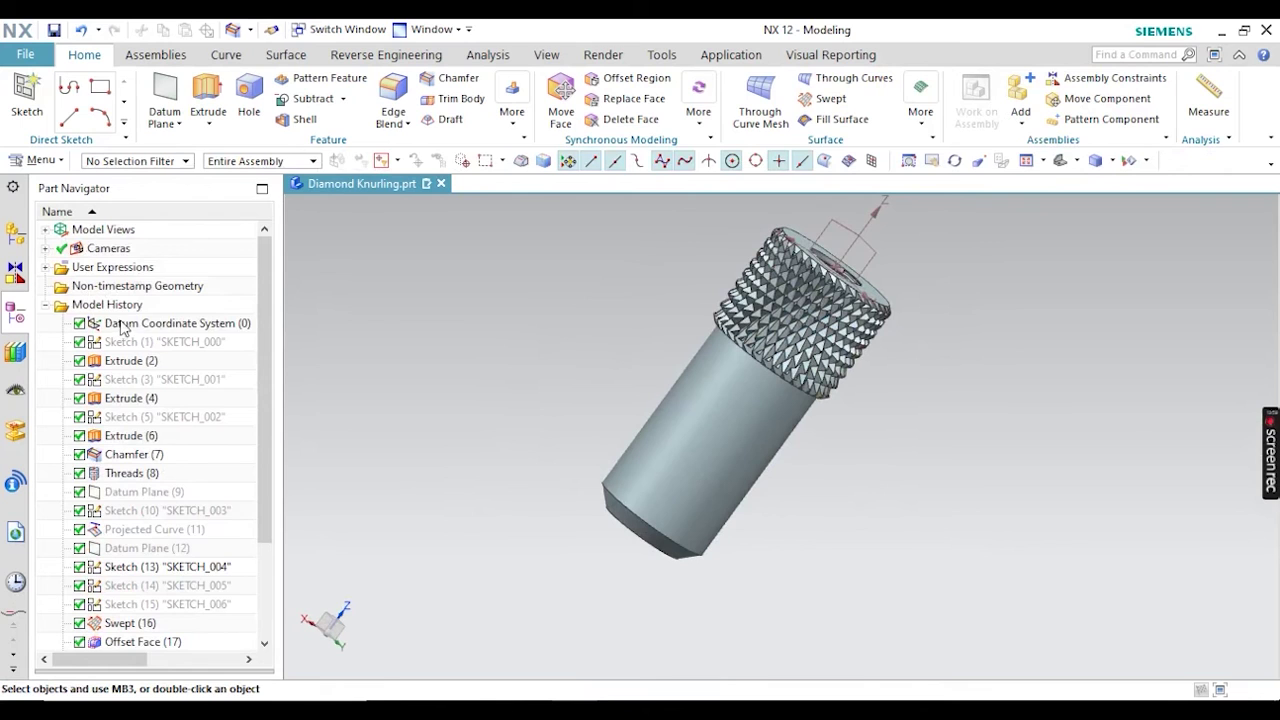
pyautogui.click(120, 324)
# Hide the datum coordinate system and reorient the part to a standard tilted view
pyautogui.rightClick(120, 324)
pyautogui.click(155, 214)
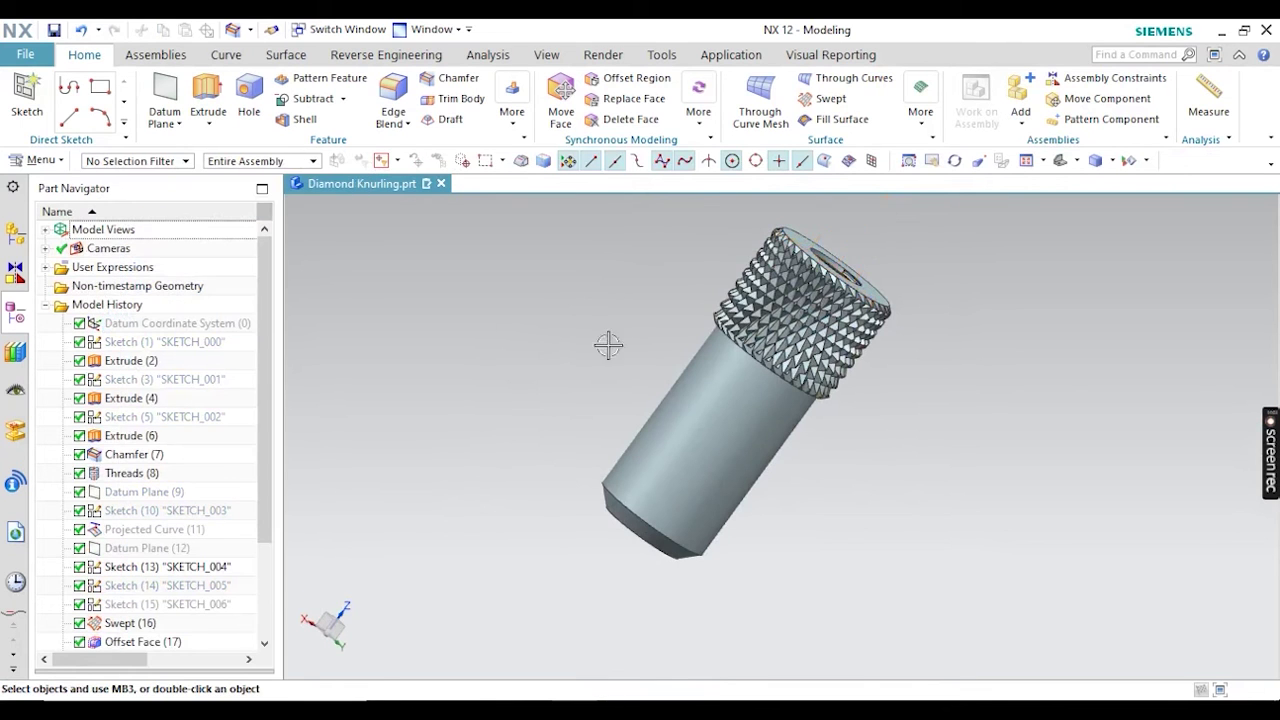
pyautogui.scroll(-4, 608, 344)
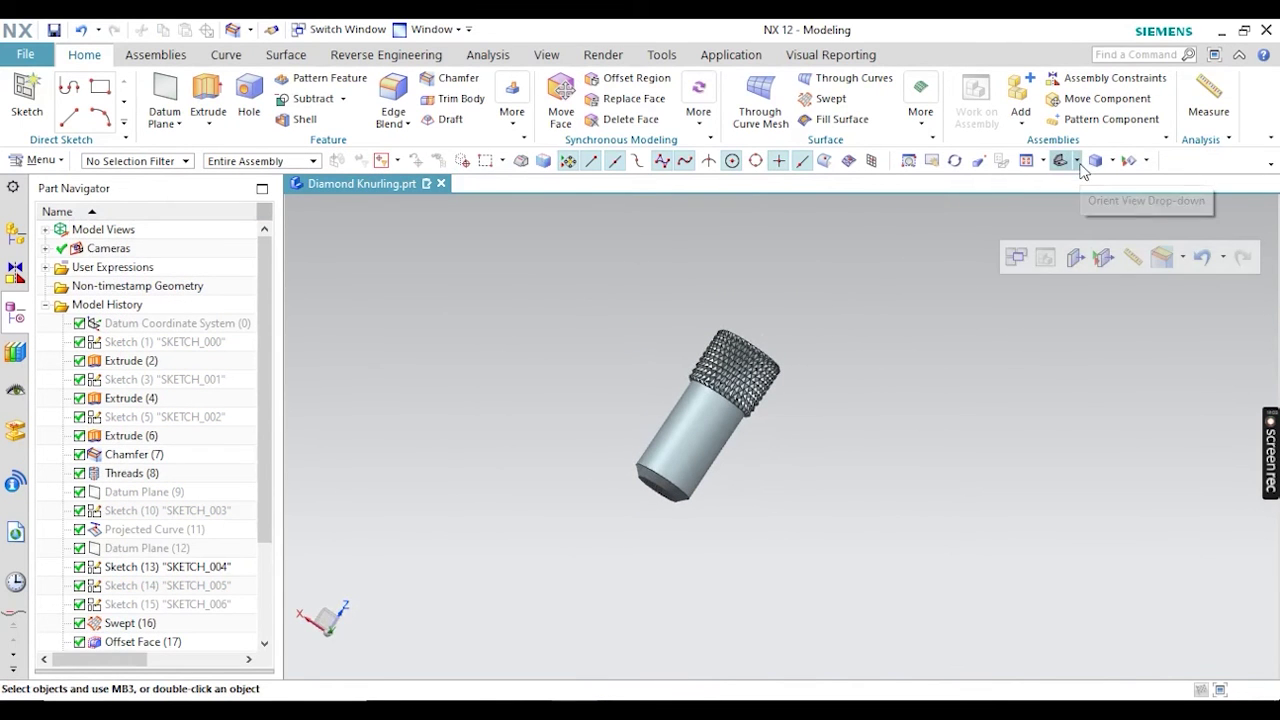
pyautogui.click(1078, 166)
pyautogui.click(1079, 164)
pyautogui.click(1112, 162)
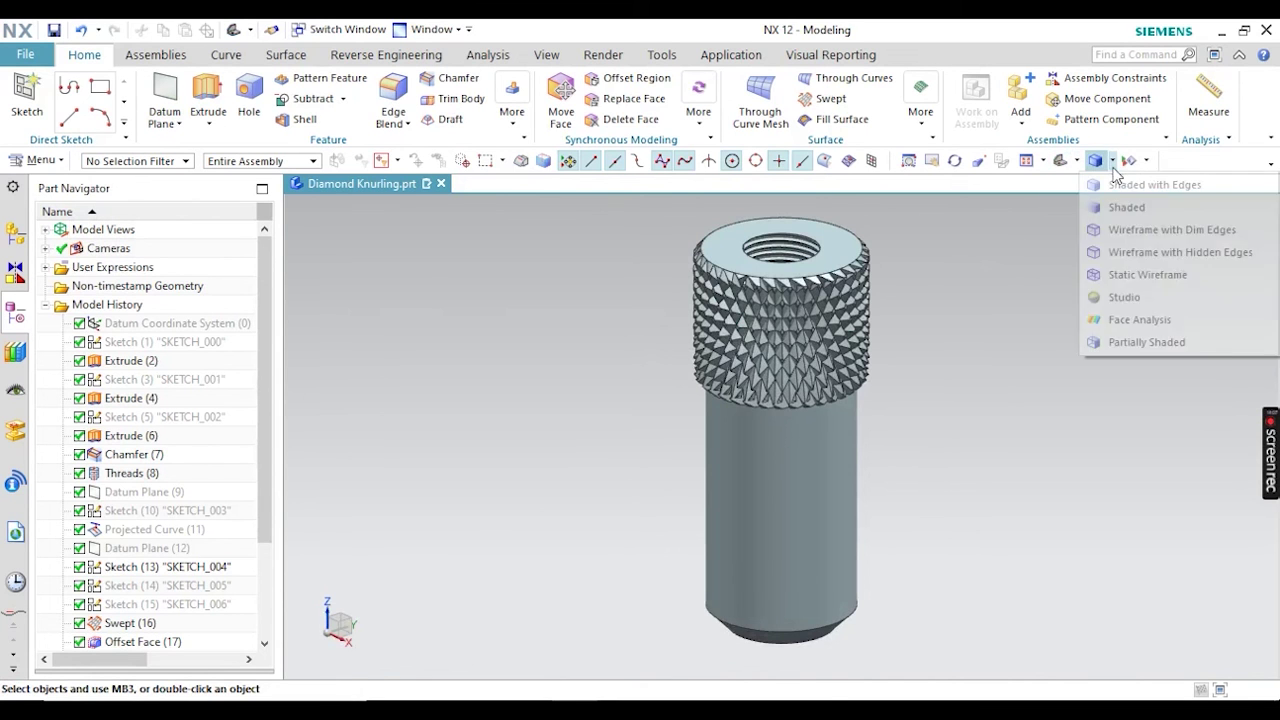
pyautogui.moveTo(777, 287); pyautogui.dragTo(725, 294, button='middle')
# Colour the whole part gold-brown through Edit Object Display and inspect the result
pyautogui.click(545, 54)
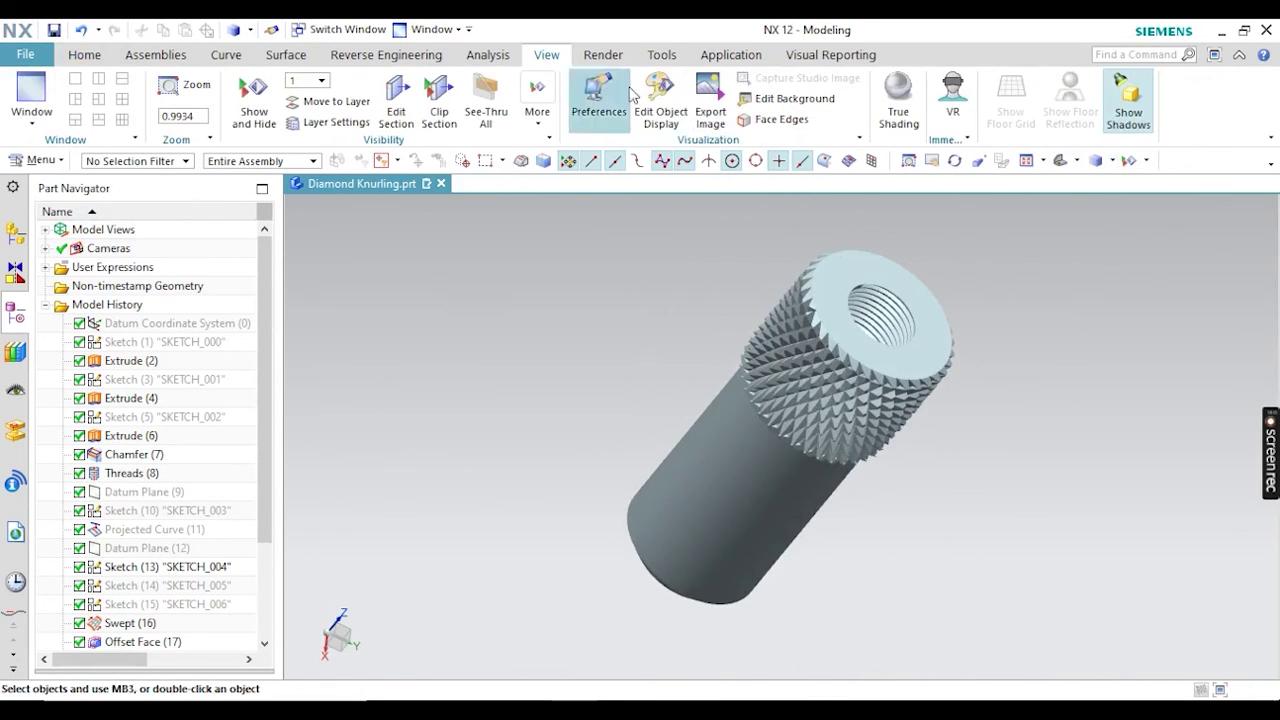
pyautogui.click(676, 116)
pyautogui.click(1123, 119)
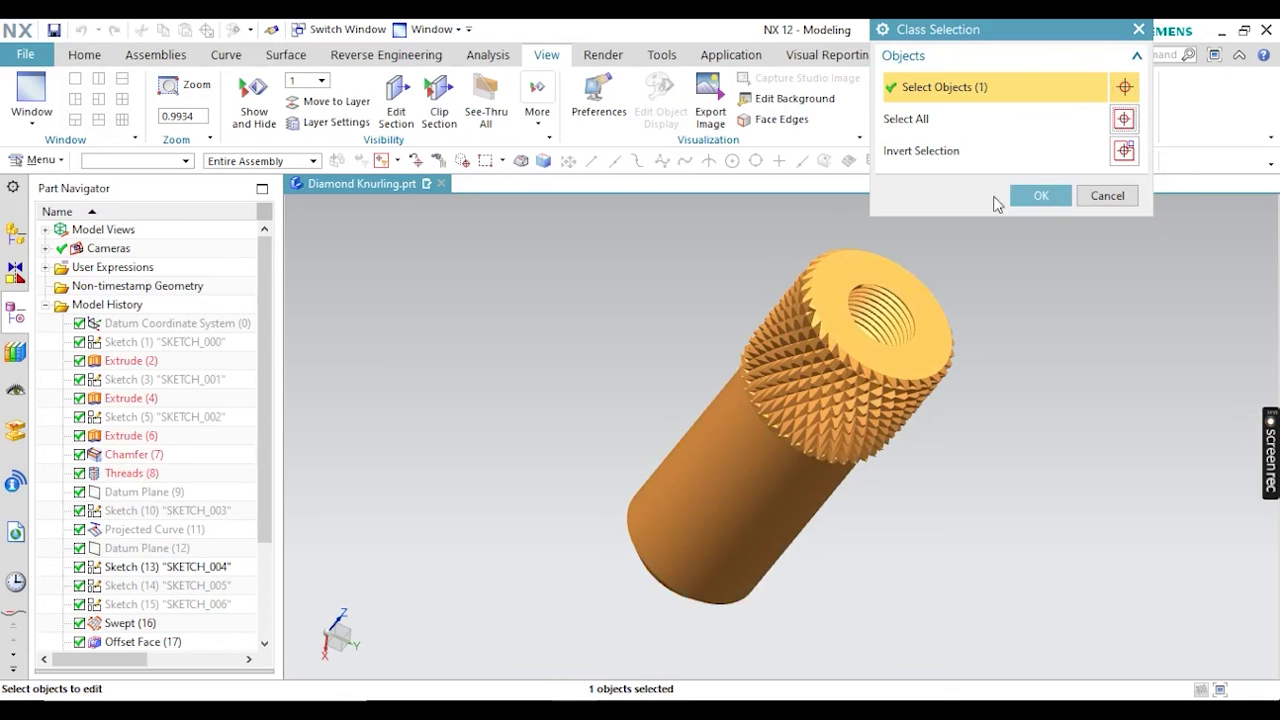
pyautogui.click(1041, 195)
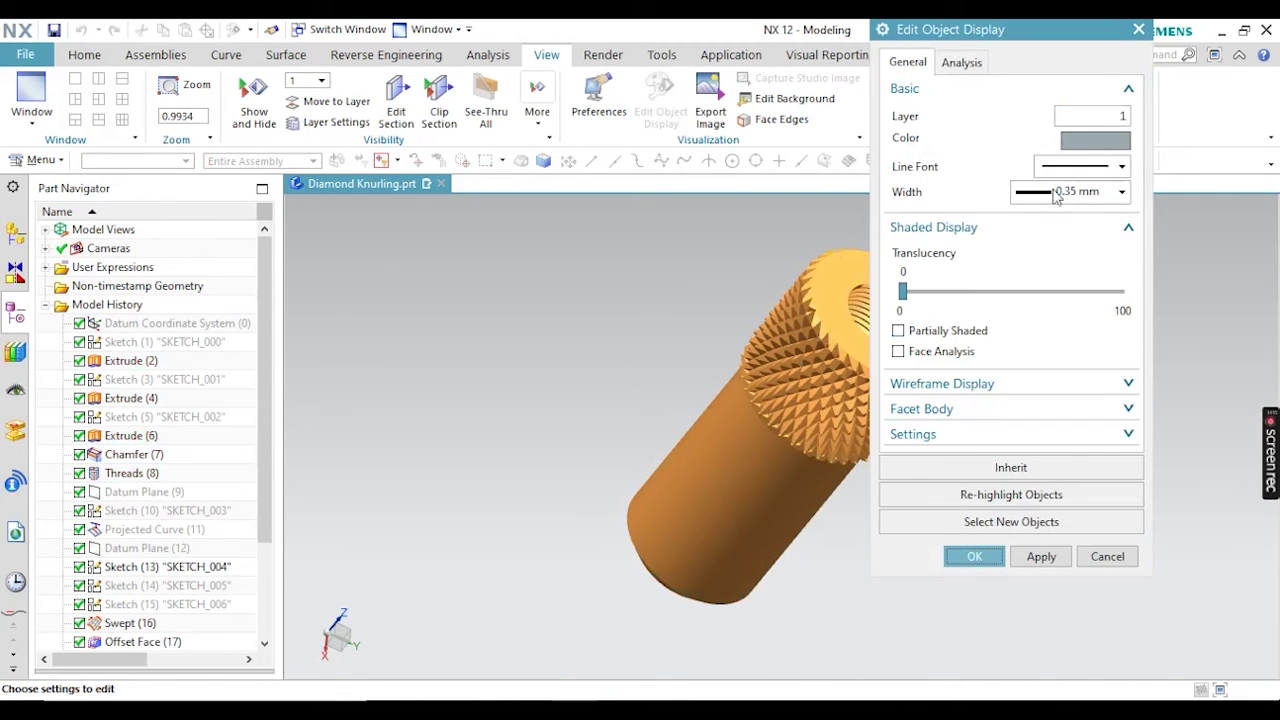
pyautogui.click(1095, 140)
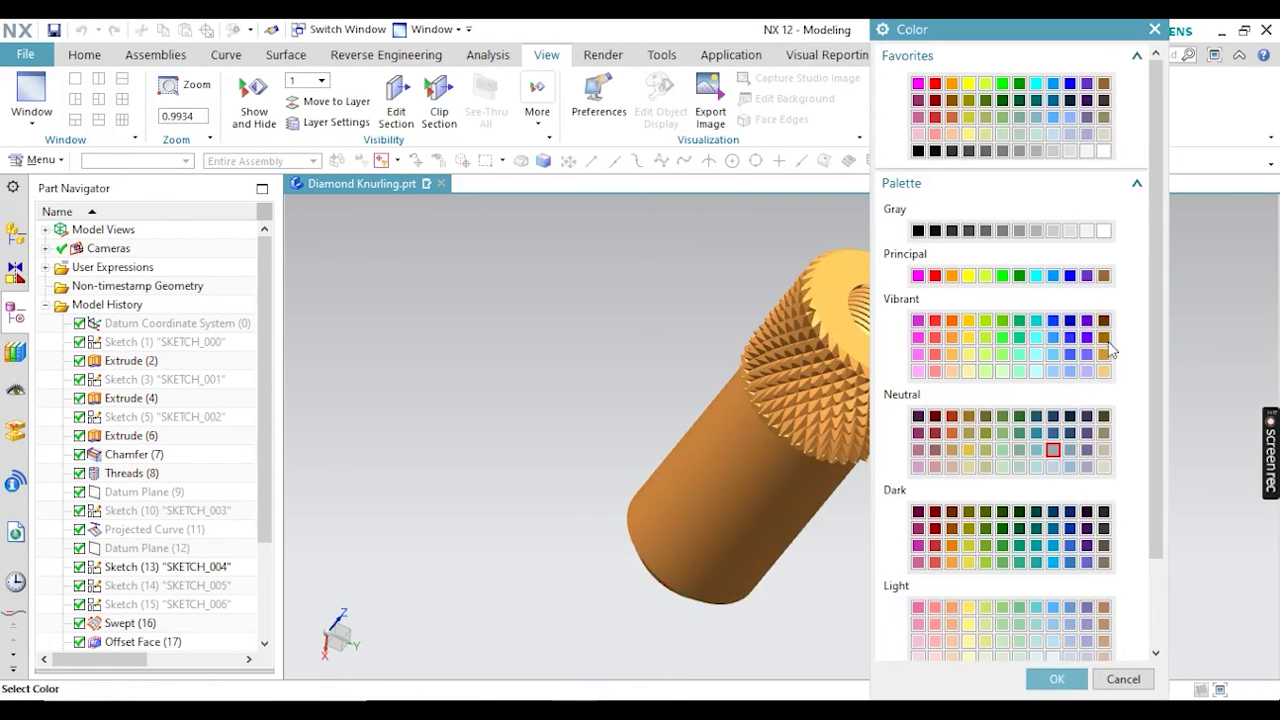
pyautogui.click(1103, 338)
pyautogui.click(1057, 679)
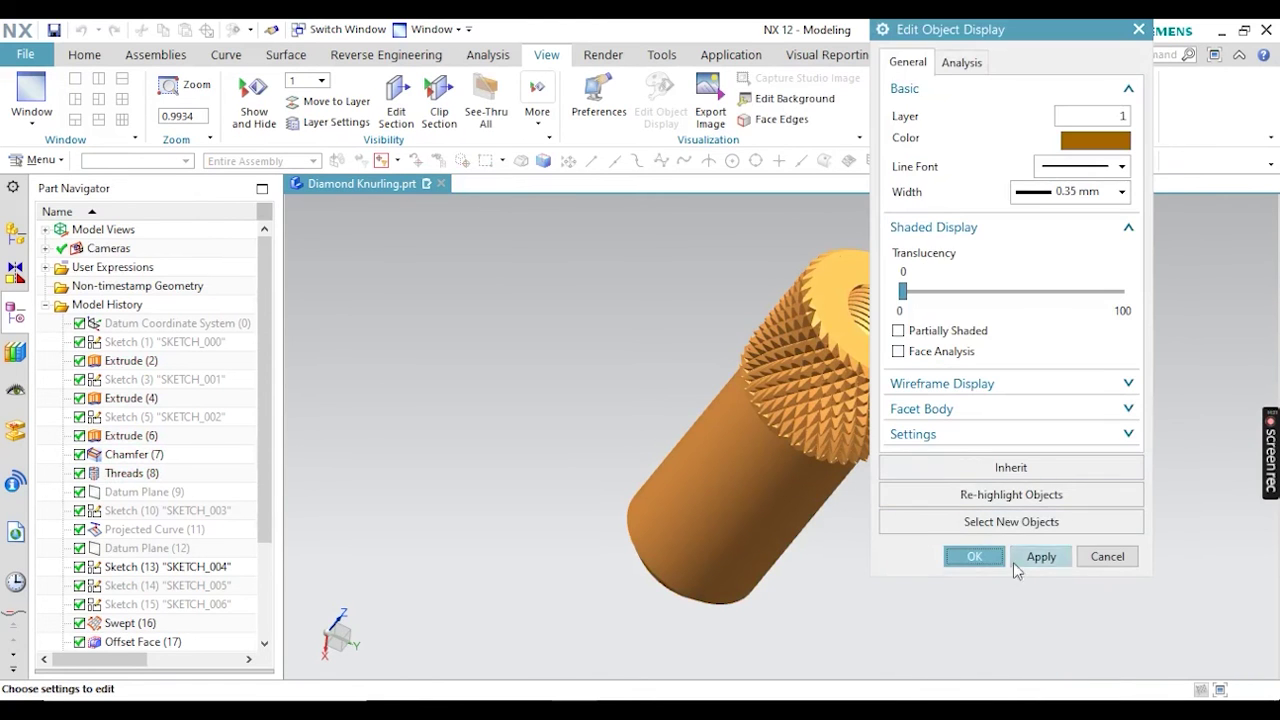
pyautogui.click(974, 556)
pyautogui.moveTo(777, 430); pyautogui.dragTo(800, 300, button='middle')
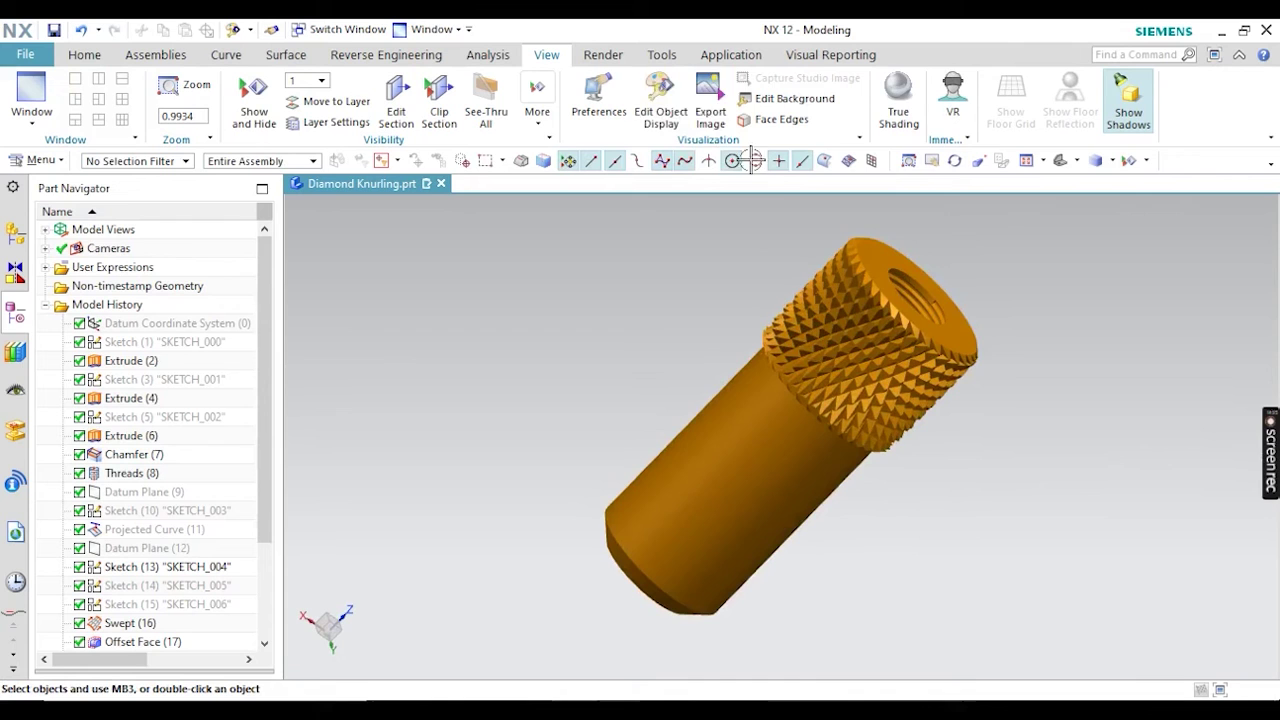
pyautogui.click(890, 100)
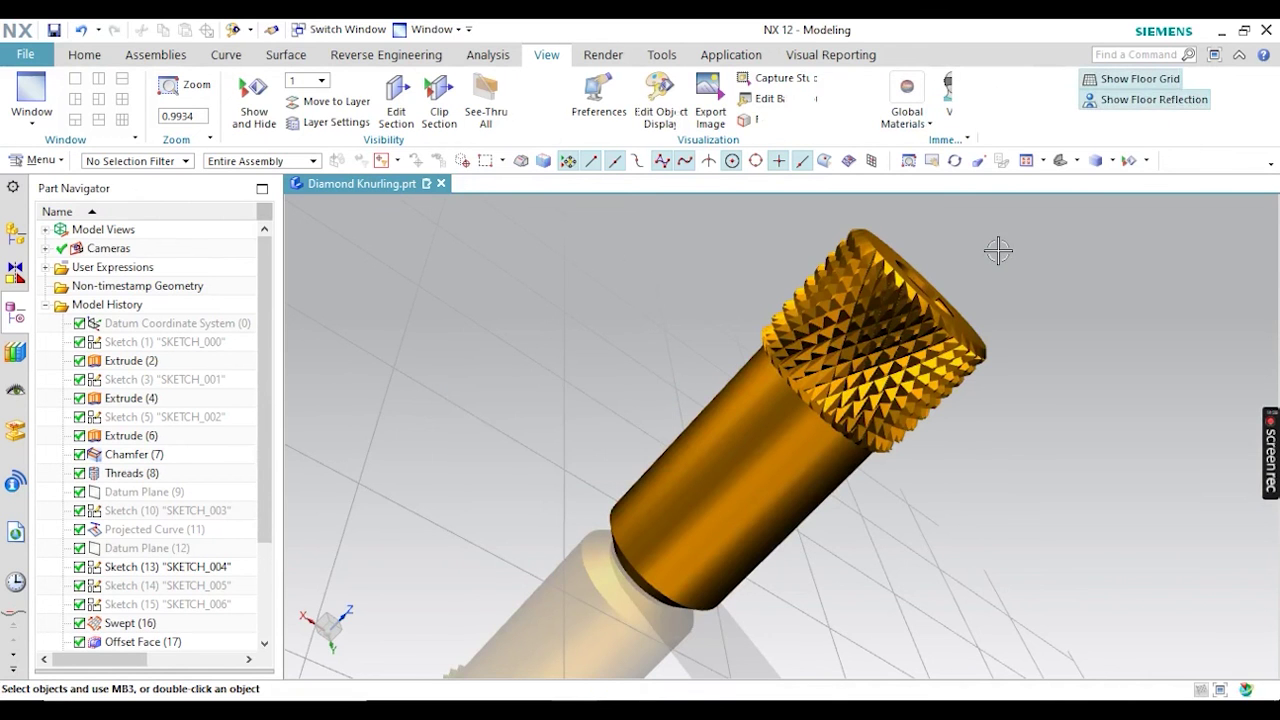
# Turn off the floor reflection and floor grid, then orbit and zoom around the gold part
pyautogui.click(1122, 100)
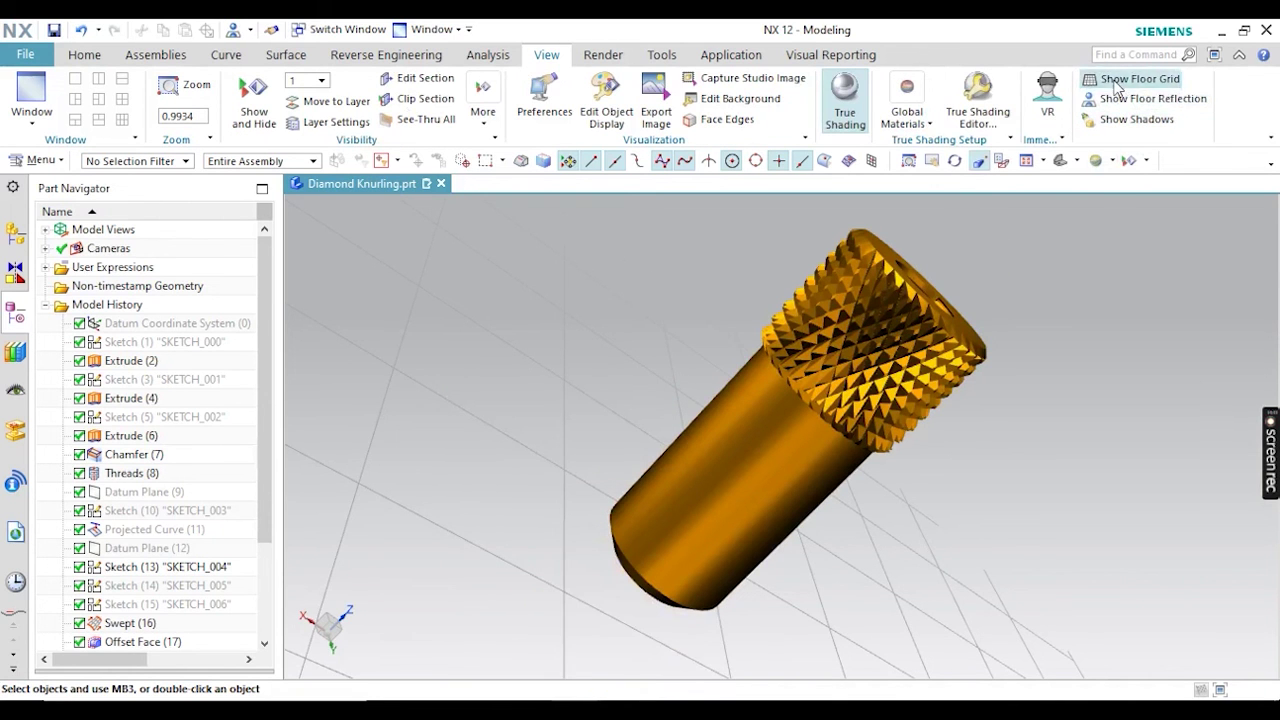
pyautogui.click(1125, 79)
pyautogui.moveTo(985, 165); pyautogui.dragTo(1107, 196, button='middle')
pyautogui.click(1061, 161)
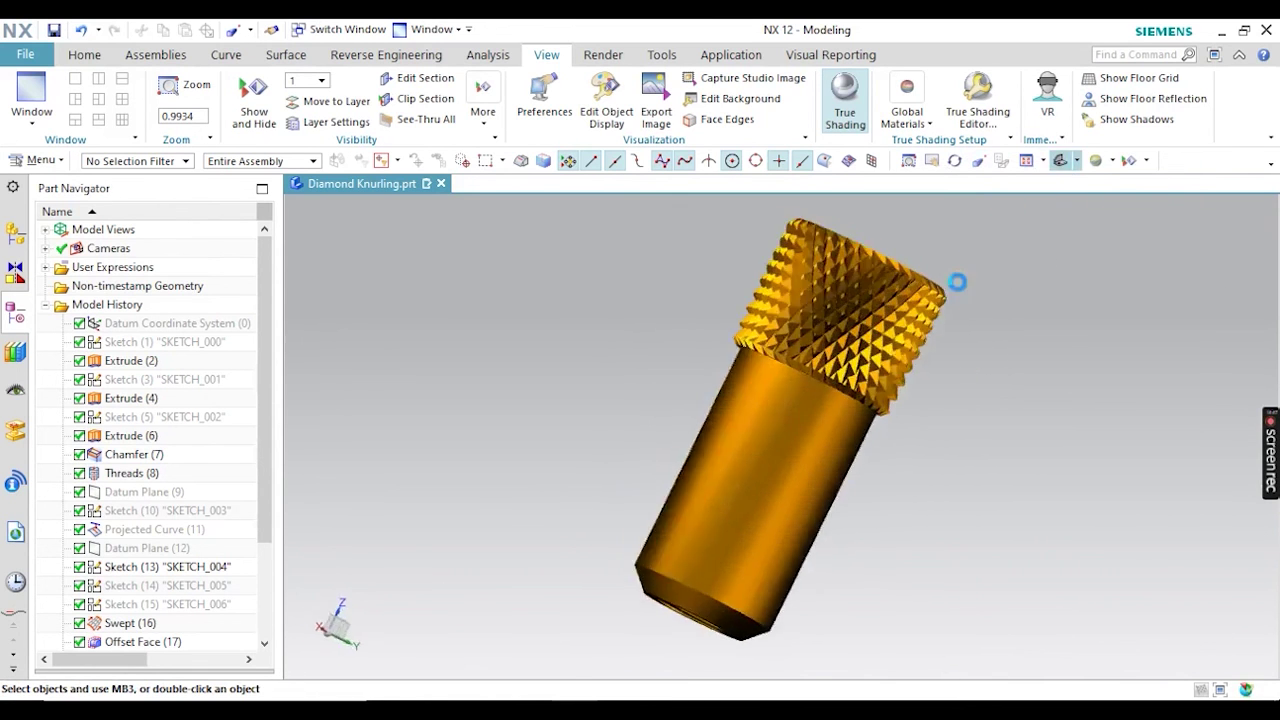
pyautogui.moveTo(798, 323); pyautogui.dragTo(736, 390, button='middle')
pyautogui.scroll(5, 754, 383)
pyautogui.scroll(-2, 741, 330)
pyautogui.scroll(1, 795, 311)
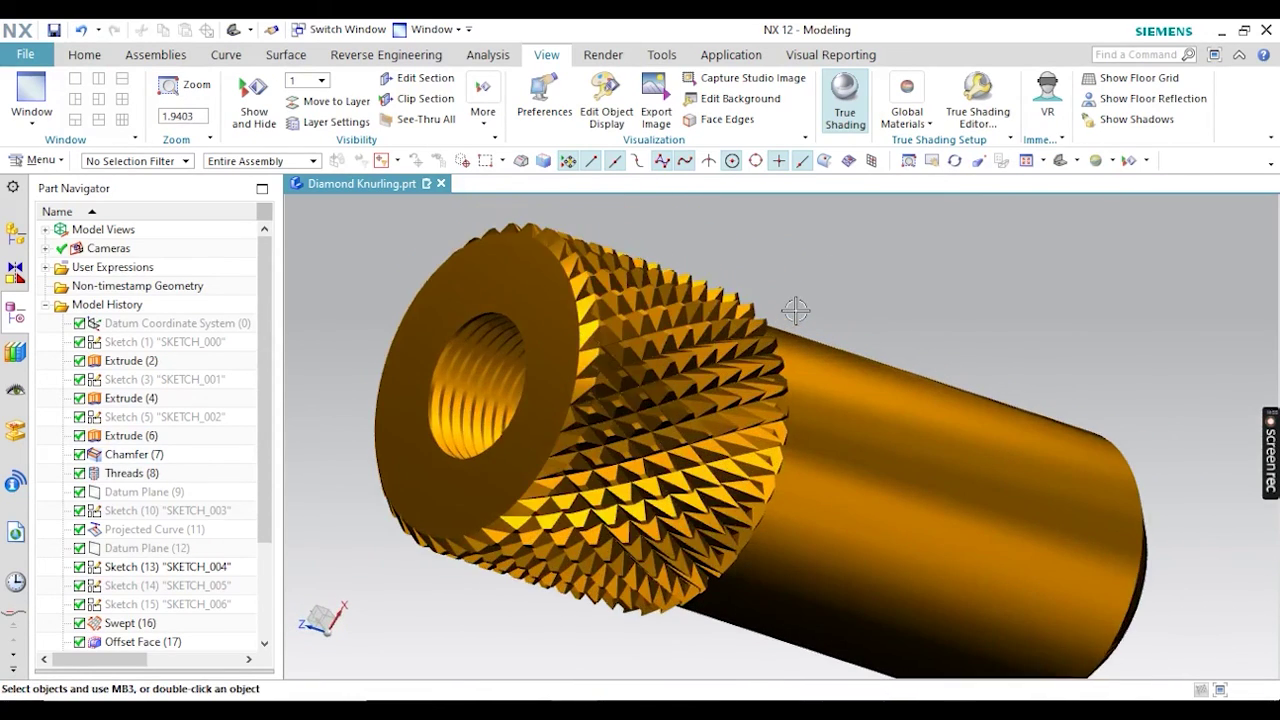
pyautogui.scroll(-1, 748, 298)
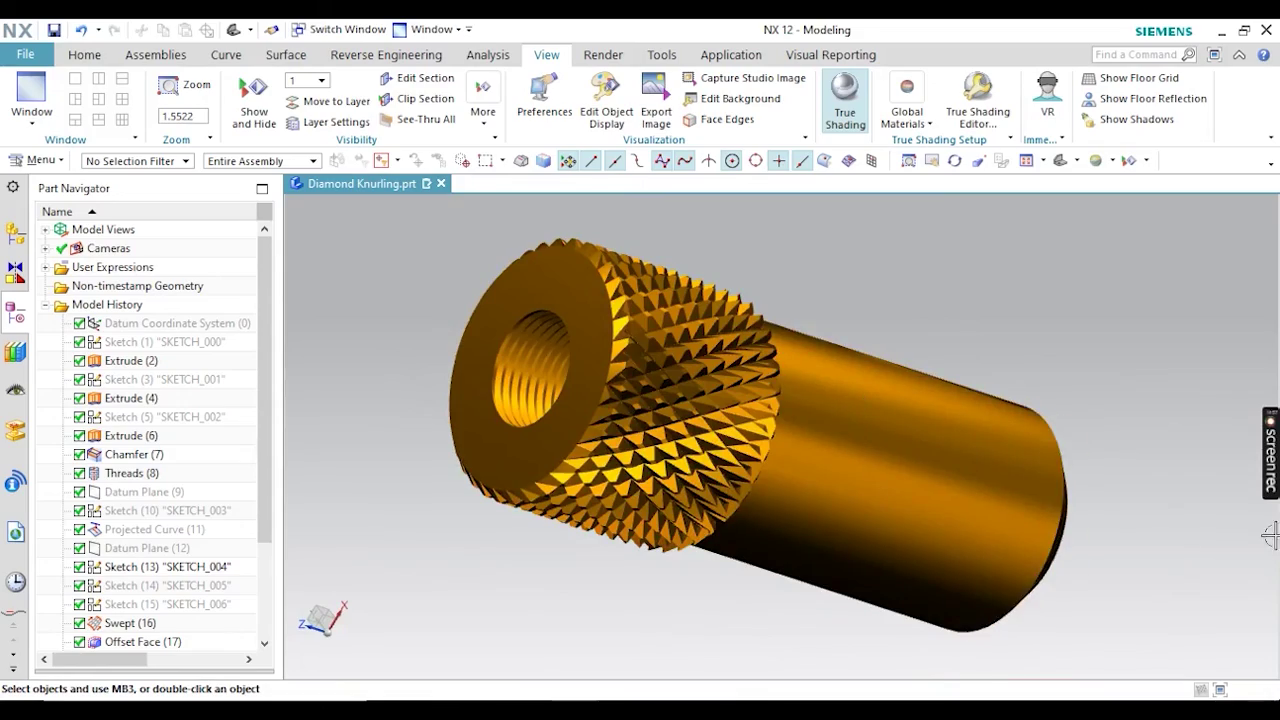
pyautogui.moveTo(1272, 497)
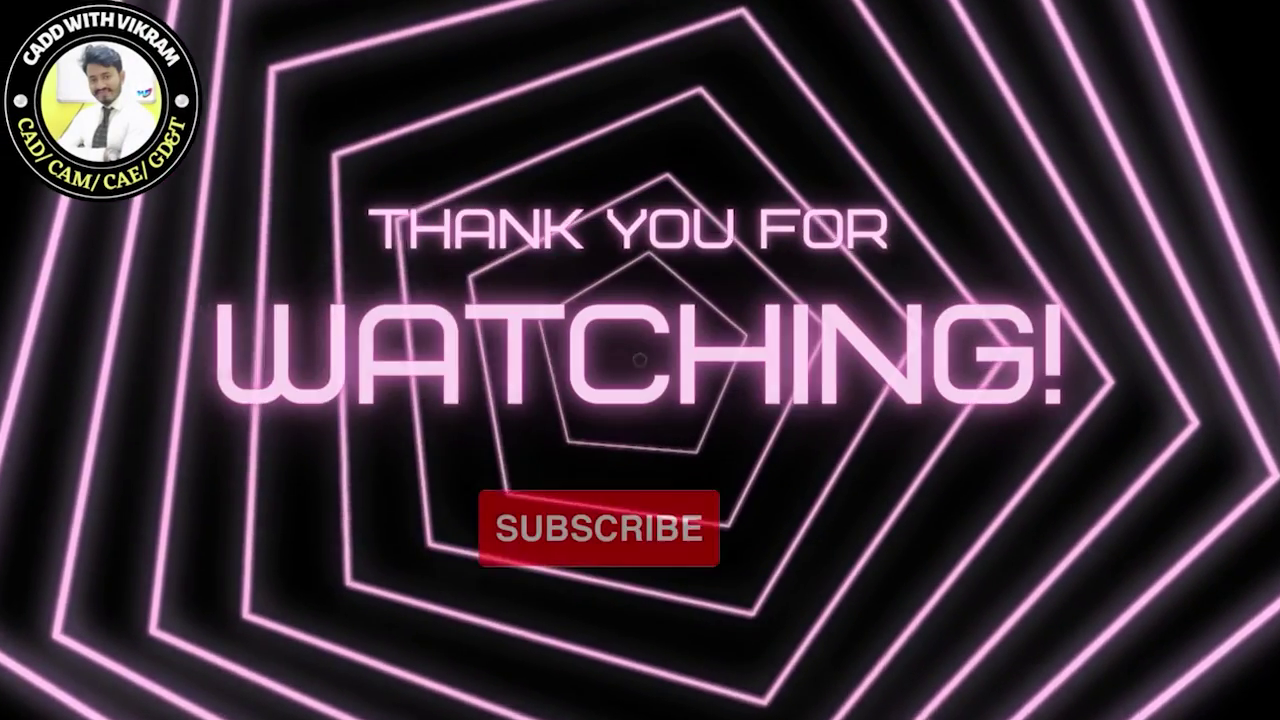